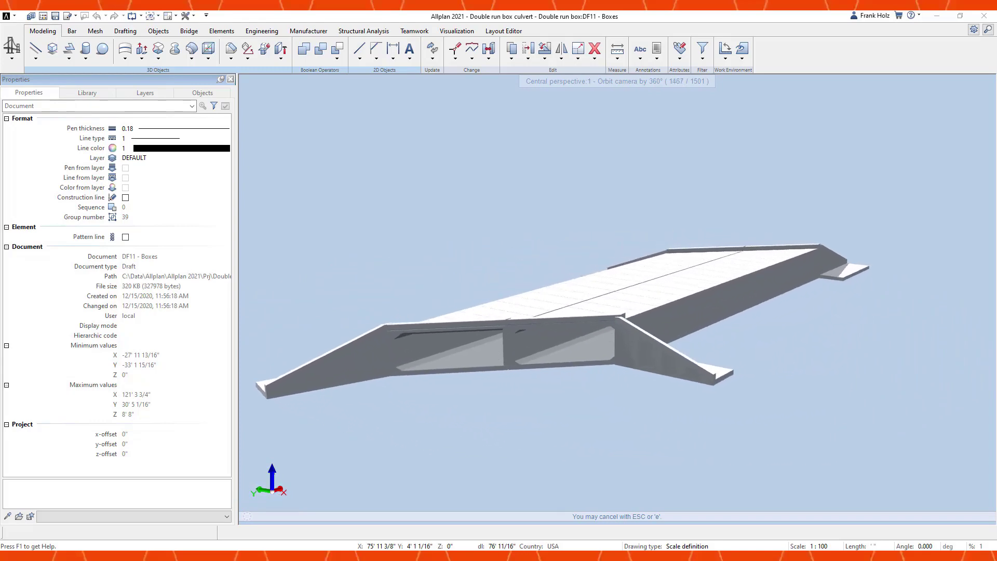
- Open the Precast and rebar detailing webinar project and place the Culvert profile from the private profile library in plan
key(ctrl+n)
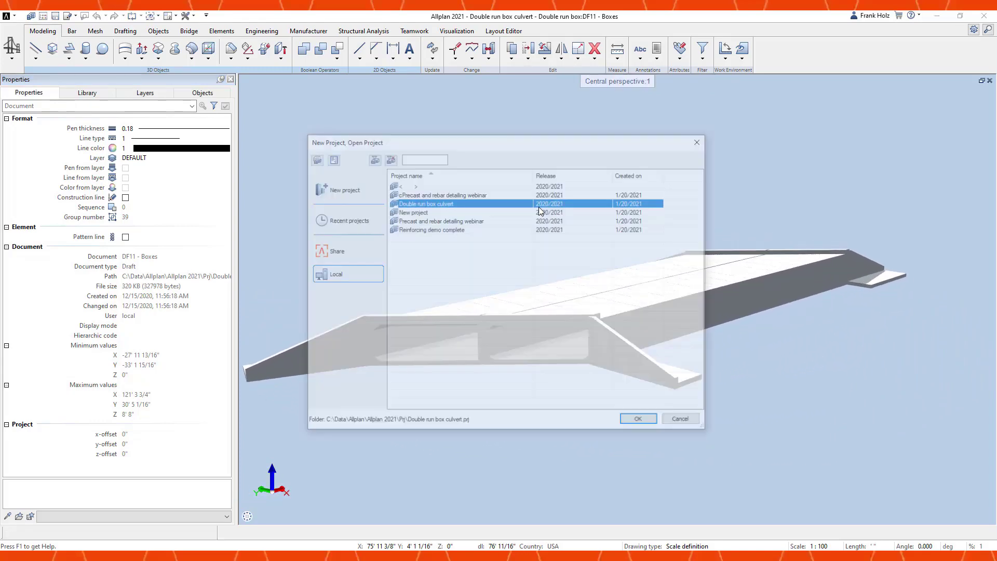
double_click(429, 221)
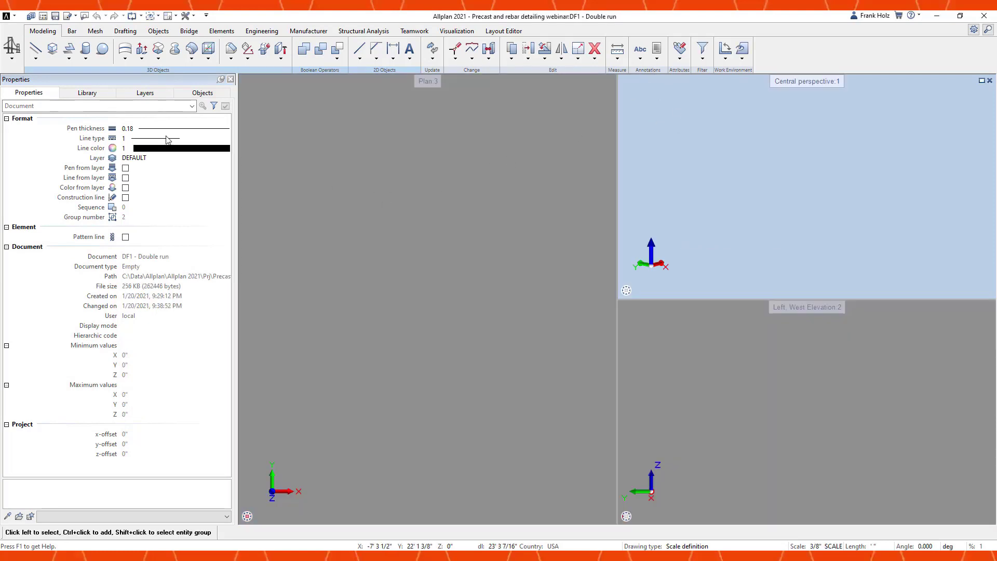
click(88, 94)
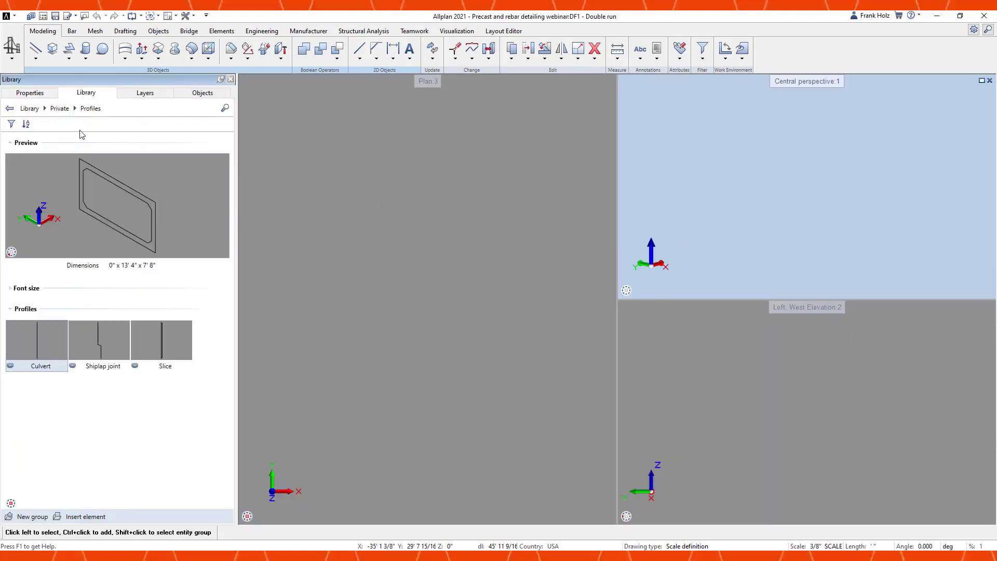
double_click(40, 355)
click(445, 284)
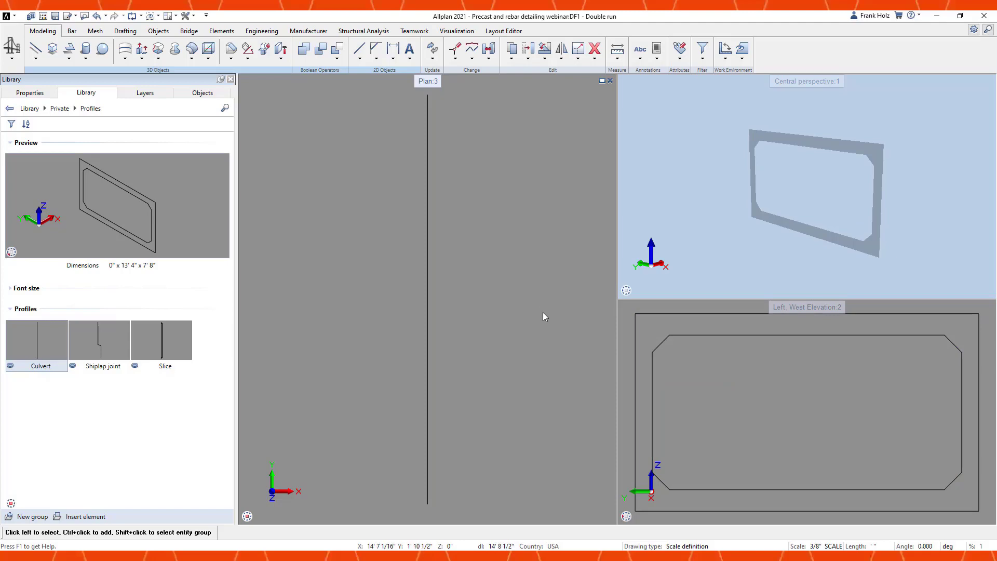
- Extrude the culvert profile 100 feet lengthwise into a solid
key(e)
click(668, 329)
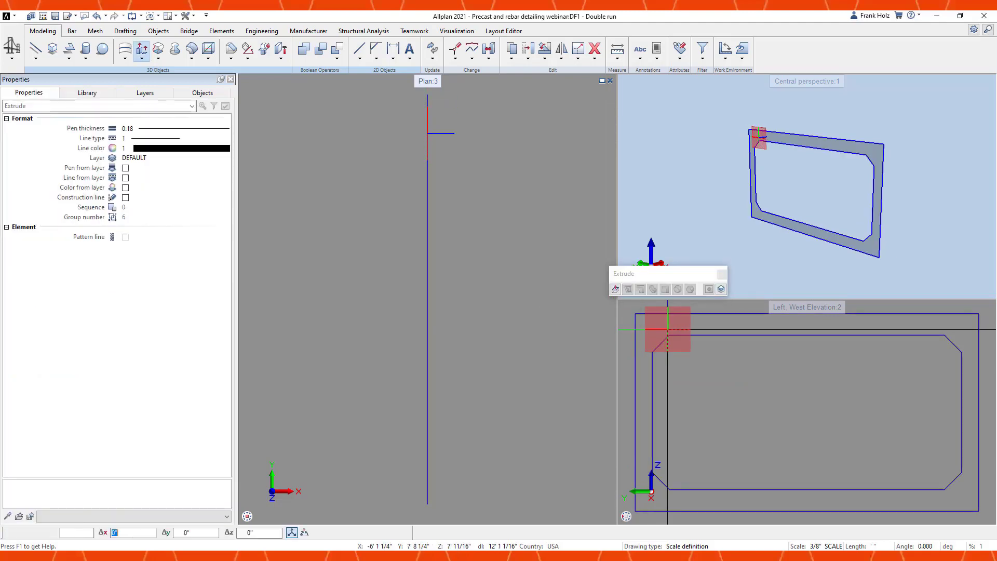
scroll(342, 325, down, 3)
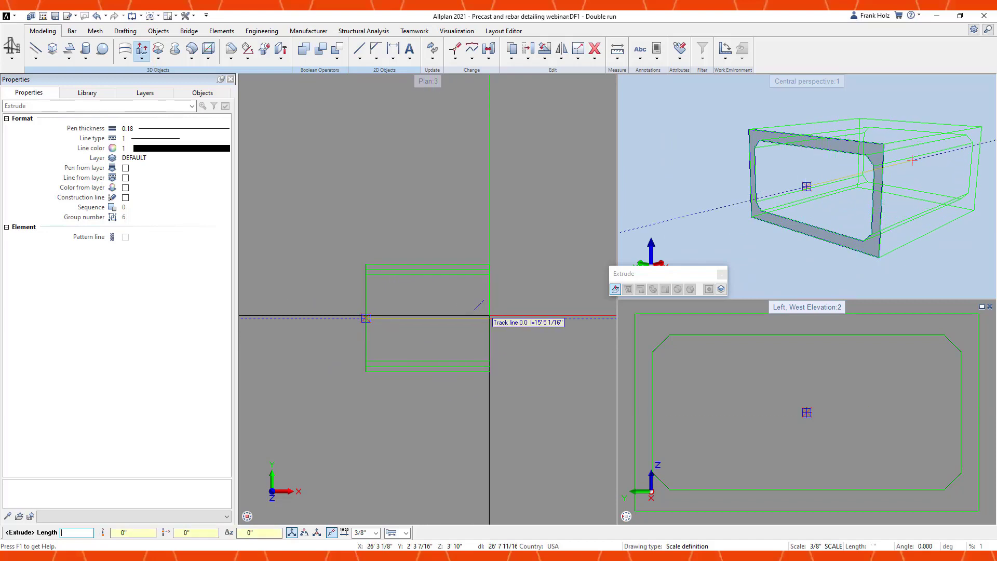
text(100)
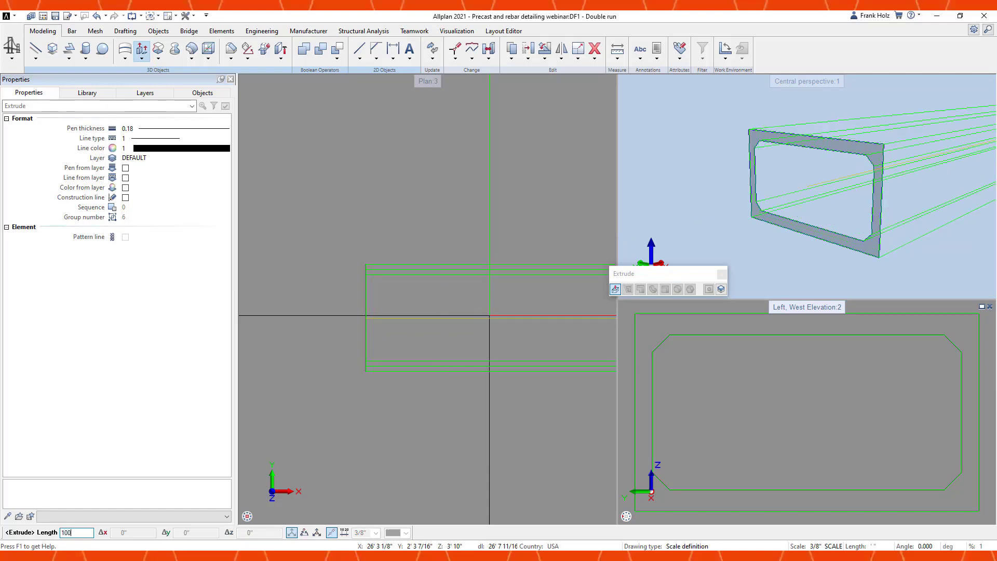
key(Return)
key(Escape)
shift+middle_drag(753, 218, 814, 230)
middle_drag(402, 237, 336, 216)
scroll(330, 216, down, 1)
scroll(308, 203, down, 1)
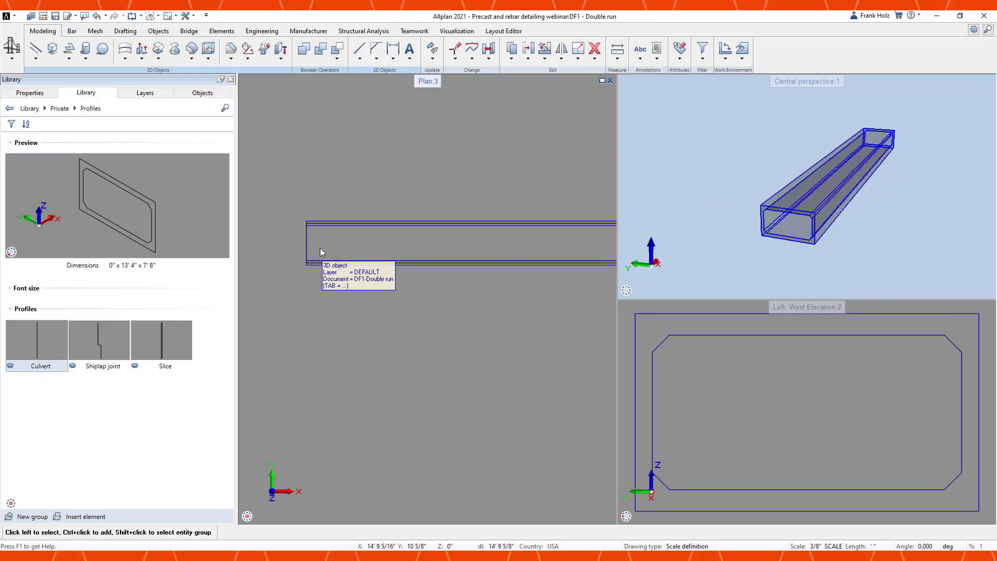
- Slice the culvert solid at its starting end with a vertical diagonal plane through the outer corner, skewed about 45° in plan
right_click(320, 248)
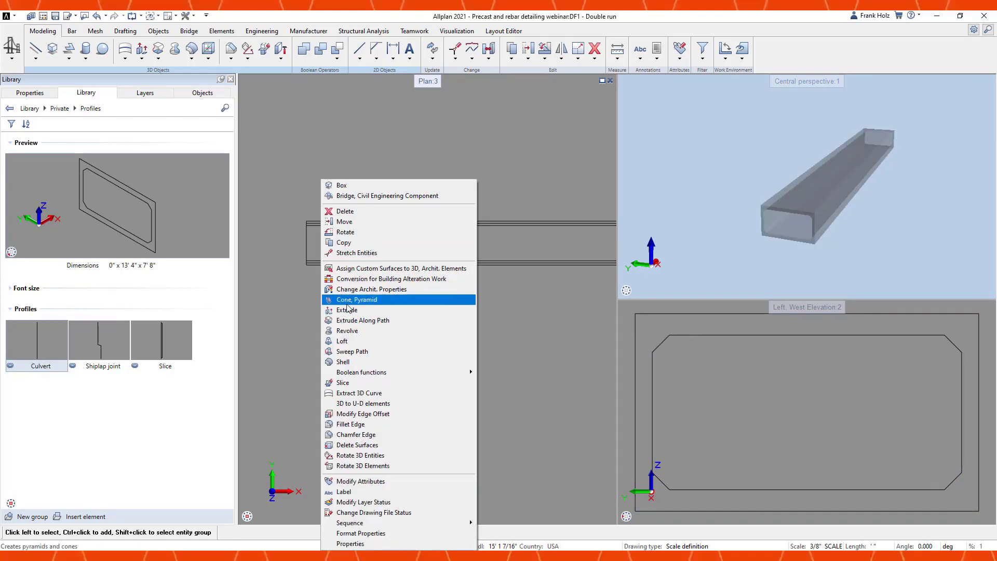
click(352, 385)
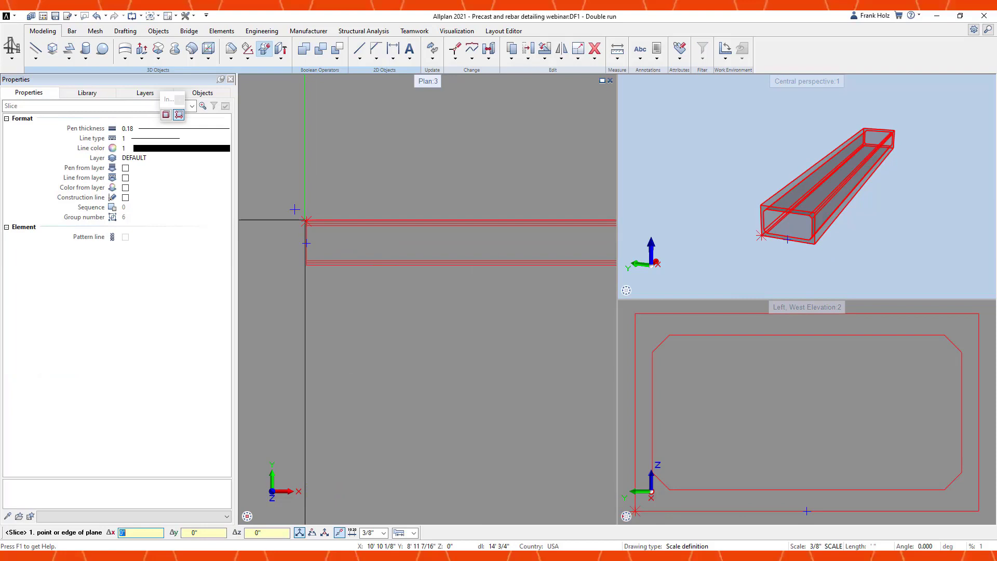
click(306, 221)
click(333, 247)
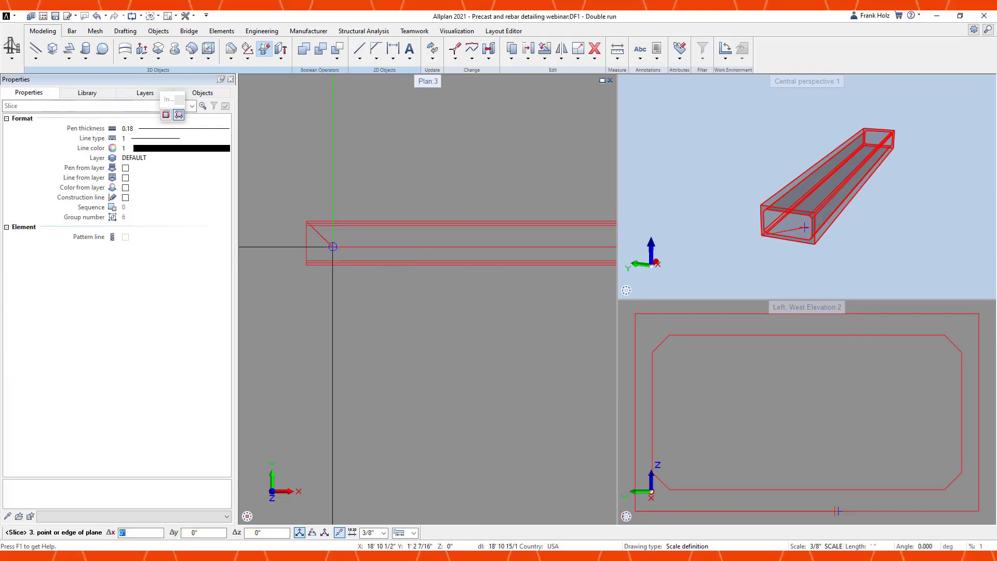
scroll(333, 247, down, 2)
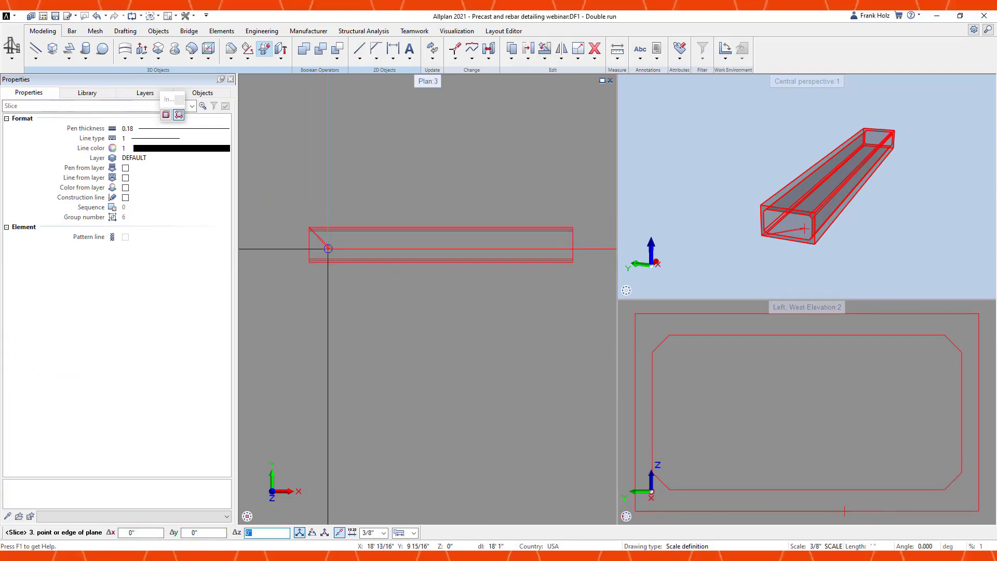
key(Return)
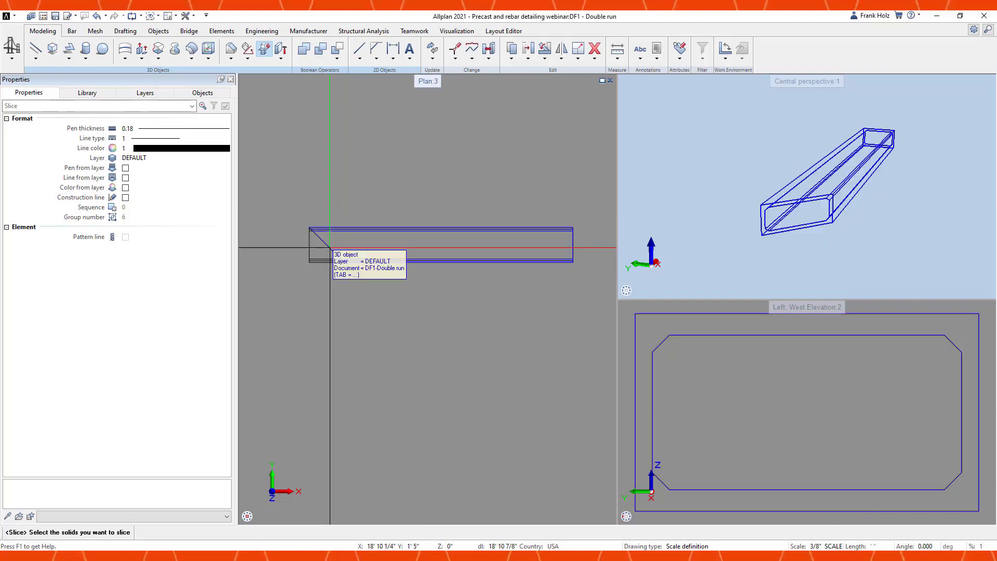
- Slice the culvert's far end with a parallel diagonal plane from its outer corner, offsetting the third plane point by 1 in Z
click(557, 250)
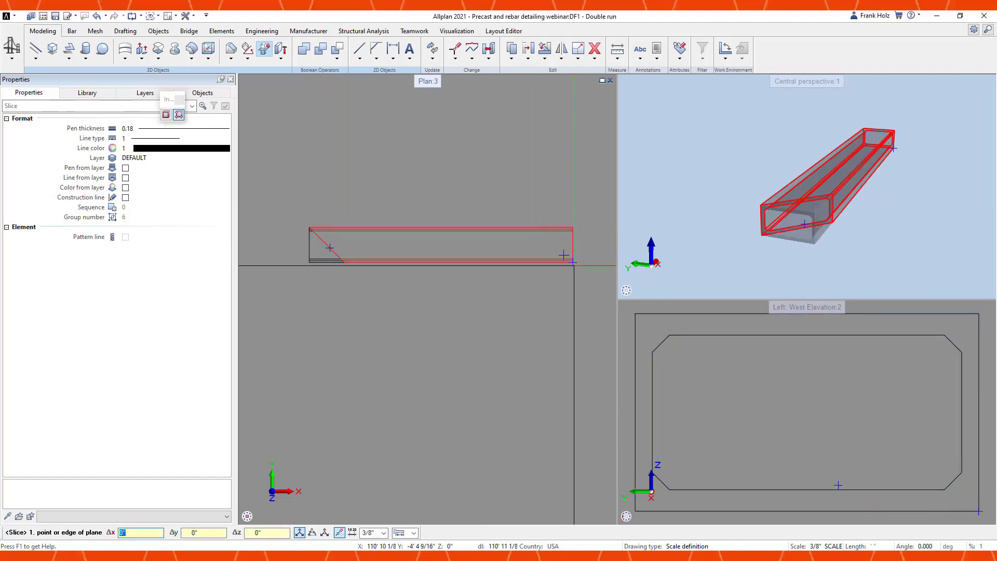
click(573, 262)
click(553, 244)
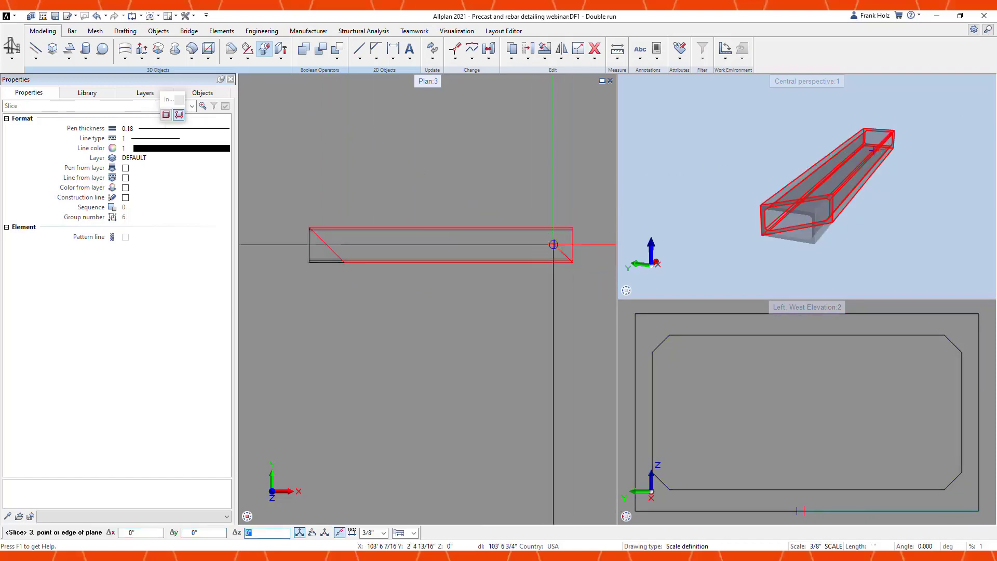
key(Tab)
key(Tab)
key(Tab)
text(1)
key(Return)
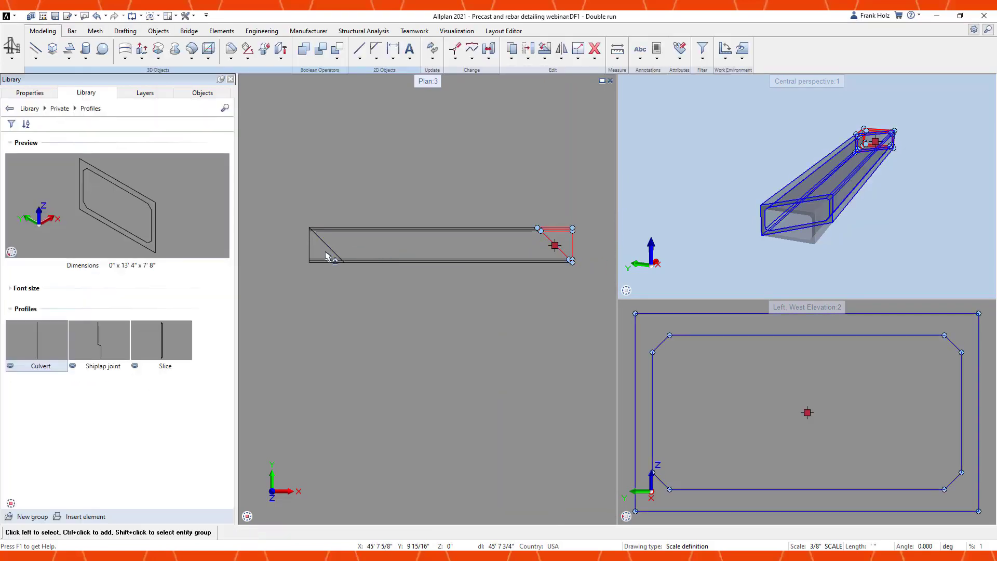
- Delete the two triangular cut-off pieces at the ends of the culvert
ctrl+click(309, 253)
key(Delete)
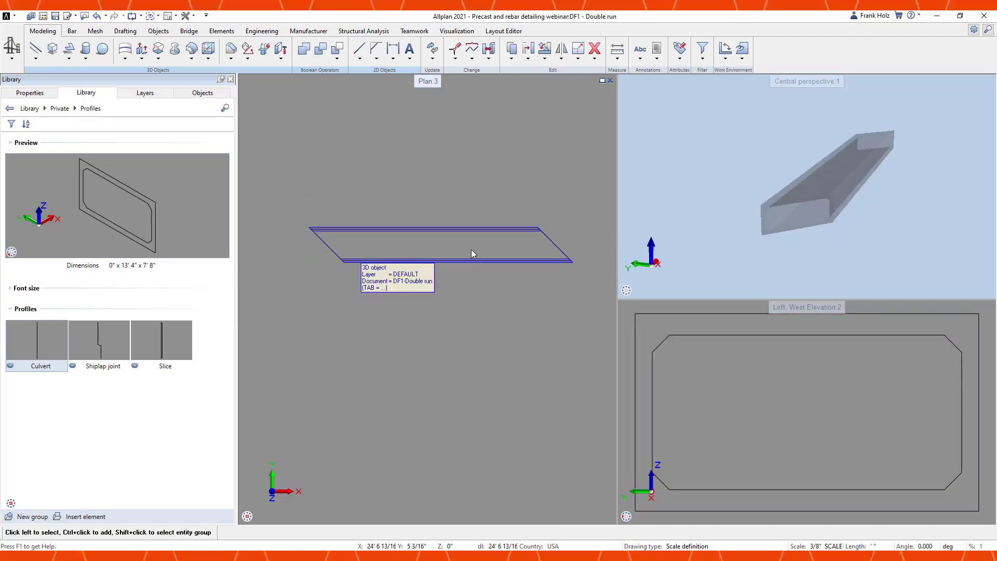
drag(864, 210, 857, 180)
middle_drag(857, 180, 801, 218)
scroll(777, 239, up, 2)
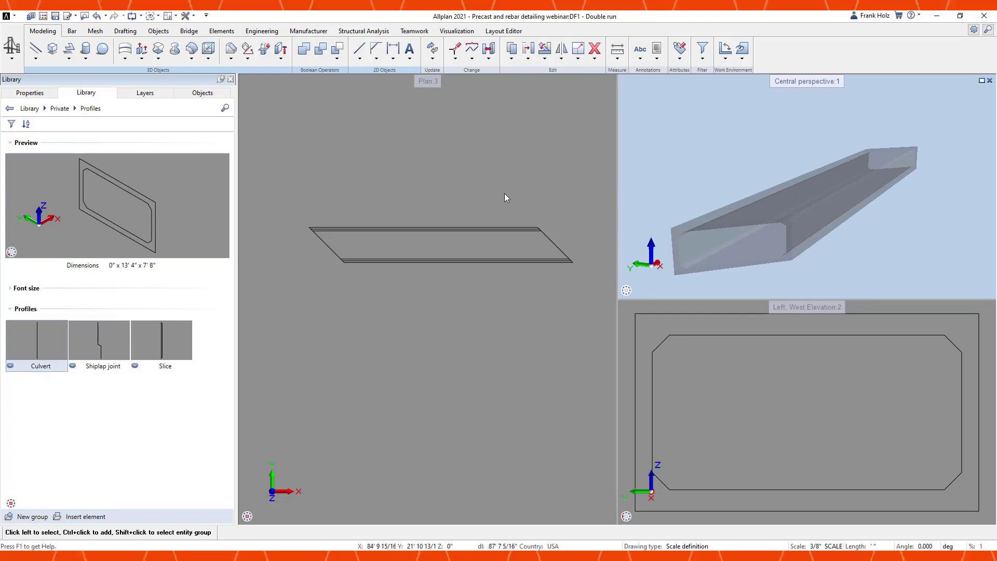
- Place the Shiplap joint profile on the culvert's long edge in plan, offset 15 feet in X from the skewed corner
double_click(95, 336)
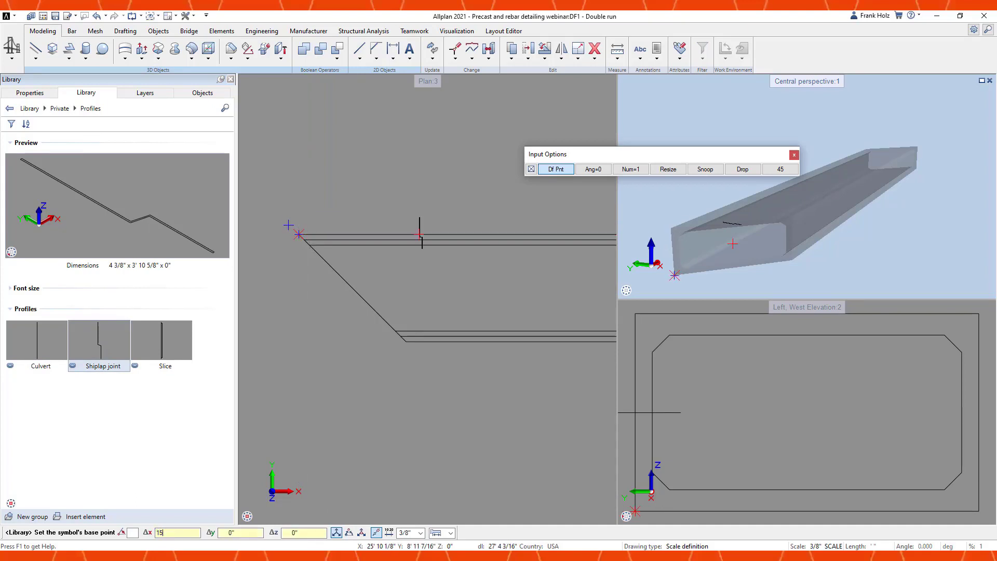
text(15)
key(Return)
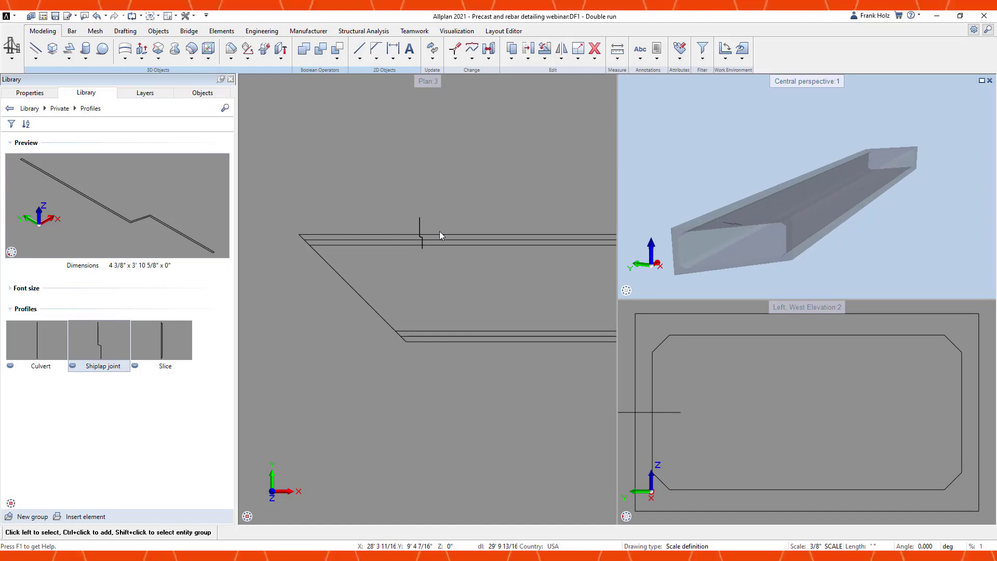
- Draw a 3D rectangle over the culvert's outer outline in the west elevation as the path for the joint
scroll(431, 235, up, 4)
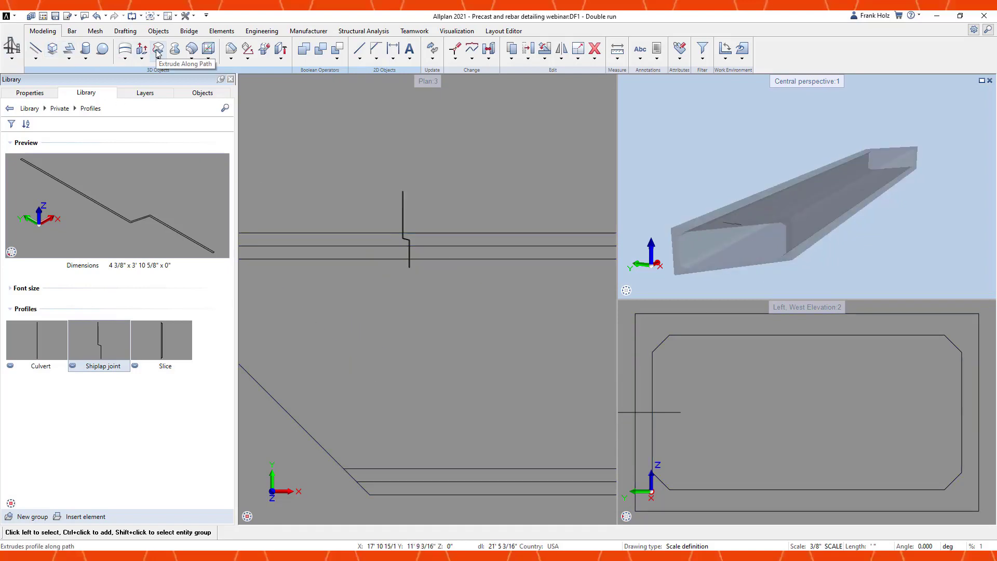
click(35, 50)
scroll(653, 337, down, 3)
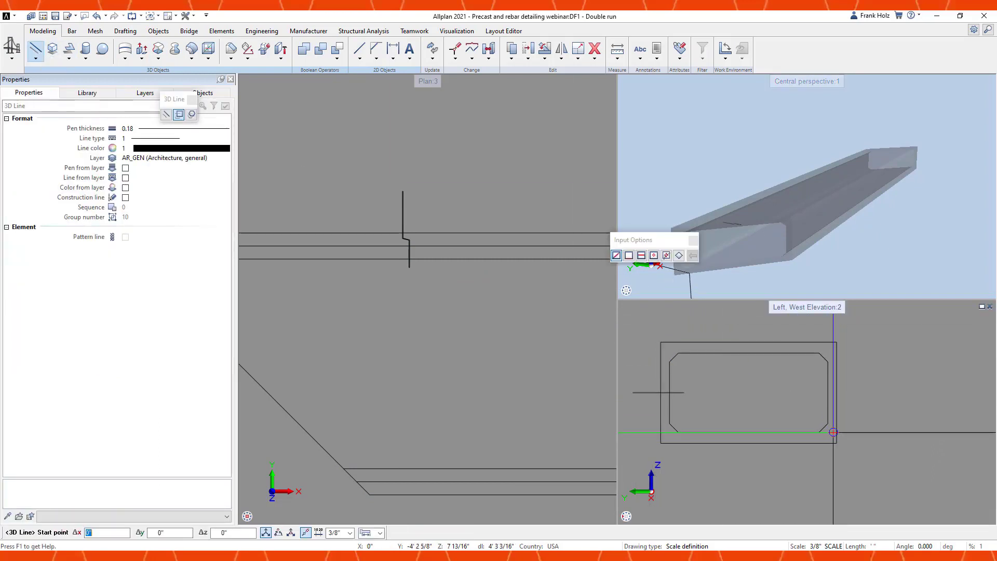
key(Escape)
middle_drag(723, 256, 759, 230)
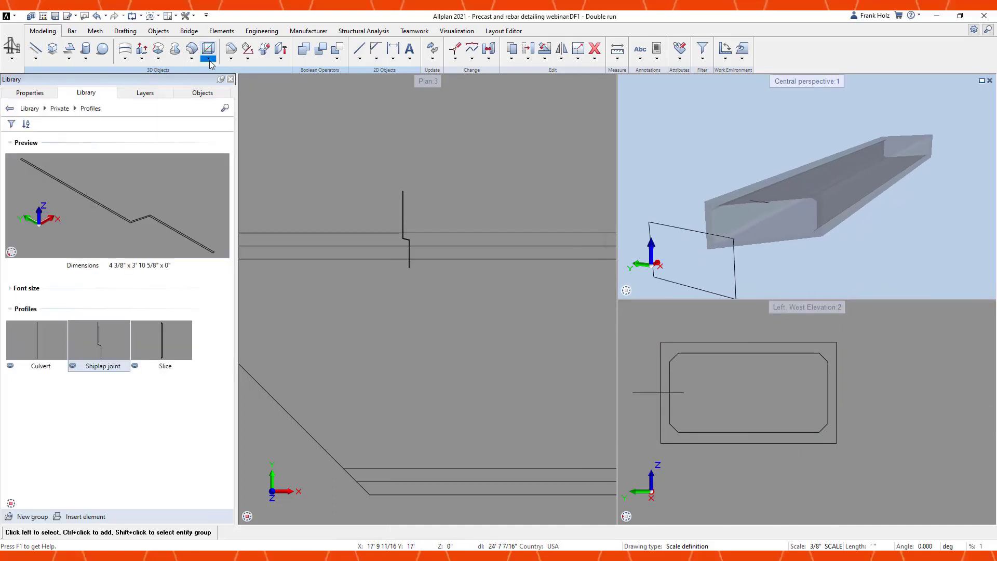
- Start Extrude Along Path and read its help topic about profile and path requirements and profile rotation options
click(158, 49)
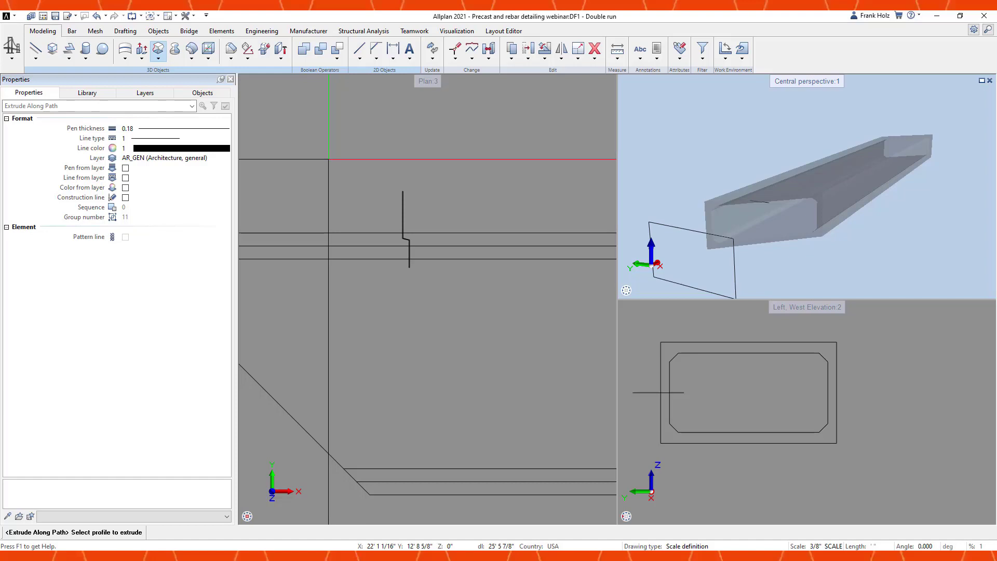
key(F1)
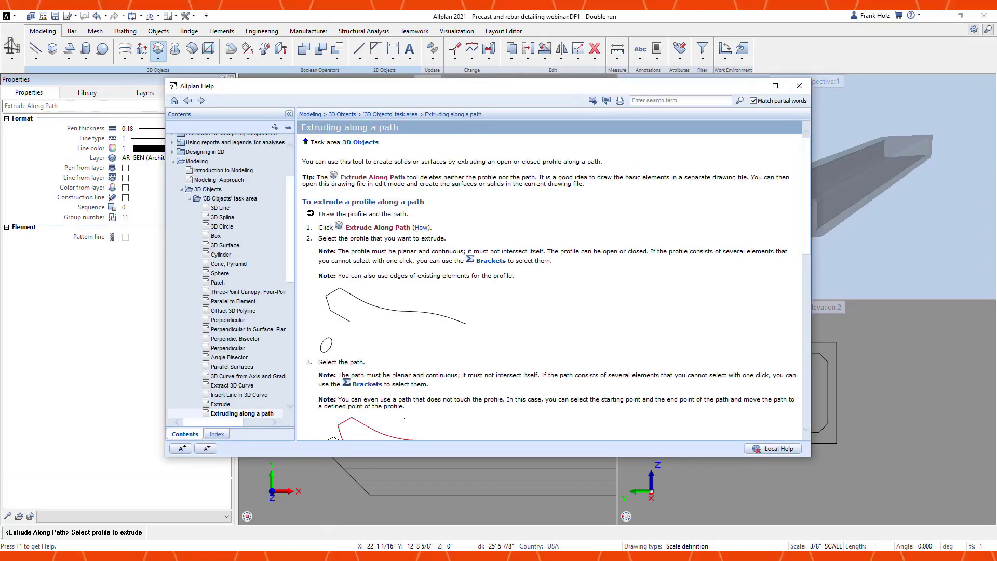
scroll(392, 227, down, 10)
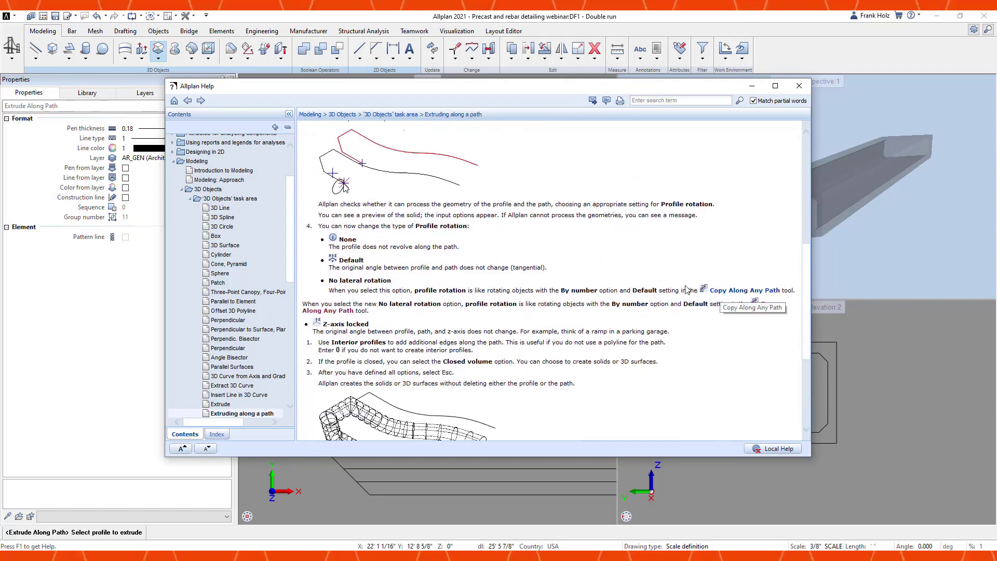
scroll(422, 269, down, 3)
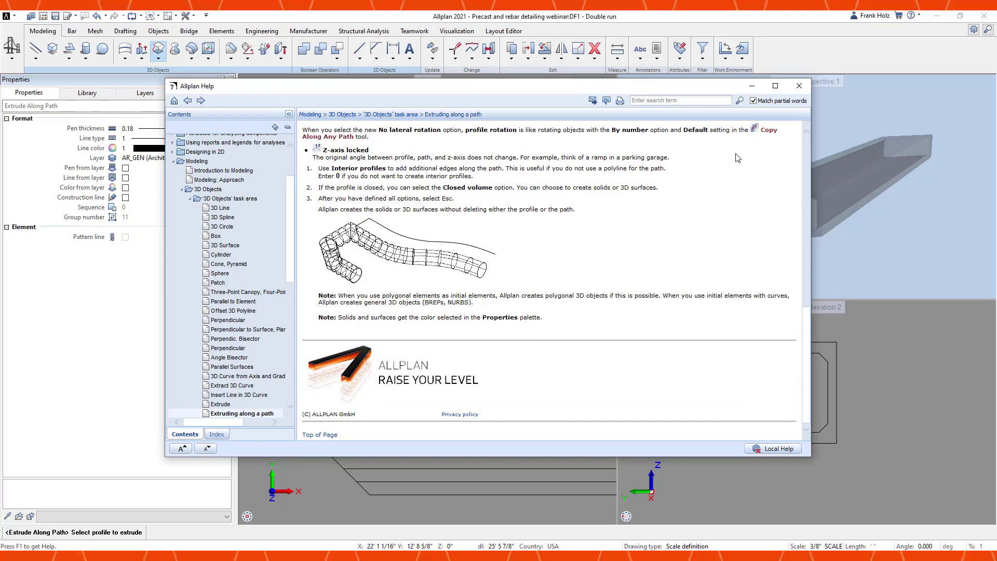
click(799, 86)
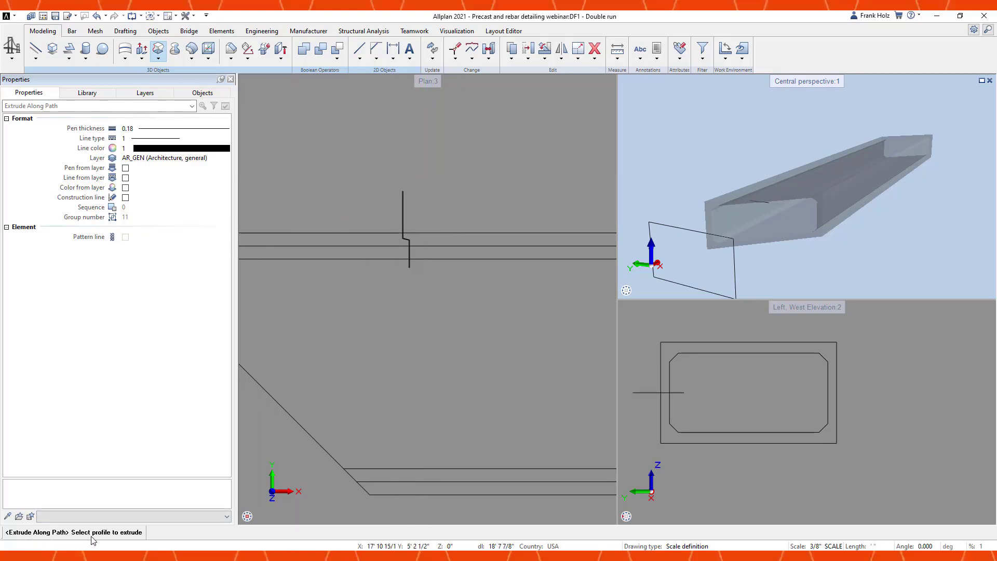
- Extrude the shiplap joint profile along the rectangular path as a closed volume with 0 interior profiles
click(401, 208)
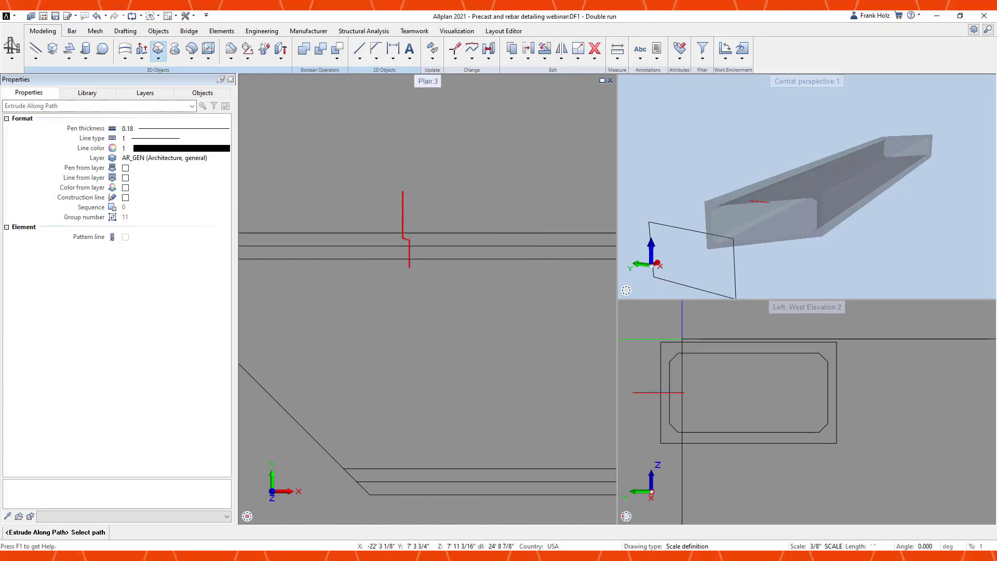
click(661, 363)
key(Escape)
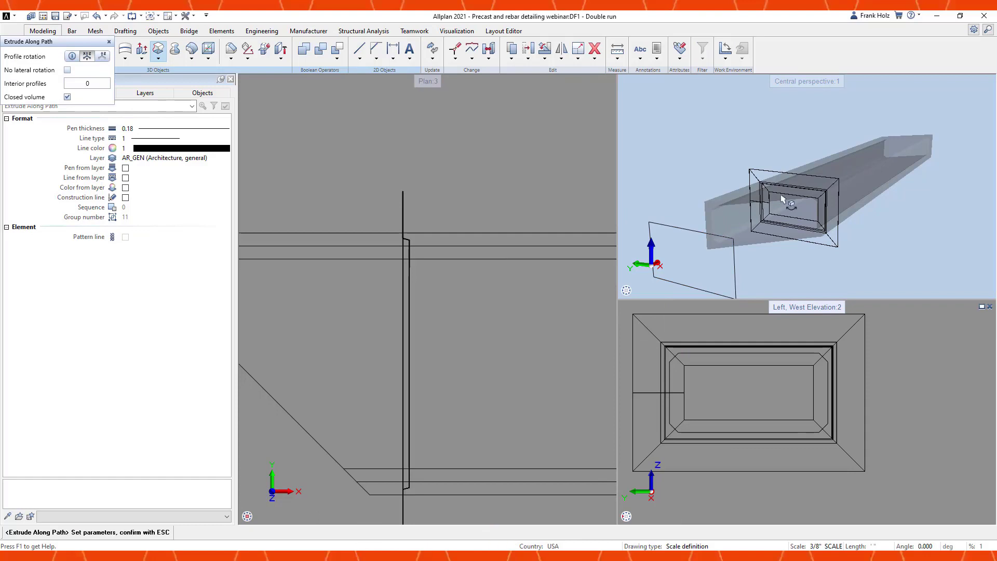
drag(809, 186, 775, 192)
scroll(829, 170, up, 3)
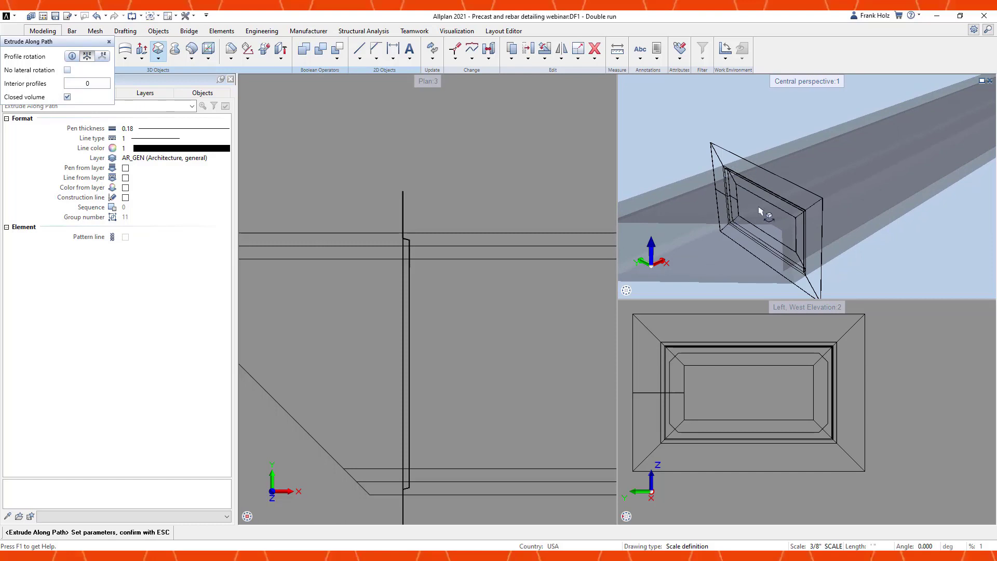
drag(759, 210, 752, 222)
key(Escape)
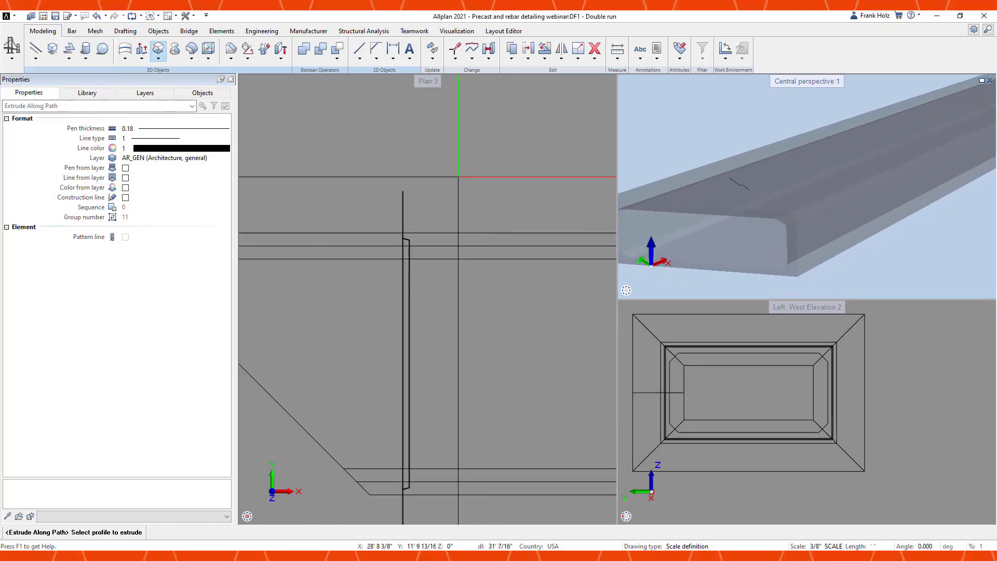
scroll(519, 192, down, 4)
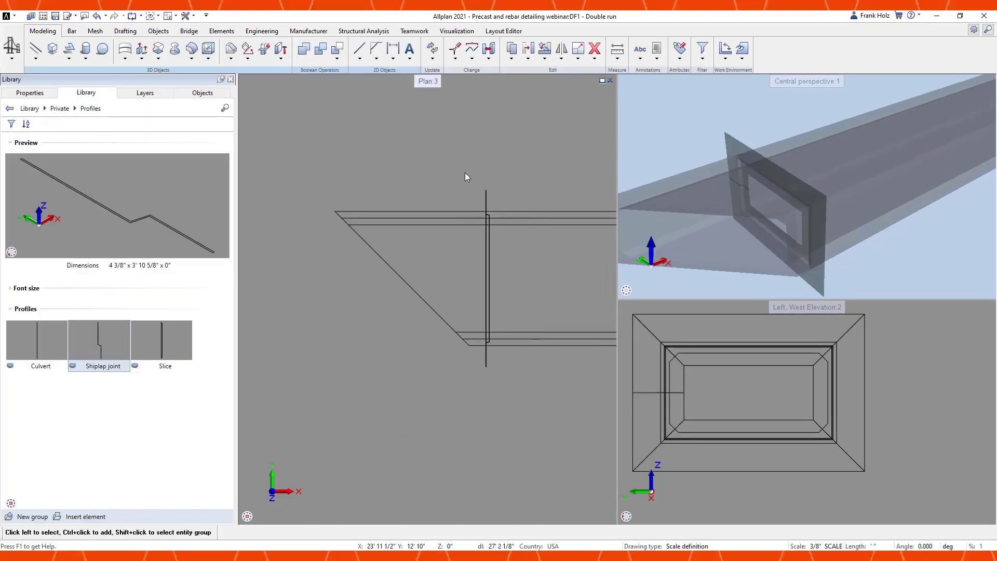
drag(465, 173, 512, 246)
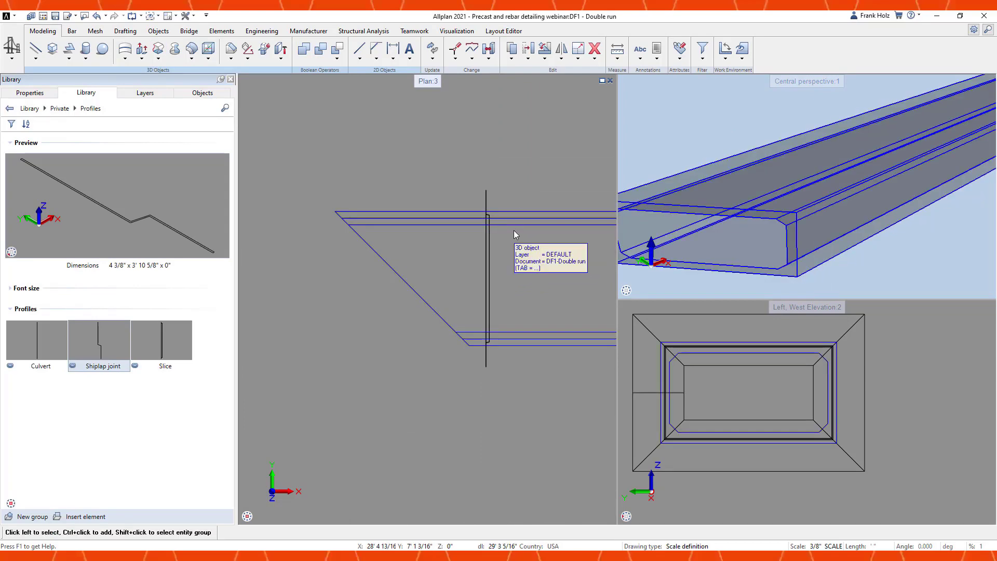
key(Escape)
scroll(513, 230, down, 2)
click(331, 261)
key(Escape)
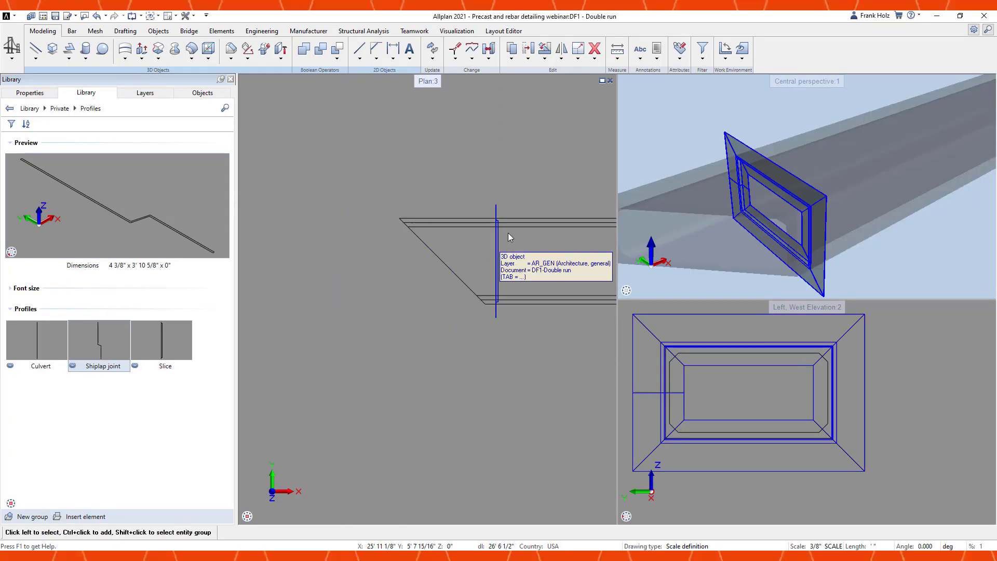
- Copy the shiplap joint solid 15 times along X at 5-foot spacing and delete the last copy crossing the far skewed end
scroll(512, 231, up, 2)
middle_drag(498, 248, 385, 248)
click(372, 254)
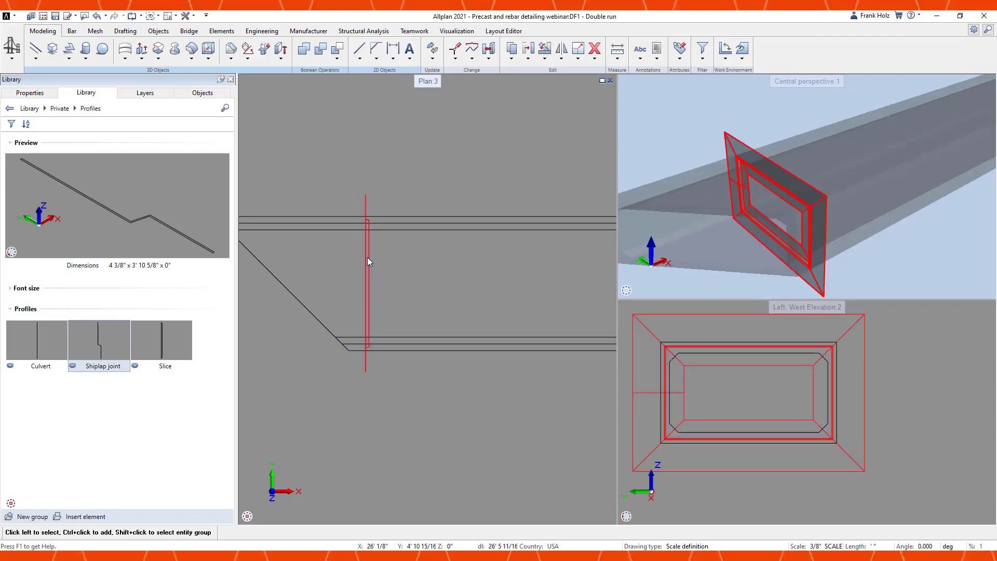
scroll(334, 260, down, 2)
middle_drag(371, 182, 336, 189)
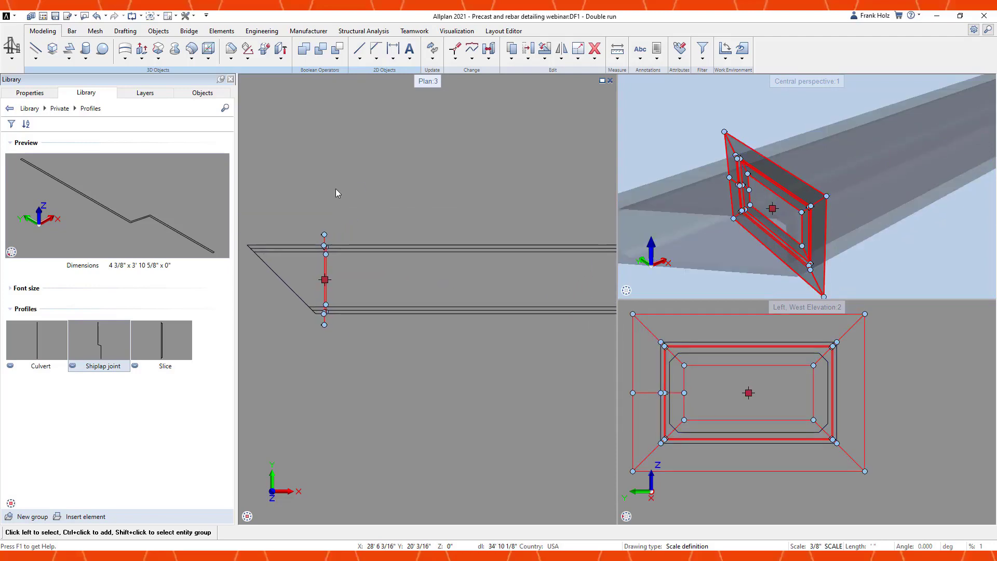
key(c)
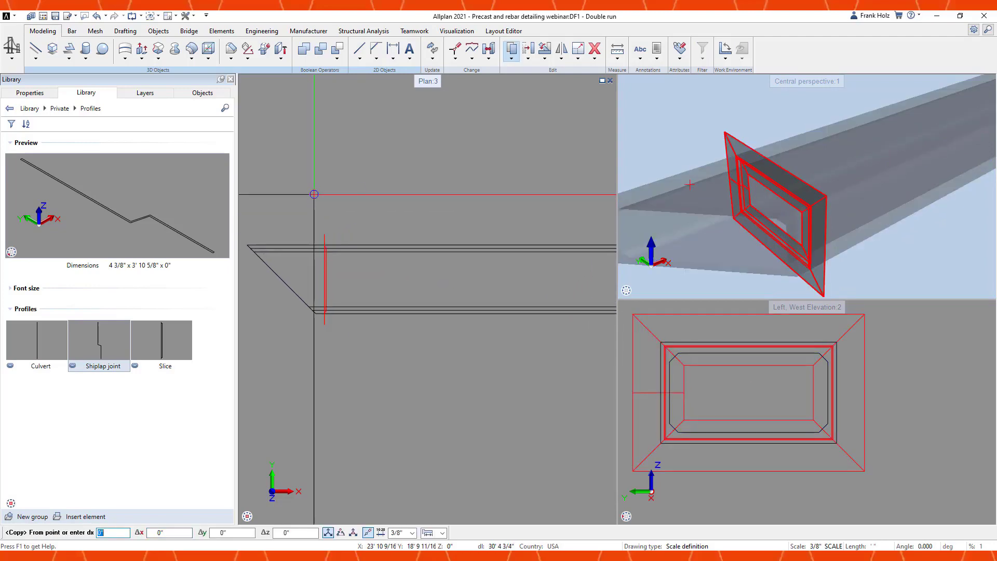
click(306, 207)
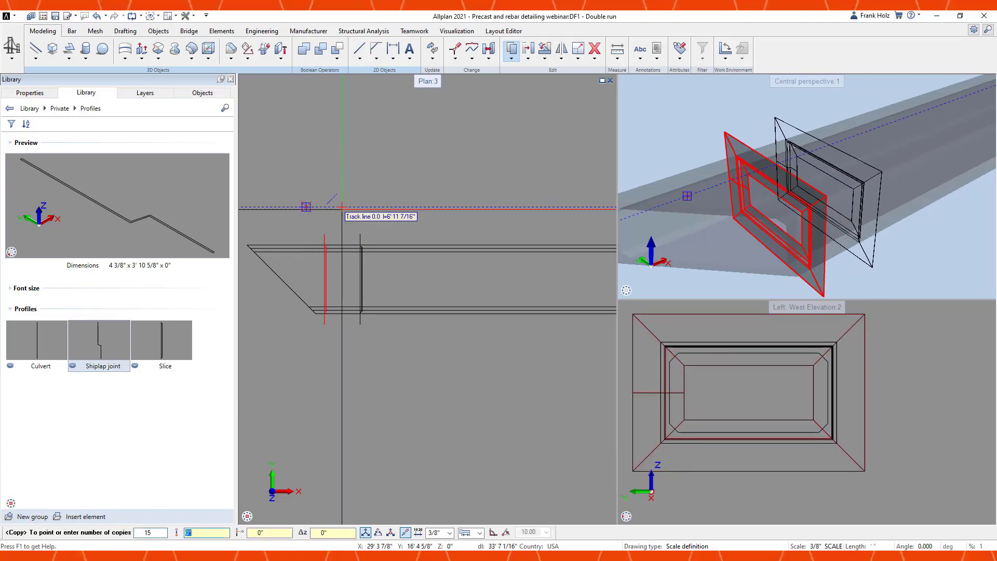
text(5)
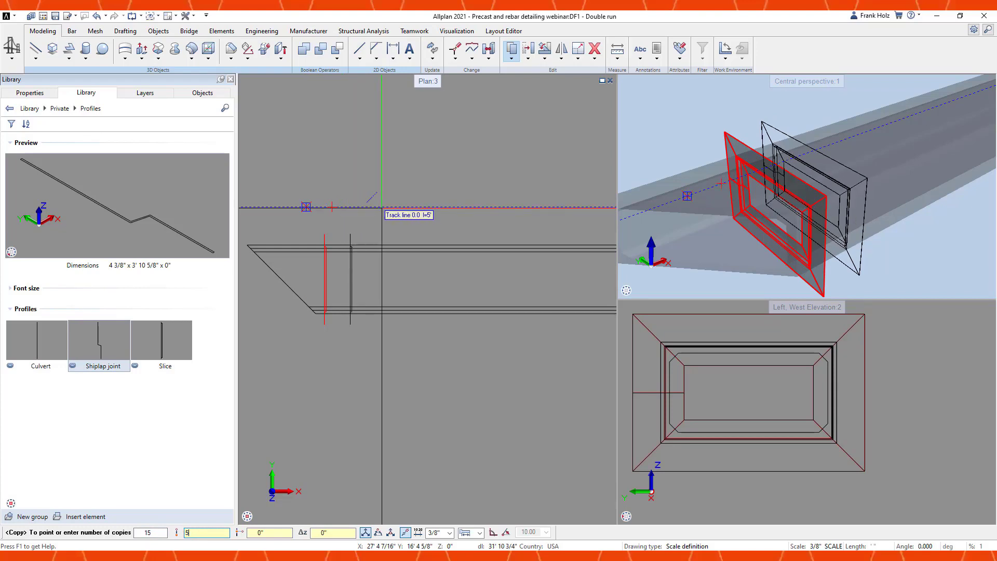
key(Return)
scroll(298, 195, down, 3)
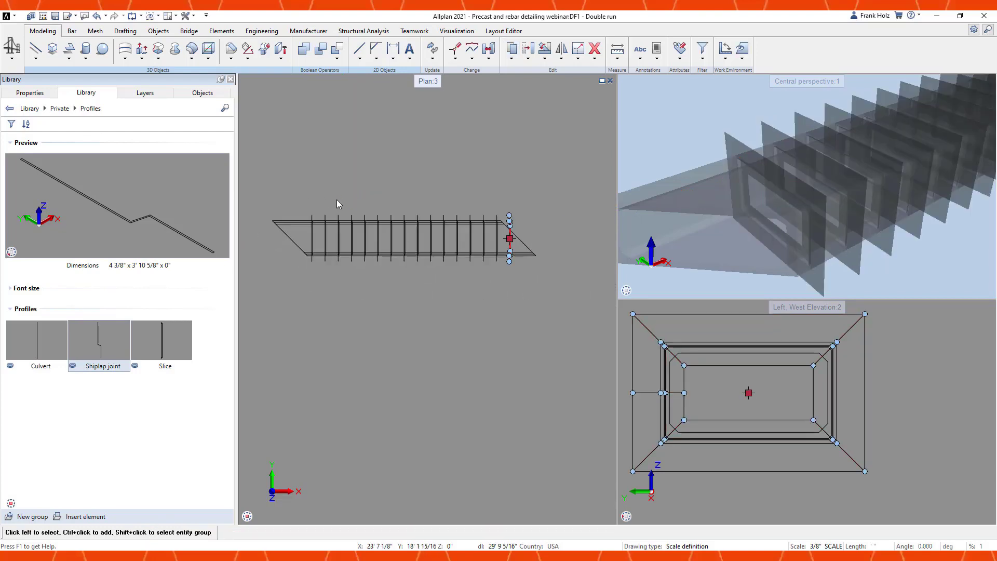
scroll(519, 220, up, 5)
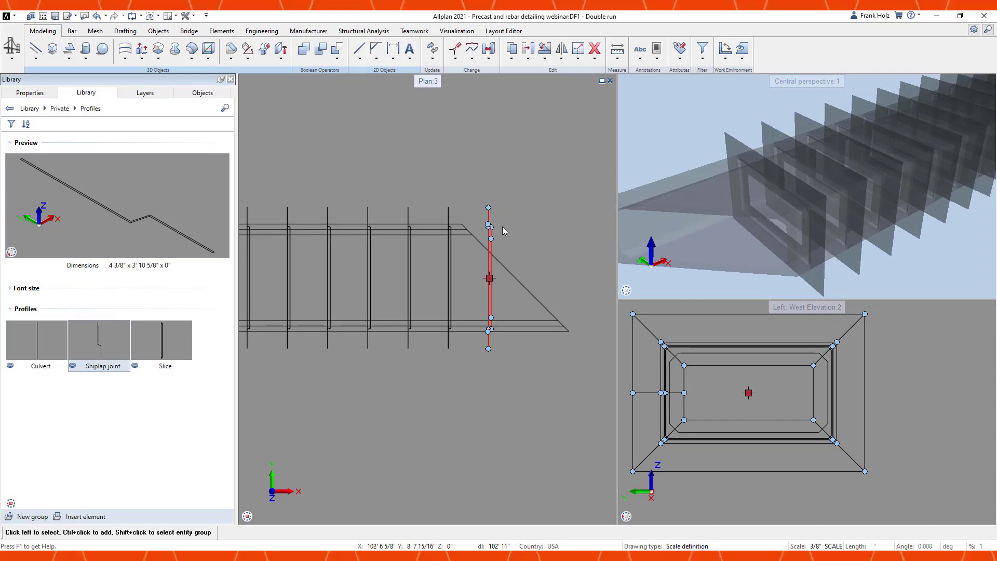
key(Delete)
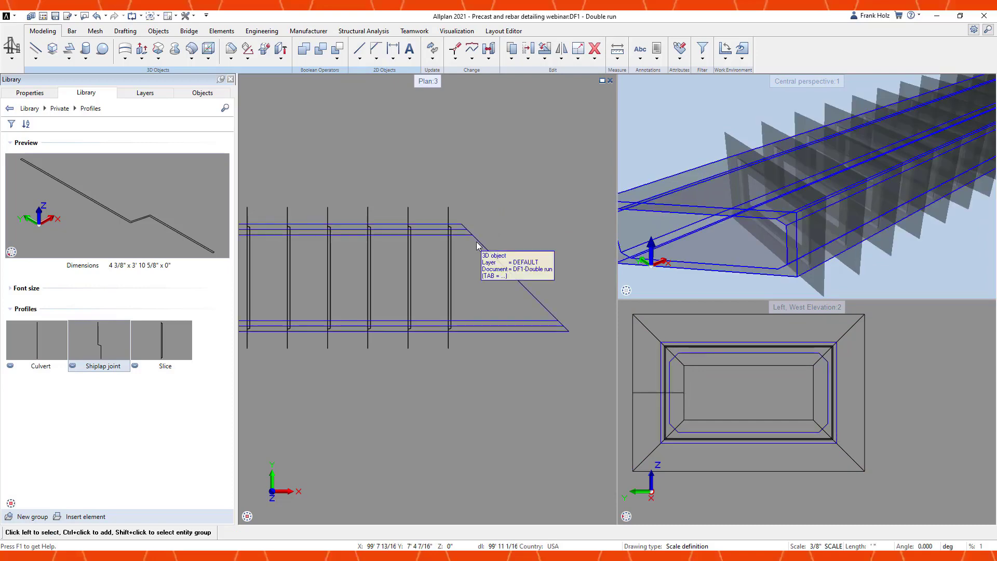
- Mirror the last remaining shiplap joint near the far skewed end in X without keeping a copy
scroll(452, 257, up, 2)
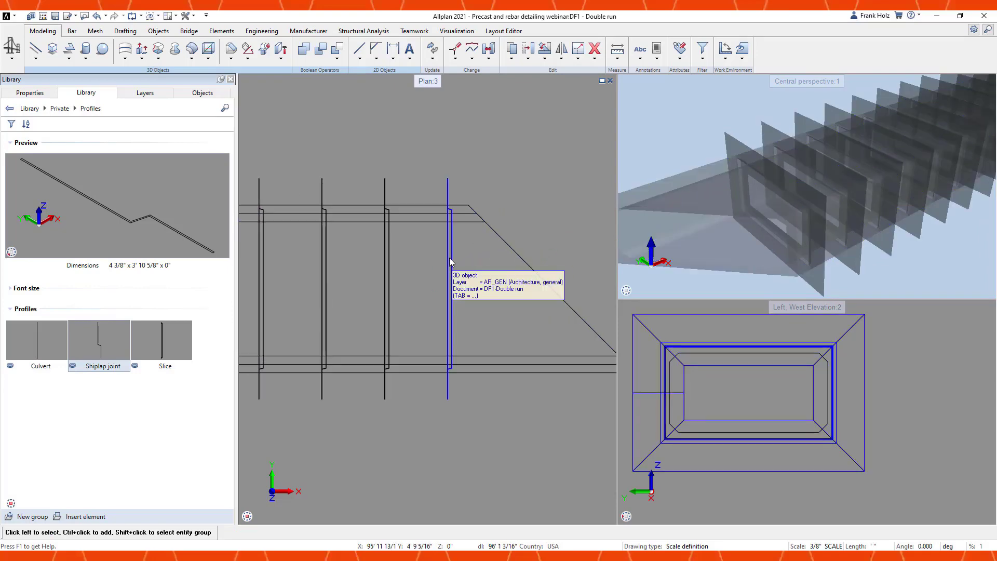
scroll(449, 258, up, 4)
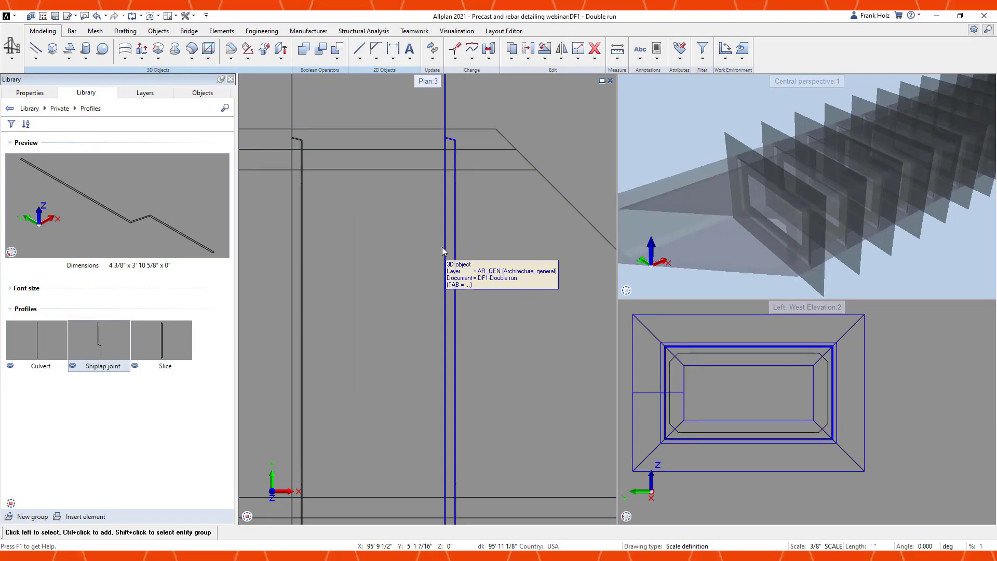
scroll(441, 249, down, 3)
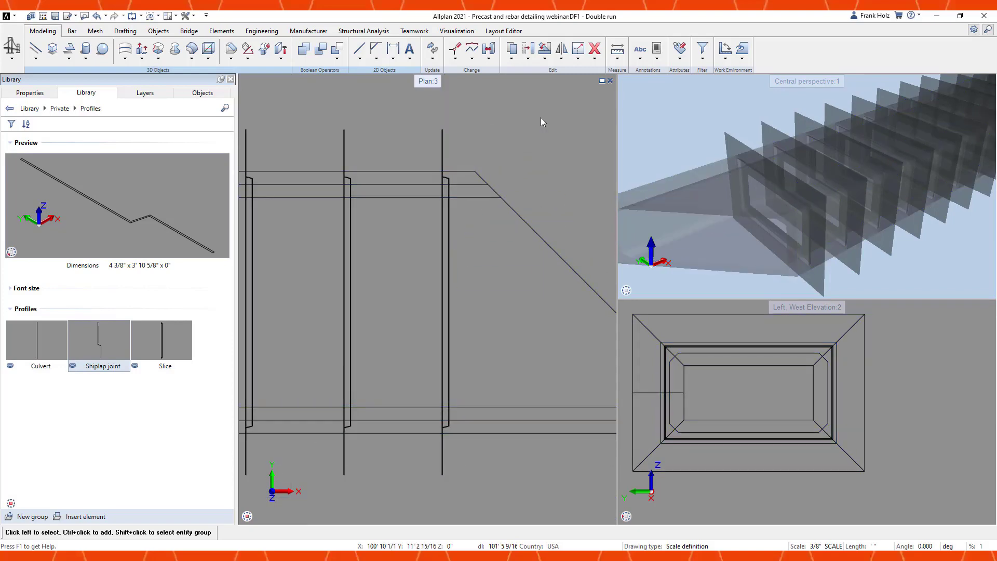
click(562, 60)
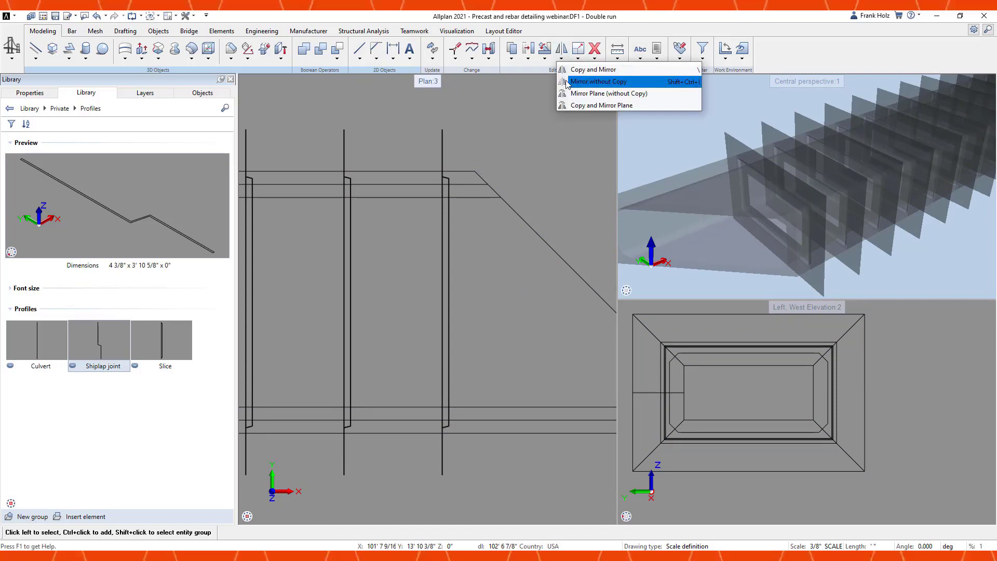
click(598, 82)
click(444, 213)
scroll(434, 253, up, 2)
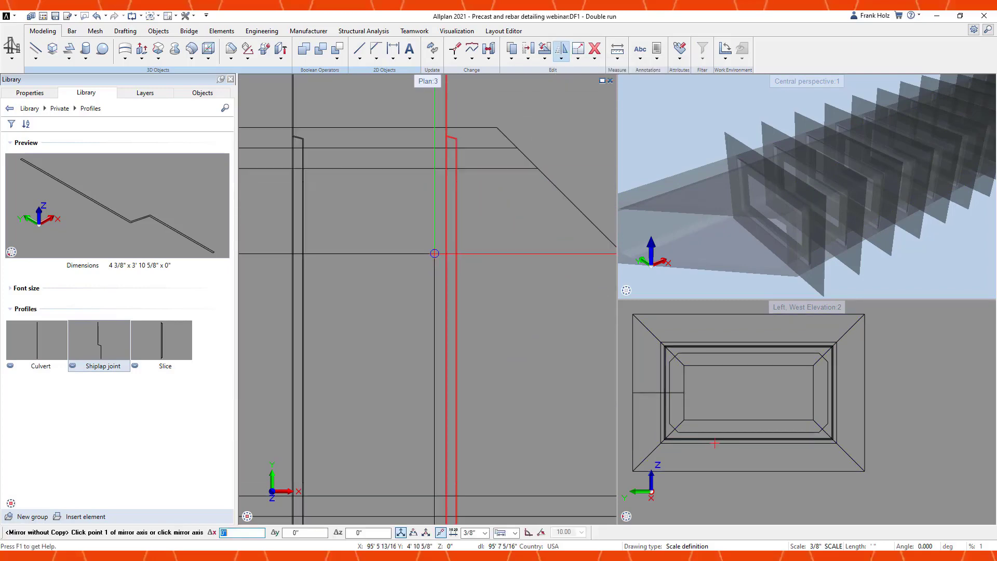
click(434, 253)
scroll(440, 240, down, 2)
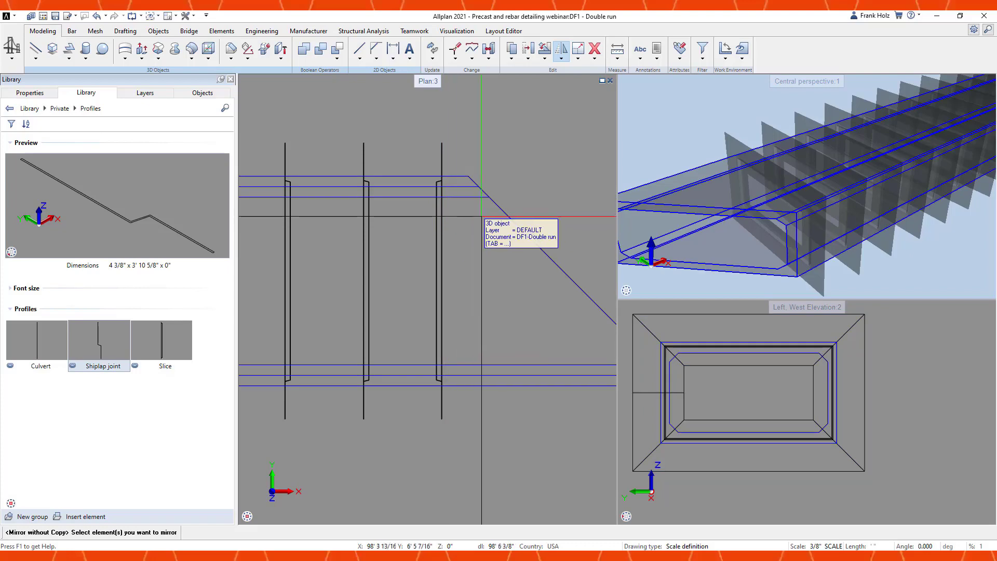
scroll(481, 216, down, 3)
key(Escape)
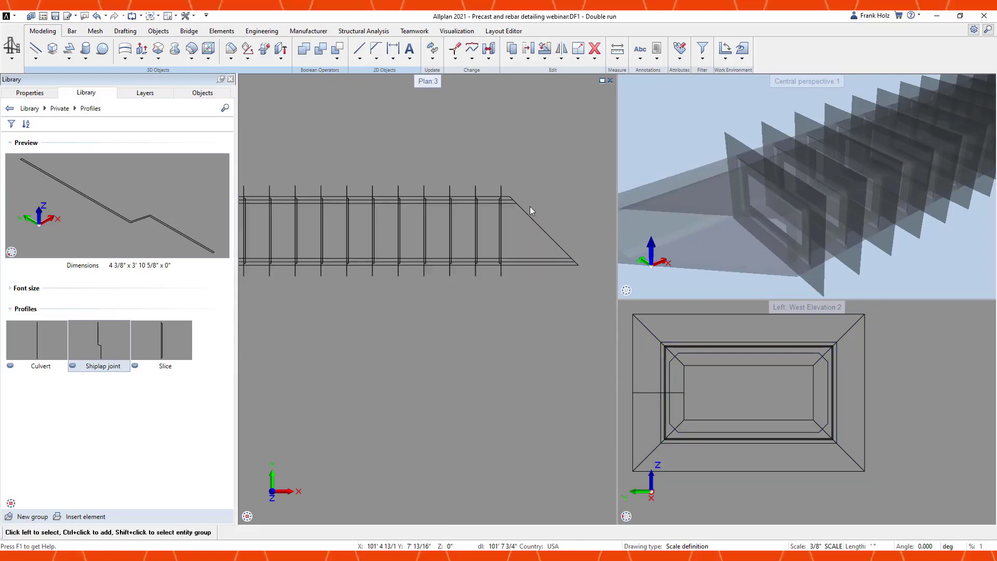
- Subtract and remove all the shiplap joint solids from the culvert, resolving the result into individual 3D objects
scroll(530, 207, down, 2)
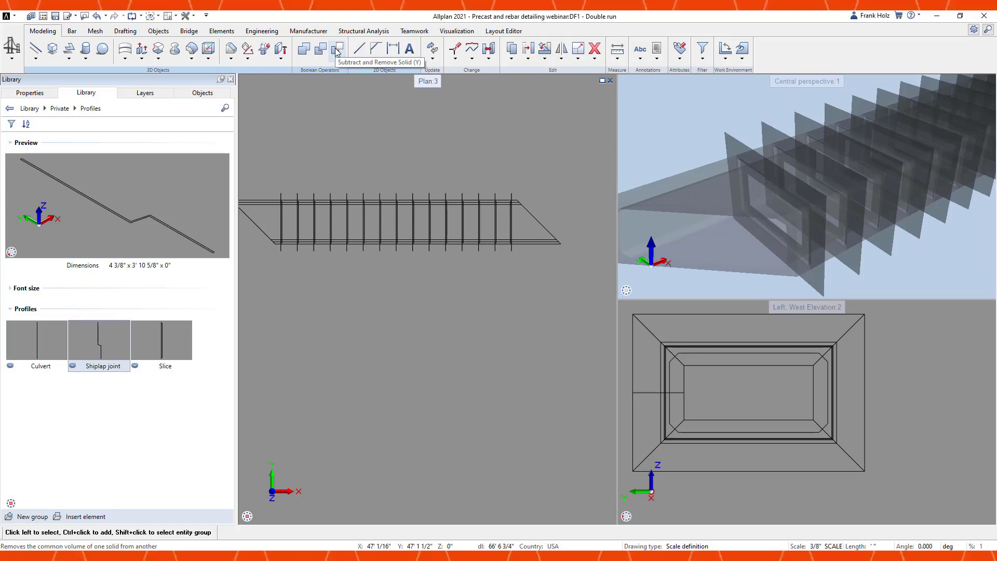
click(336, 50)
click(274, 217)
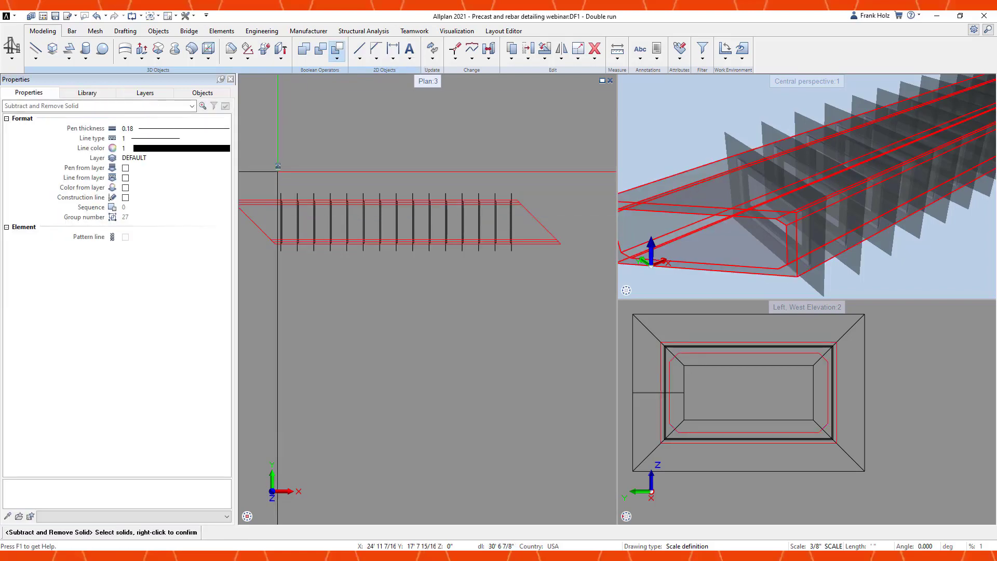
drag(268, 175, 543, 280)
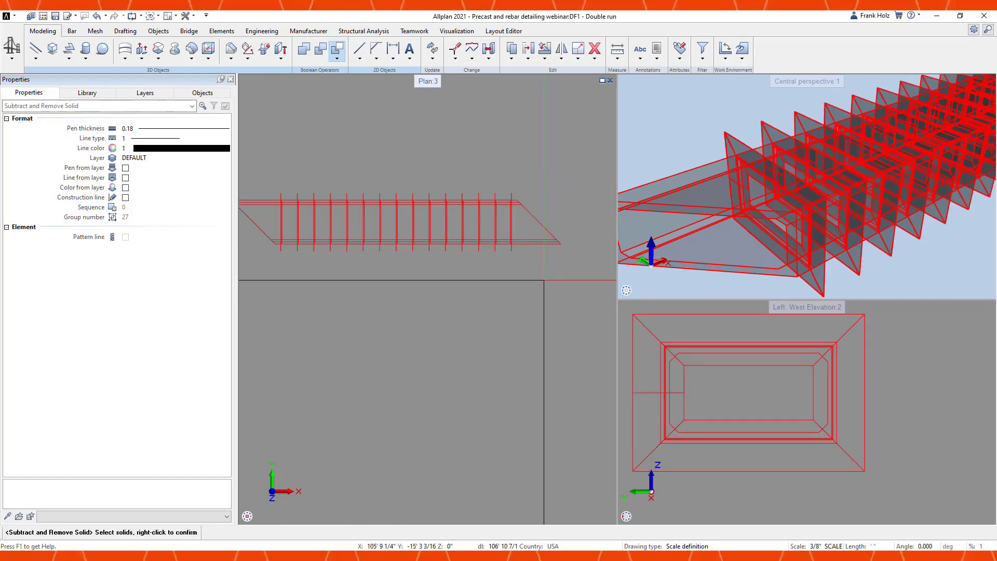
right_click(531, 281)
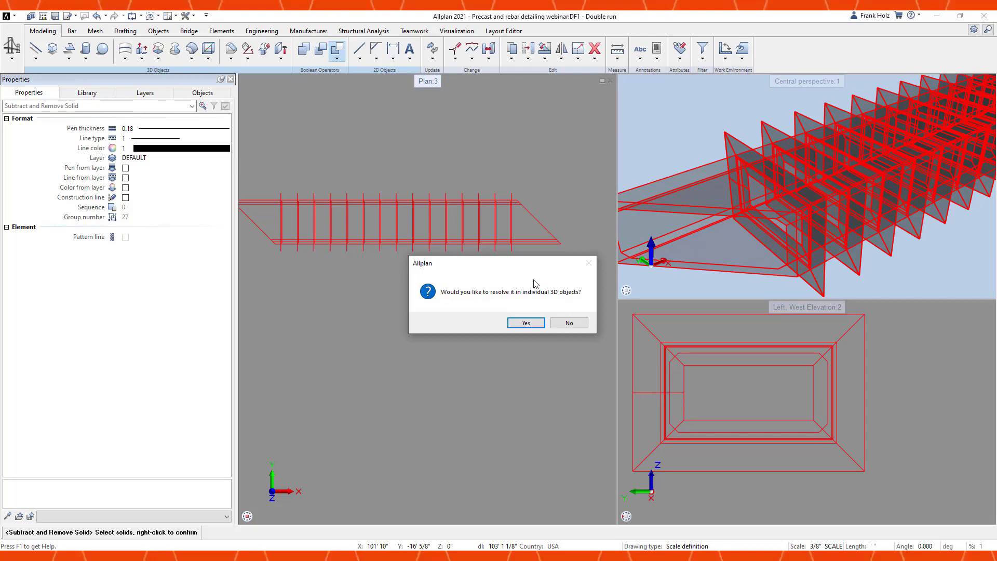
click(525, 323)
middle_drag(679, 250, 717, 220)
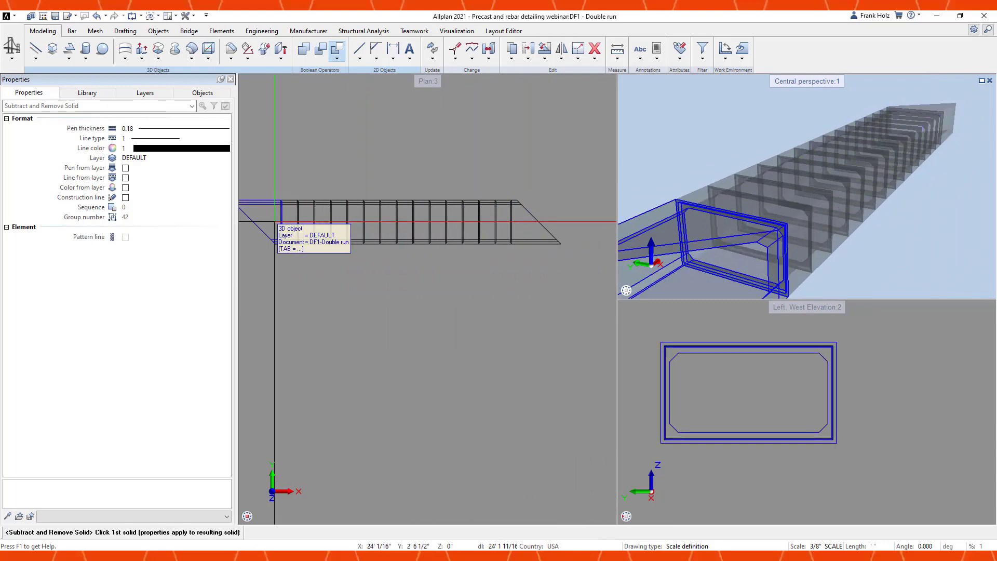
scroll(306, 213, up, 3)
scroll(308, 207, up, 5)
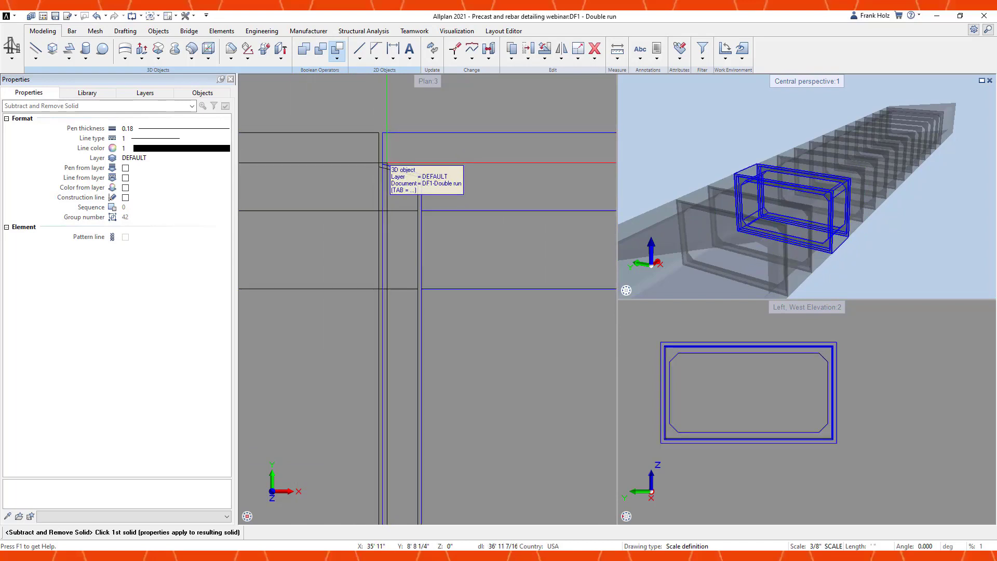
scroll(393, 136, down, 5)
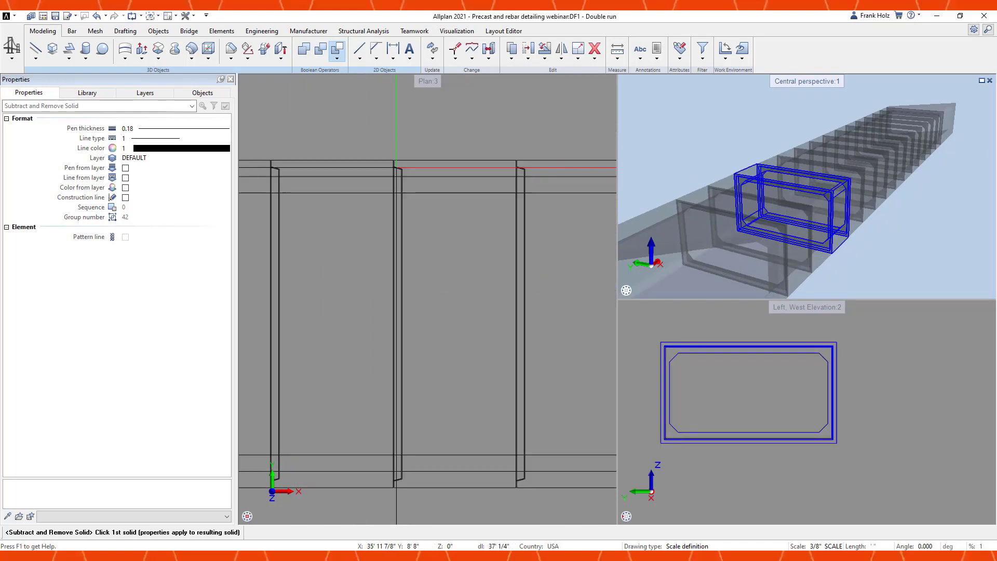
key(Escape)
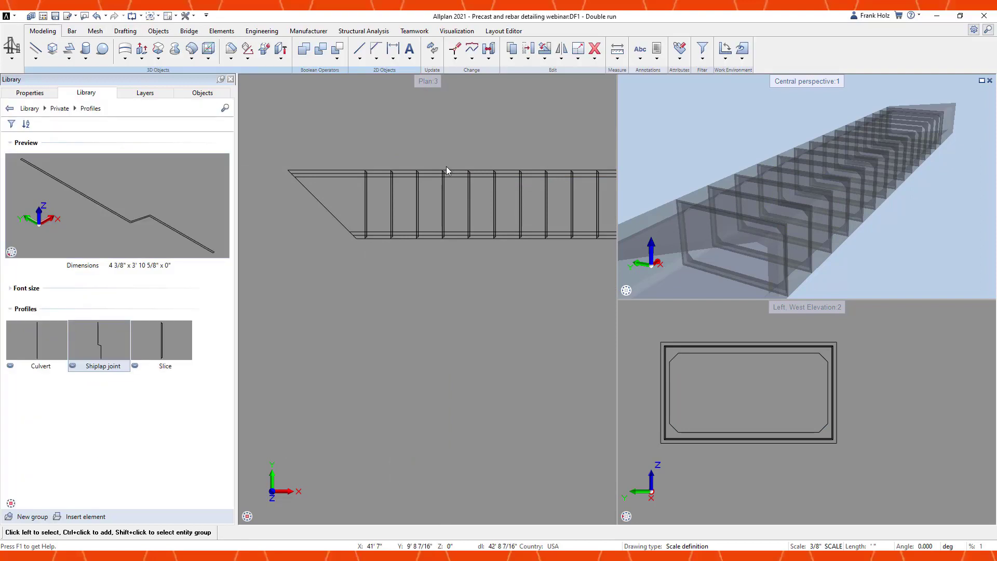
- Put the third straight culvert segment into drawing file DF2-Culvert section, made current, and turn off DF1-Double run
click(432, 174)
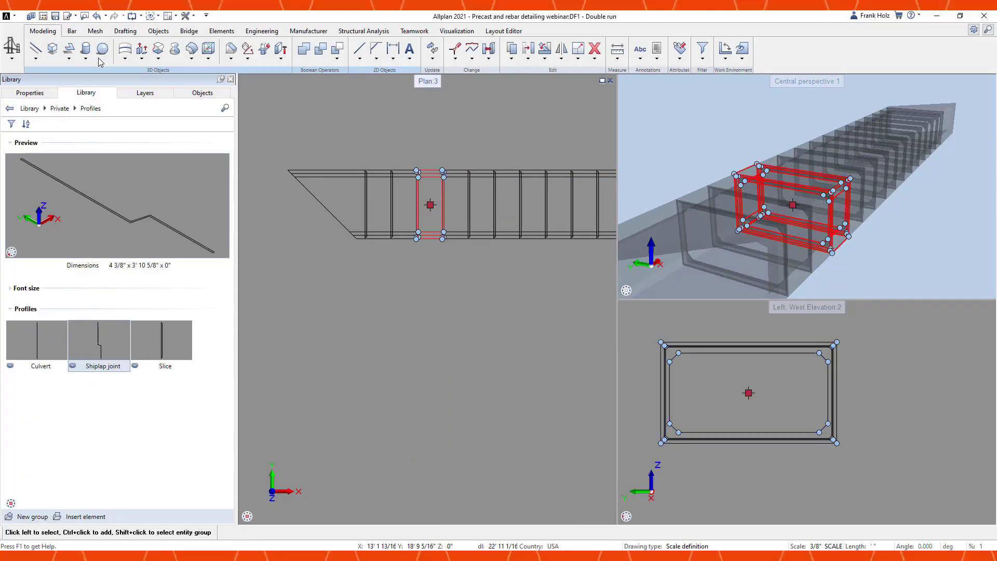
click(193, 93)
click(13, 148)
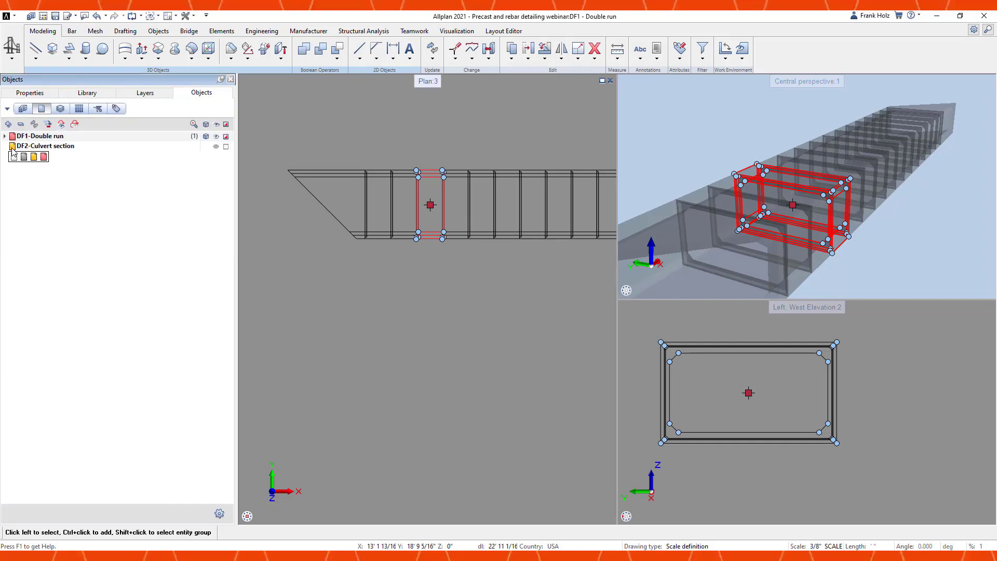
click(43, 157)
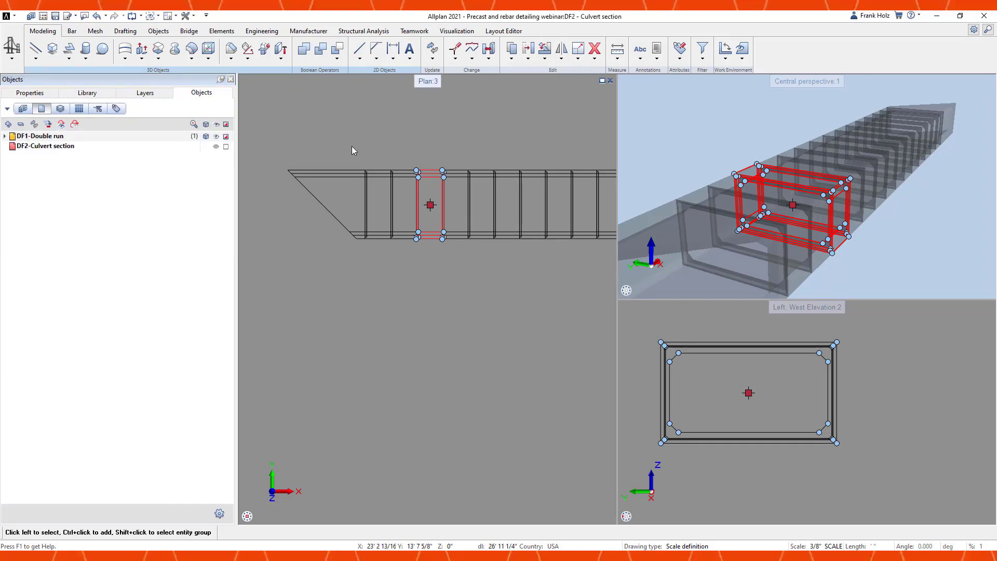
click(13, 136)
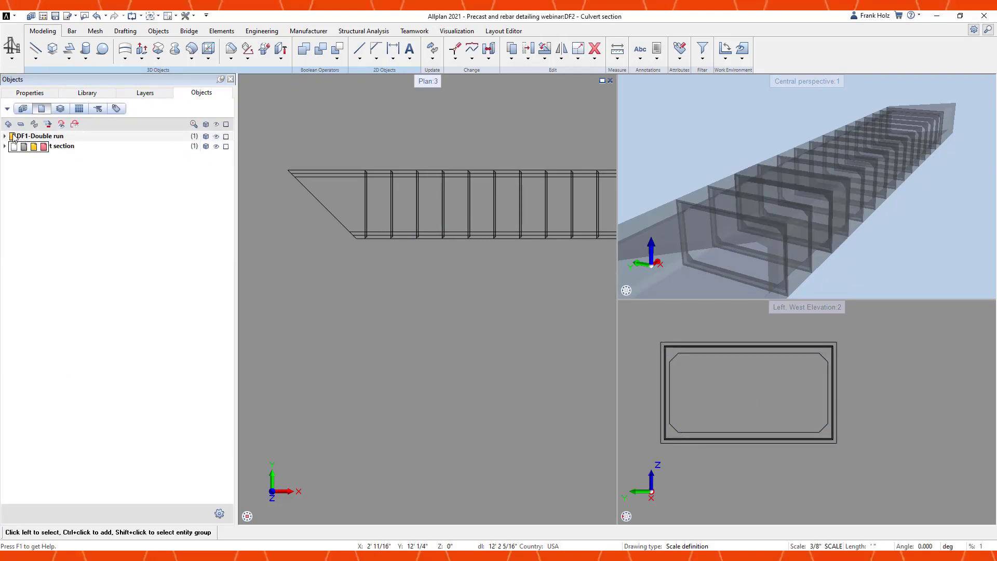
click(14, 148)
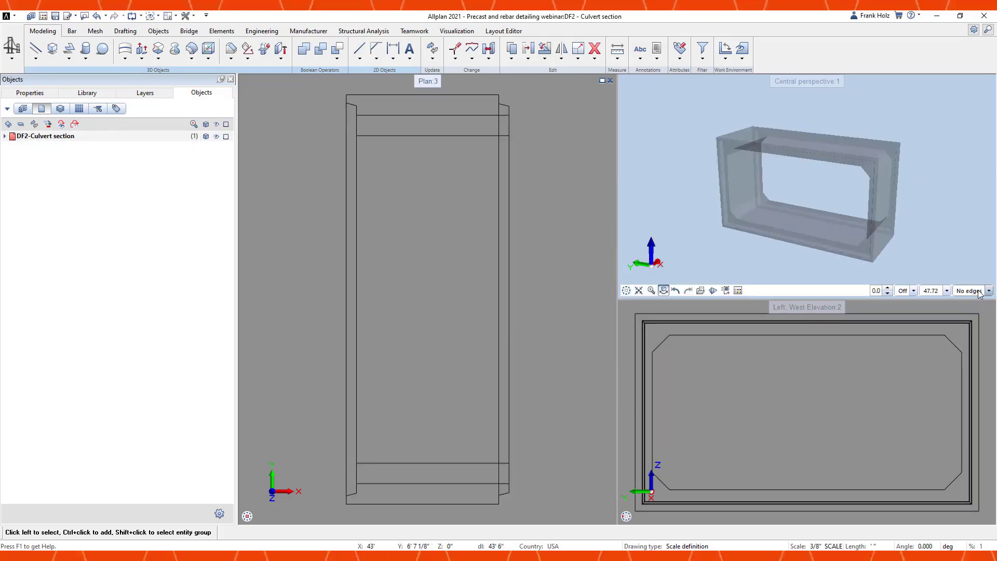
- Turn on edge display in the perspective view and examine the segment's shiplap ends from several angles
click(967, 290)
click(939, 281)
drag(902, 173, 751, 161)
scroll(781, 166, up, 3)
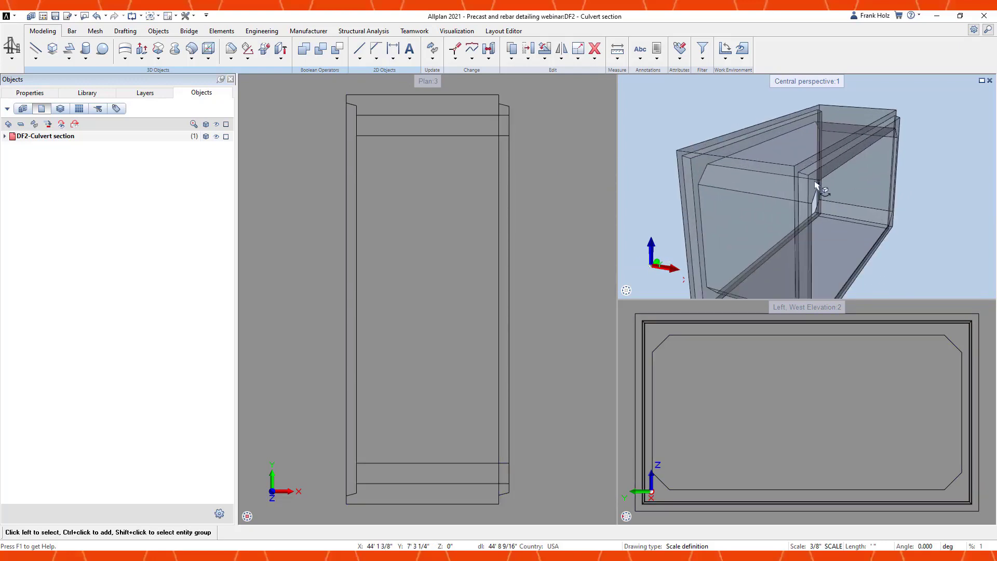
drag(677, 159, 894, 173)
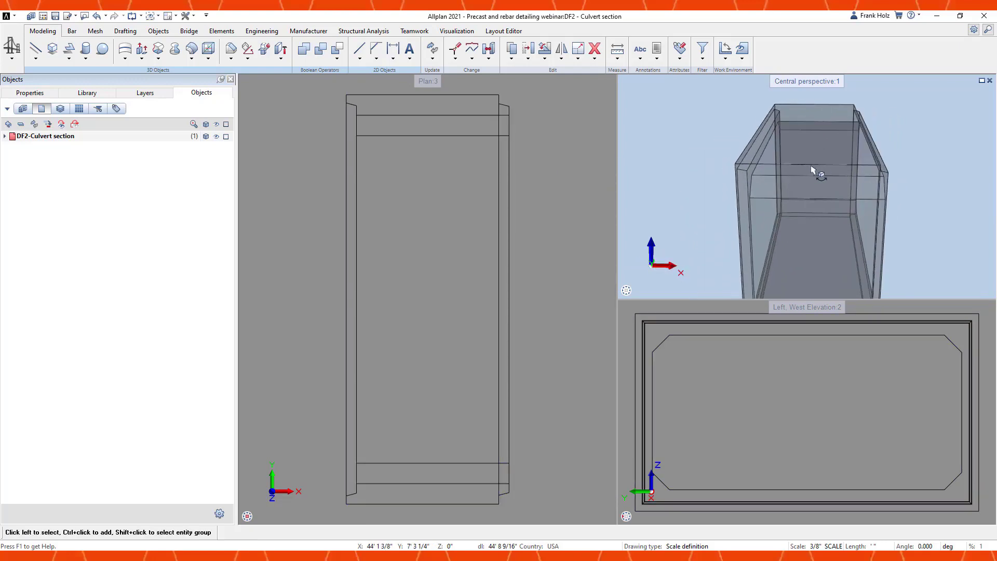
drag(813, 167, 775, 167)
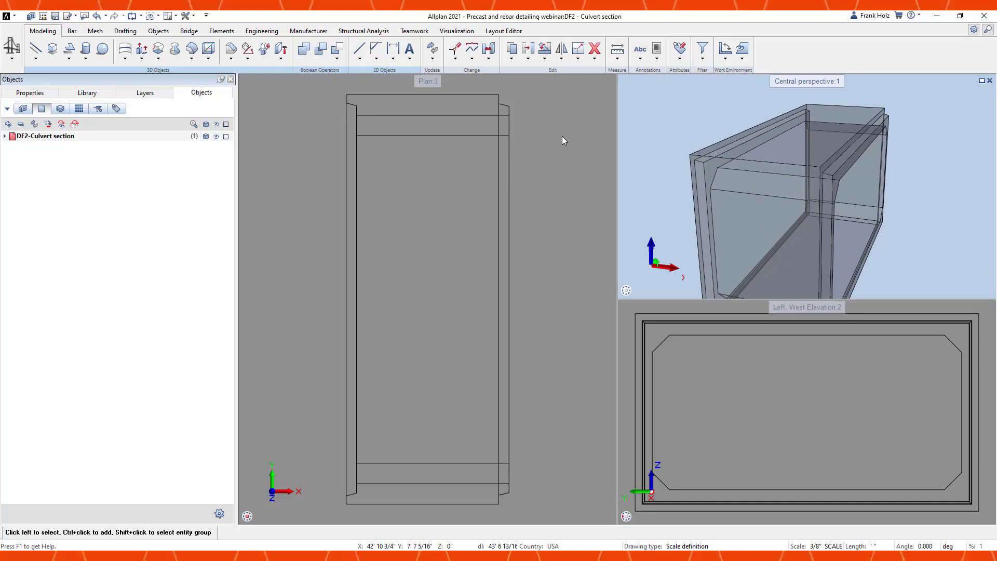
- Generate a plan view of the culvert segment rotated 90 degrees and place it beside the model in plan
middle_drag(552, 156, 444, 142)
scroll(477, 150, down, 3)
scroll(444, 142, down, 1)
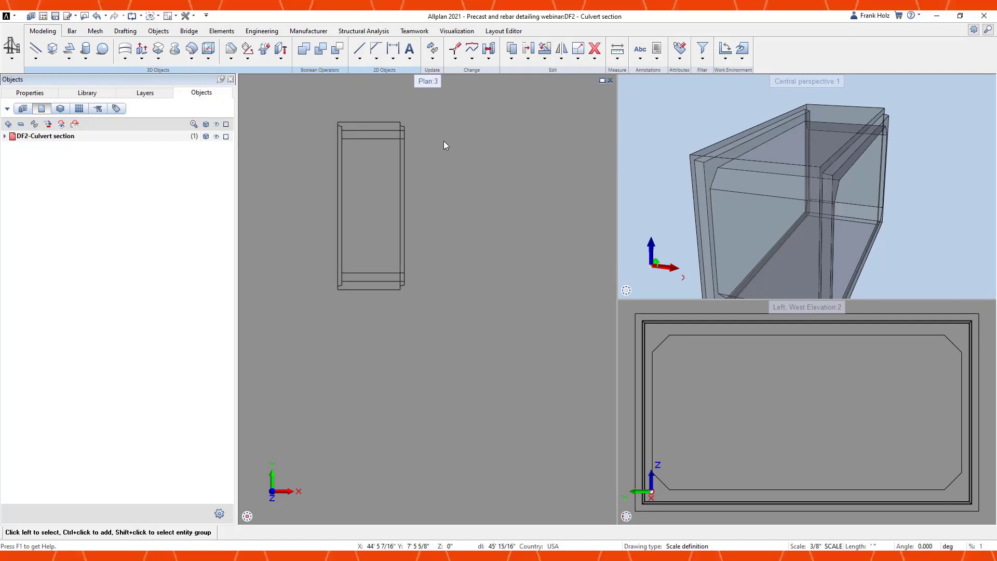
key(v)
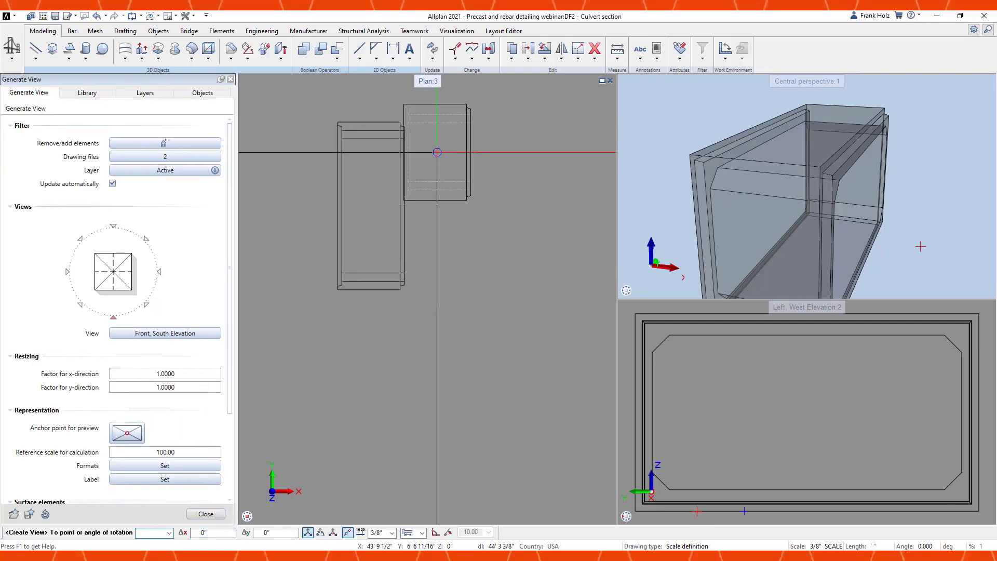
click(130, 270)
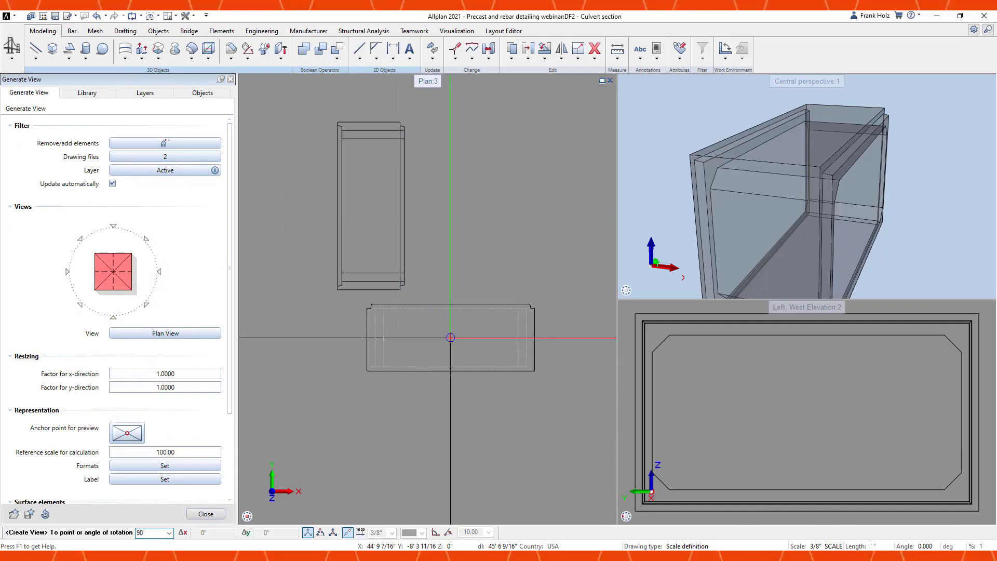
middle_drag(516, 270, 409, 280)
scroll(409, 281, down, 1)
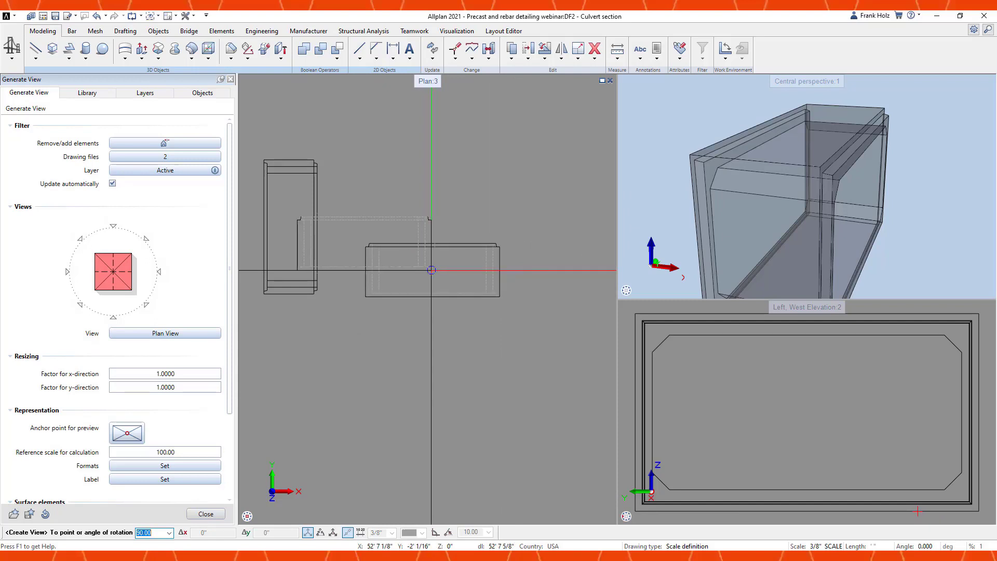
- Generate a left west elevation with 0-degree rotation and a southwest isometric view, placing both beside the existing views in plan
text(0)
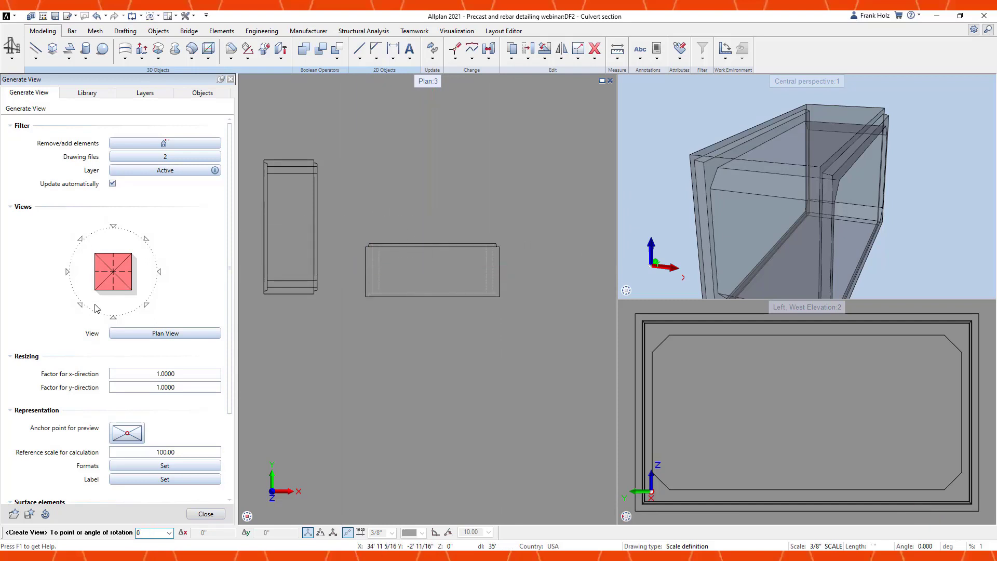
click(67, 271)
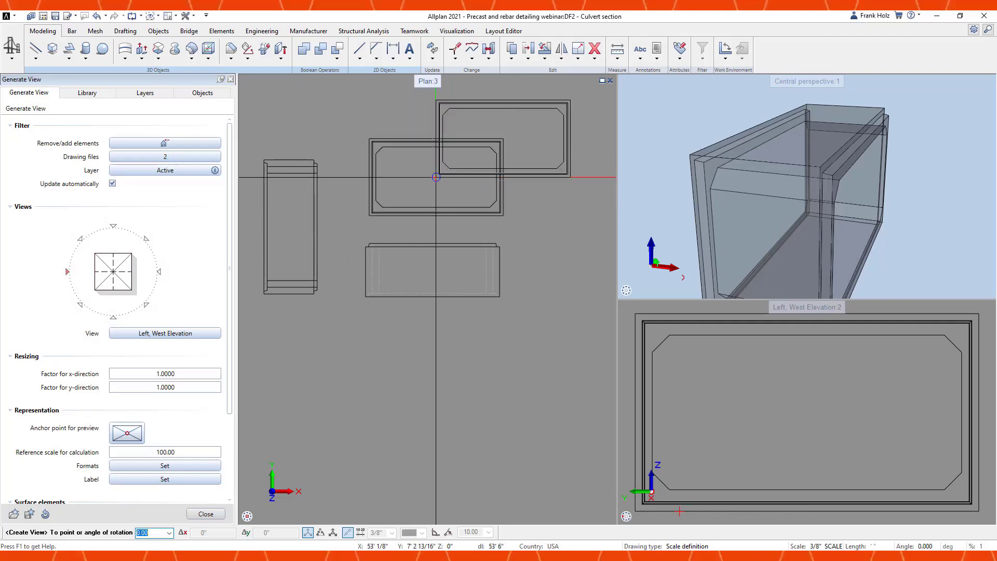
click(80, 305)
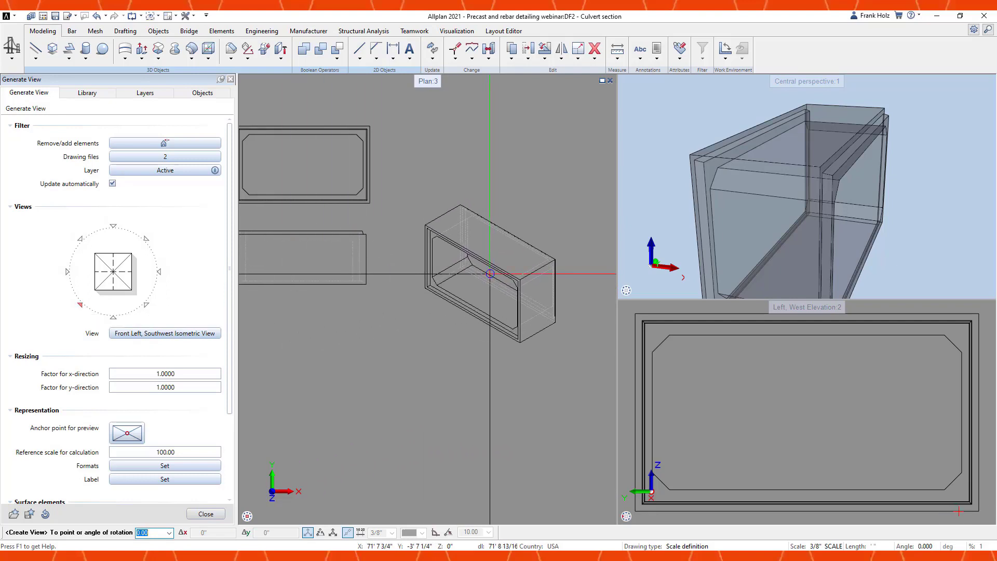
scroll(471, 280, down, 2)
click(471, 281)
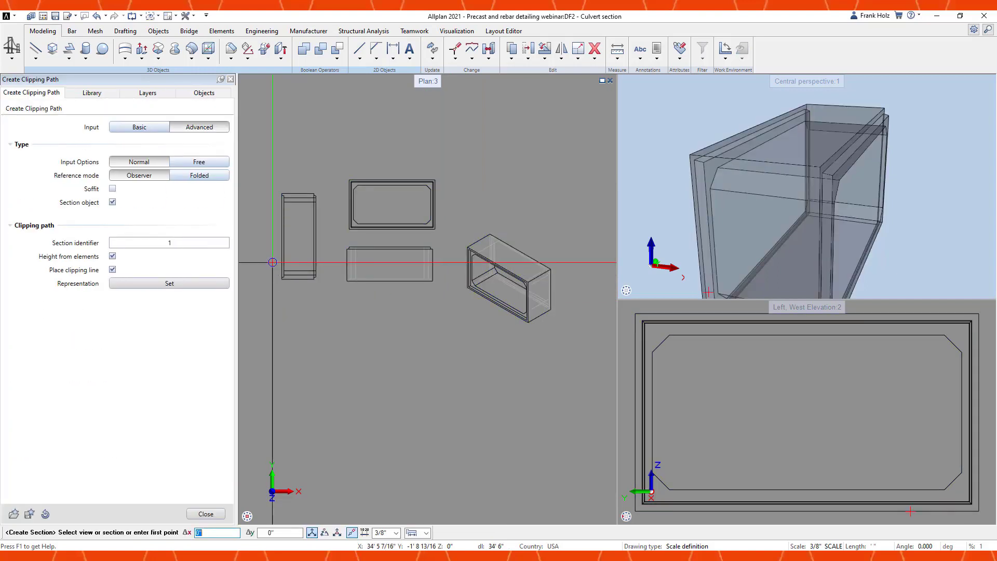
- Define section clipping path 1 around the lower end wall of the rotated plan view, with the viewing direction set from below
scroll(273, 263, up, 2)
click(270, 263)
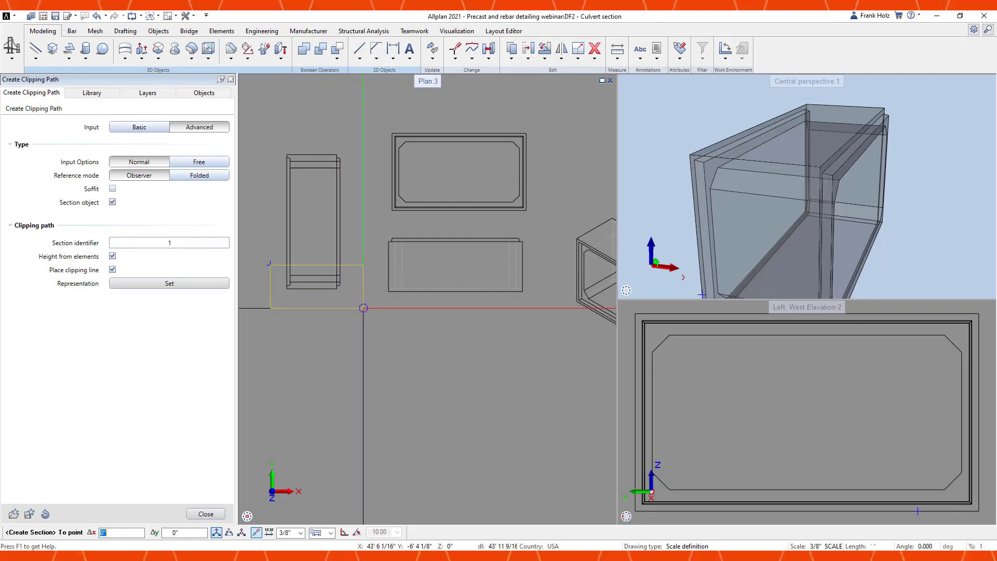
click(356, 302)
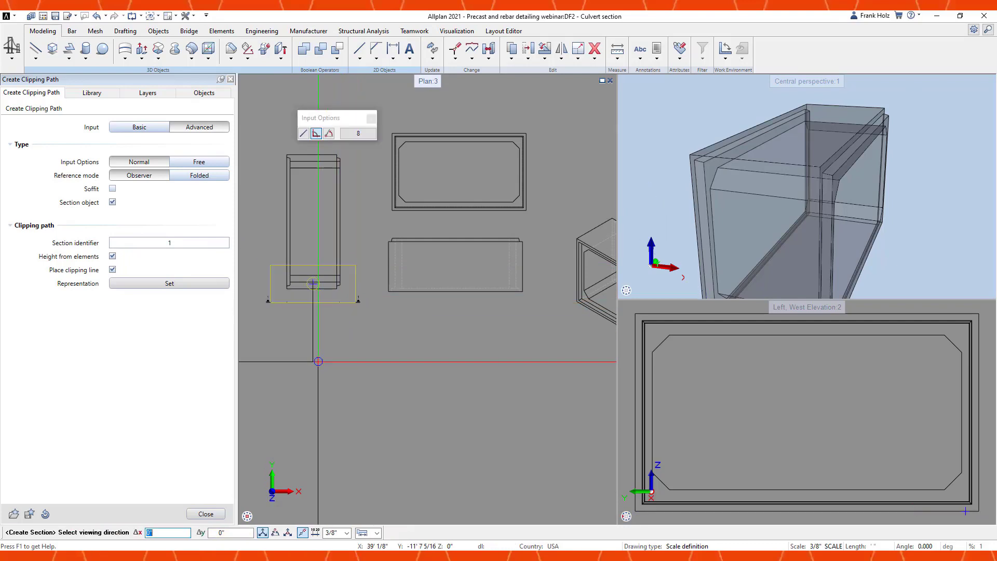
click(311, 354)
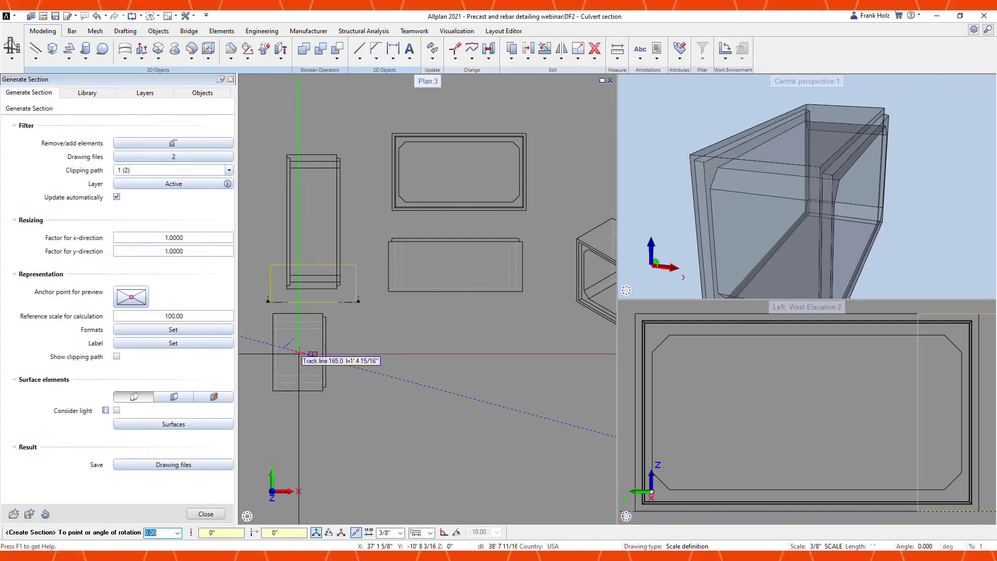
scroll(299, 355, down, 2)
scroll(518, 230, up, 2)
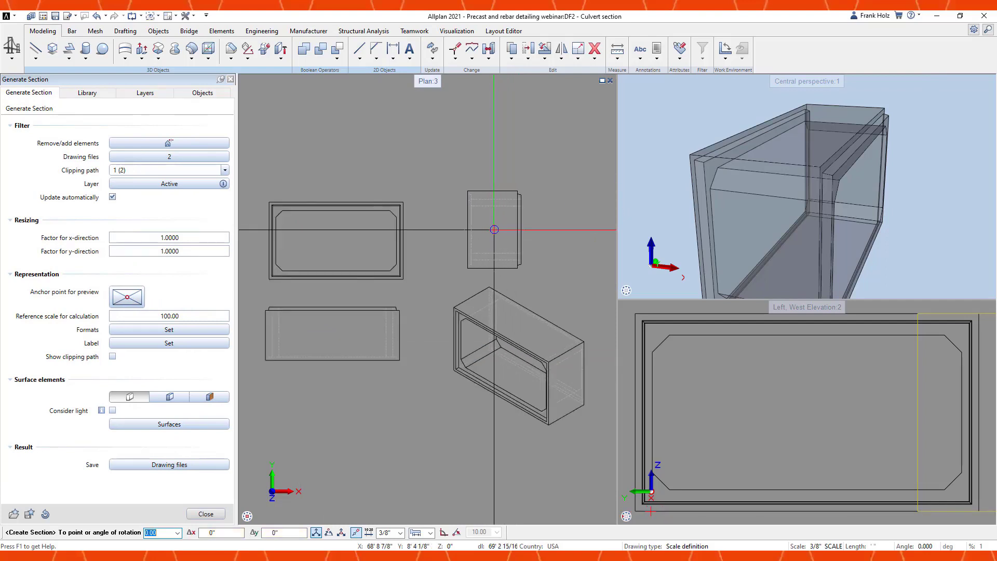
- Examine the section's format settings for edges, clipping lines, hidden edges and surface elements, comparing them with the isometric view's line display
click(124, 326)
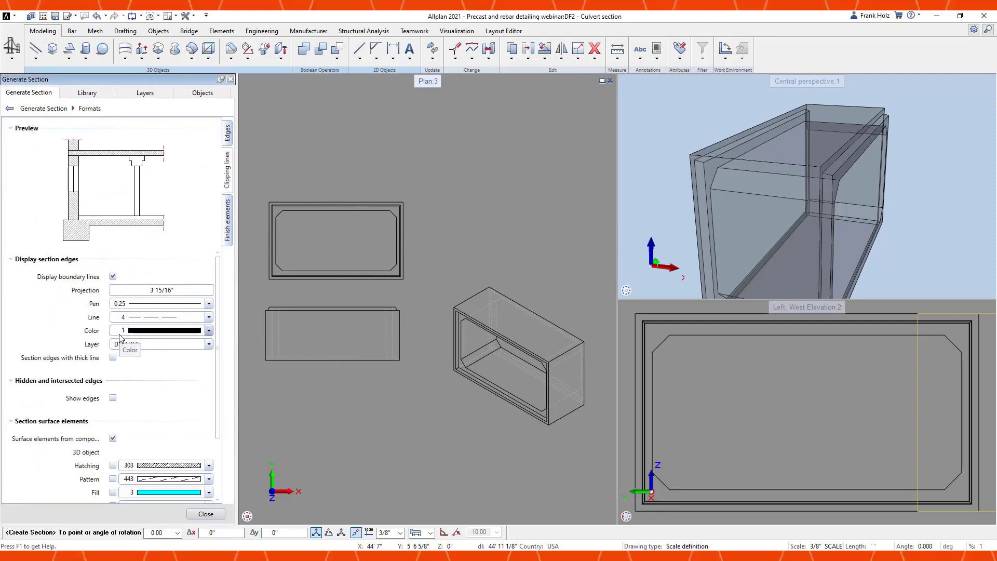
click(227, 132)
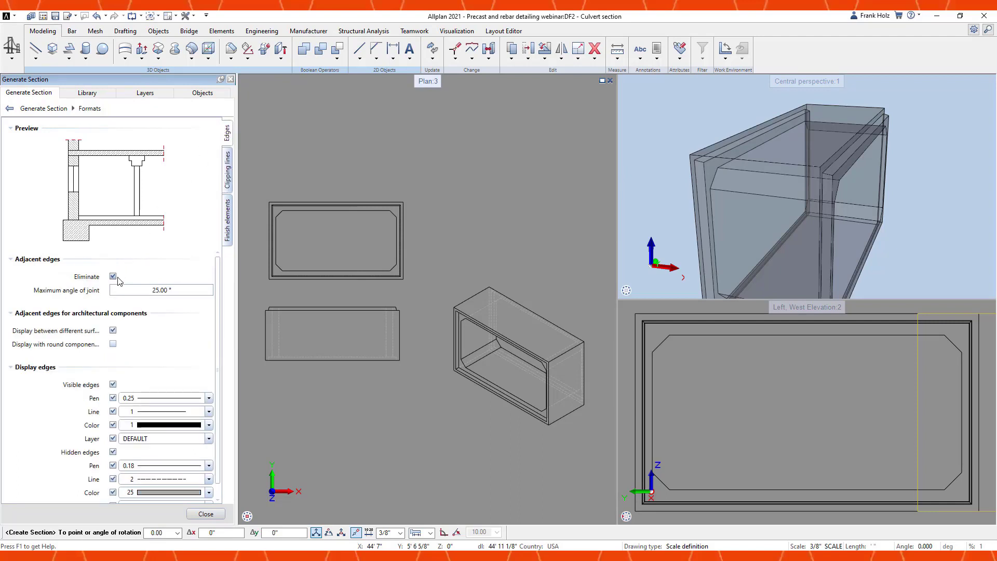
scroll(594, 370, up, 3)
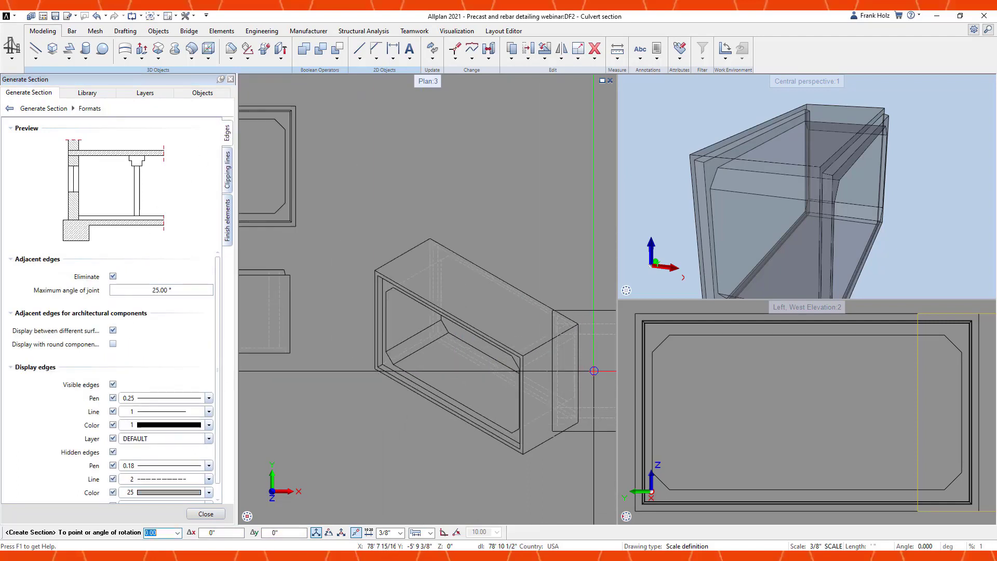
scroll(593, 371, up, 3)
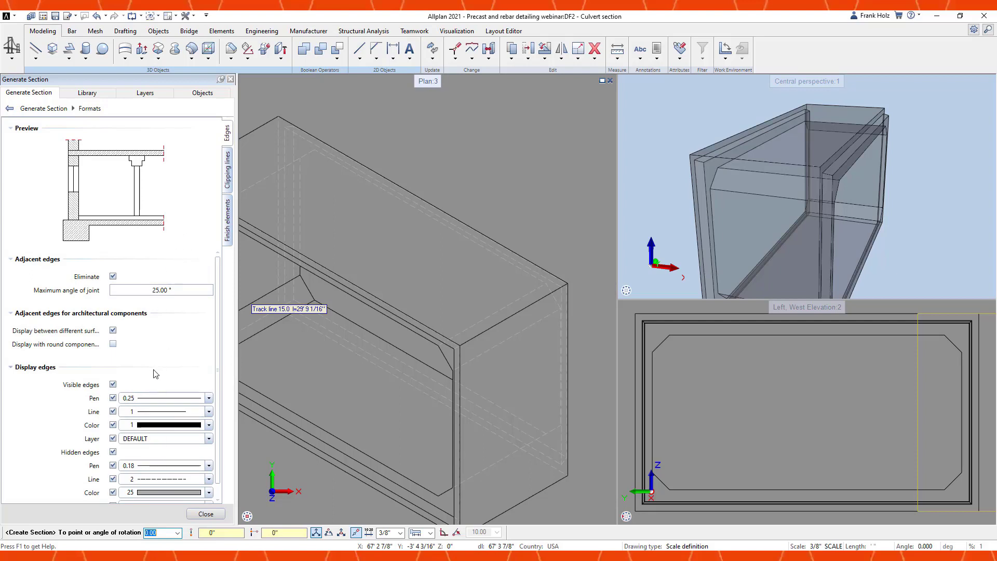
click(227, 164)
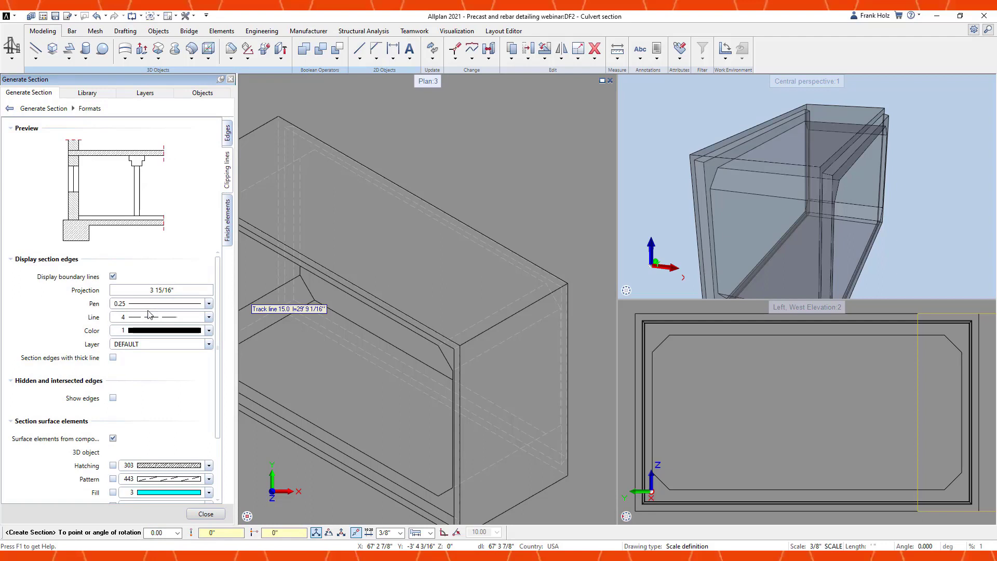
scroll(185, 362, down, 1)
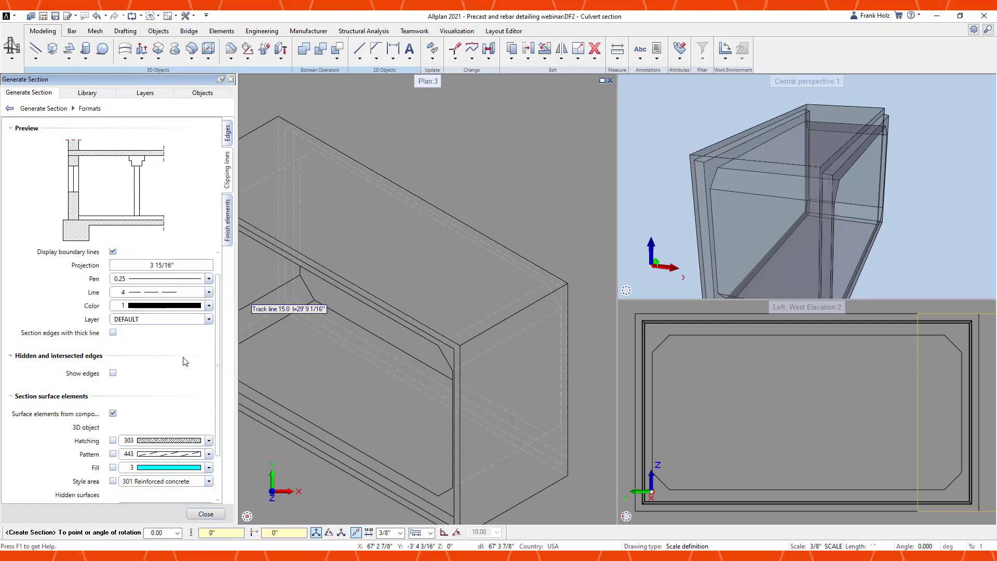
scroll(185, 362, down, 2)
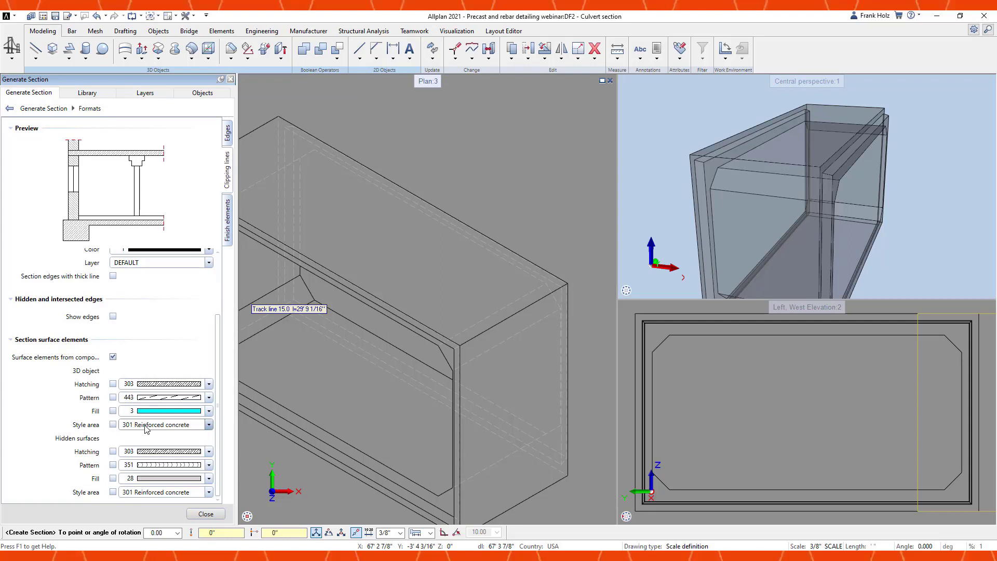
scroll(377, 271, down, 6)
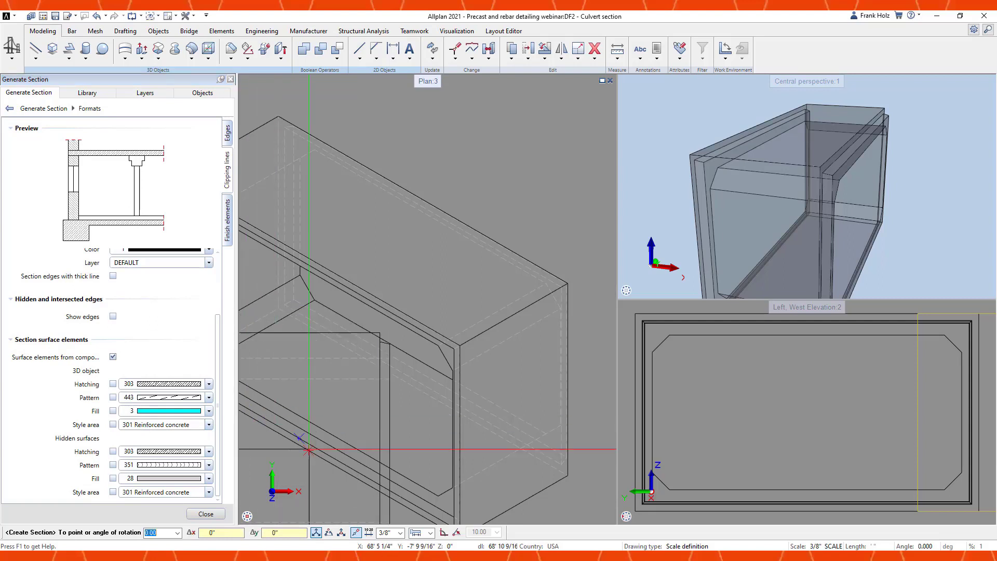
- Place the generated section above the isometric view in plan and finish the section command without an axis label
click(378, 271)
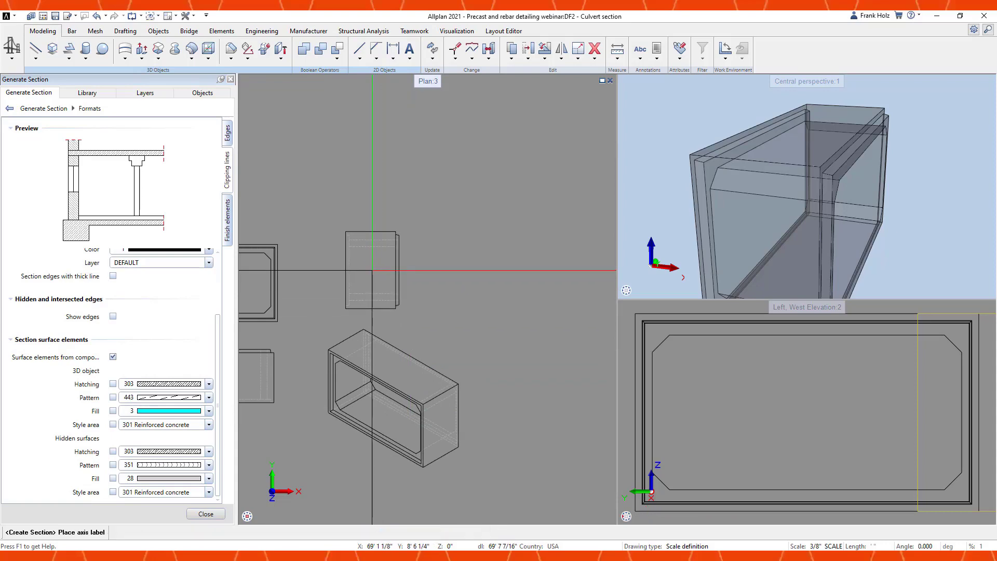
middle_drag(397, 271, 487, 271)
key(Escape)
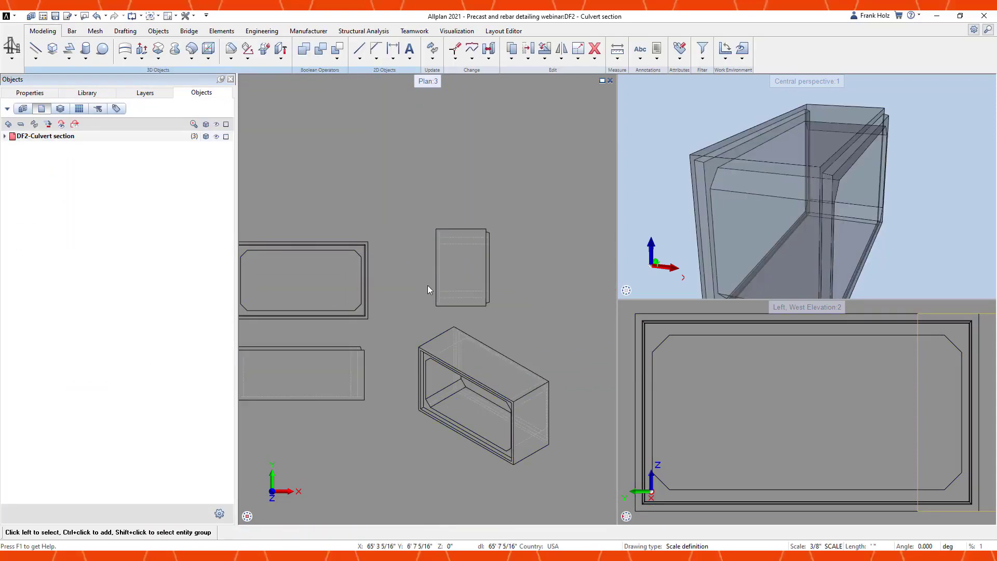
- Outline a polygonal area reinforcement placing region over the section's main wall rectangle, excluding the joint lip, with an offset of -0 2
drag(698, 176, 883, 196)
middle_drag(863, 196, 817, 181)
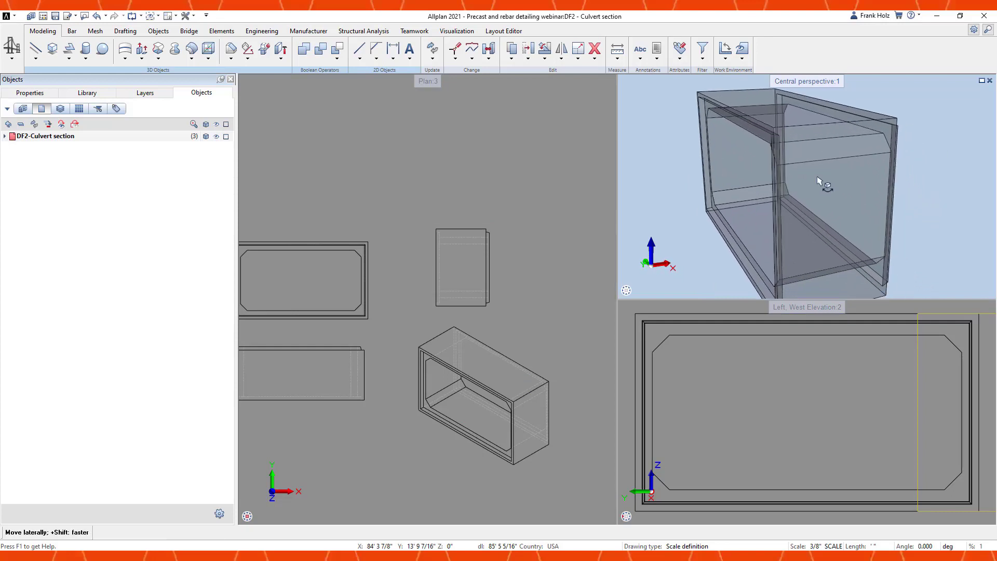
drag(817, 179, 797, 188)
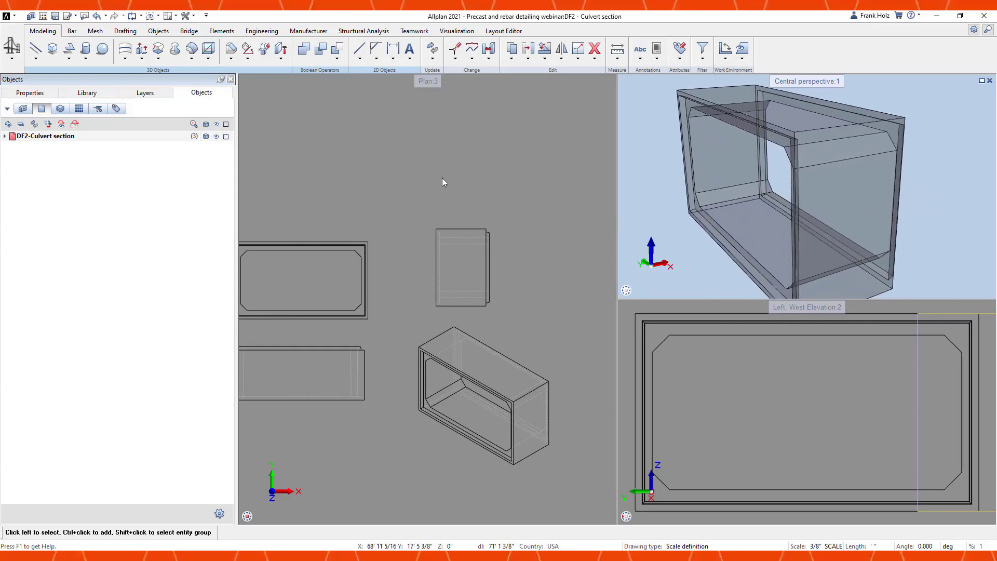
middle_drag(418, 176, 413, 176)
key(shift+a)
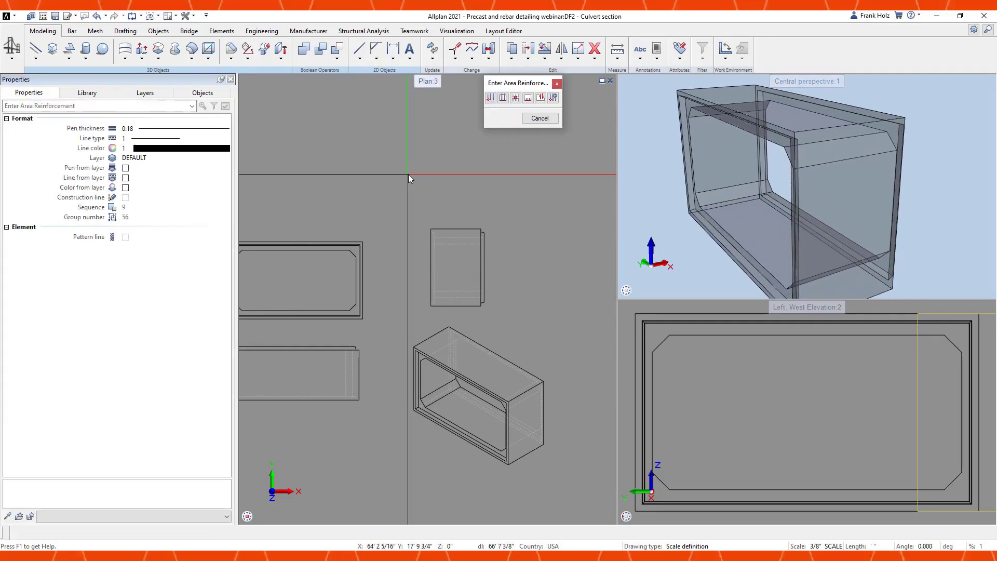
click(503, 98)
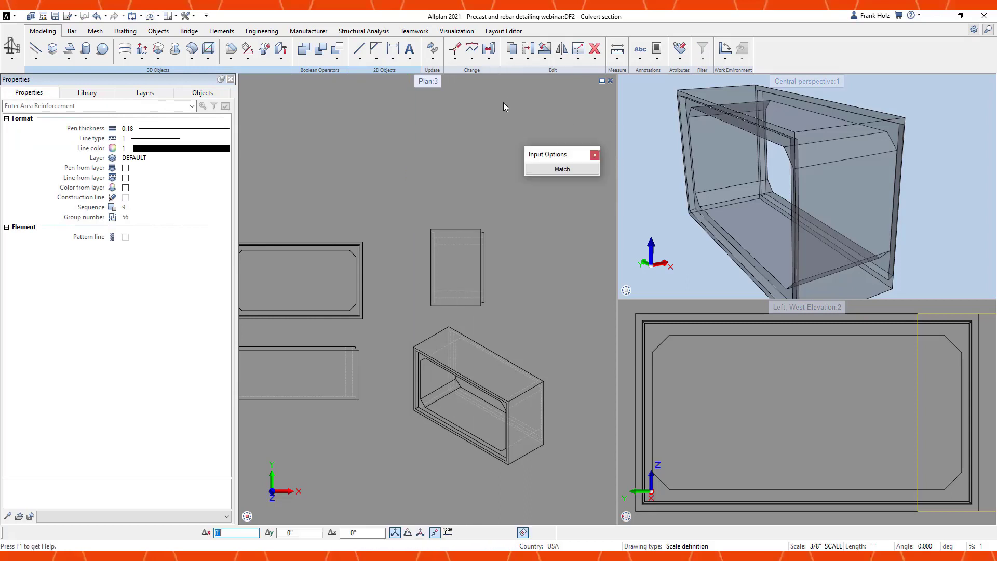
scroll(488, 281, up, 3)
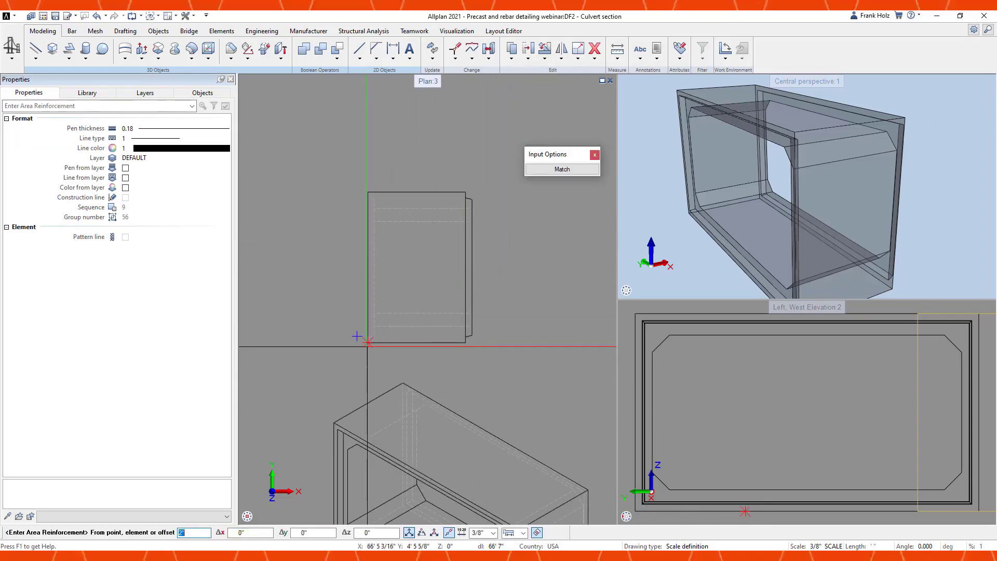
click(366, 343)
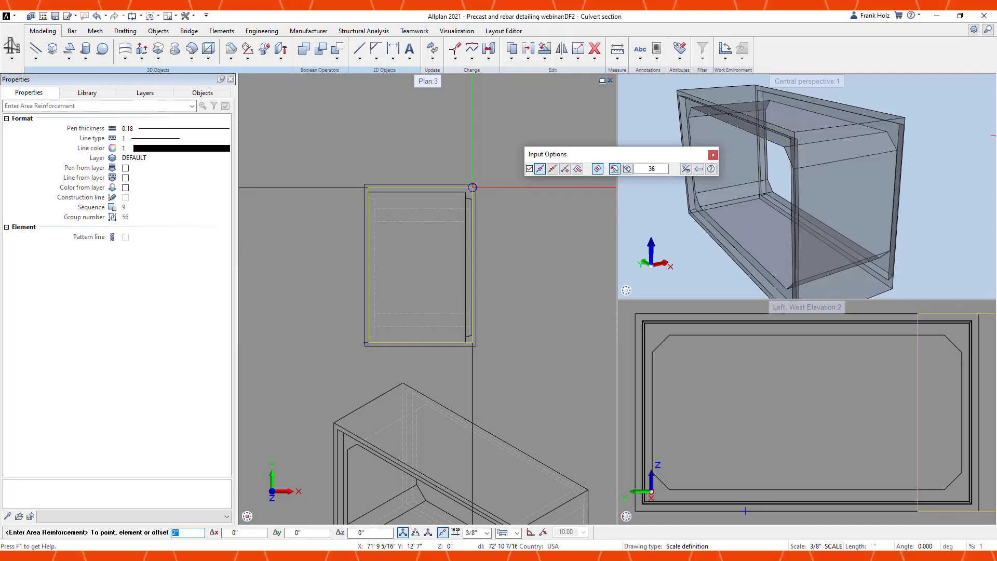
click(472, 188)
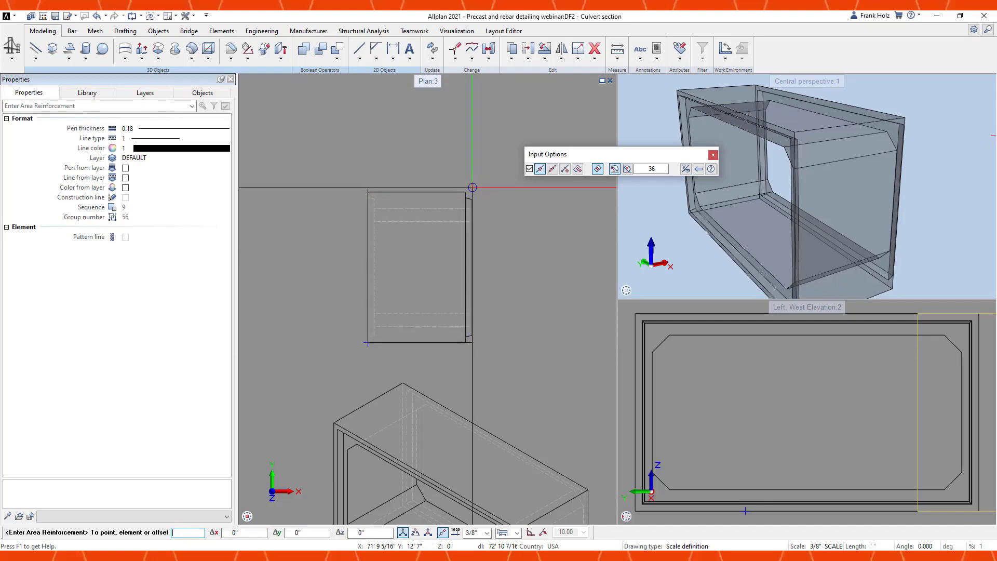
text(-0 2)
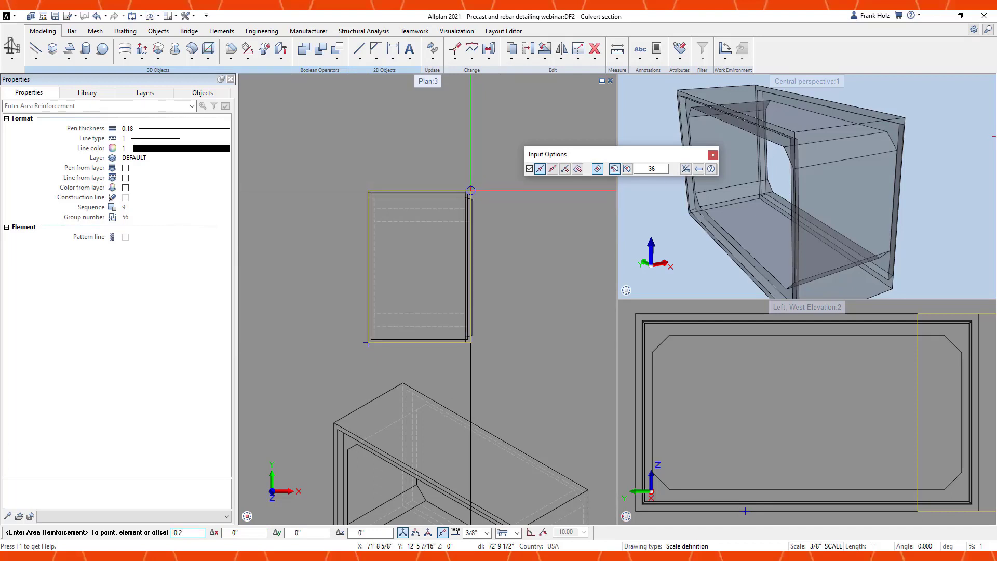
click(466, 192)
key(Escape)
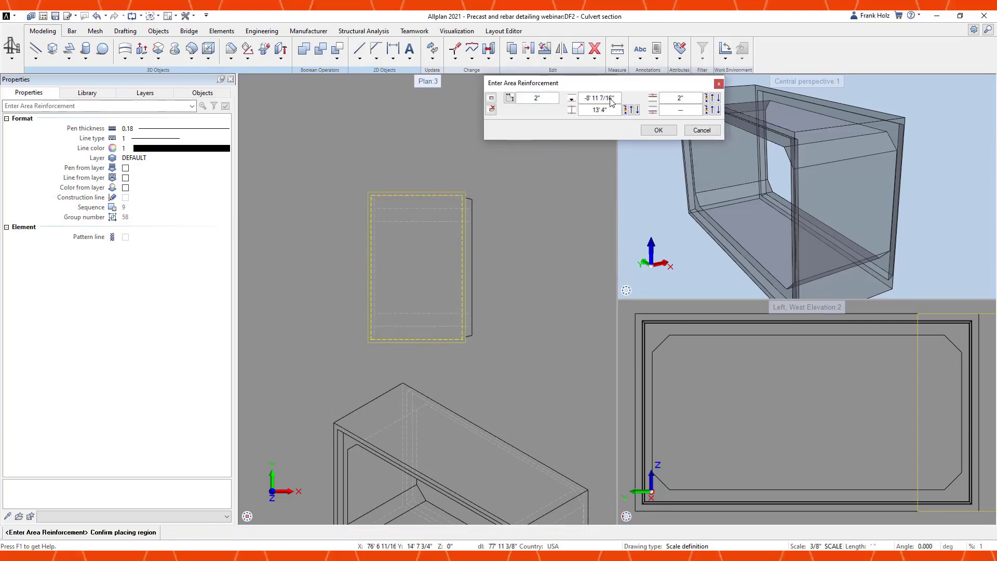
- Set the reinforcement's layer depth to 3' 8 9/16" at the inner face of the end wall in the elevation
scroll(596, 236, down, 2)
scroll(335, 288, up, 3)
middle_drag(338, 289, 385, 307)
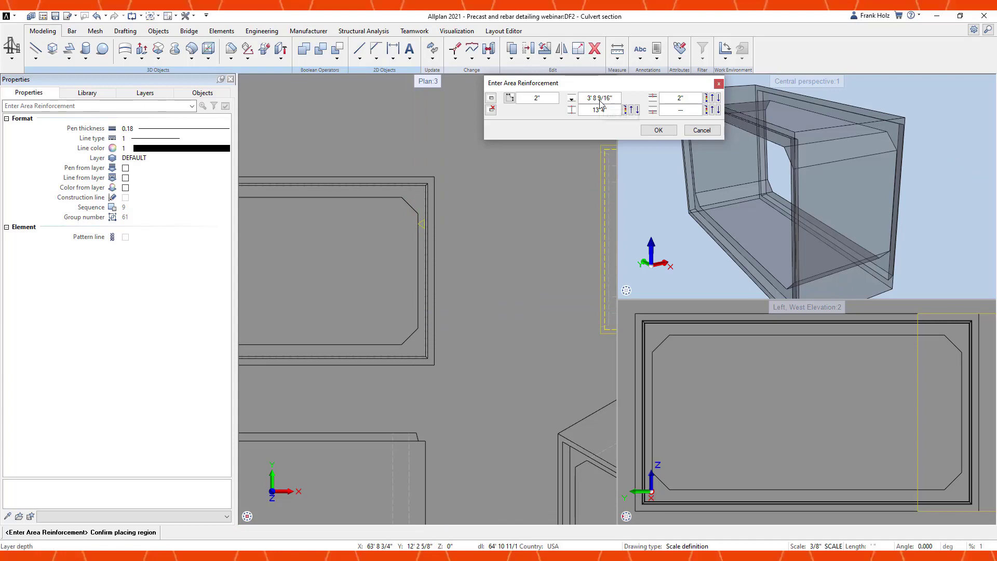
- Set the reinforcement's component thickness to 8" using the inner and outer faces of the end wall in the elevation
scroll(415, 229, up, 2)
scroll(415, 228, up, 2)
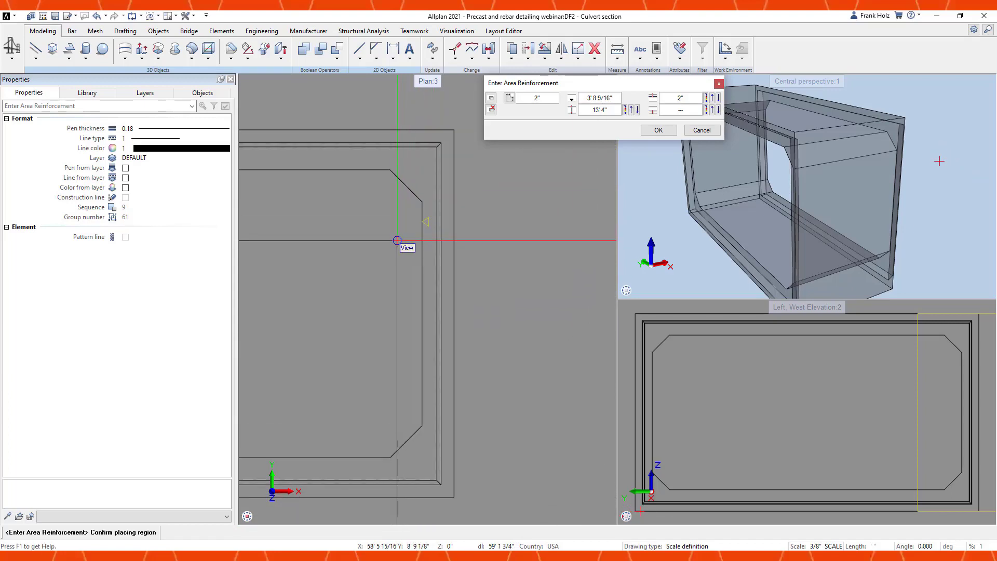
scroll(397, 243, down, 2)
middle_drag(397, 259, 411, 264)
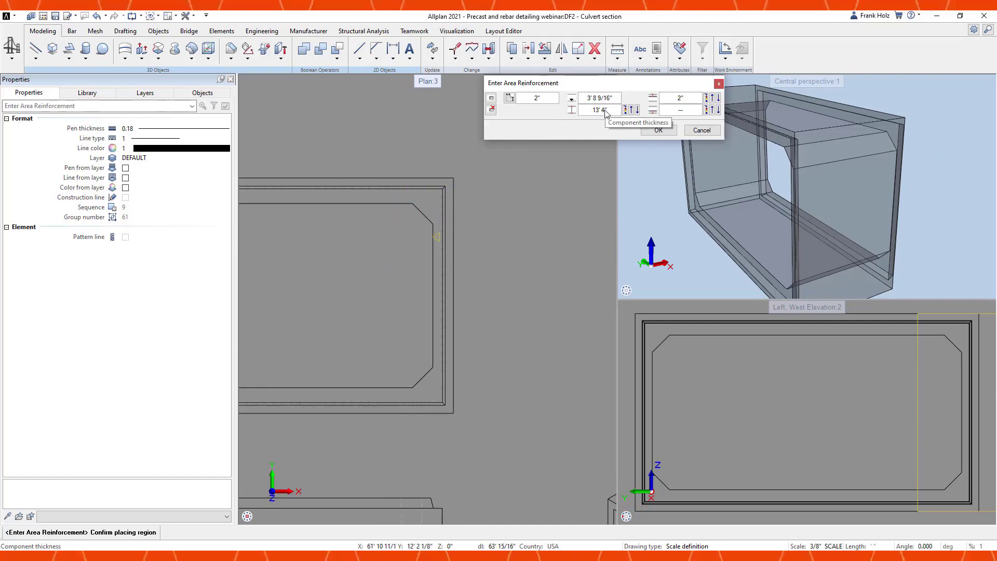
scroll(592, 132, down, 2)
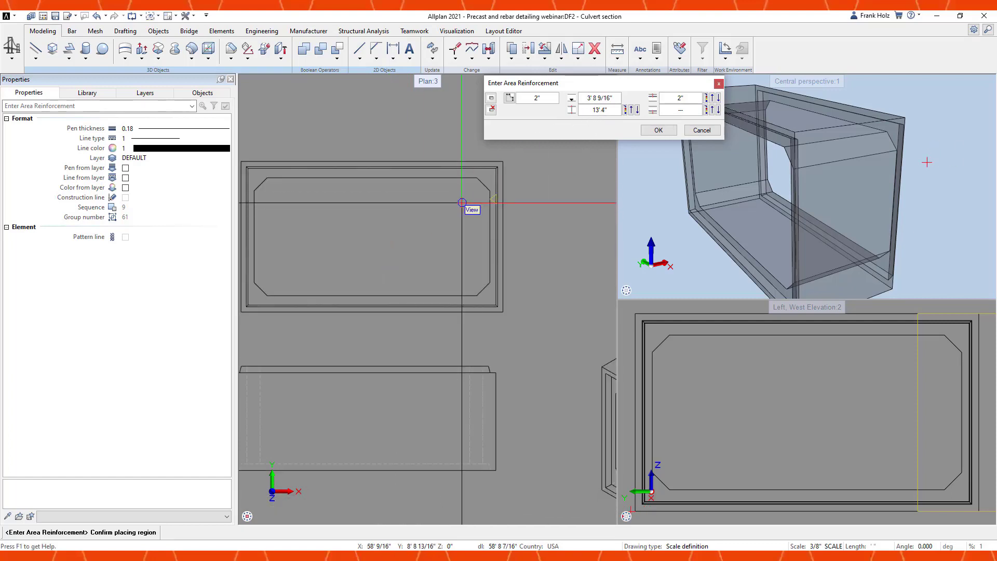
scroll(534, 229, up, 3)
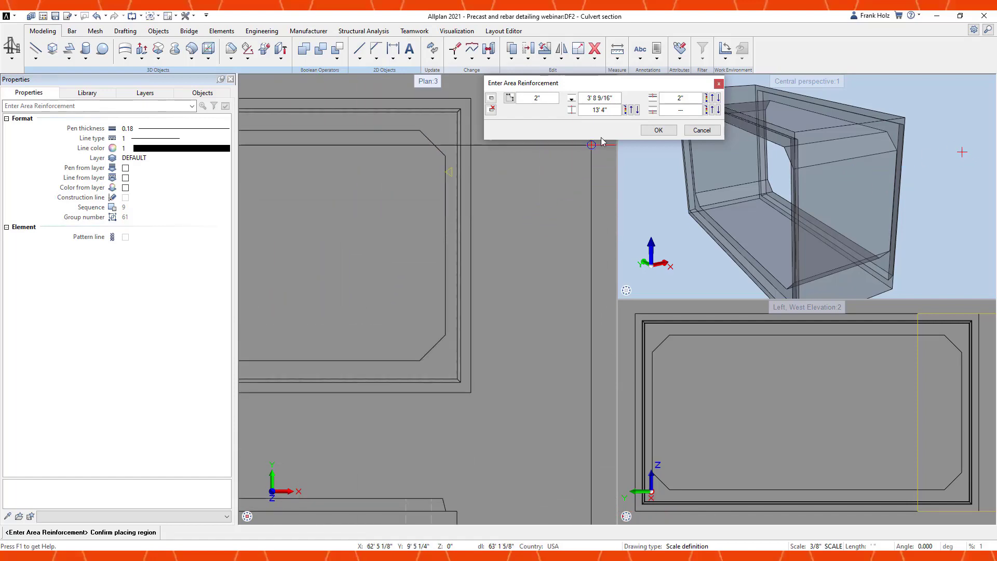
click(604, 111)
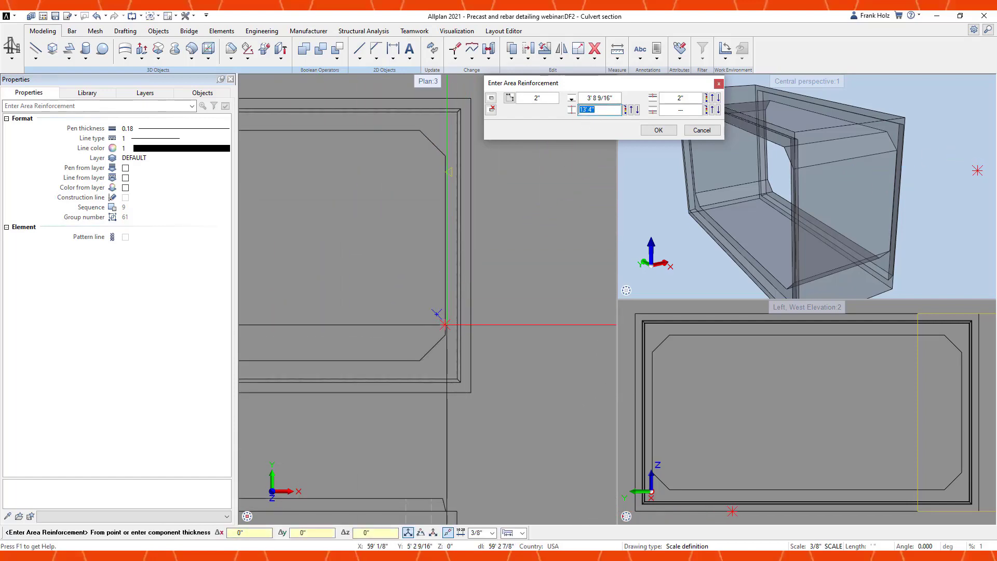
click(445, 335)
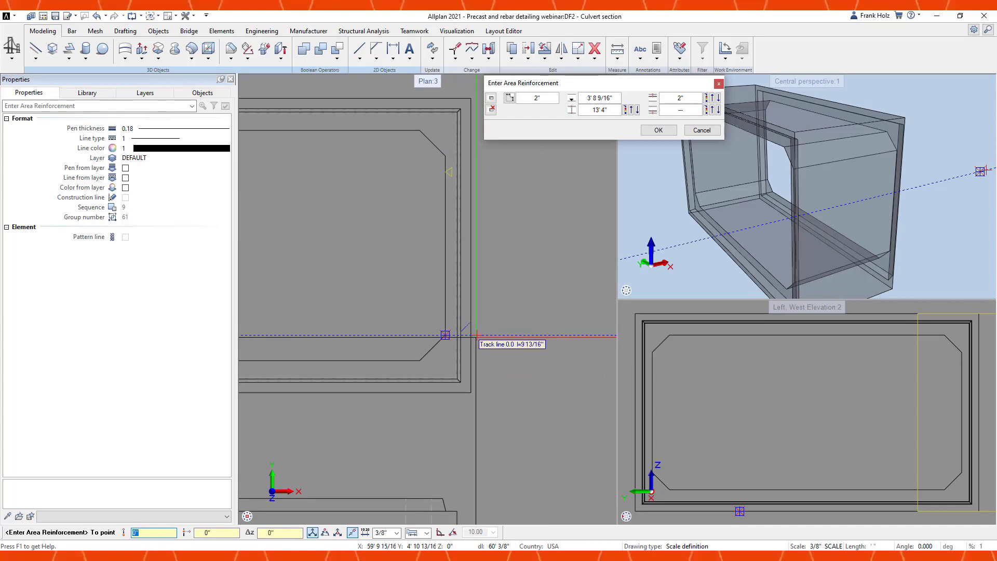
click(471, 336)
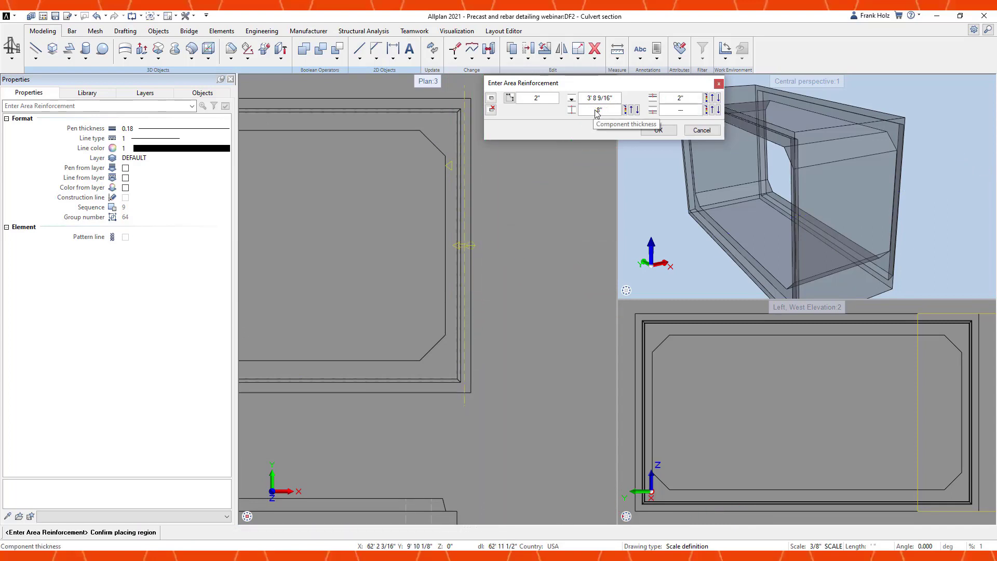
- Confirm the placing region, then check the placing parameters and benching options, keeping no benching
click(658, 130)
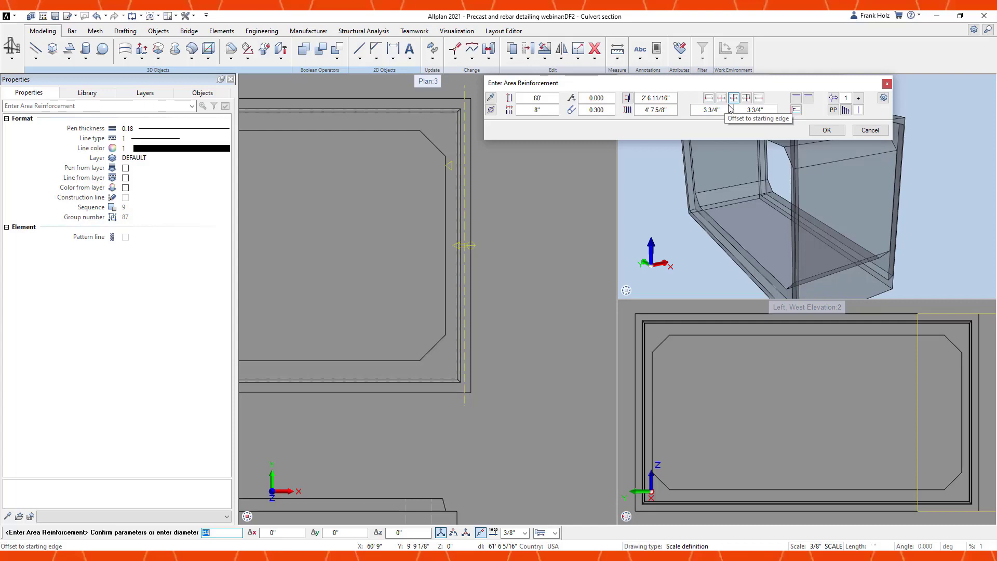
click(882, 98)
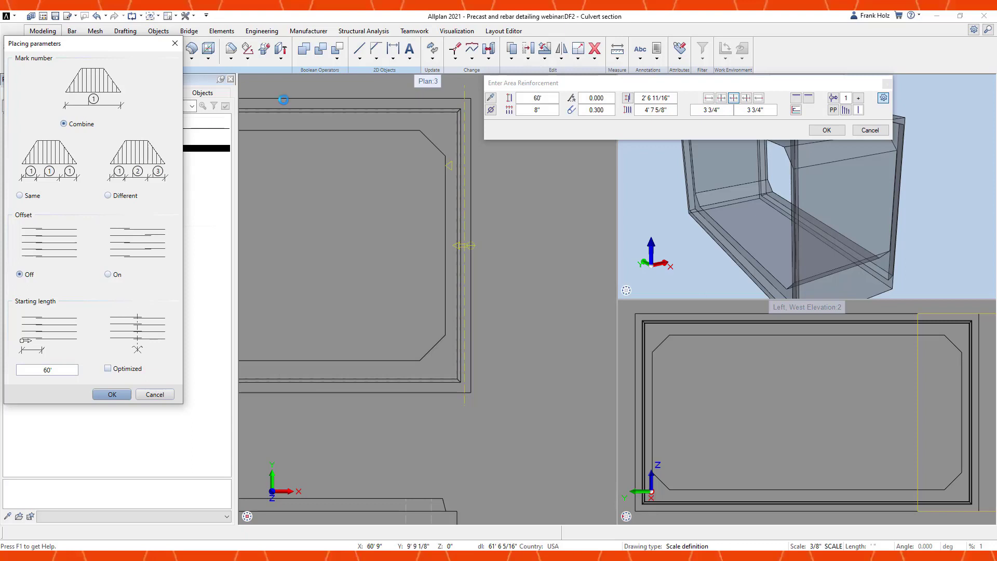
click(156, 393)
click(850, 111)
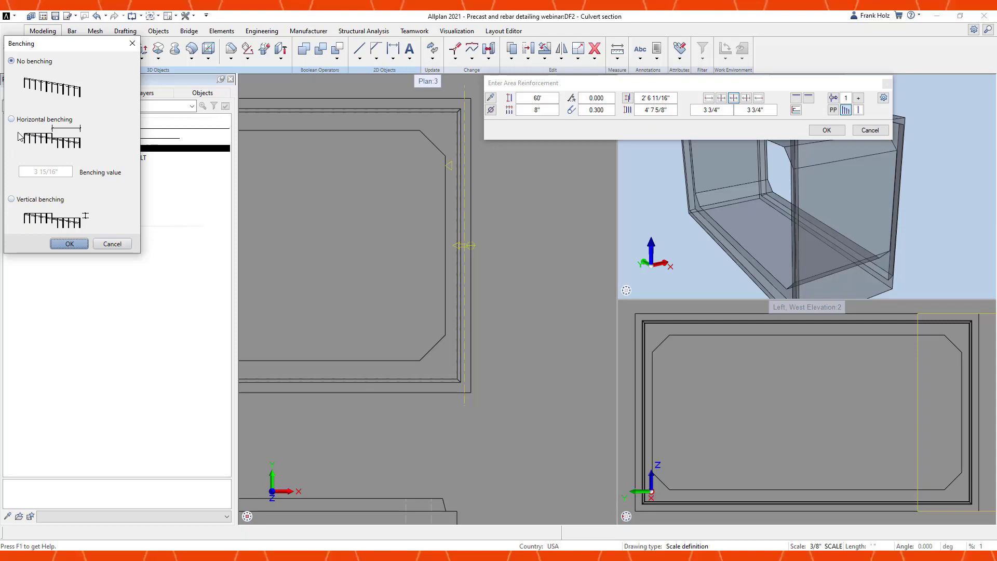
key(Return)
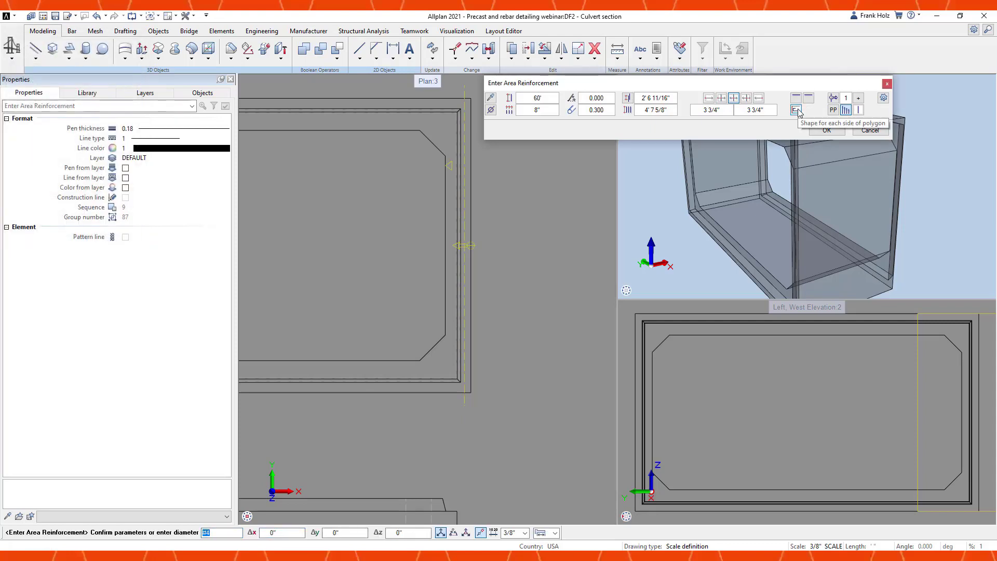
- Assign an end shape with one 3' bent leg to the top and bottom sides of the placing polygon
click(826, 130)
scroll(363, 216, down, 3)
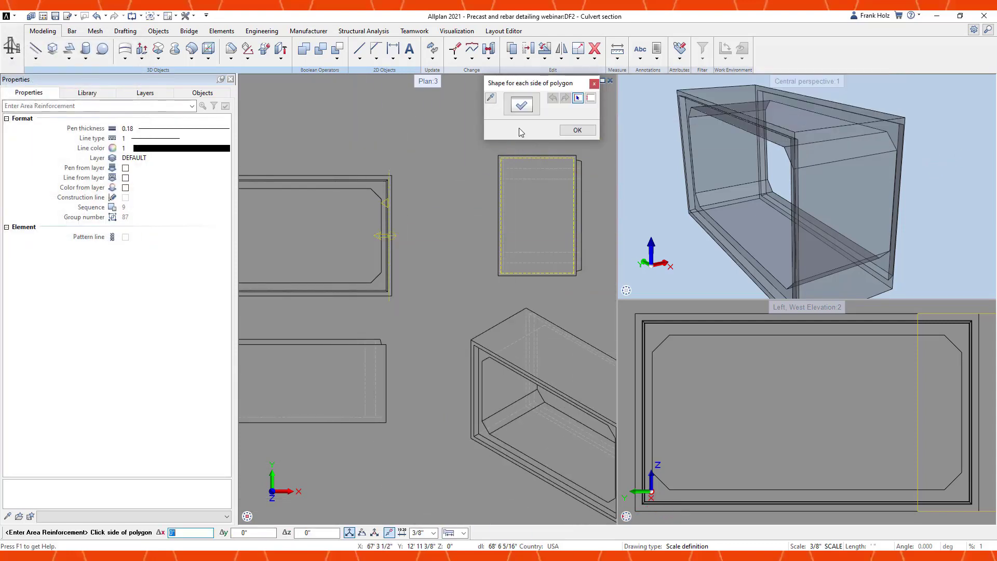
click(521, 105)
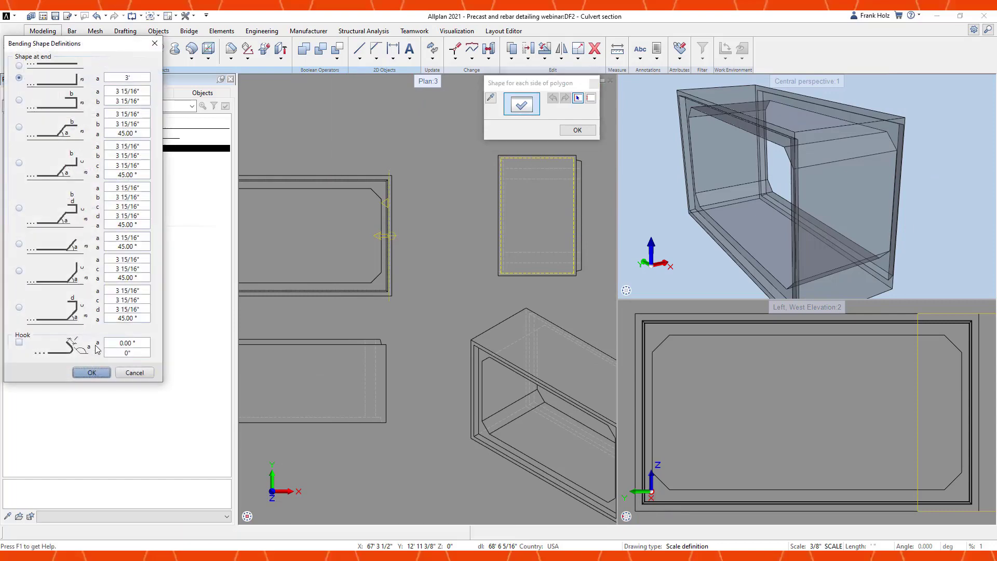
click(92, 373)
middle_drag(530, 183, 426, 240)
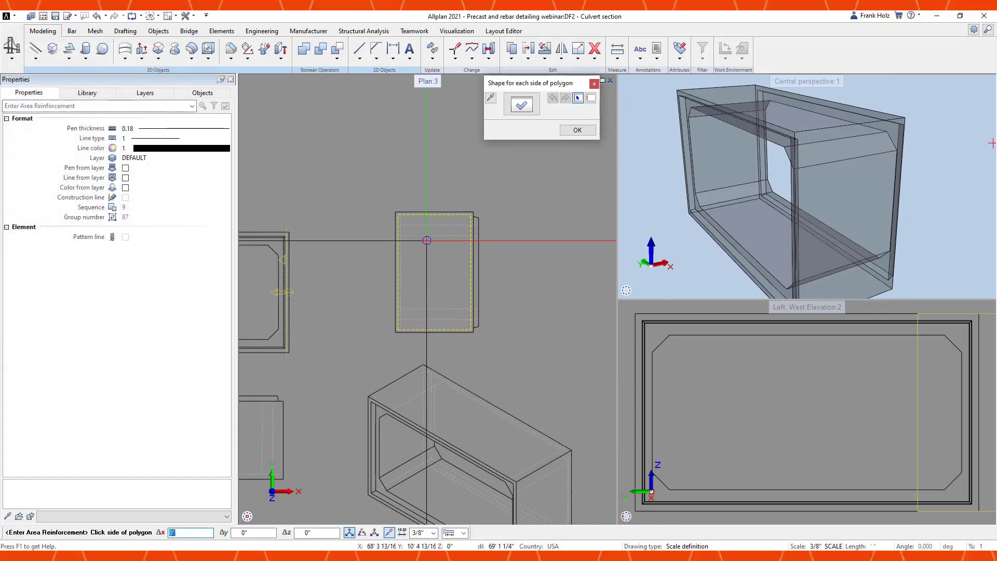
click(434, 214)
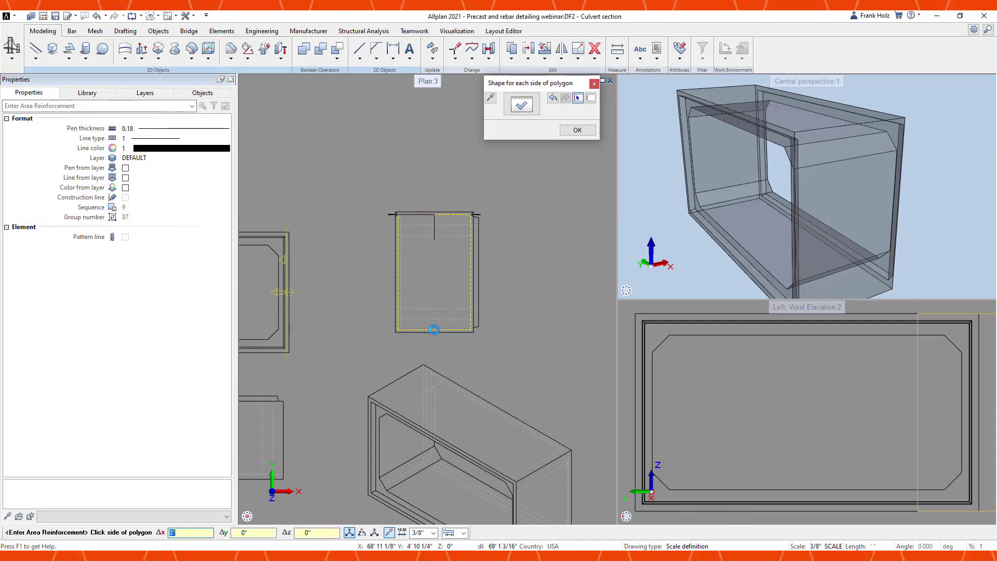
click(434, 330)
scroll(434, 218, up, 2)
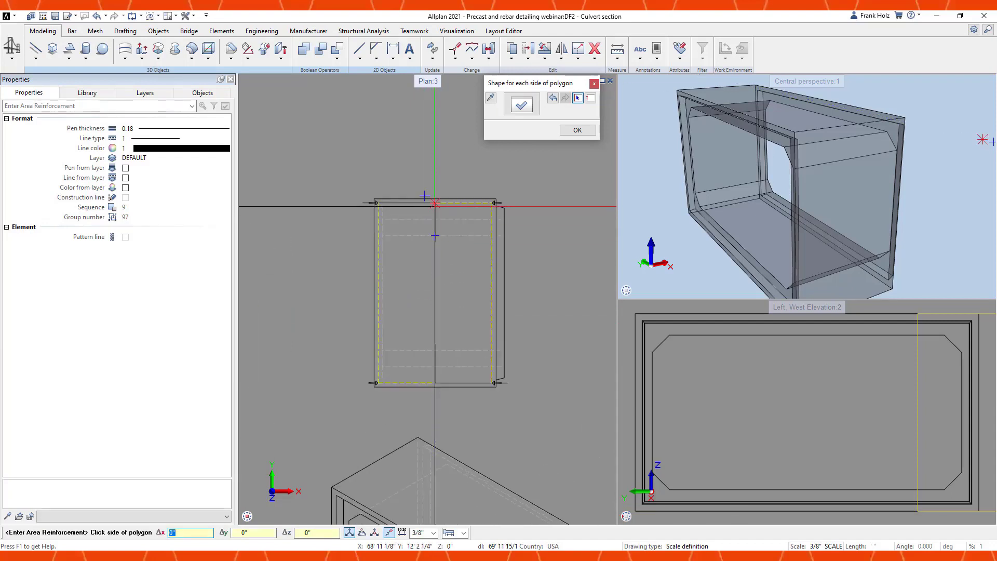
click(579, 134)
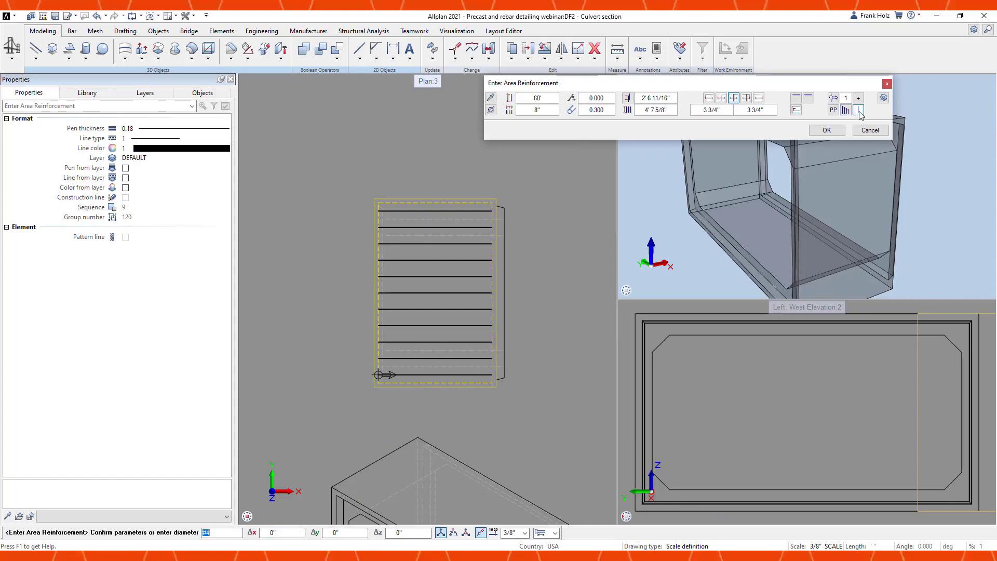
- Cycle through the bar representation options and try a bar angle of 315 degrees
click(859, 113)
click(859, 112)
click(859, 113)
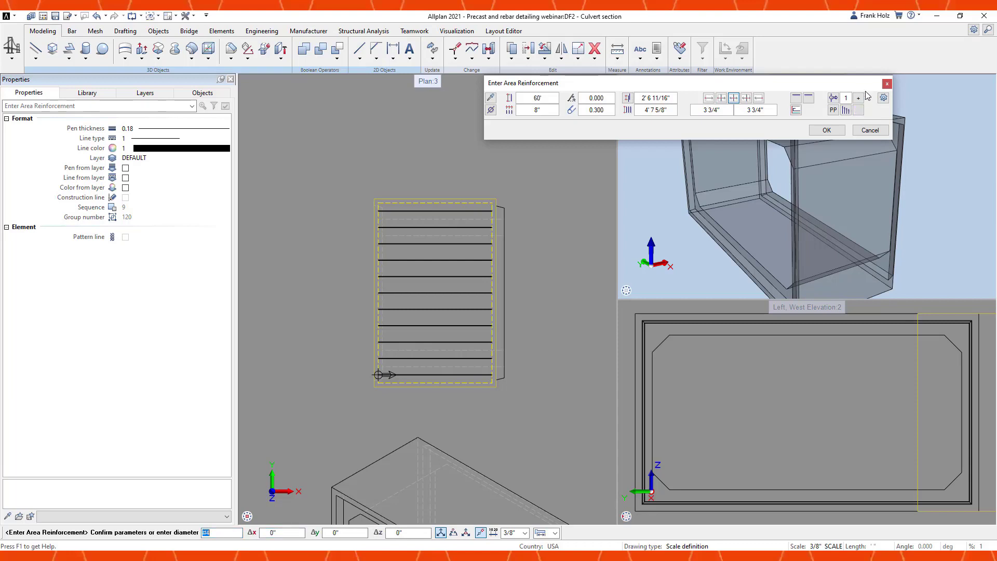
double_click(596, 99)
text(315)
key(Return)
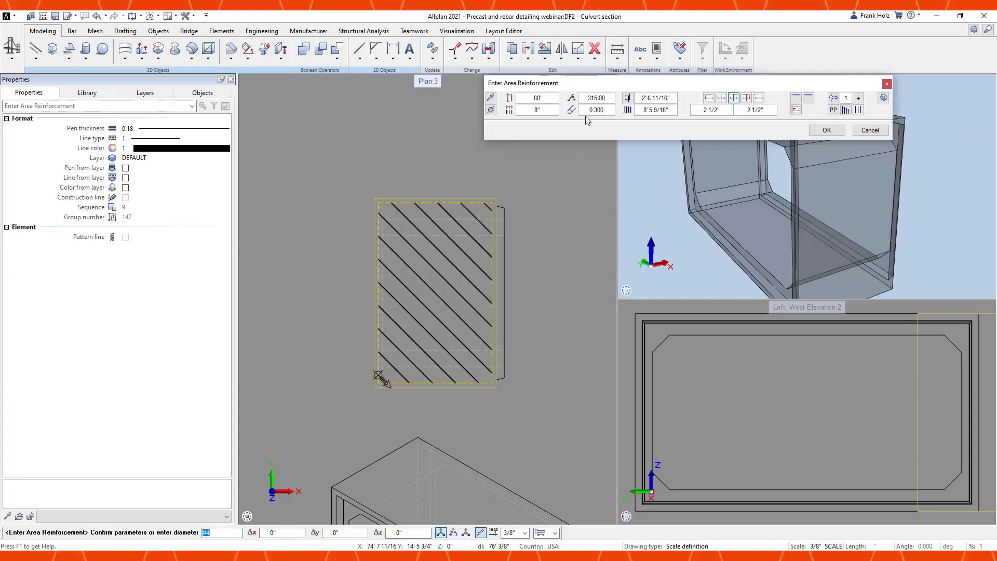
- Match the bar angle to the section's left vertical edge and place the #4 bars at 8" spacing
click(596, 99)
click(375, 226)
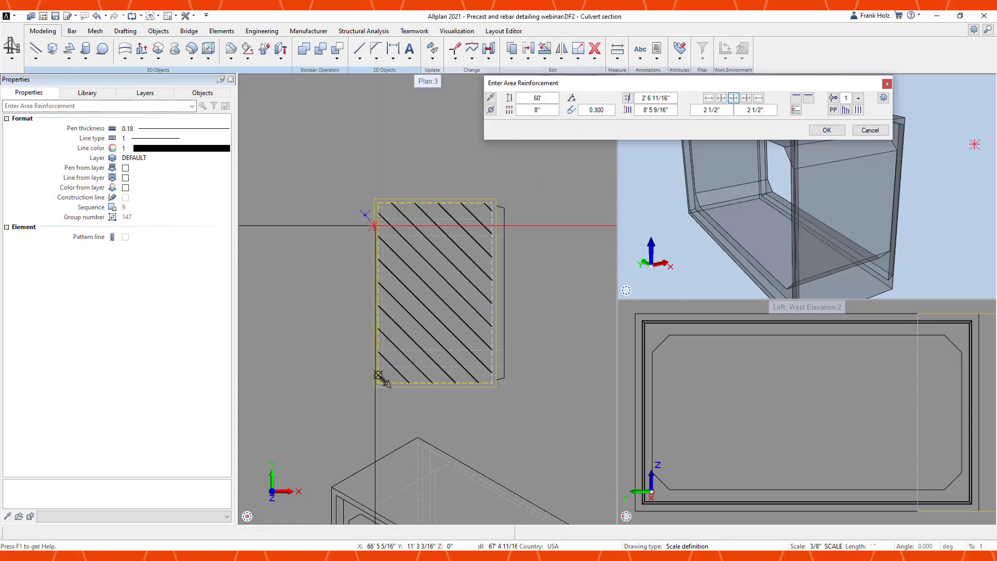
scroll(570, 214, down, 2)
middle_drag(561, 226, 544, 233)
click(825, 130)
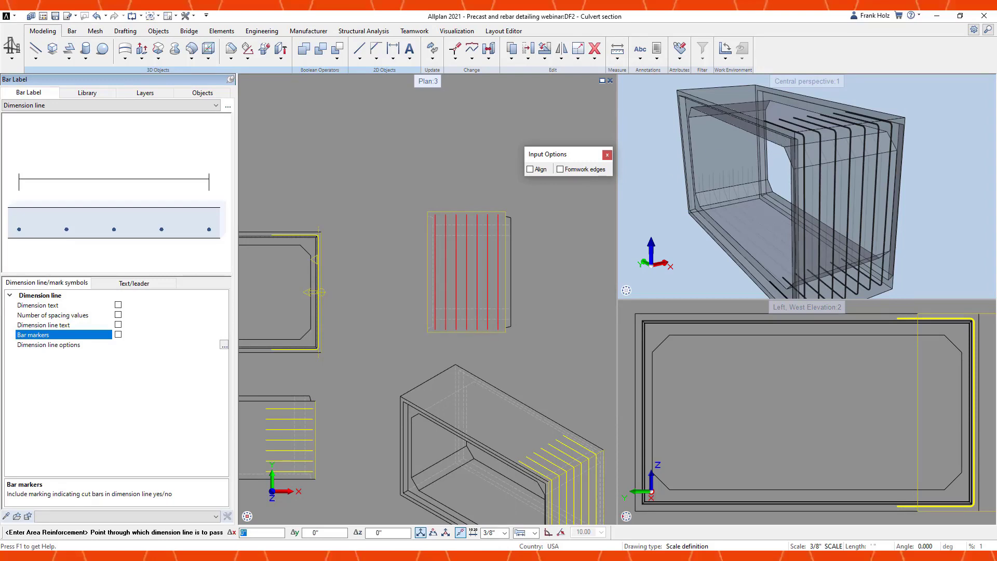
- Place the vertical bars' dimension line just above the section in plan, without dimension text or bar markers
scroll(548, 235, down, 2)
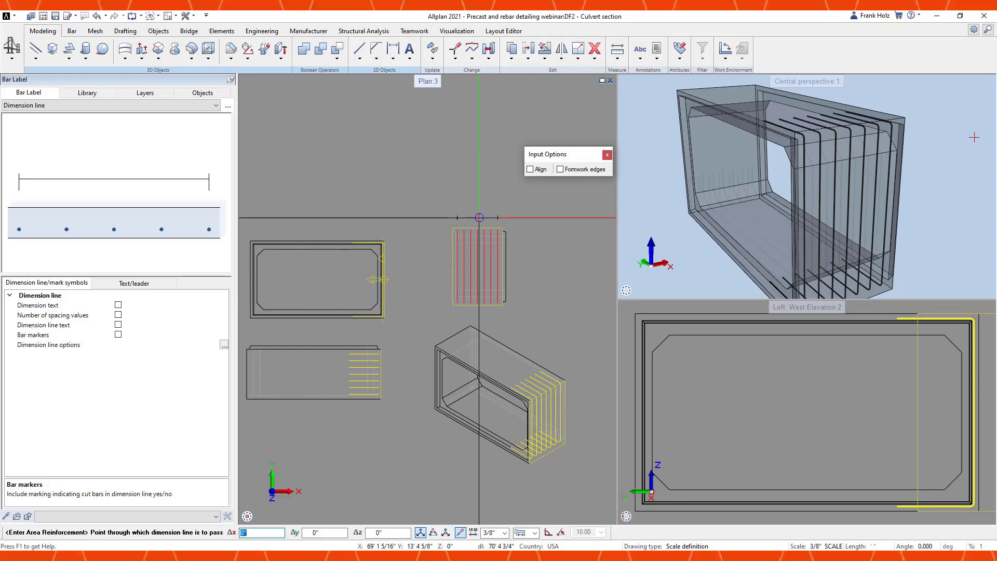
scroll(478, 217, up, 1)
scroll(476, 220, up, 4)
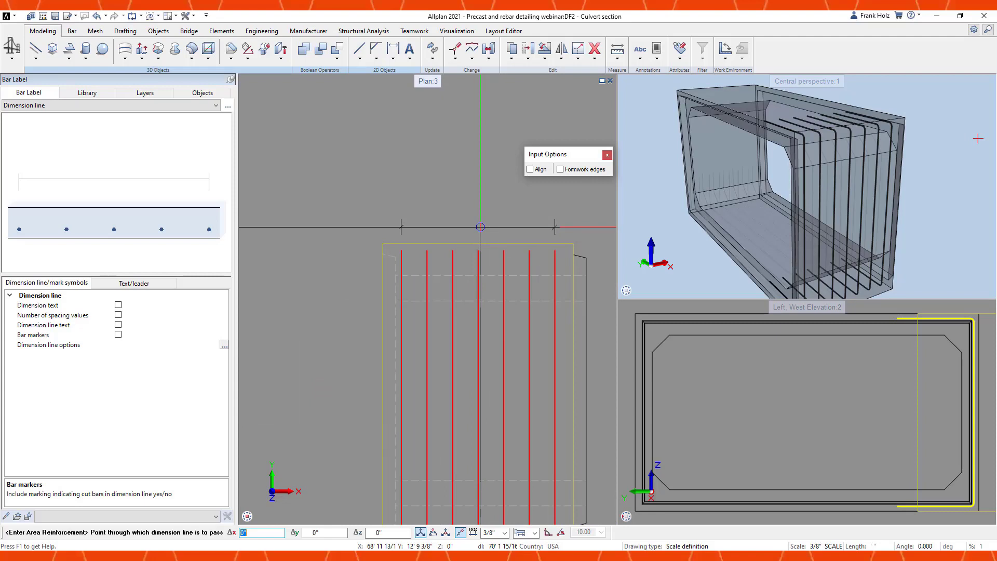
click(479, 220)
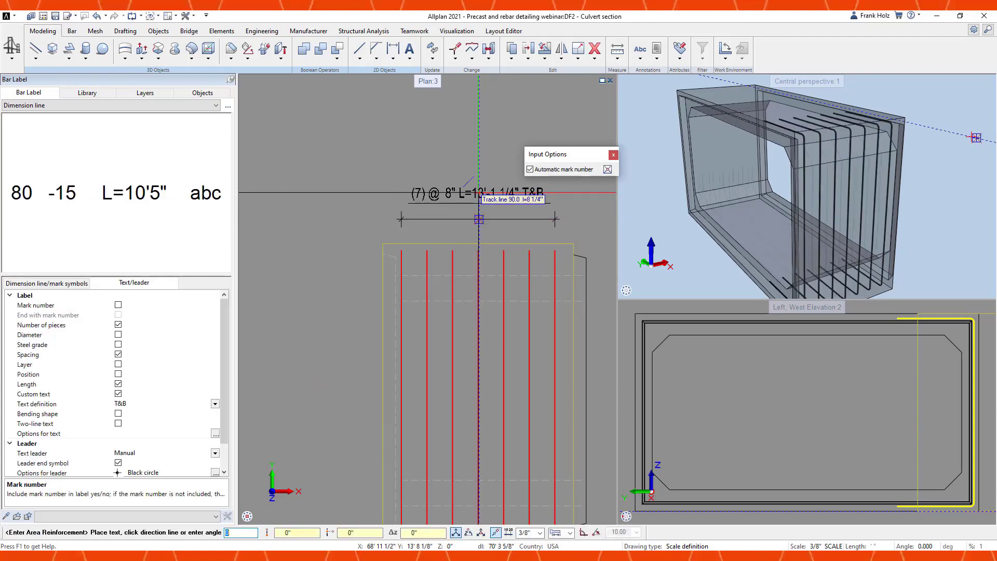
- Apply the "precast" label favorite and place the bar label centered above the dimension line
click(124, 516)
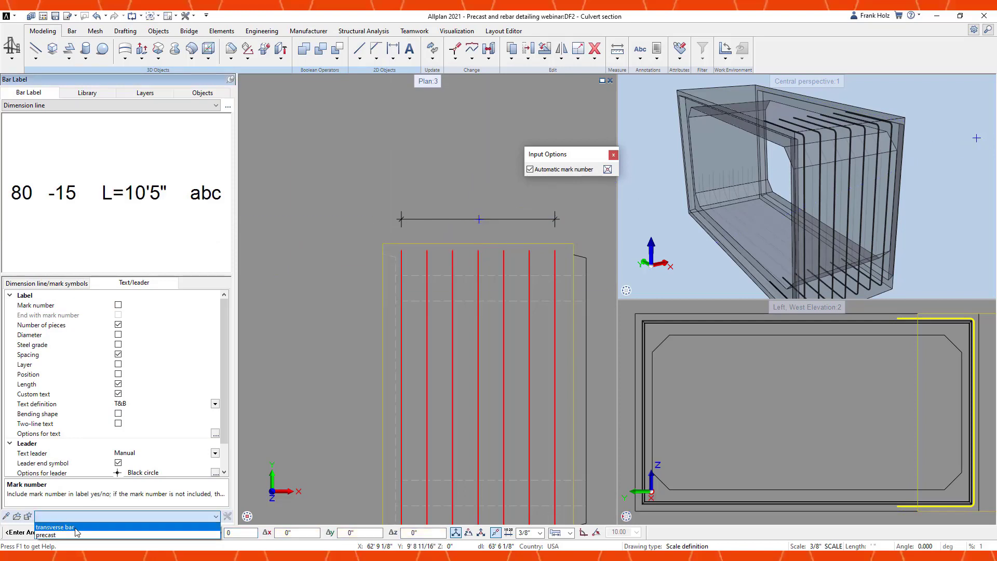
click(47, 526)
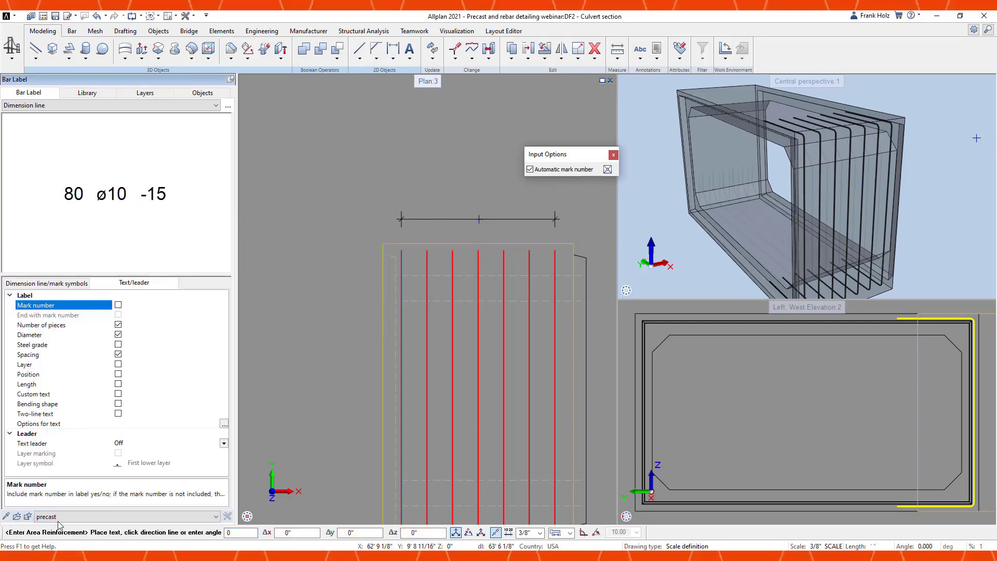
click(28, 516)
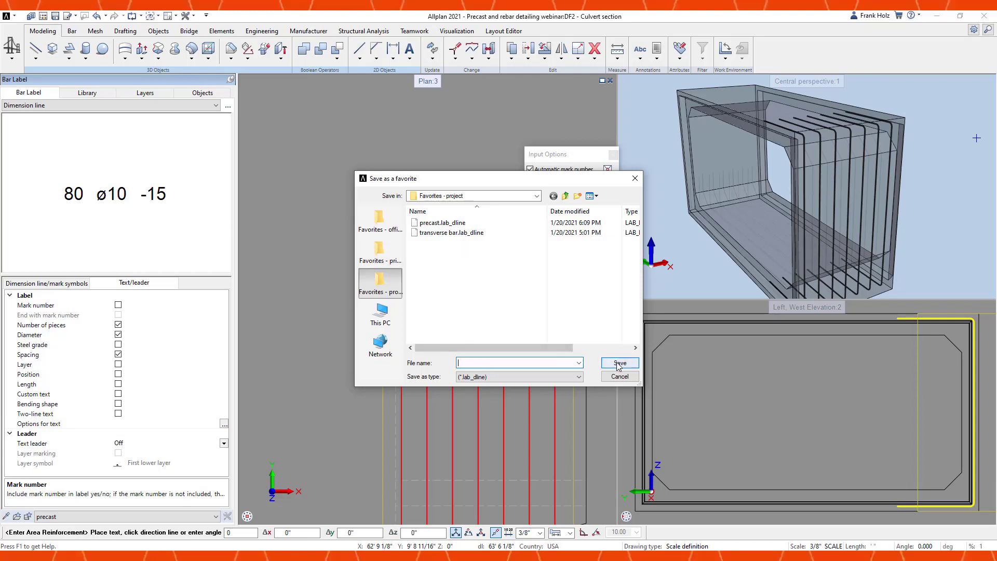
click(613, 376)
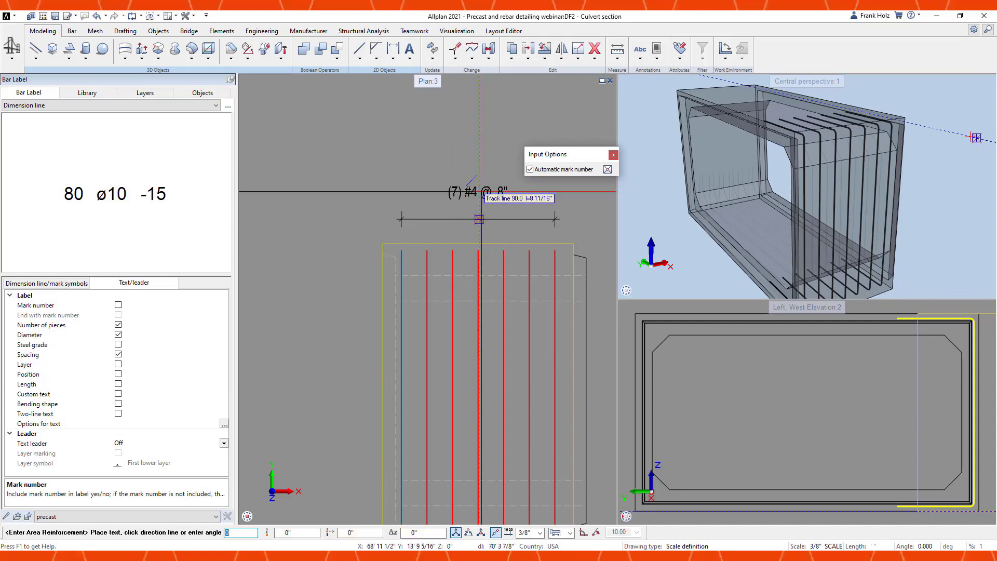
click(479, 219)
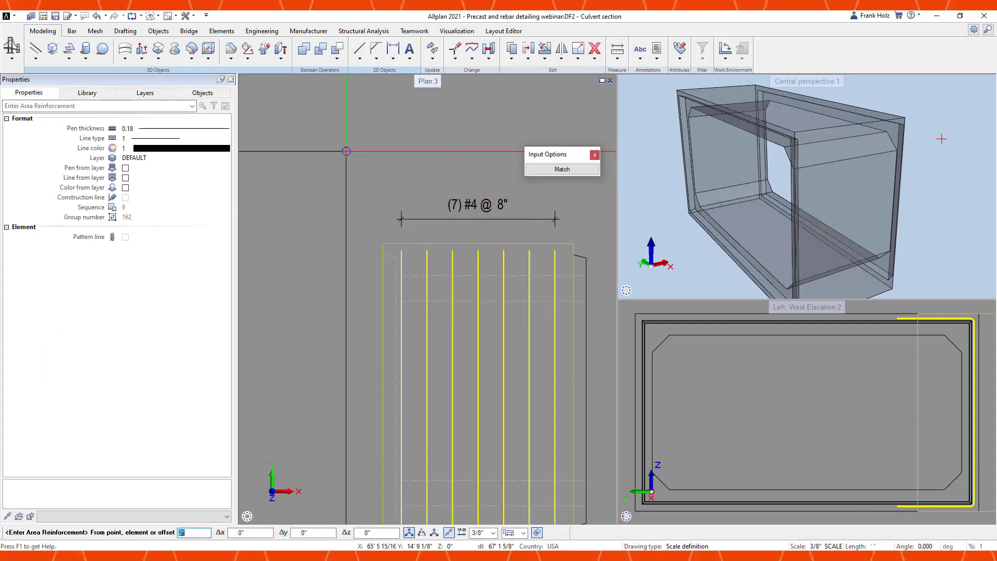
- Match the existing placing region and place a second layer of #4 bars at 8" spacing, angle 0, with 2 1/2" top cover
scroll(336, 248, down, 2)
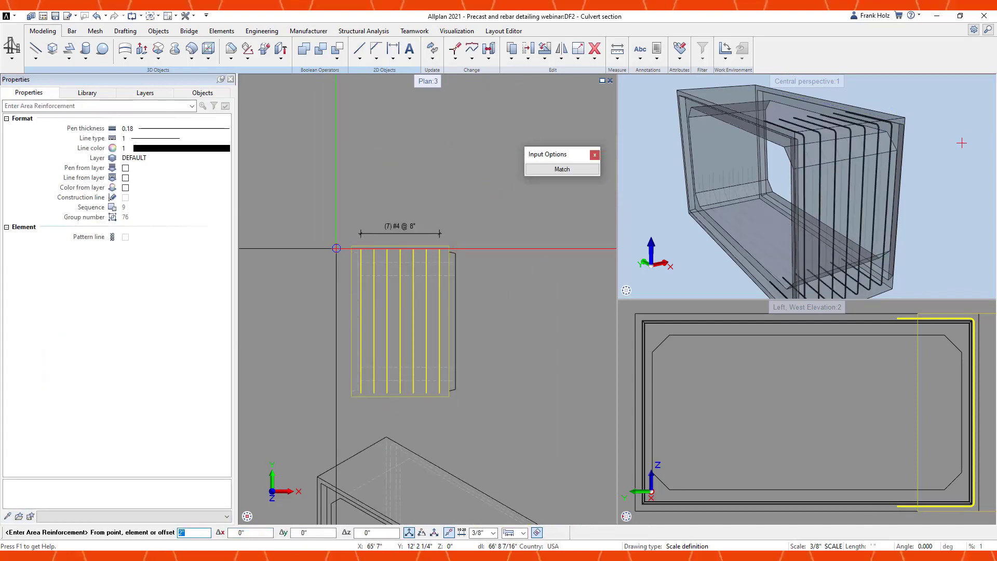
click(561, 169)
click(431, 265)
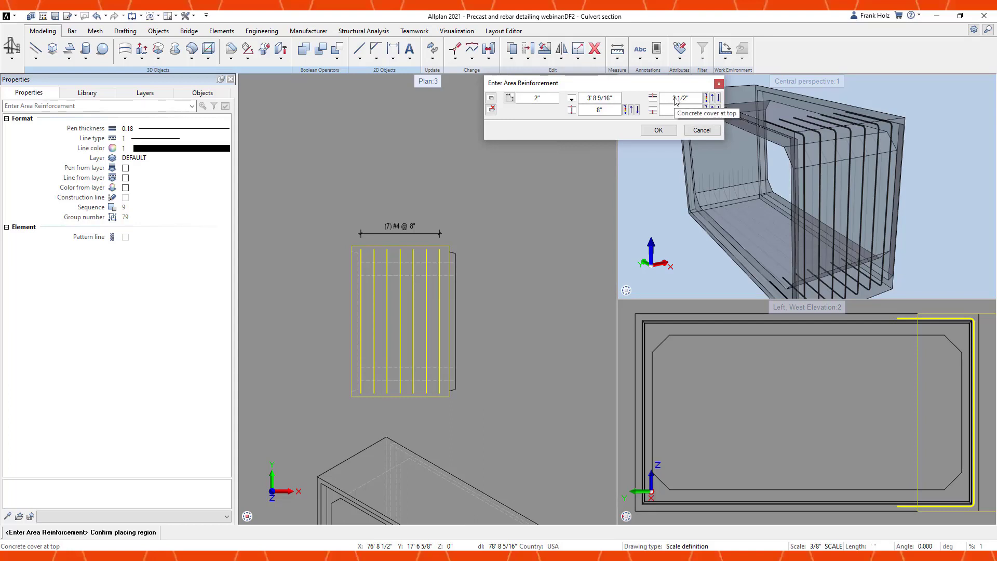
click(658, 130)
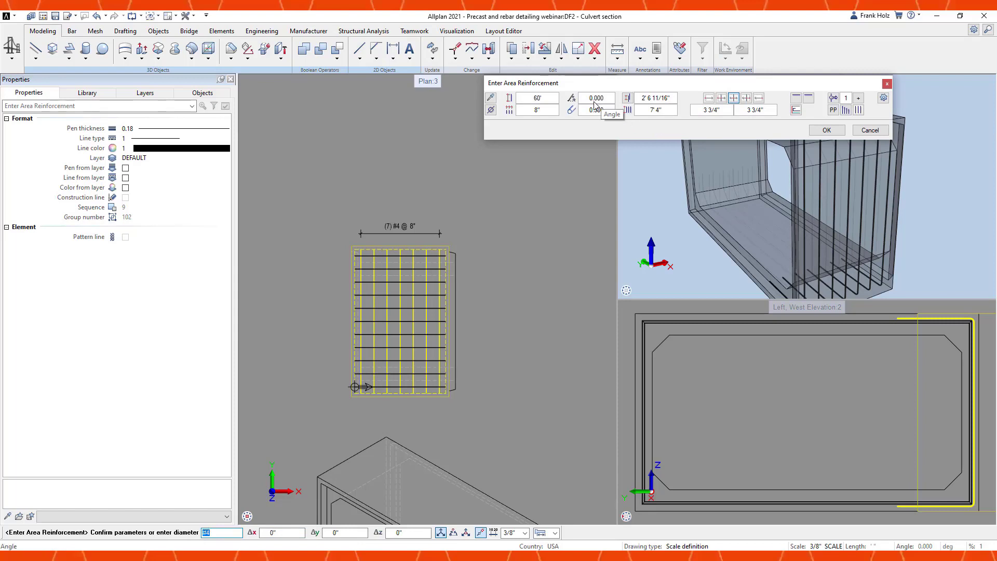
click(816, 130)
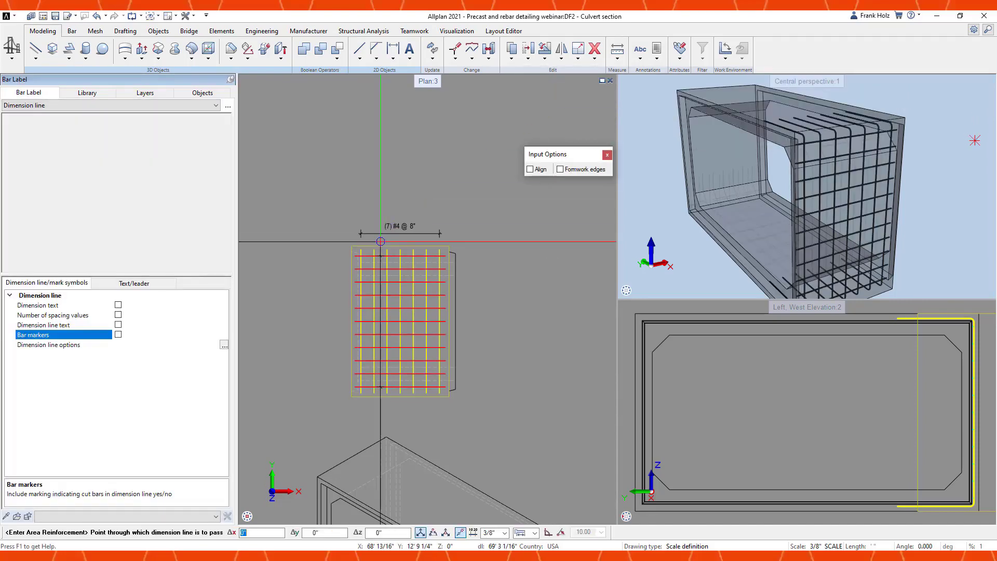
- Place the horizontal bars' dimension line and label to the left of the section, then end area reinforcement
scroll(343, 319, up, 4)
click(345, 318)
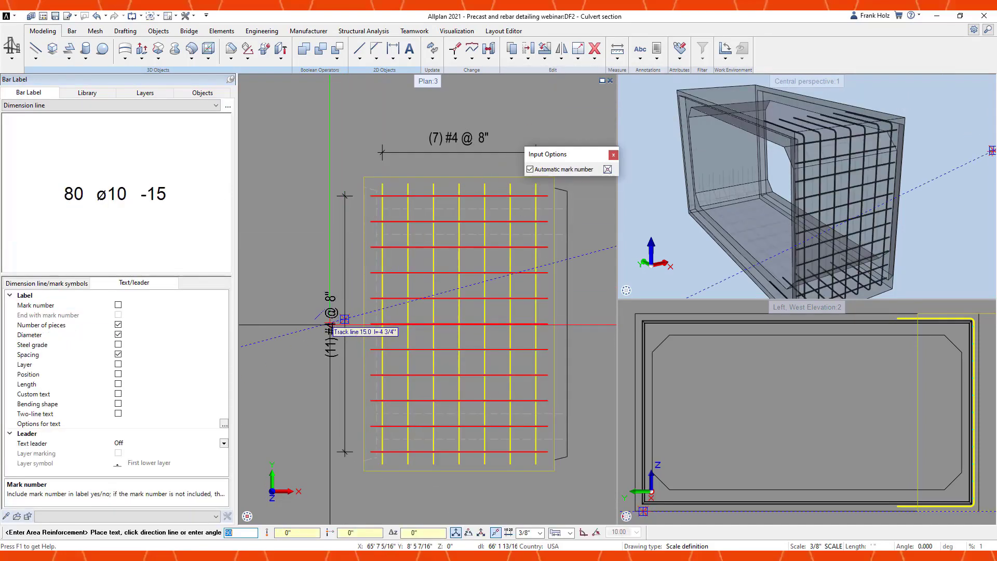
click(332, 324)
scroll(495, 203, down, 3)
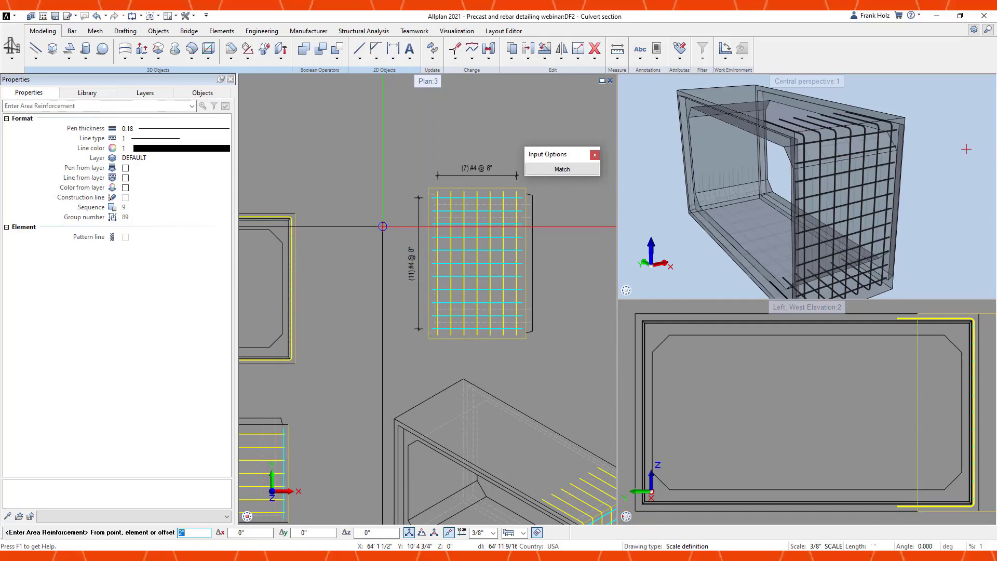
click(452, 177)
key(Escape)
drag(797, 158, 768, 184)
scroll(927, 136, up, 3)
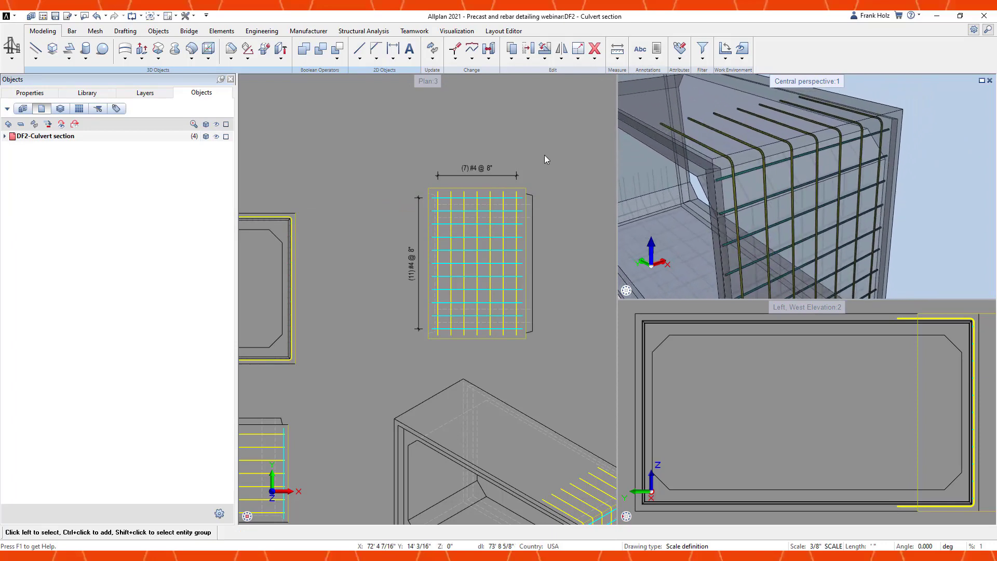
- Start the Bar Shape command, review the available stirrup shapes and choose Freeform
scroll(544, 155, down, 2)
mouse_move(402, 334)
middle_down()
mouse_move(431, 272)
mouse_move(432, 285)
middle_up()
mouse_move(447, 237)
middle_down()
mouse_move(473, 262)
mouse_move(491, 242)
middle_up()
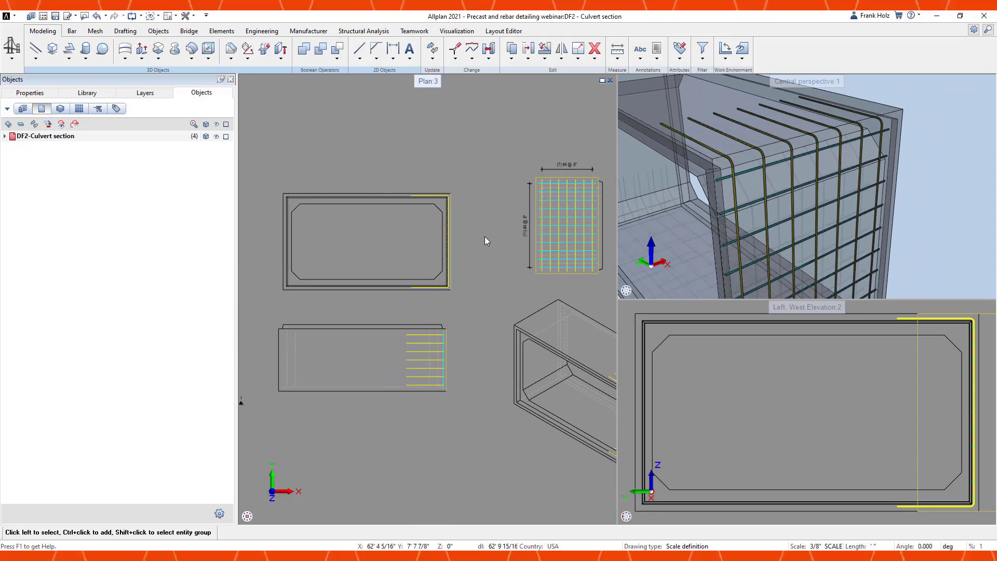
key(b)
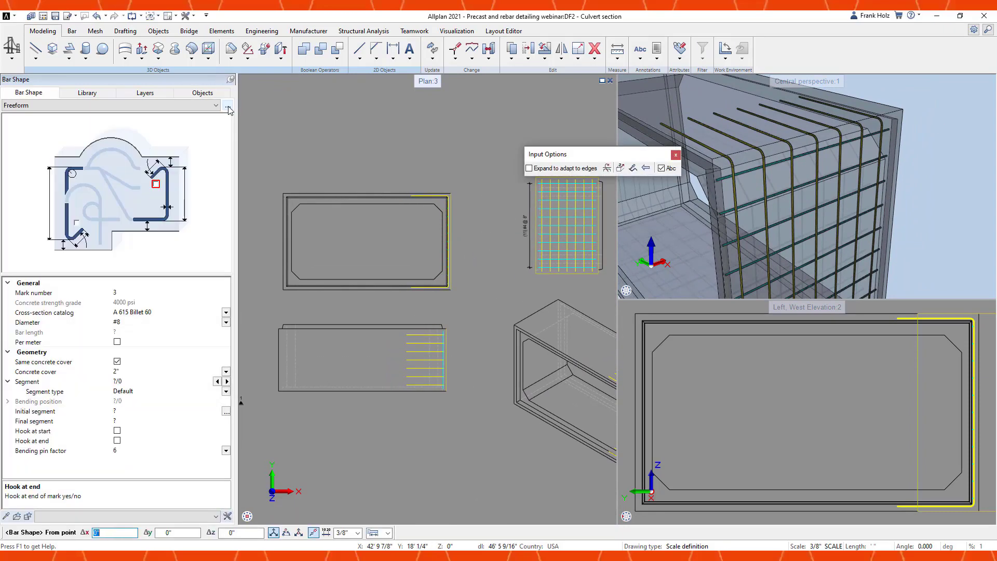
click(228, 107)
click(236, 134)
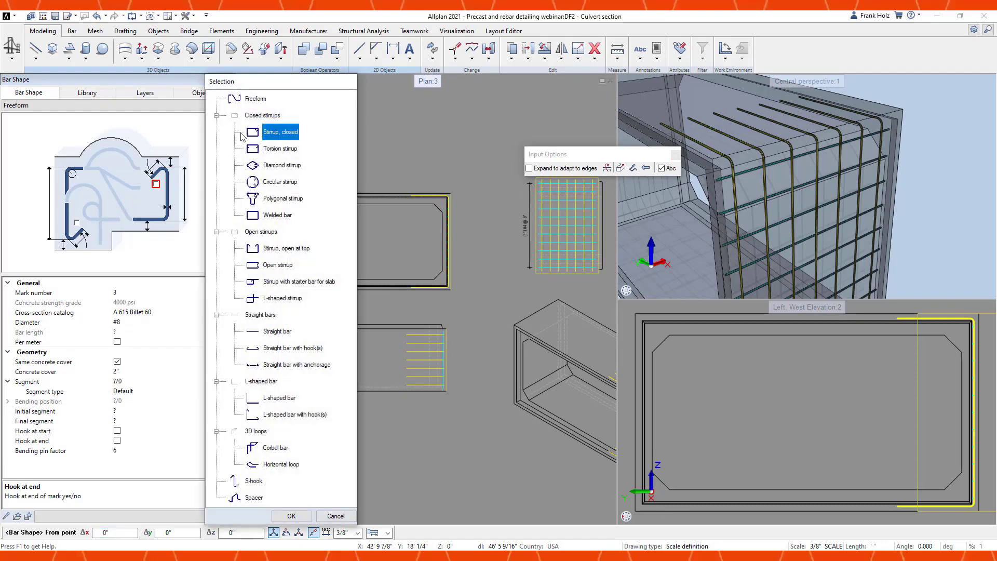
click(270, 199)
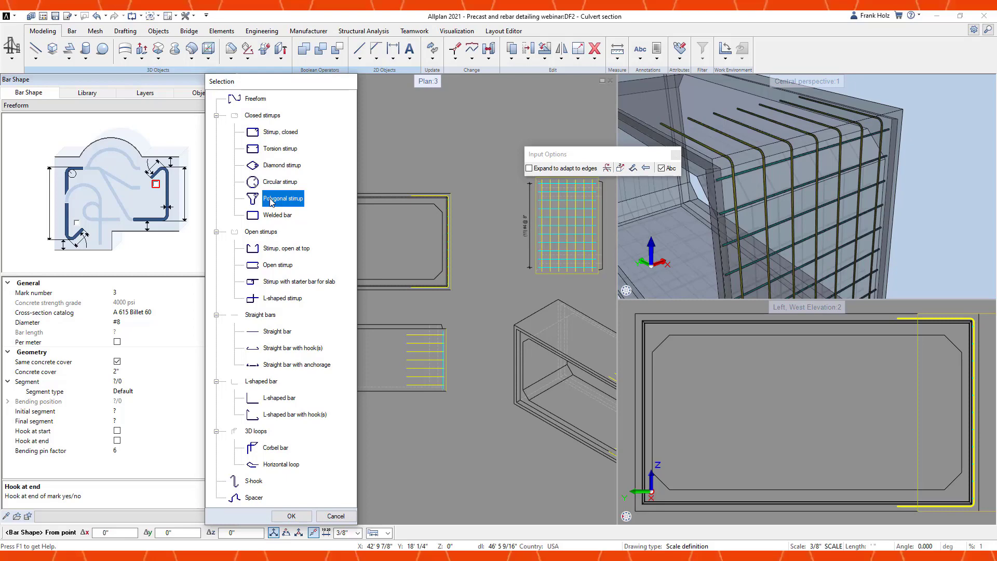
double_click(255, 98)
- Draw a straight freeform #8 bar with 2" cover along the culvert section's top outer edge, from corner to corner
scroll(462, 195, up, 2)
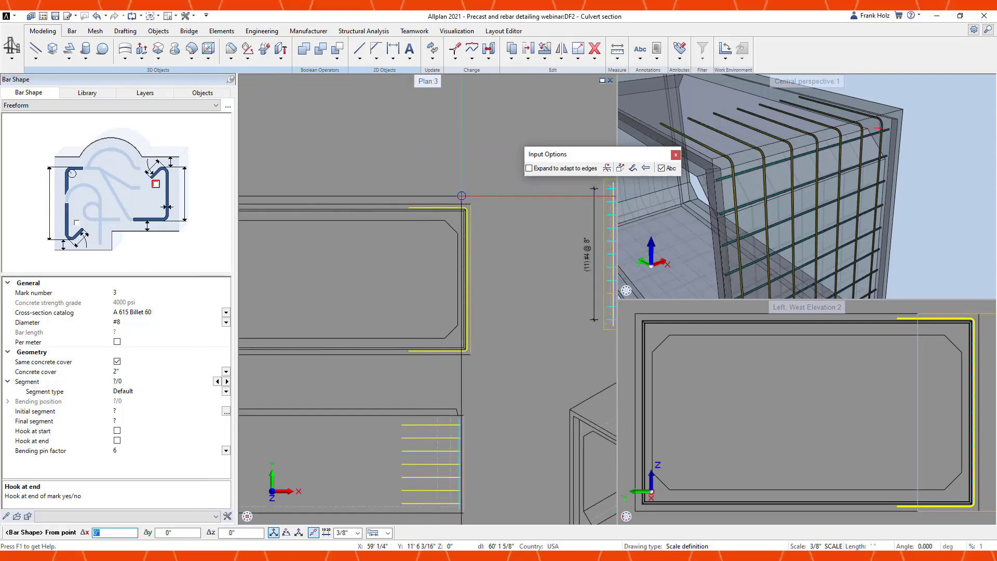
click(470, 204)
middle_drag(423, 137, 544, 135)
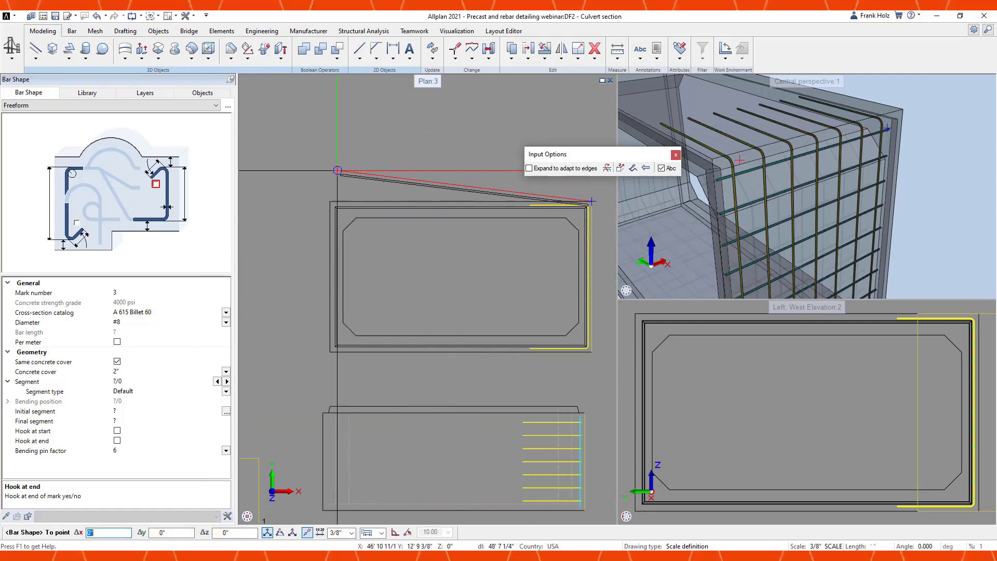
click(329, 201)
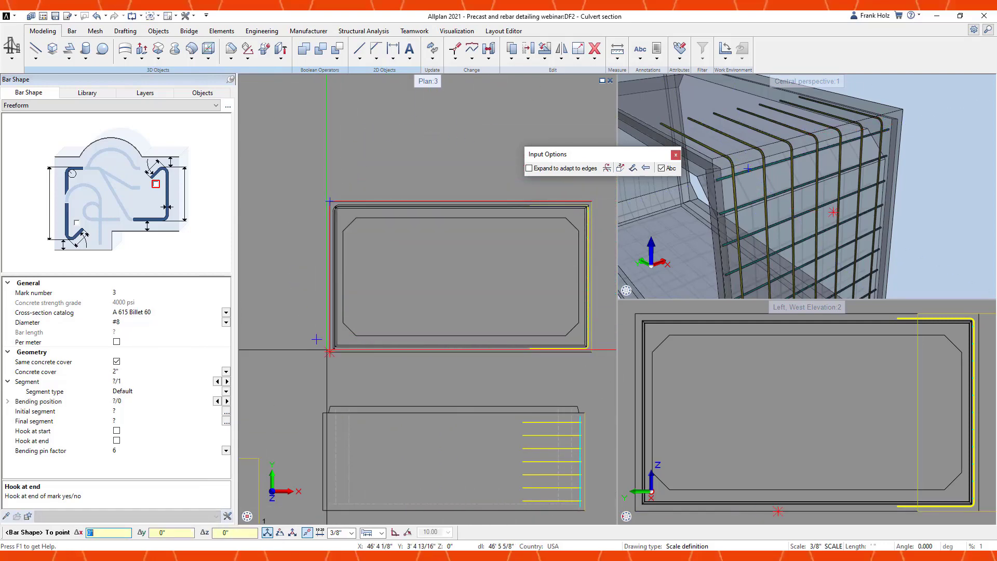
key(Escape)
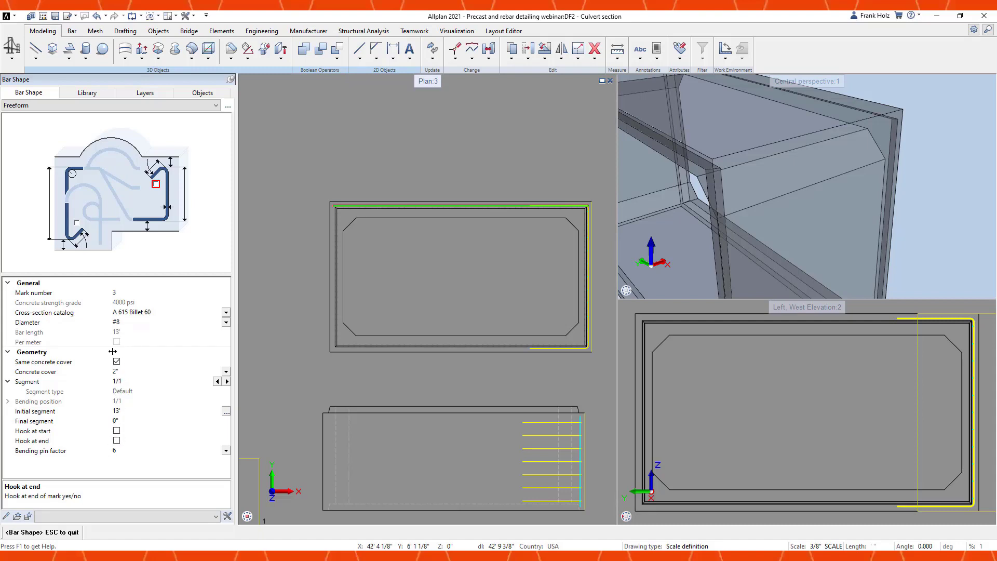
- Try a 90° end hook with a 1' hook length on the top bar and turn the hook off again
click(116, 441)
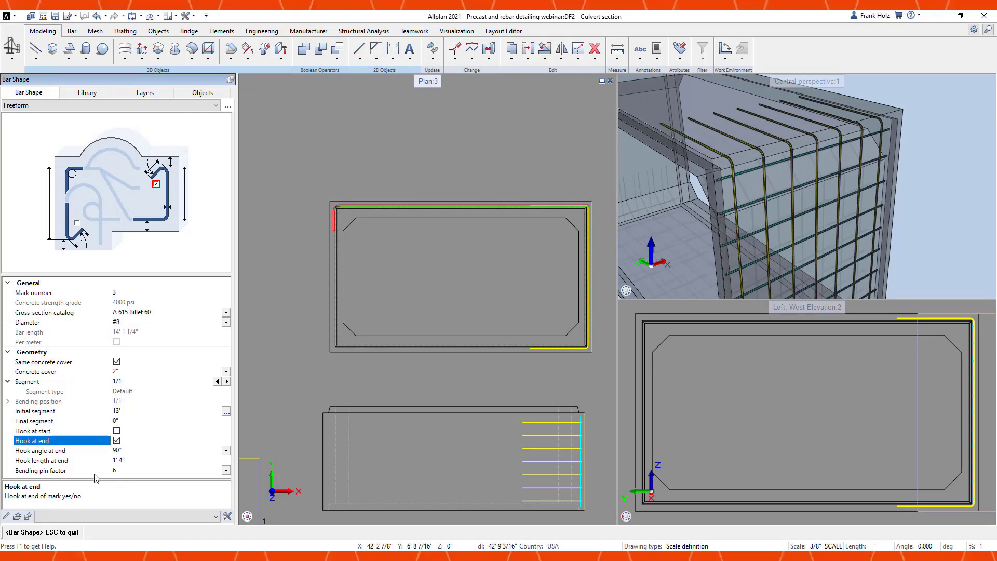
click(129, 461)
text(1)
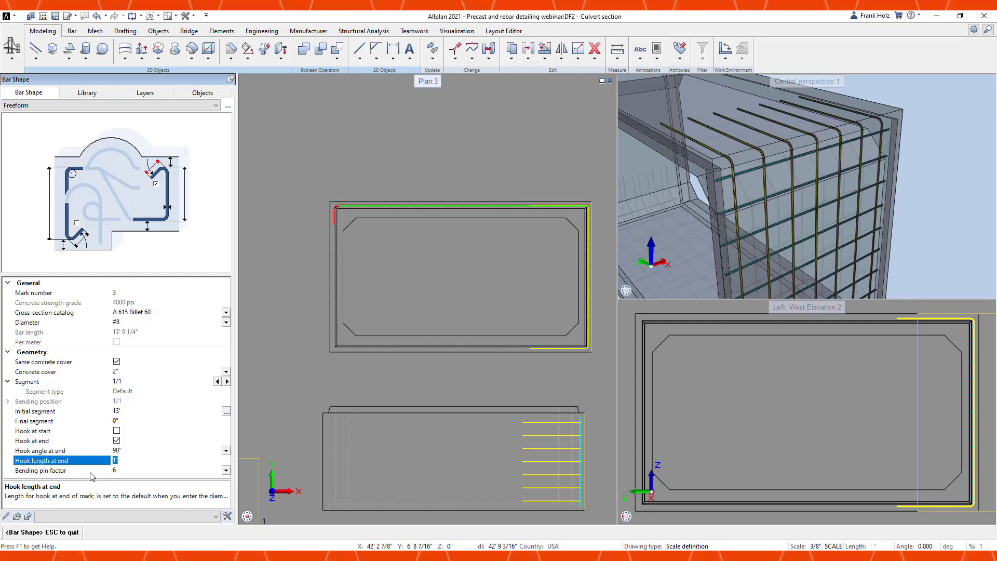
click(116, 440)
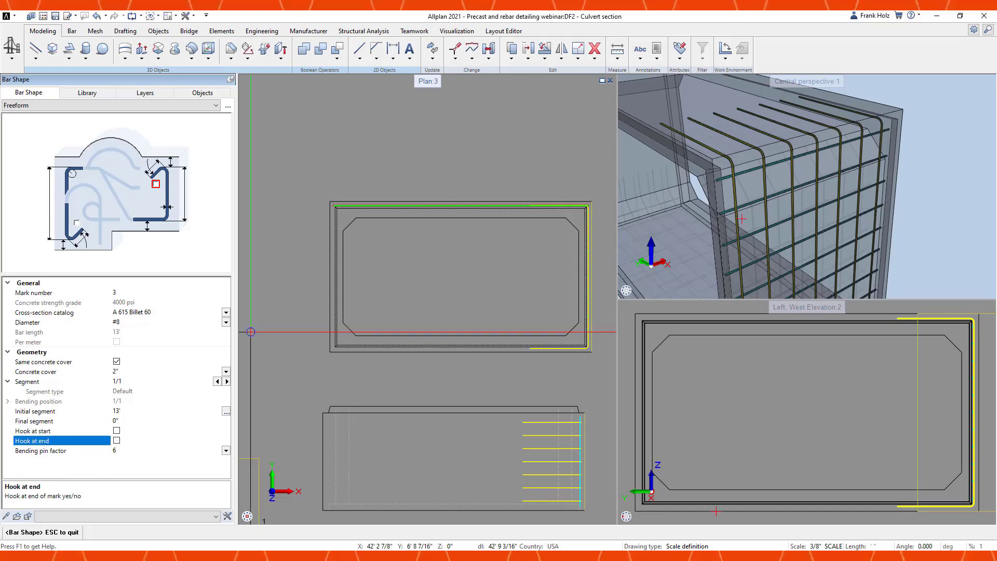
- Label the bar above the section's top slab and place 7 bars linearly across the segment at 8" spacing with 2" cover
key(Escape)
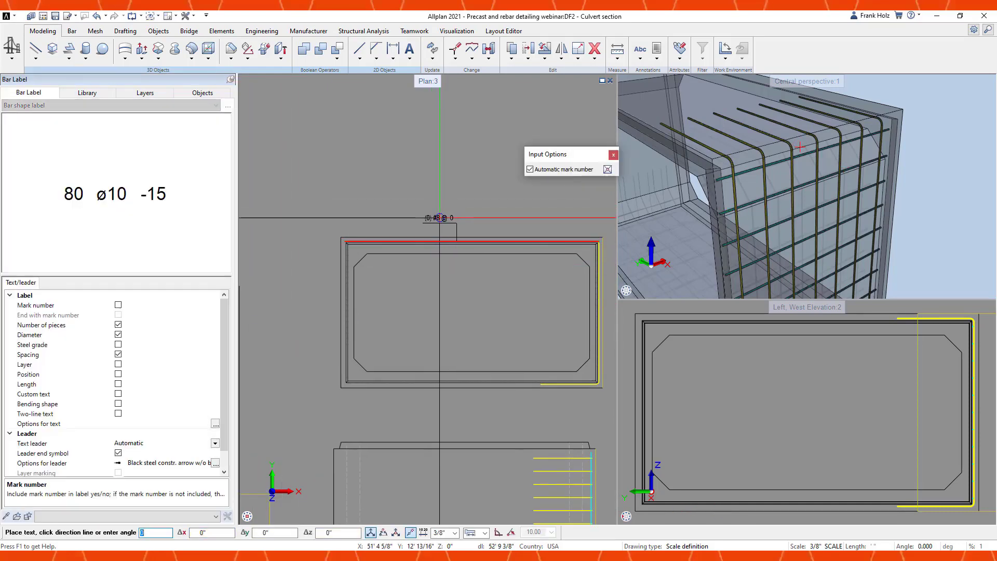
click(439, 218)
scroll(510, 203, down, 3)
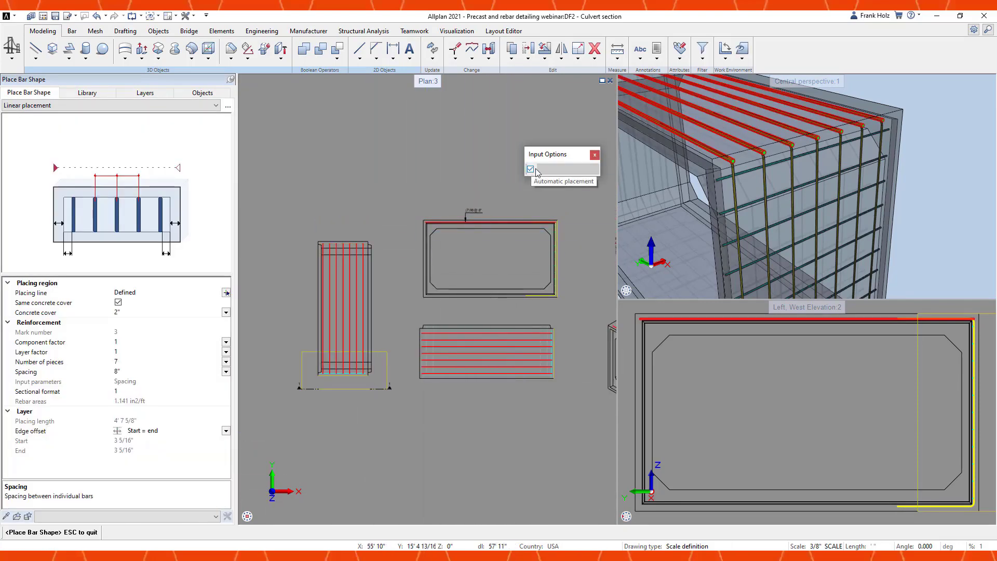
scroll(691, 170, down, 5)
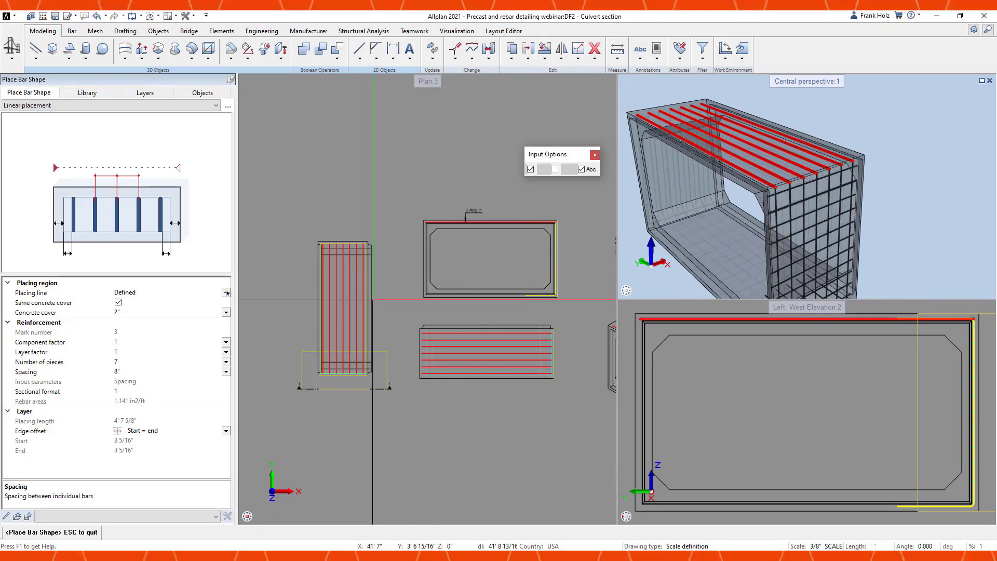
scroll(458, 388, up, 3)
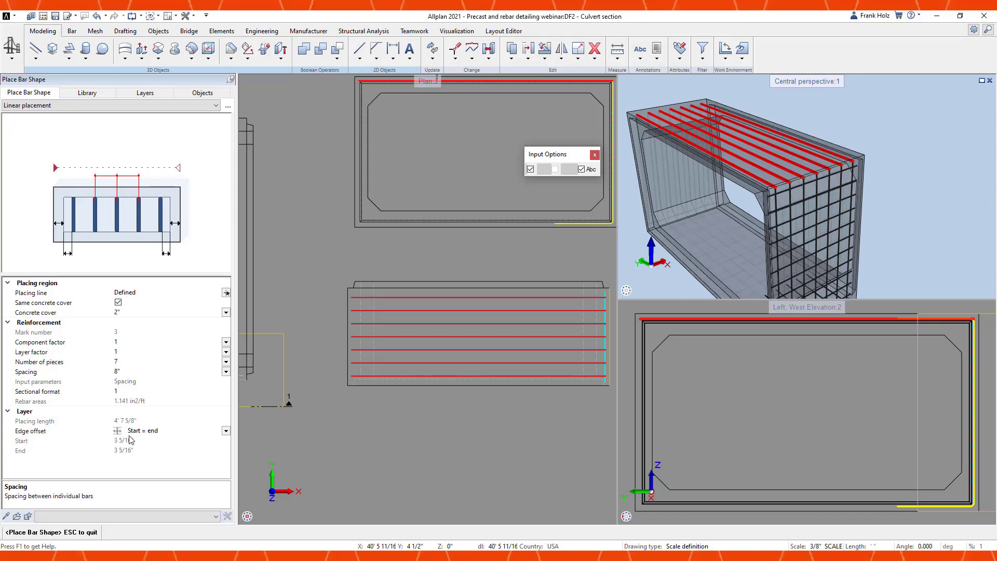
middle_drag(332, 336, 453, 379)
scroll(450, 377, down, 1)
key(Escape)
key(Escape)
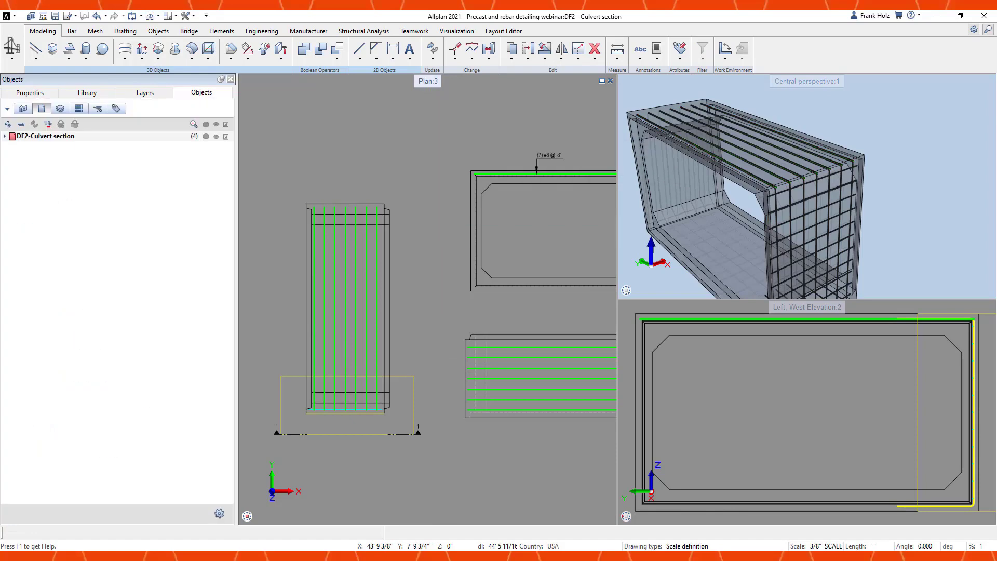
- Place the #8 bars' dimension line and label centered above the plan view of the segment
scroll(327, 192, up, 1)
scroll(328, 192, up, 2)
click(360, 201)
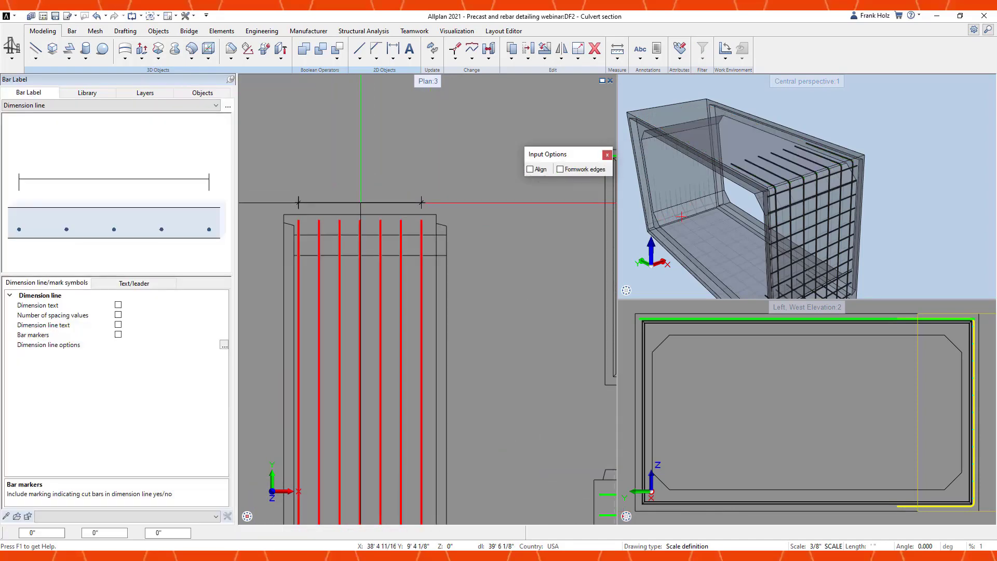
click(360, 185)
key(Escape)
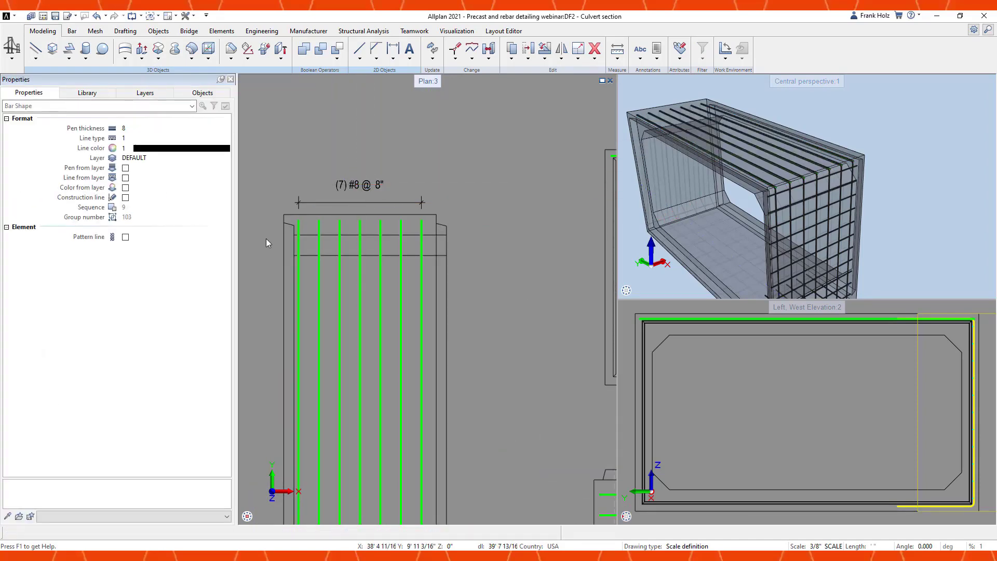
scroll(265, 241, down, 4)
key(Escape)
- Label the U-shaped #4 side-wall bars in the section with an arrow leader, placing the text outside the wall
middle_drag(552, 228, 506, 230)
scroll(491, 231, up, 5)
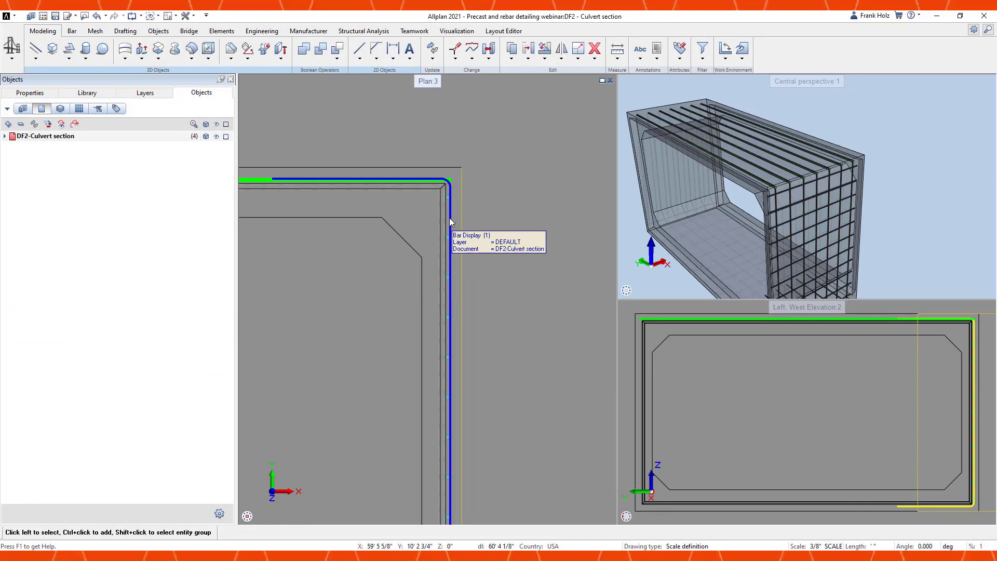
right_click(450, 218)
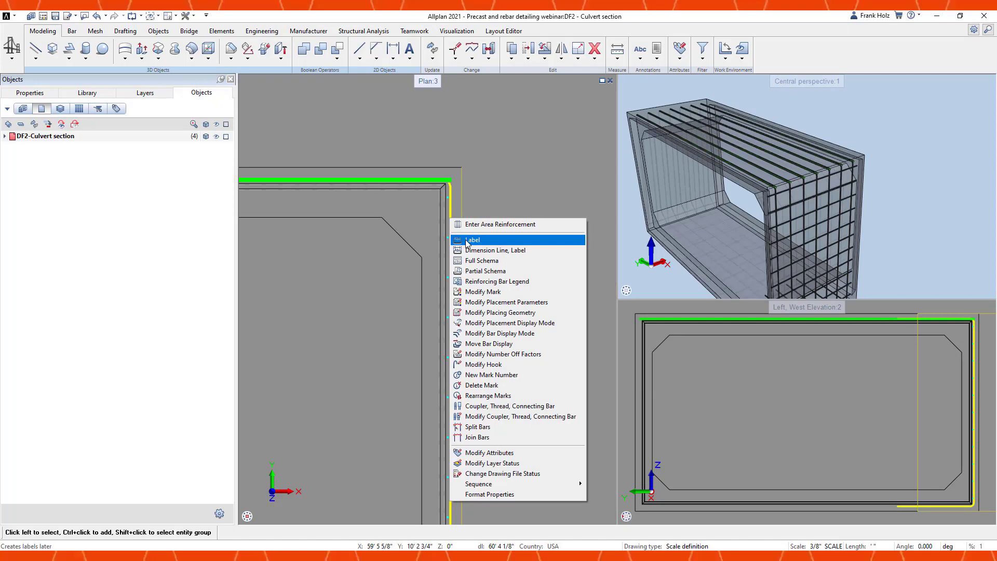
click(466, 240)
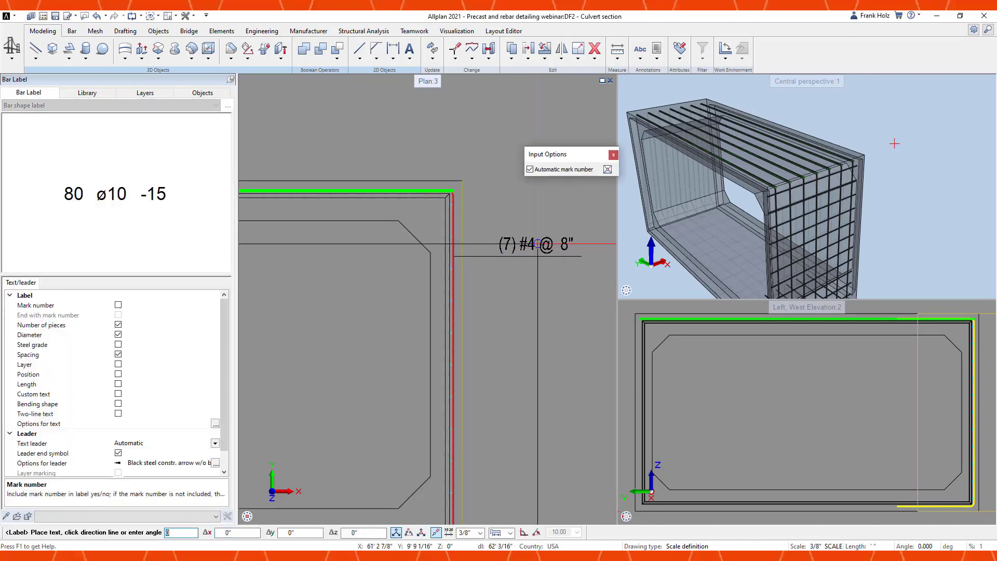
click(544, 241)
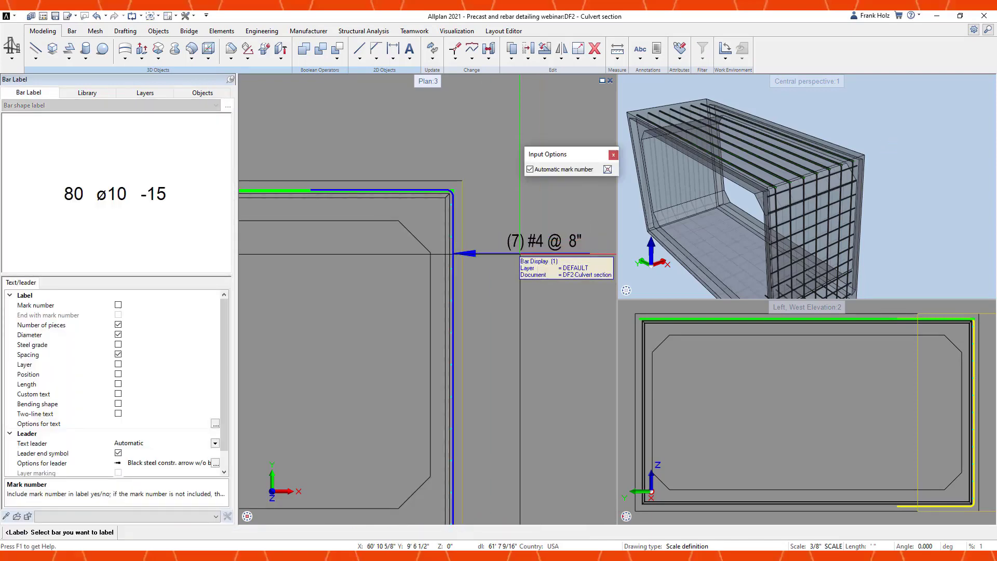
- Label the longitudinal #4 side-wall bars in the section with an open-circle leader, below the first wall label
click(451, 267)
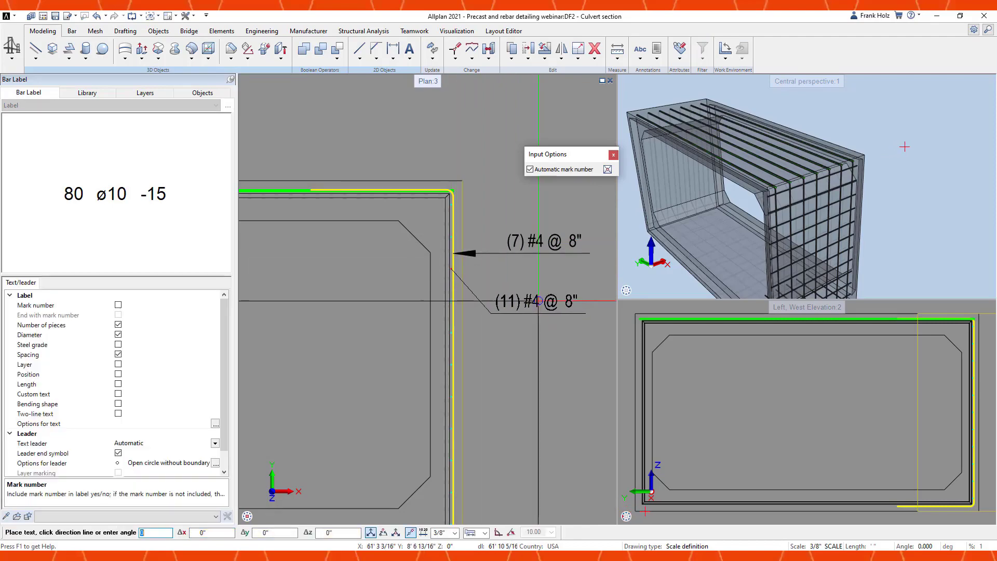
click(545, 306)
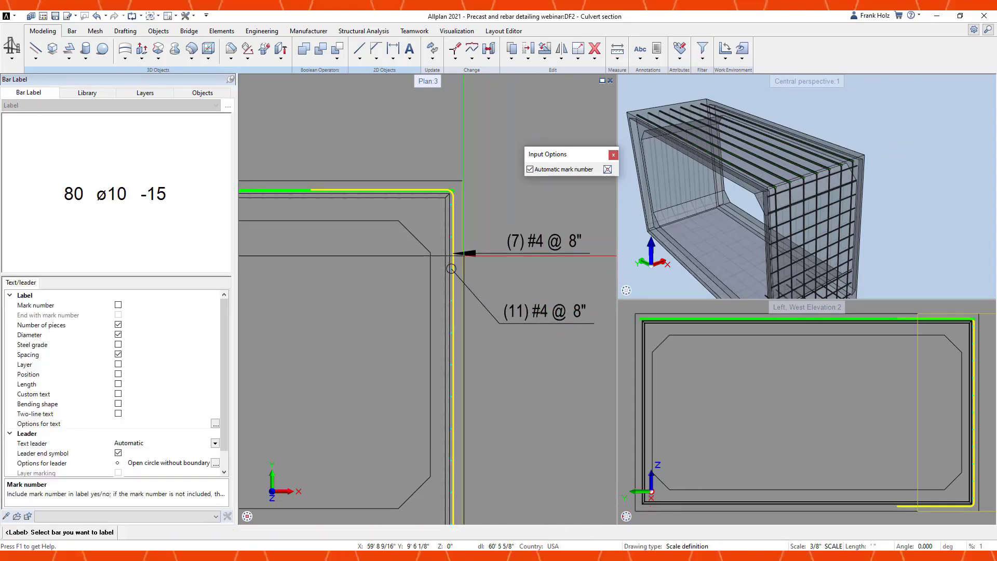
scroll(466, 258, down, 2)
scroll(370, 274, down, 2)
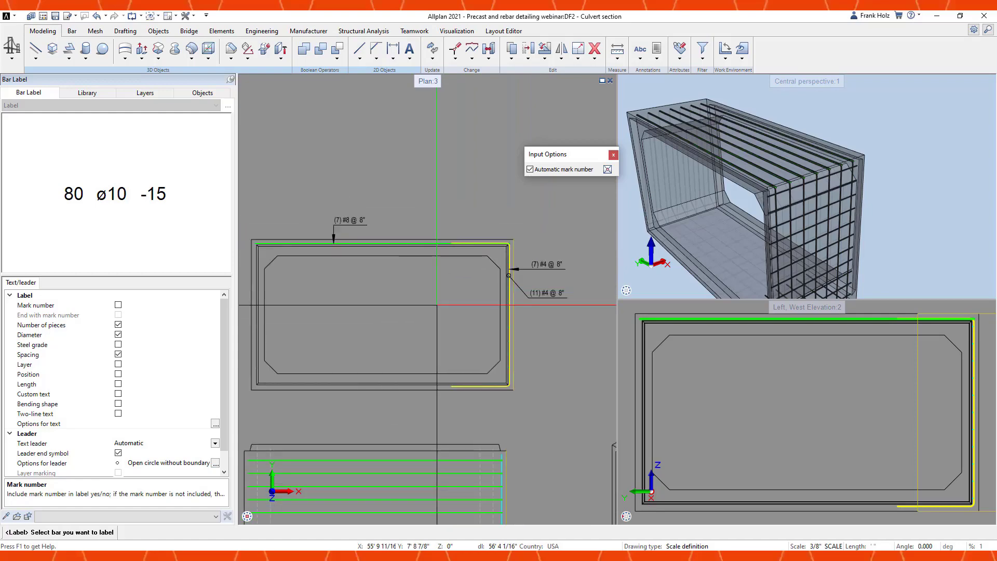
key(Escape)
- Copy and mirror the side-wall reinforcement and its labels to the opposite wall about the section's vertical centerline
middle_drag(431, 311, 347, 309)
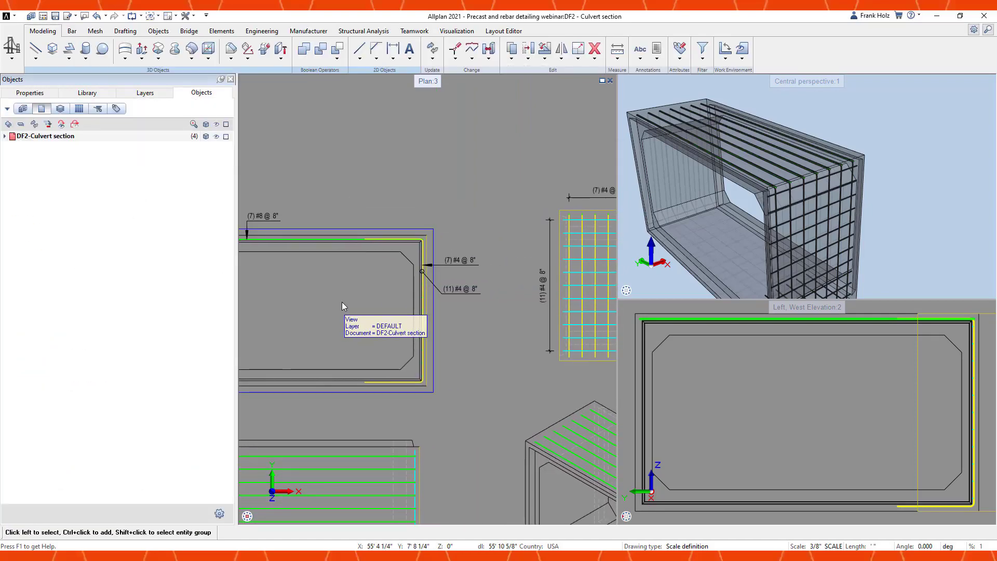
middle_drag(344, 304, 442, 277)
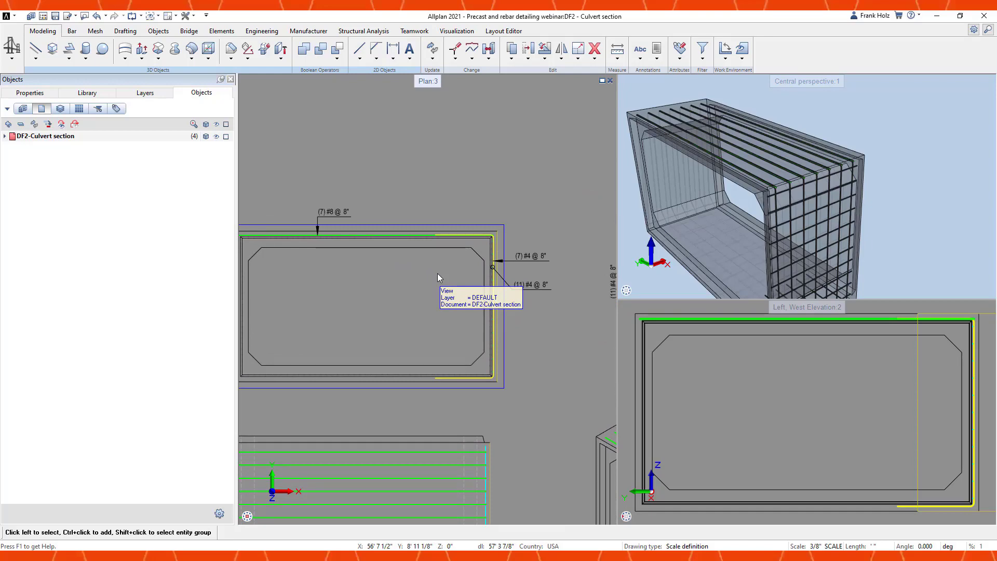
middle_drag(437, 273, 448, 271)
key(ctrl+m)
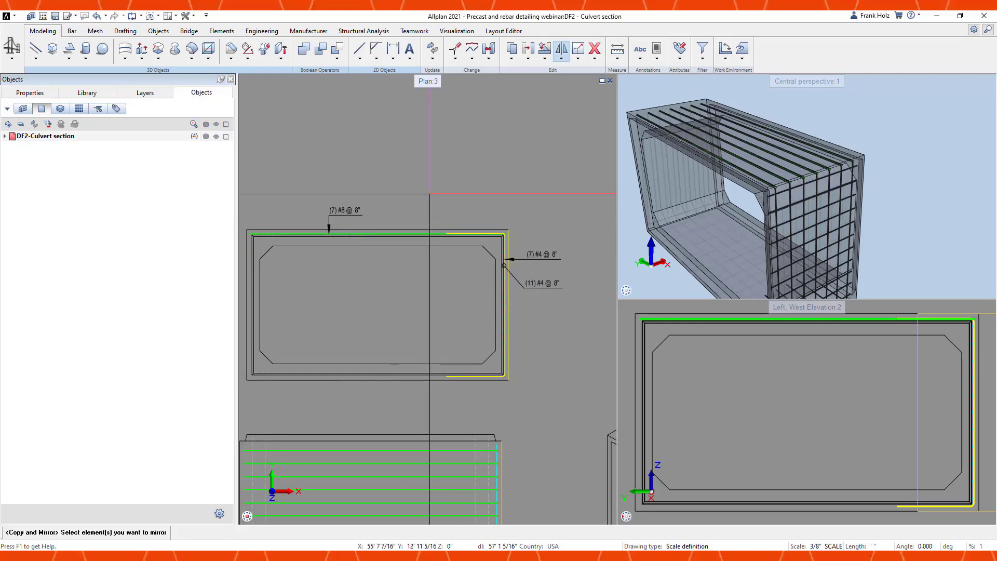
drag(430, 194, 556, 369)
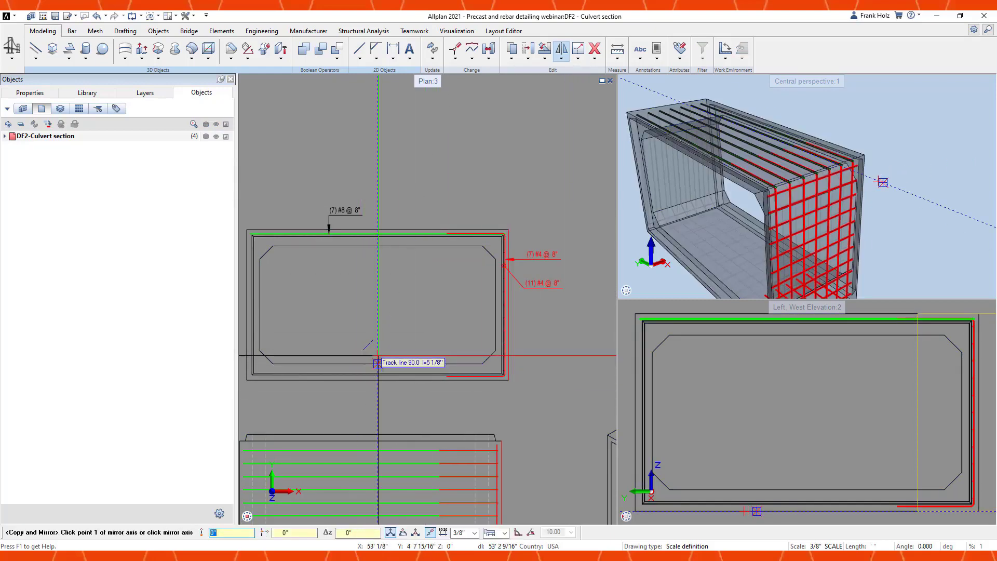
click(378, 347)
click(378, 291)
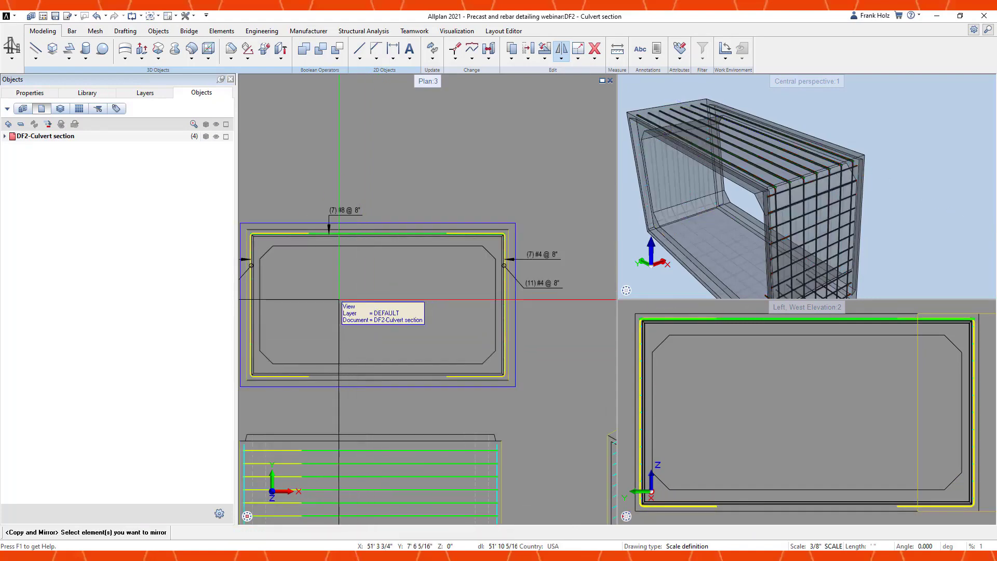
- Copy and mirror the #8 top slab bars to the bottom slab about the section's horizontal centerline
middle_drag(340, 302, 430, 300)
scroll(335, 276, down, 2)
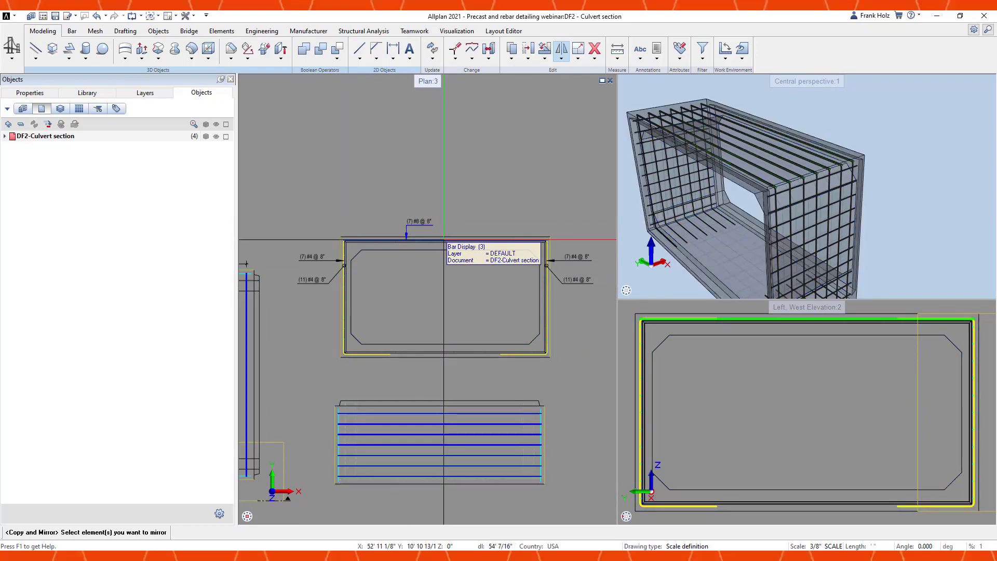
click(443, 239)
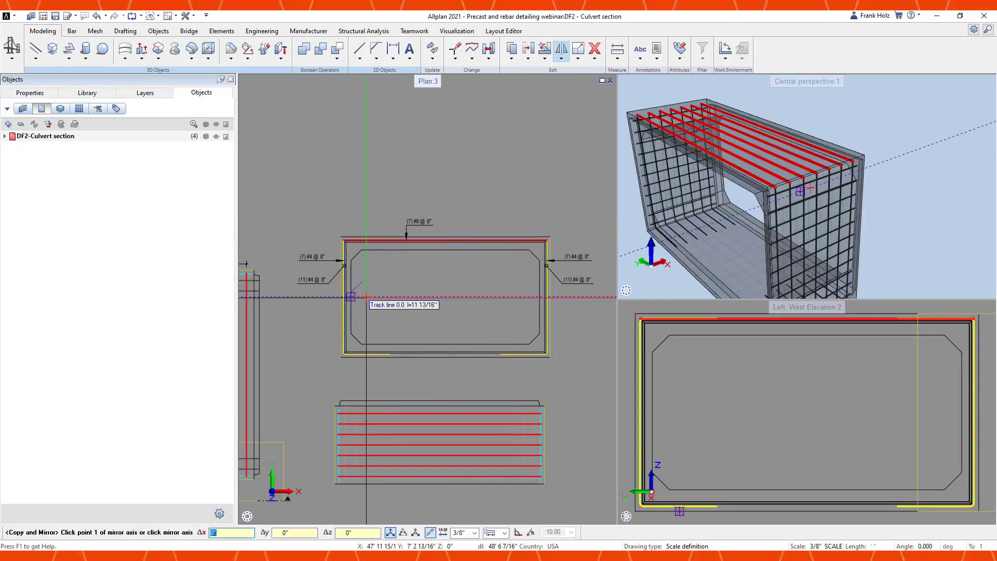
click(366, 297)
click(413, 297)
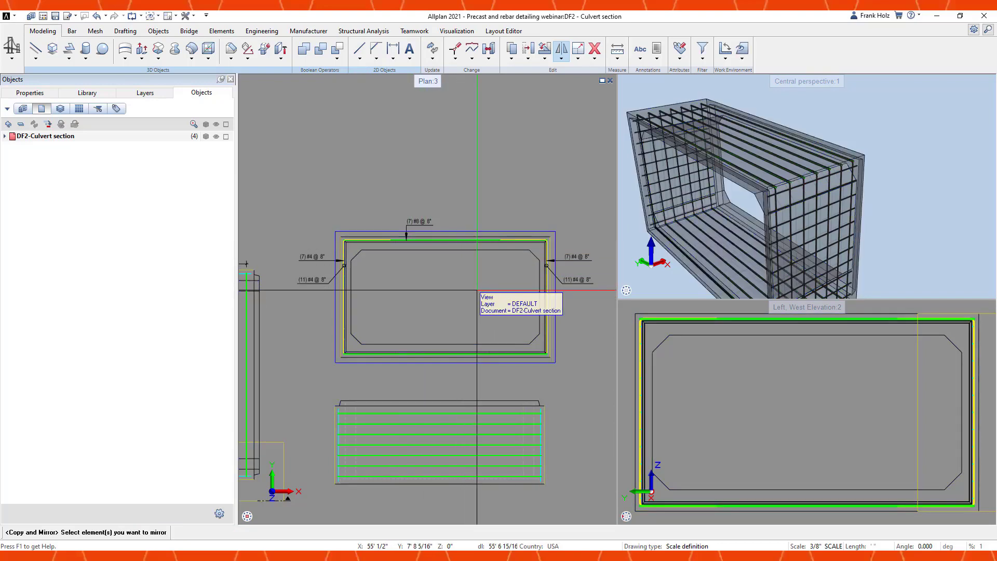
key(Escape)
- Run a collision check on the culvert segment's reinforcement of steel grade A 615
scroll(540, 478, up, 2)
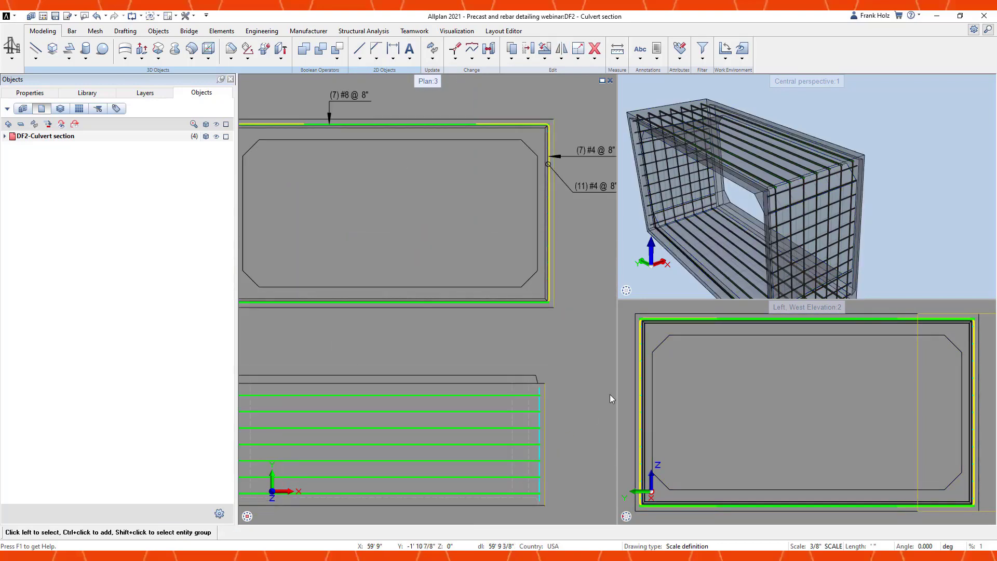
scroll(816, 199, up, 3)
mouse_move(816, 198)
shift+middle_down()
mouse_move(784, 216)
mouse_move(794, 218)
shift+middle_up()
click(657, 57)
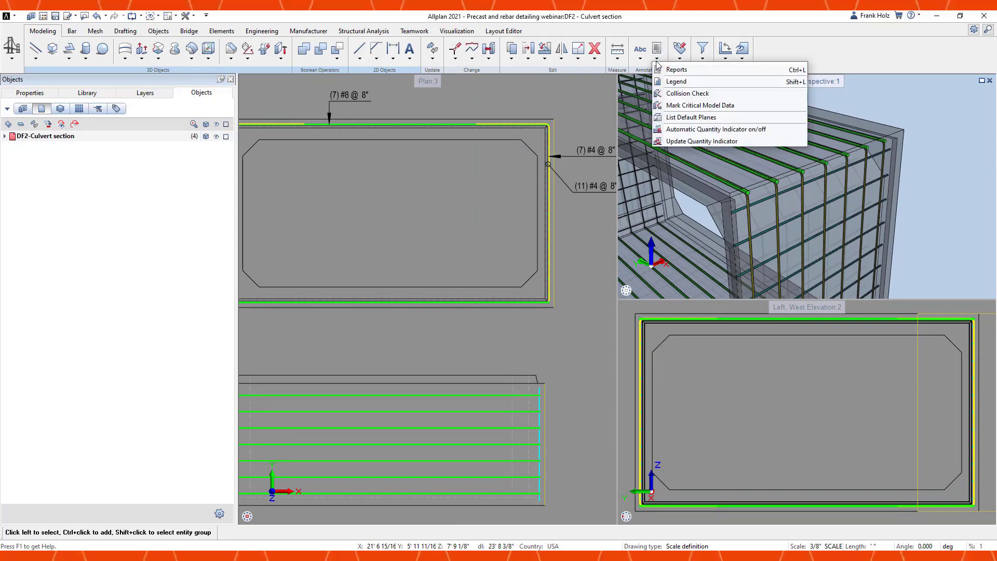
click(675, 93)
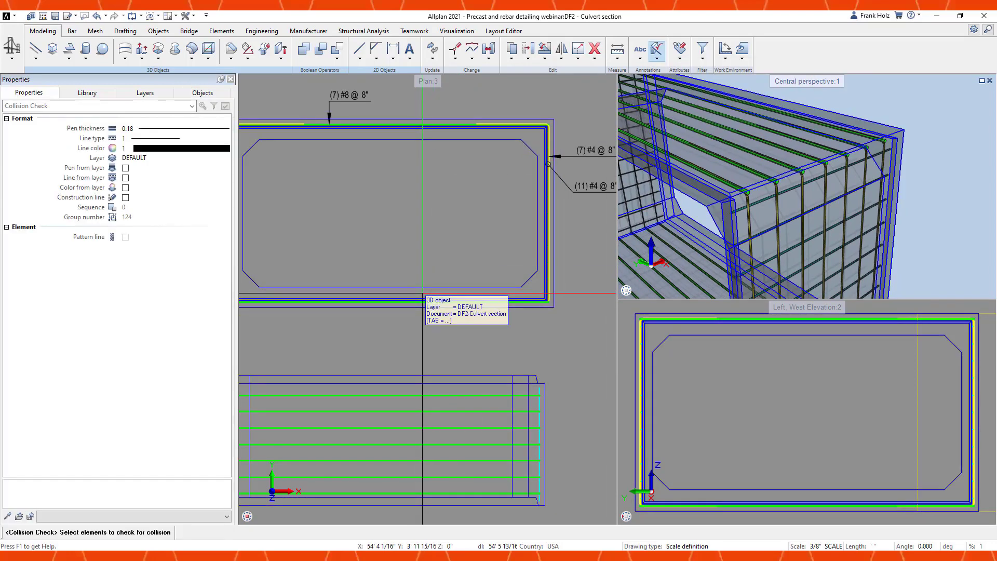
scroll(422, 294, down, 5)
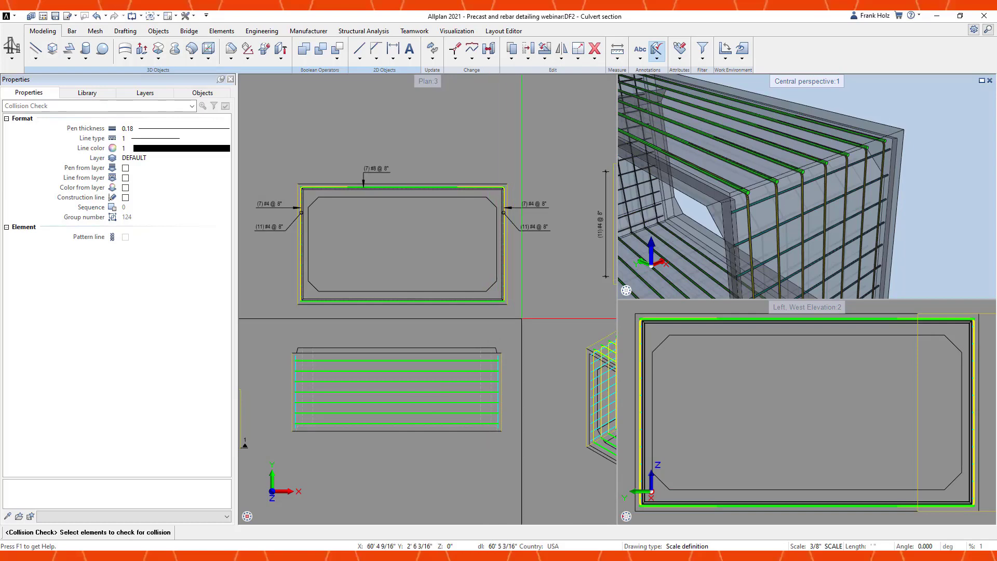
click(535, 314)
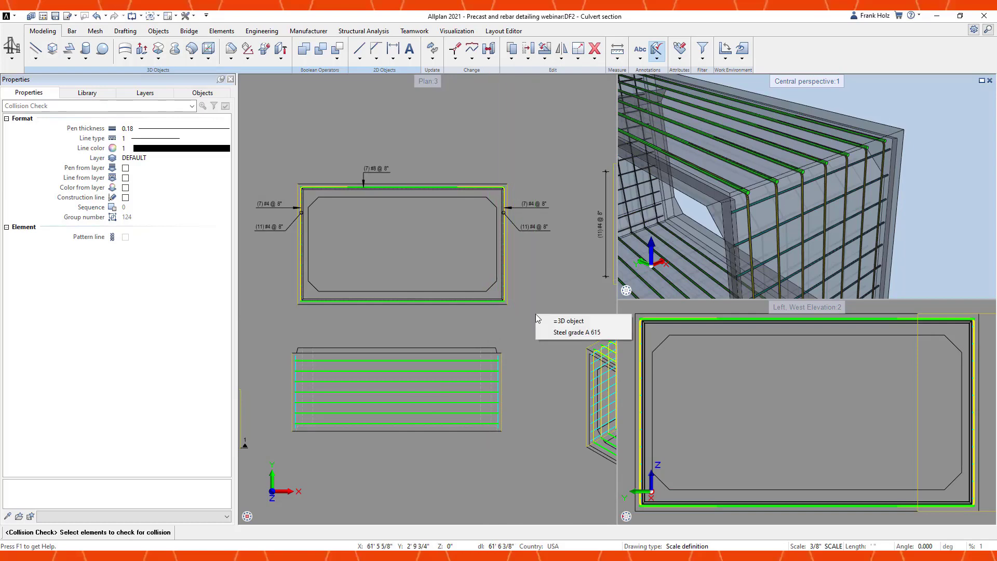
click(566, 332)
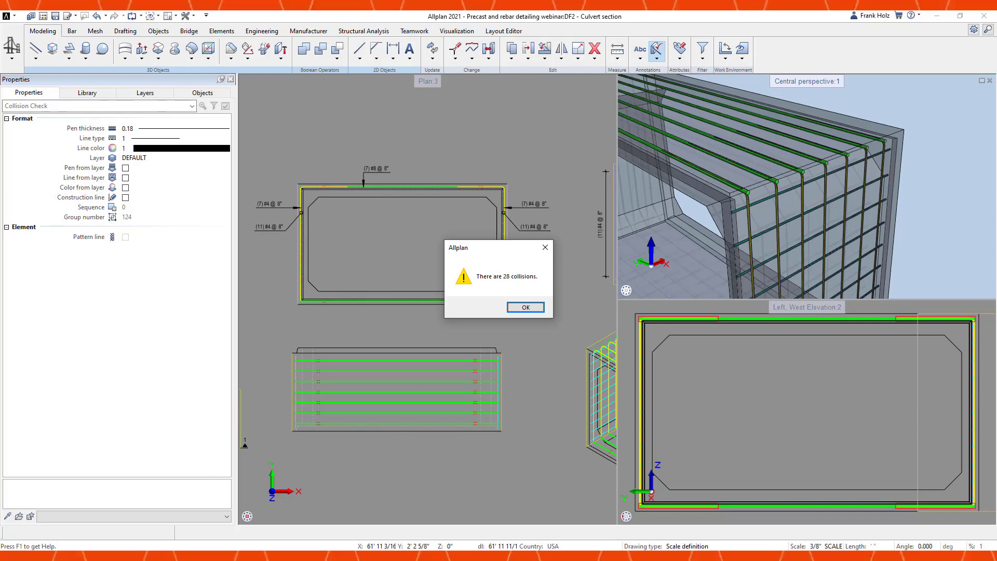
- Examine the highlighted bar collisions in the 3D and plan views, and end the collision check without saving the collisions
click(520, 307)
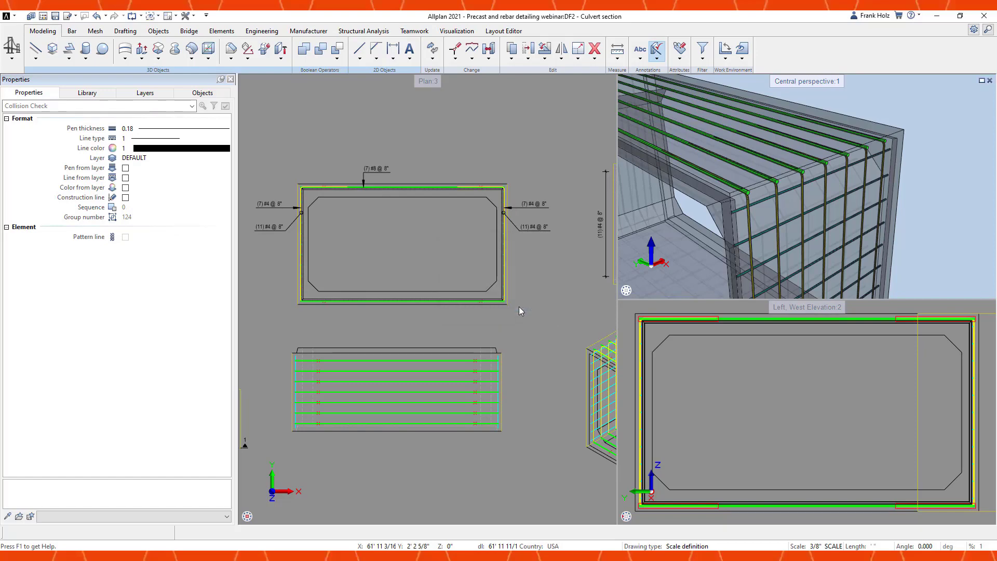
scroll(700, 198, down, 4)
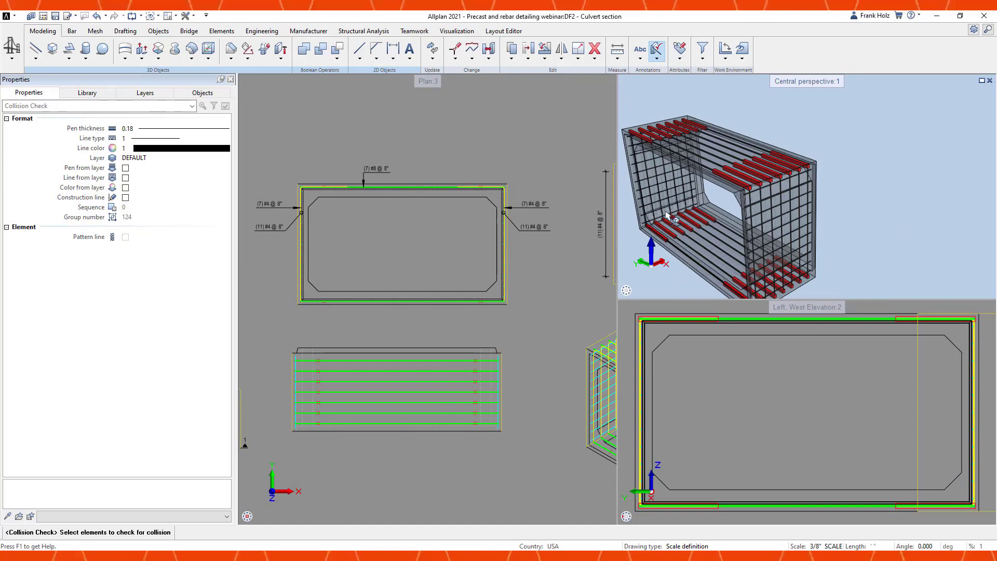
middle_drag(668, 214, 773, 155)
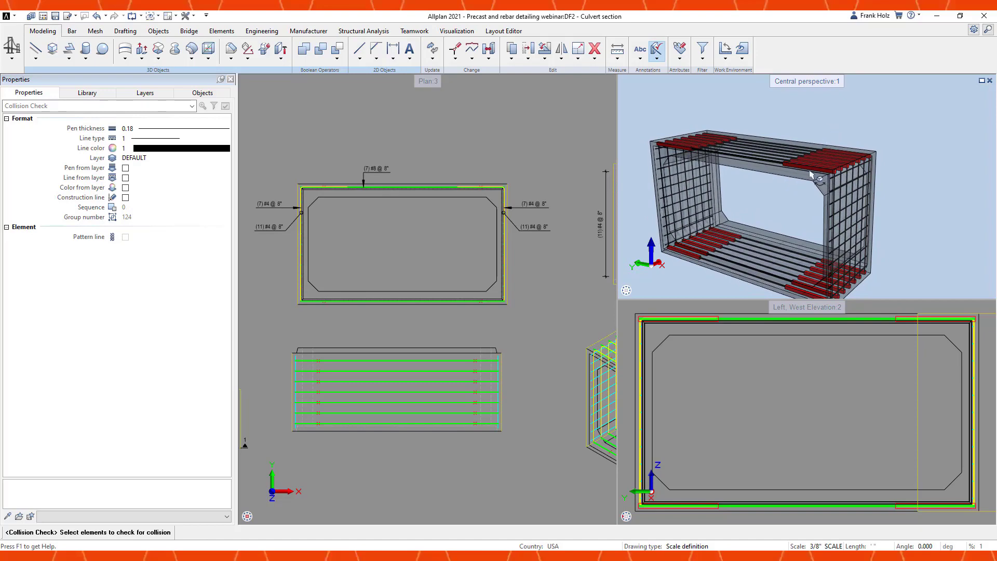
scroll(489, 400, up, 3)
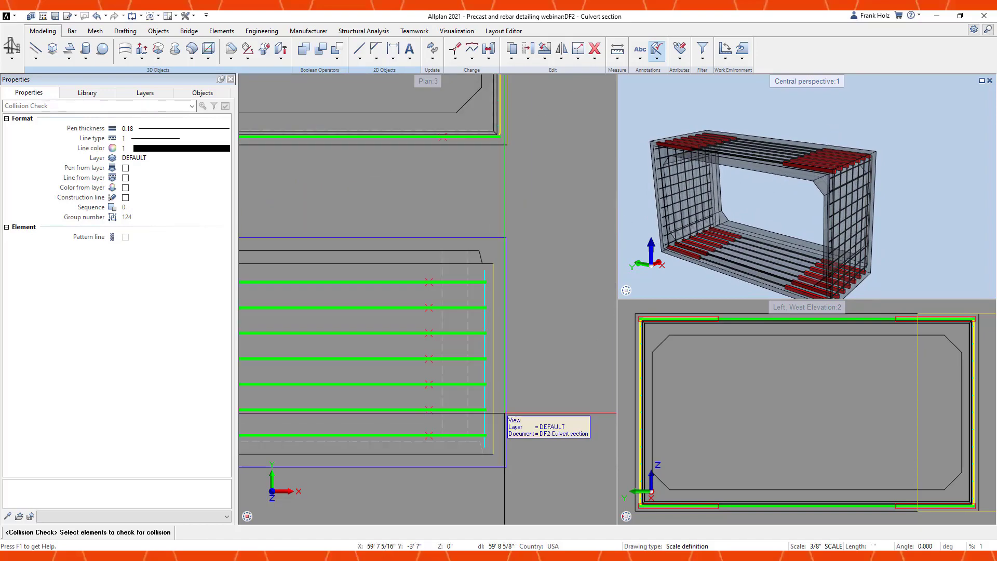
scroll(450, 380, down, 5)
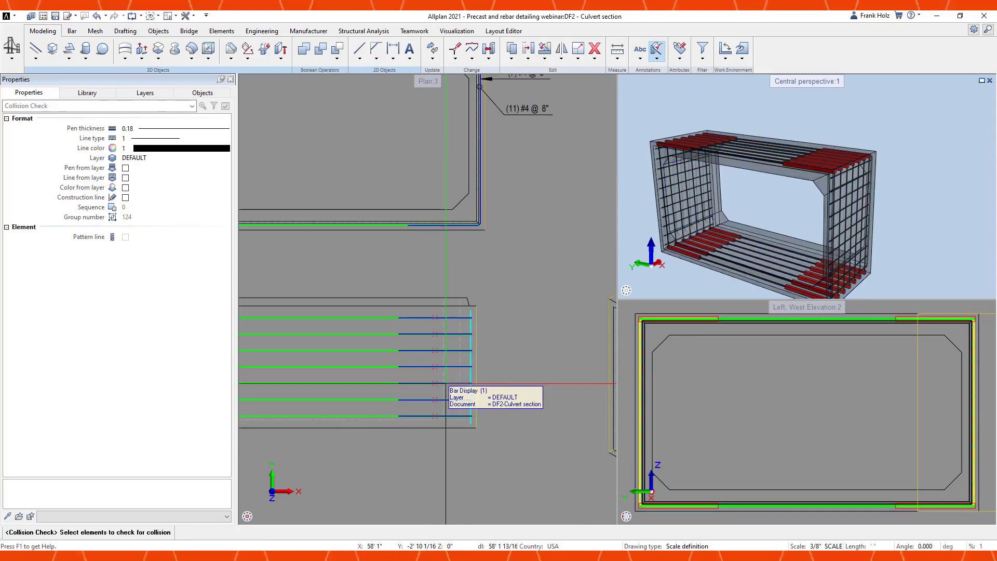
key(Escape)
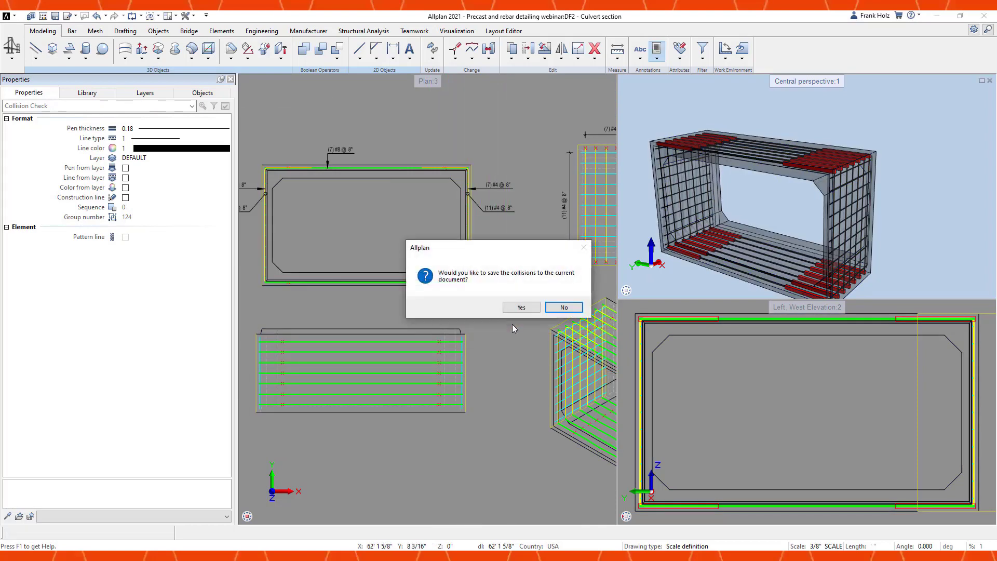
click(564, 307)
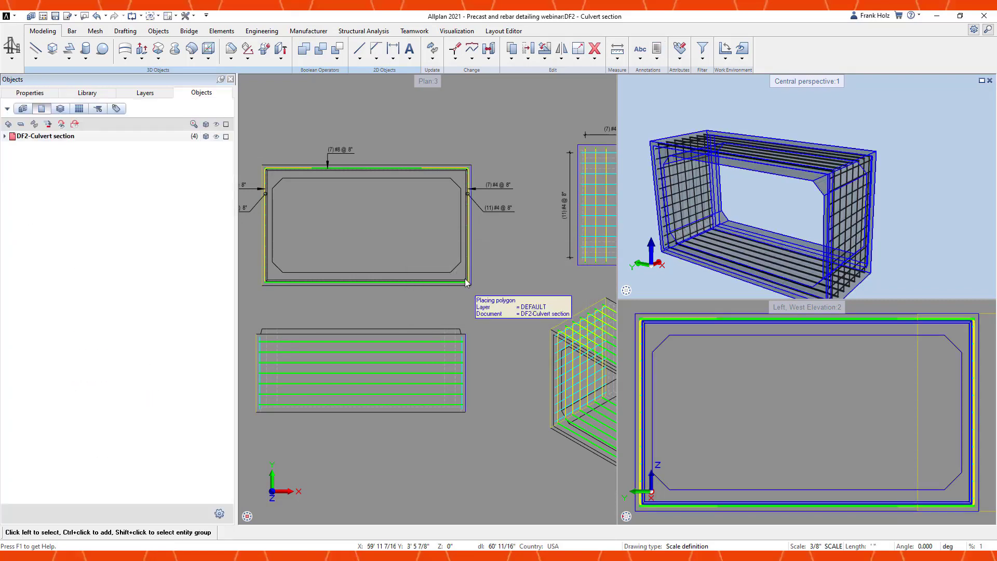
- Inspect the bar shape placement properties of the #8 top slab bars
scroll(391, 367, up, 3)
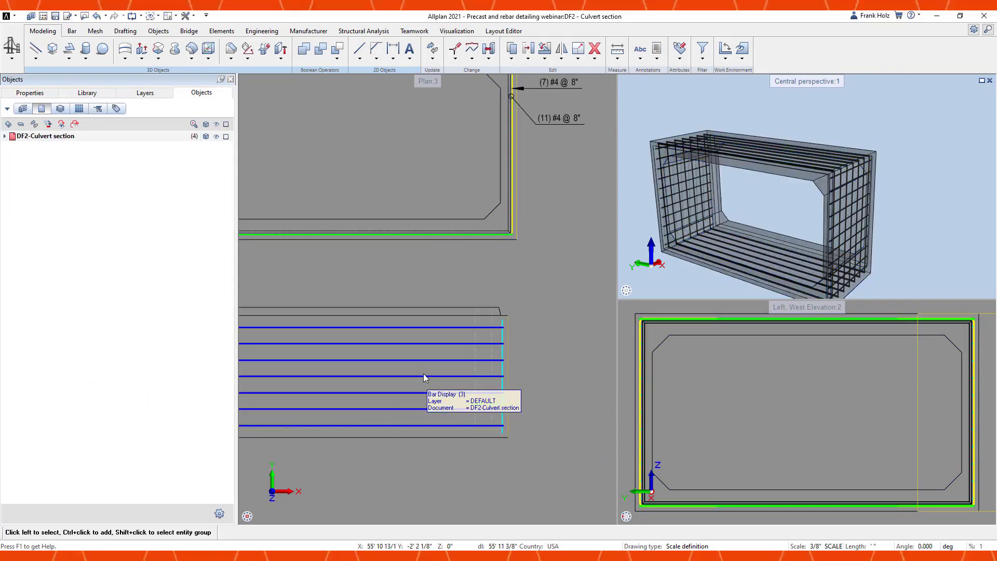
click(418, 360)
scroll(421, 359, down, 2)
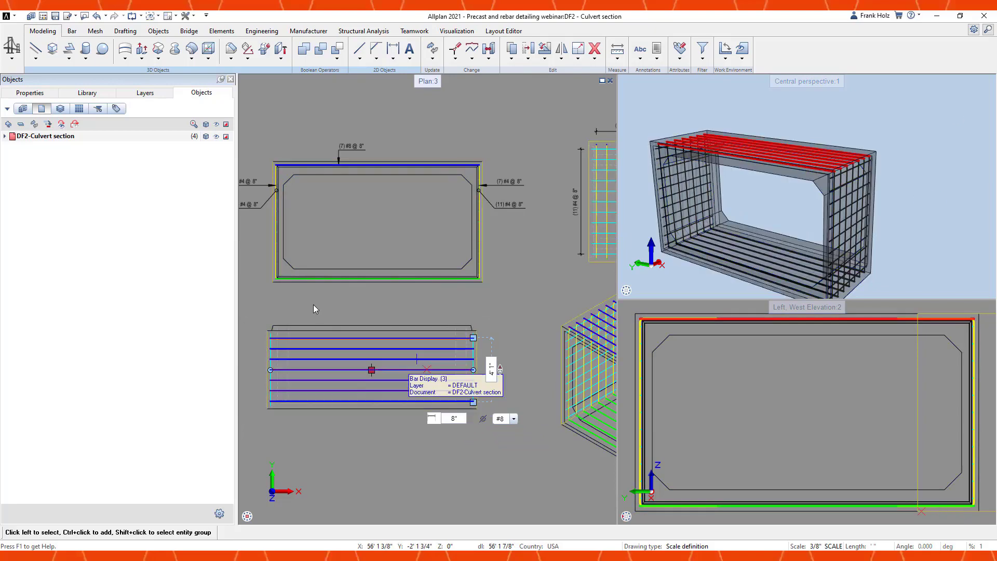
click(44, 95)
click(42, 106)
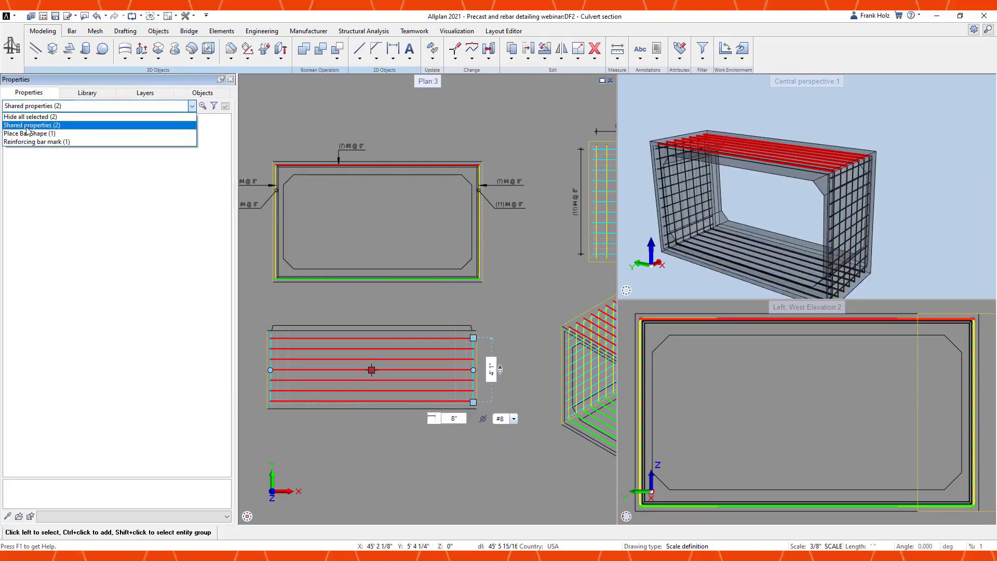
click(30, 134)
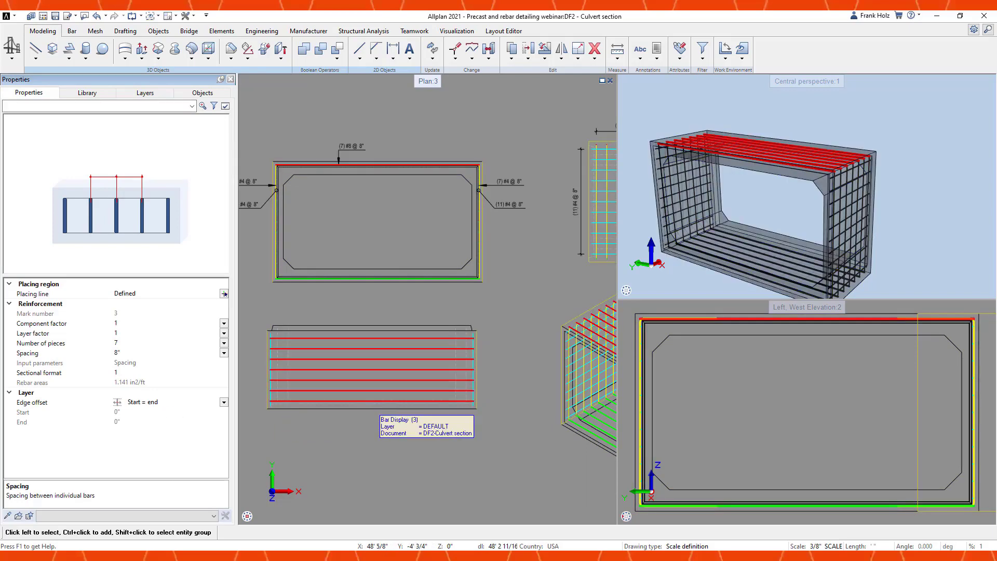
key(Escape)
- Move the #8 top and bottom slab bars together in plan so they lie directly beside the side-wall bars
scroll(371, 330, up, 3)
drag(368, 296, 335, 387)
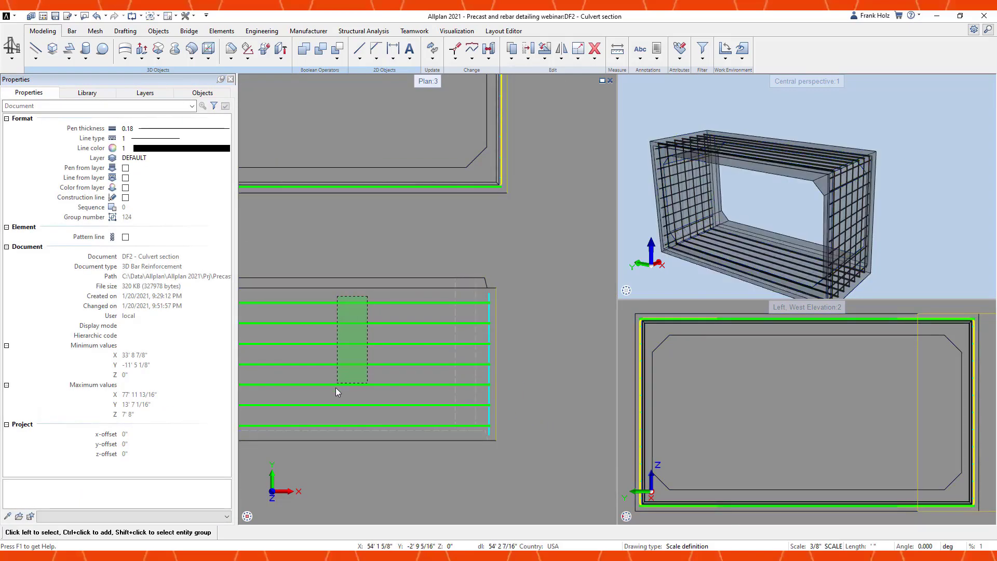
drag(318, 425, 317, 426)
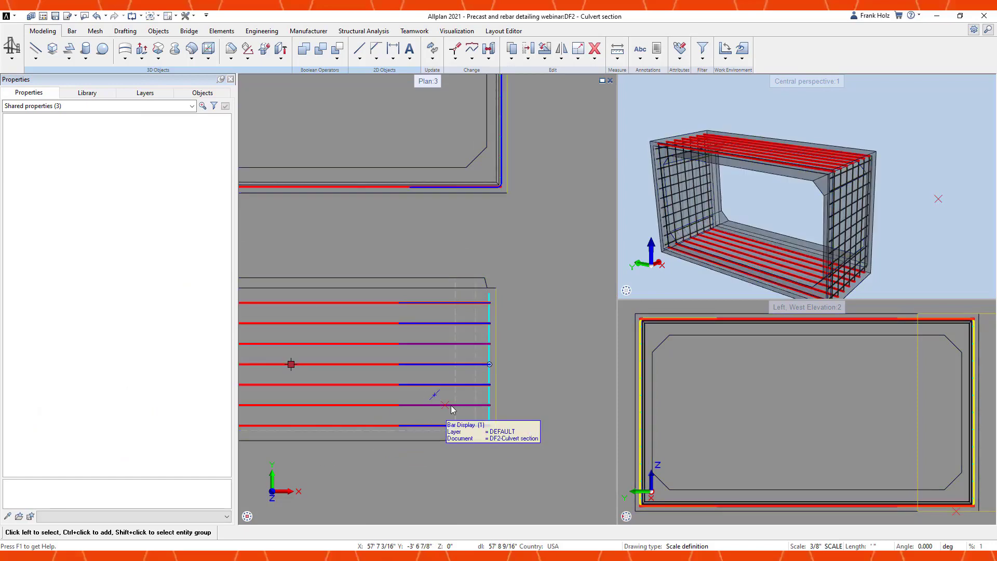
key(m)
scroll(494, 403, up, 5)
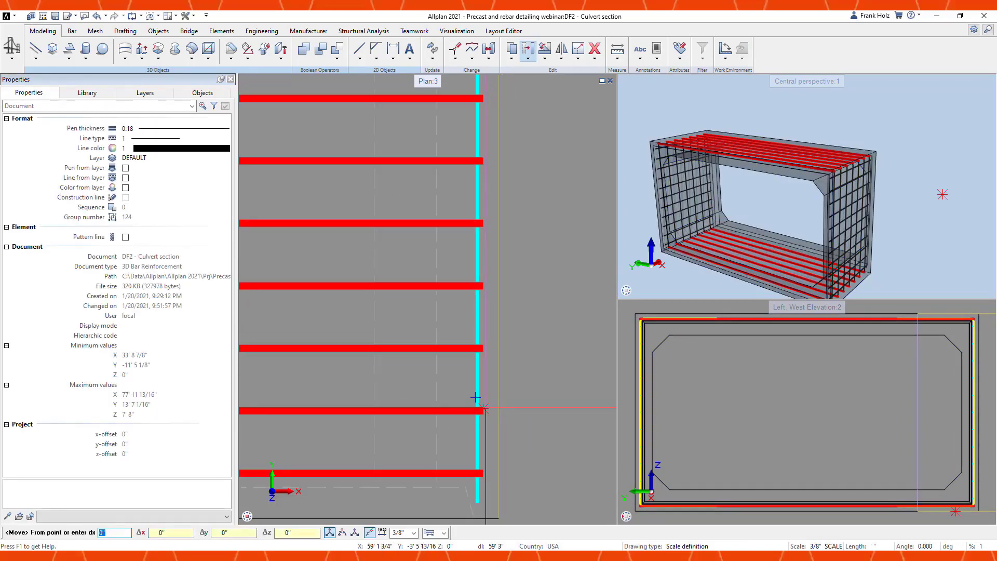
click(483, 406)
click(483, 415)
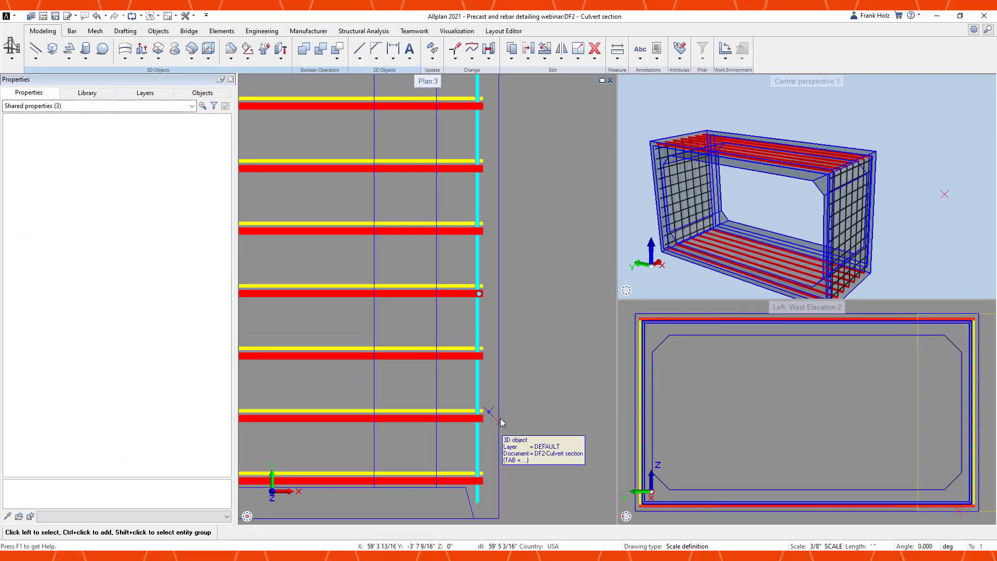
middle_drag(842, 178, 719, 214)
scroll(782, 204, up, 5)
key(Escape)
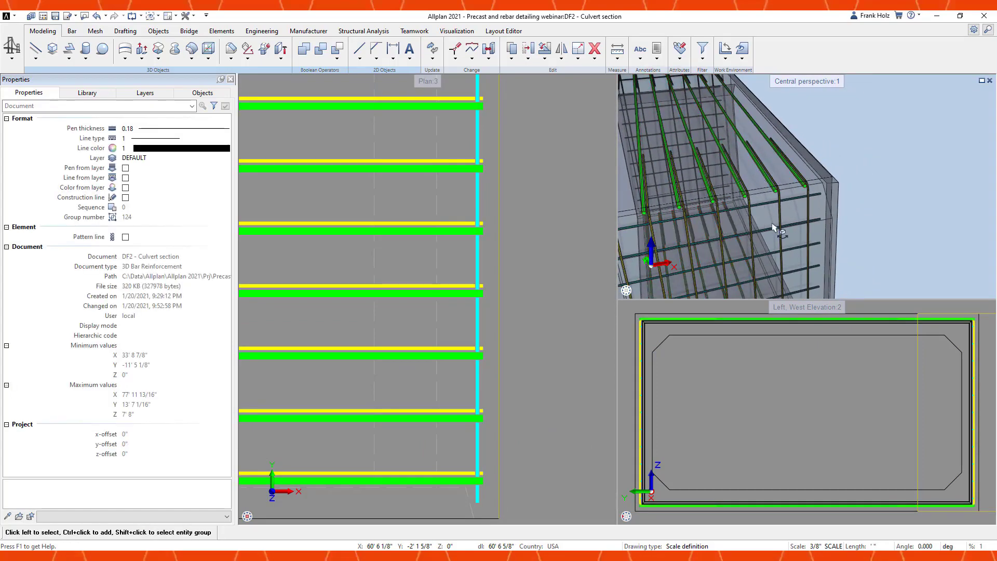
- Try shortening the culvert segment by stretching one end in the side view, with its bars and labels, 1' inward
scroll(776, 226, down, 4)
scroll(475, 275, down, 8)
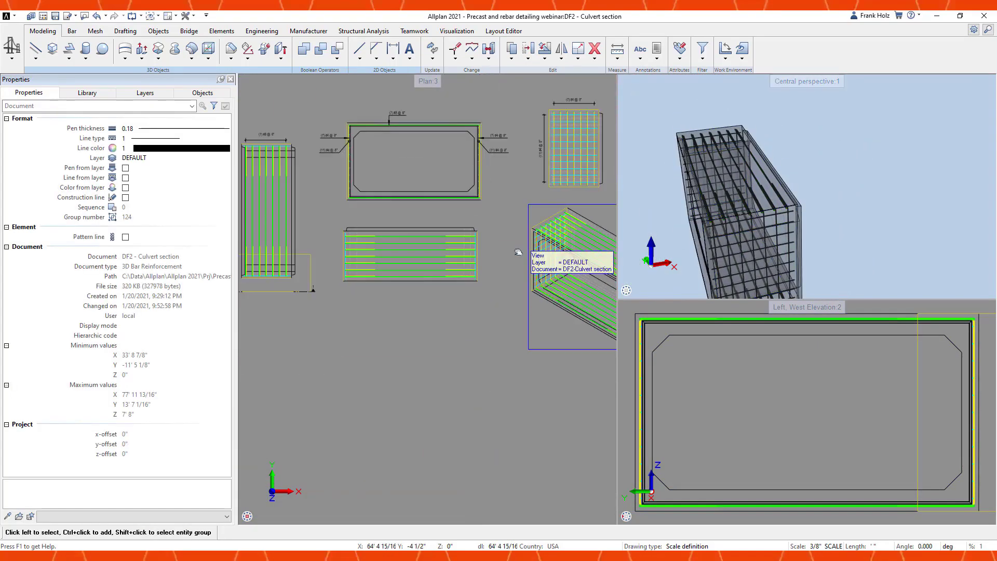
scroll(450, 210, up, 4)
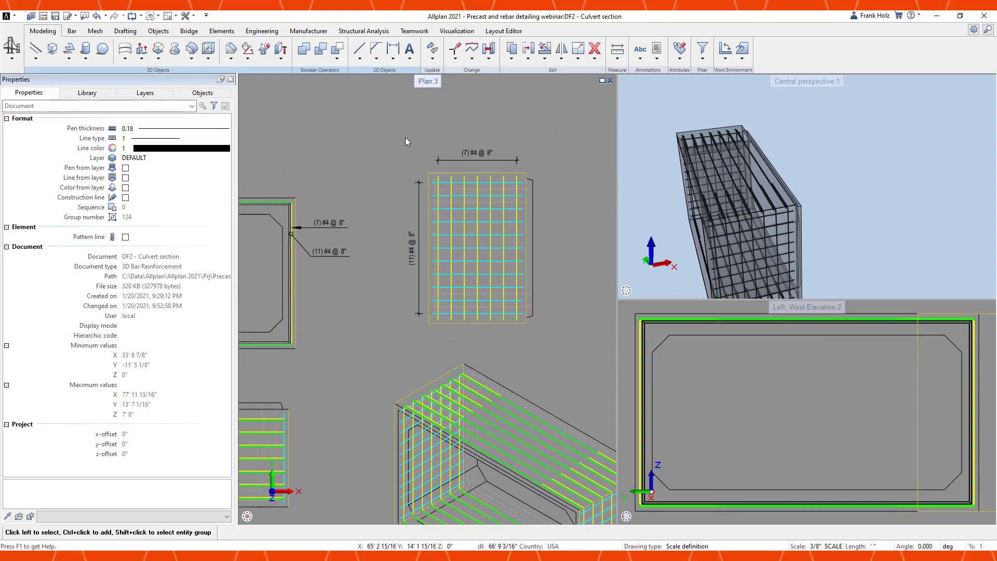
key(s)
drag(406, 139, 444, 313)
drag(450, 341, 445, 339)
click(432, 342)
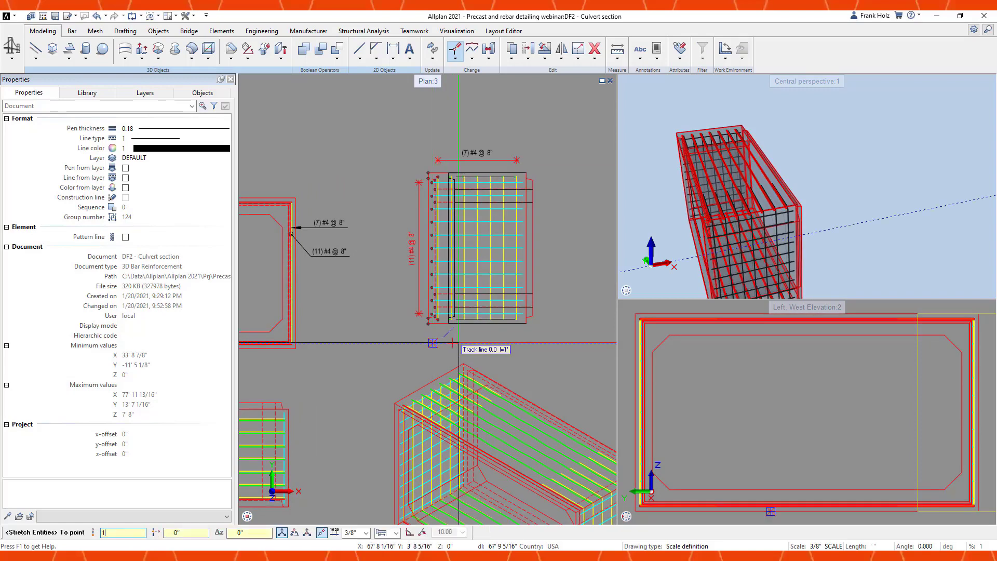
click(452, 343)
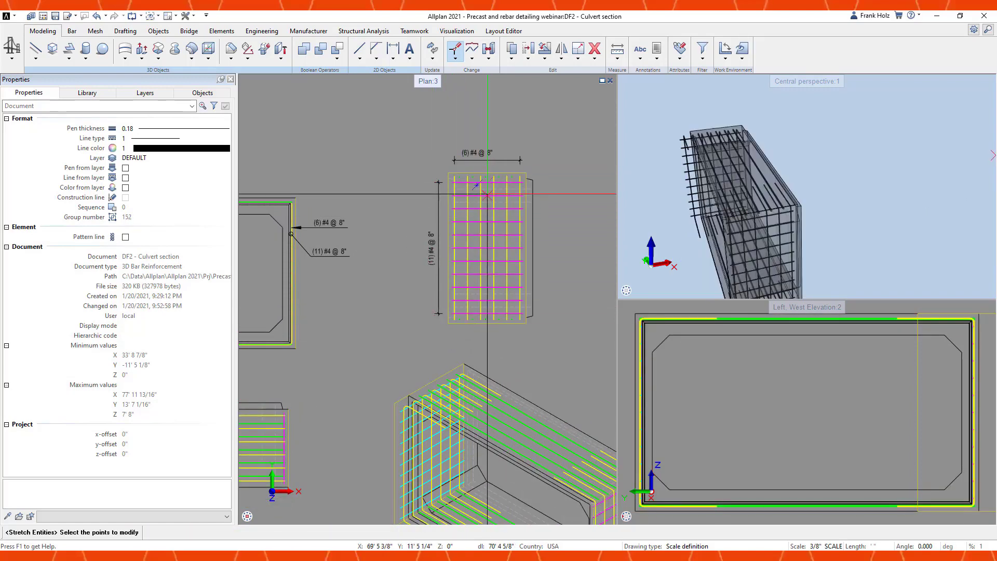
scroll(482, 239, up, 1)
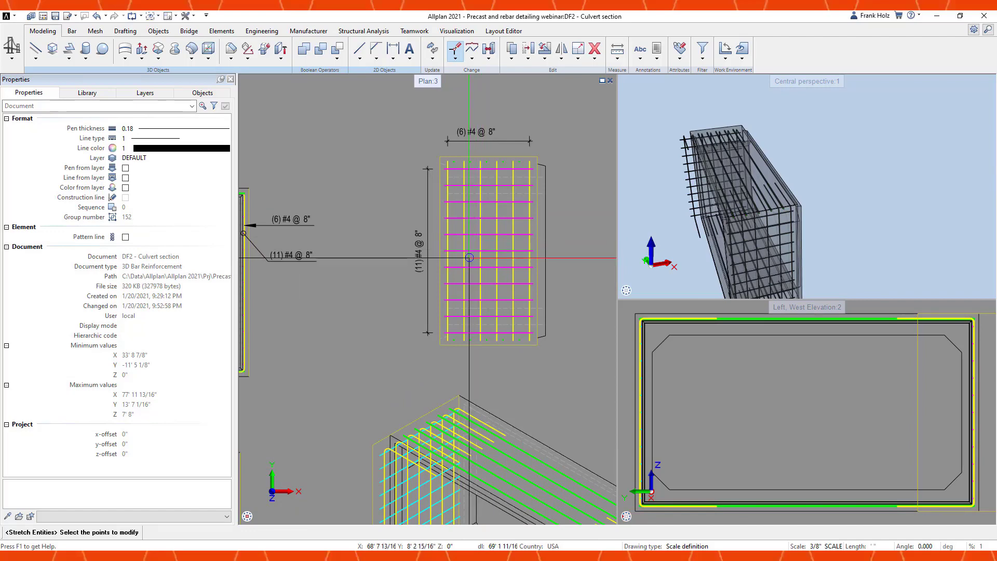
scroll(460, 279, down, 3)
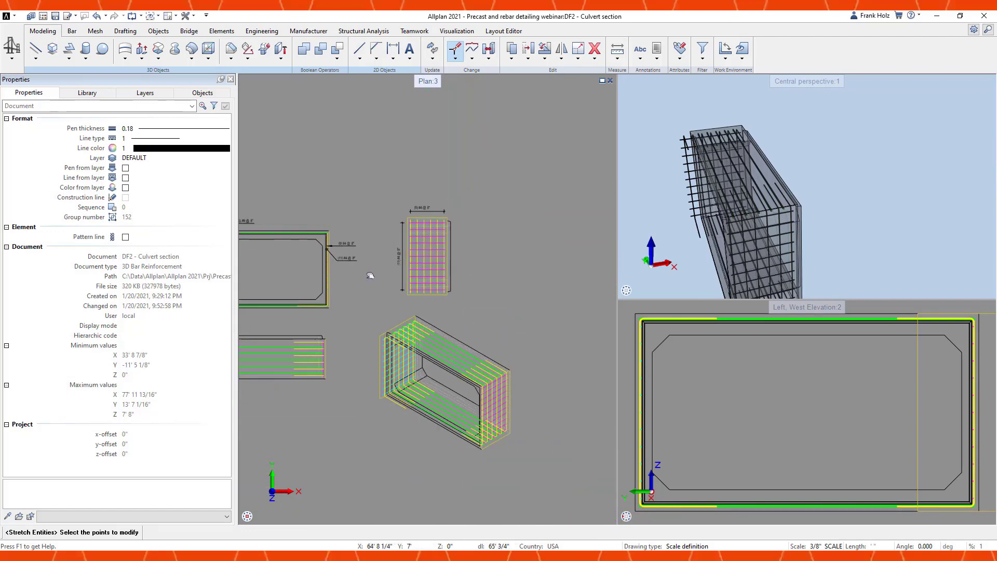
key(Escape)
- Place an associative "43 Bar schedule - bend.shapes - ACI" legend beside the wall view and shift it slightly away from the views
click(71, 32)
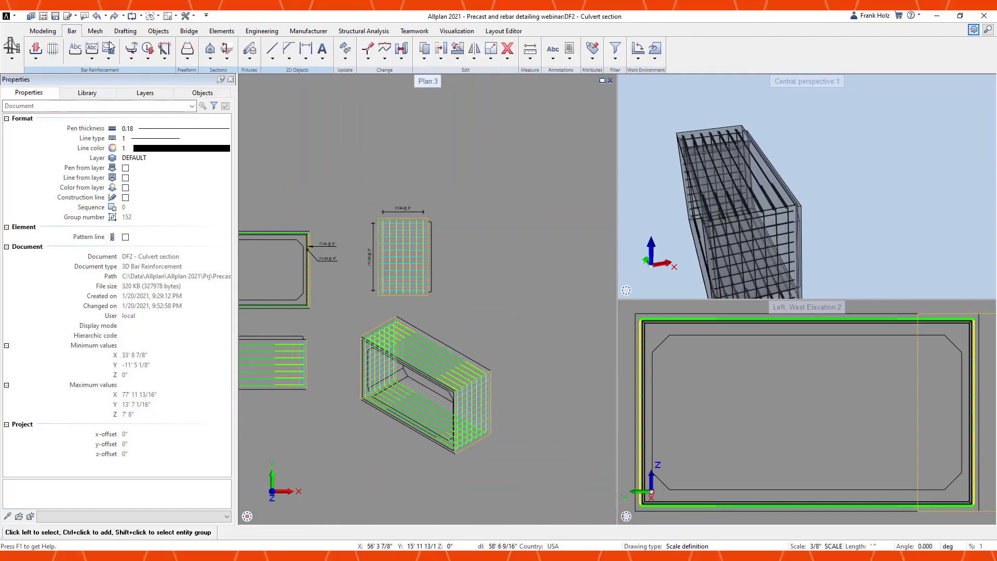
click(114, 54)
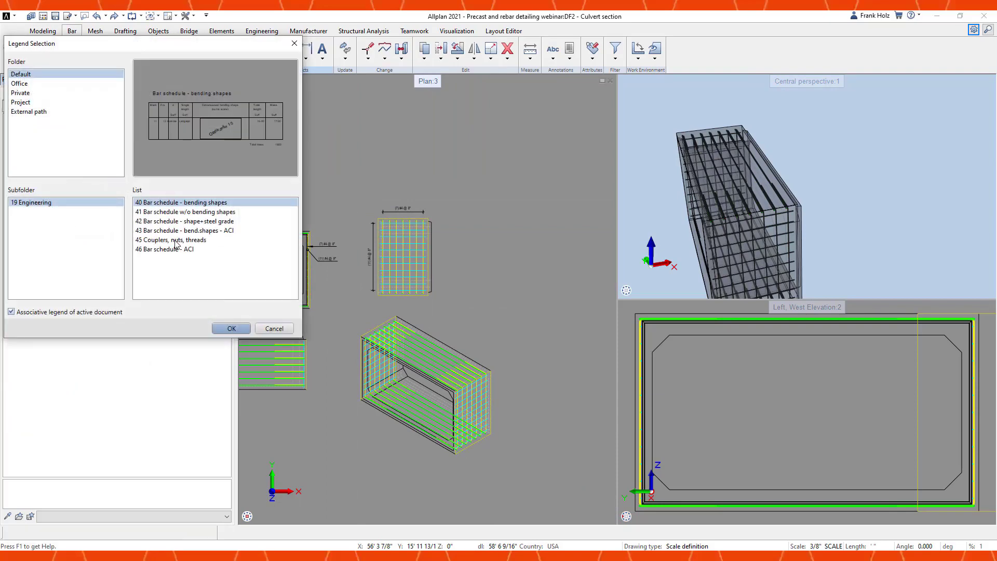
double_click(177, 230)
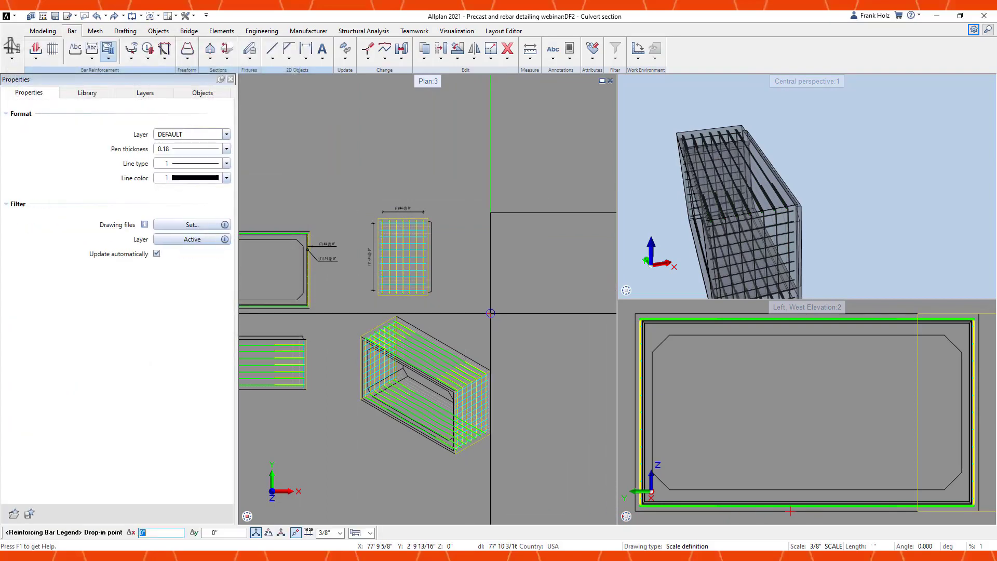
click(490, 313)
click(498, 233)
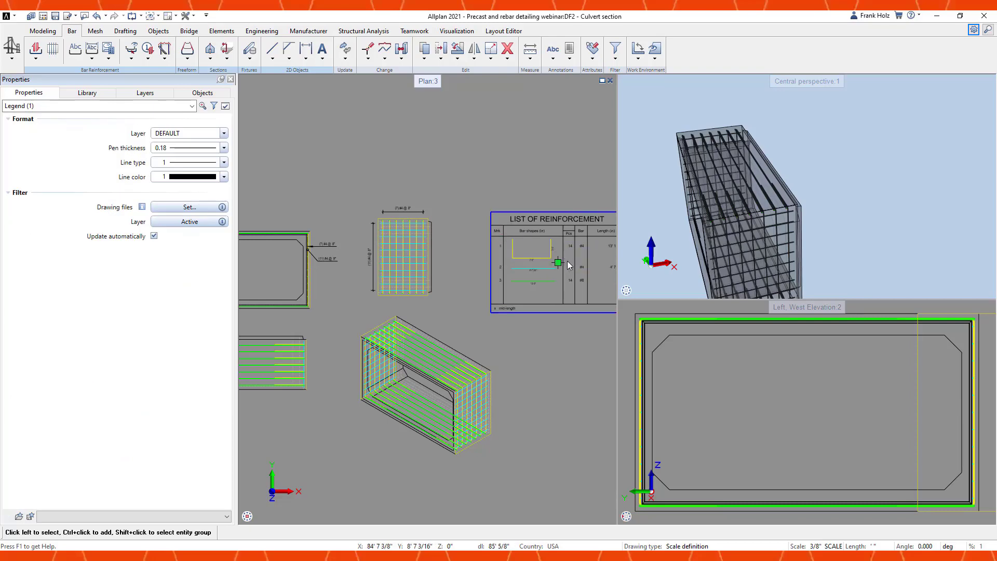
click(557, 262)
click(572, 263)
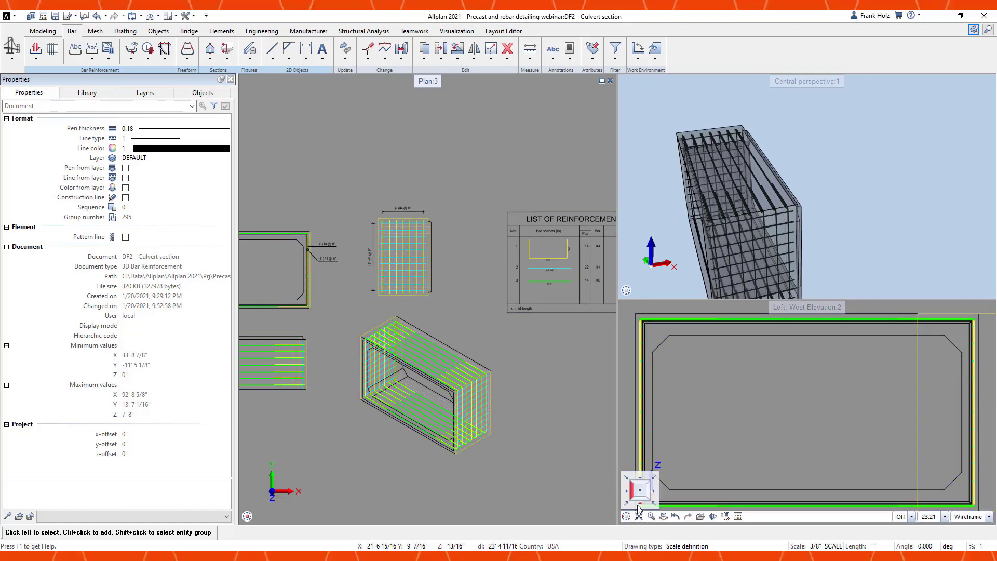
- Cut a circular opening through the upper part of the culvert's side wall in the front elevation with Extrude
click(639, 508)
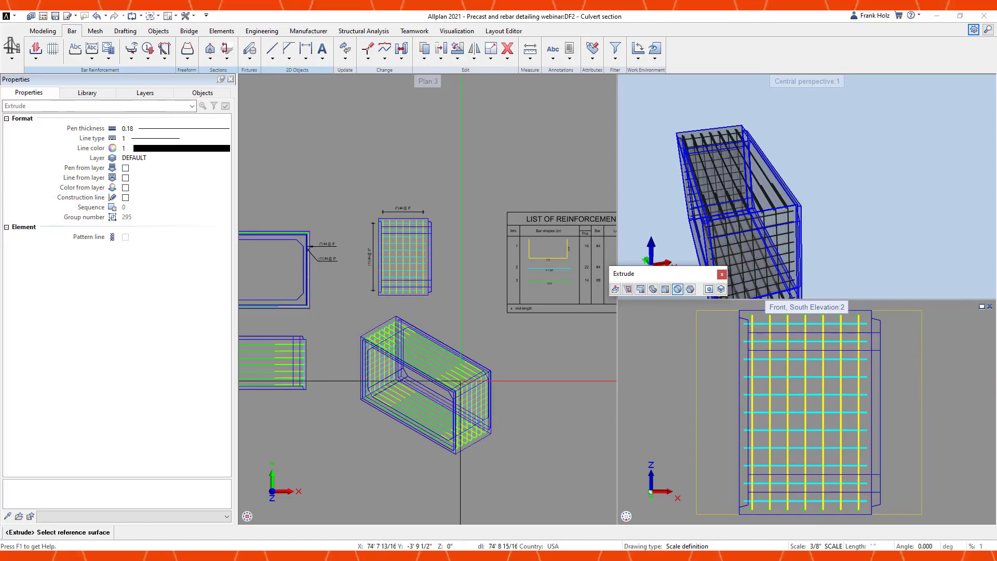
ctrl+drag(771, 217, 826, 203)
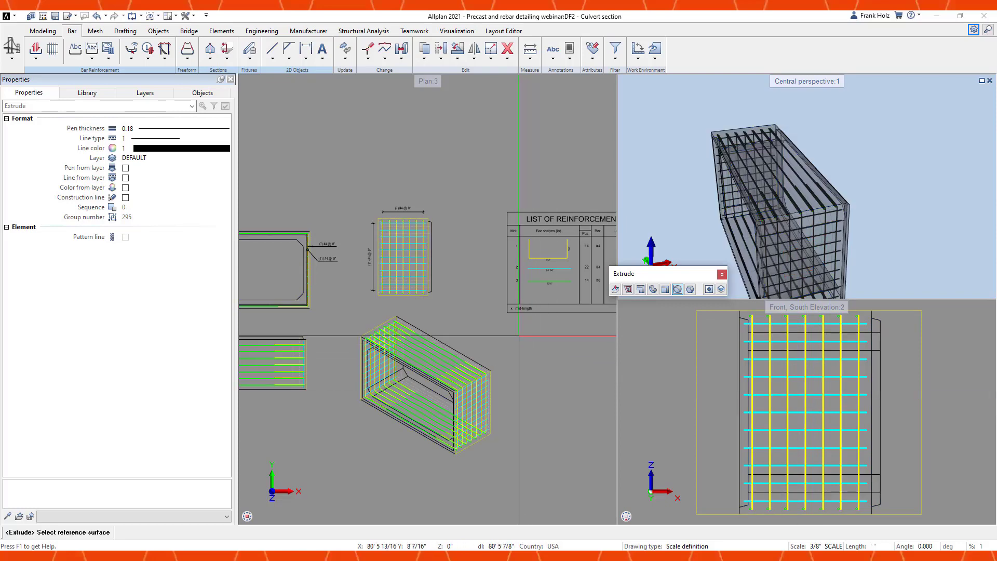
shift+middle_drag(793, 253, 758, 248)
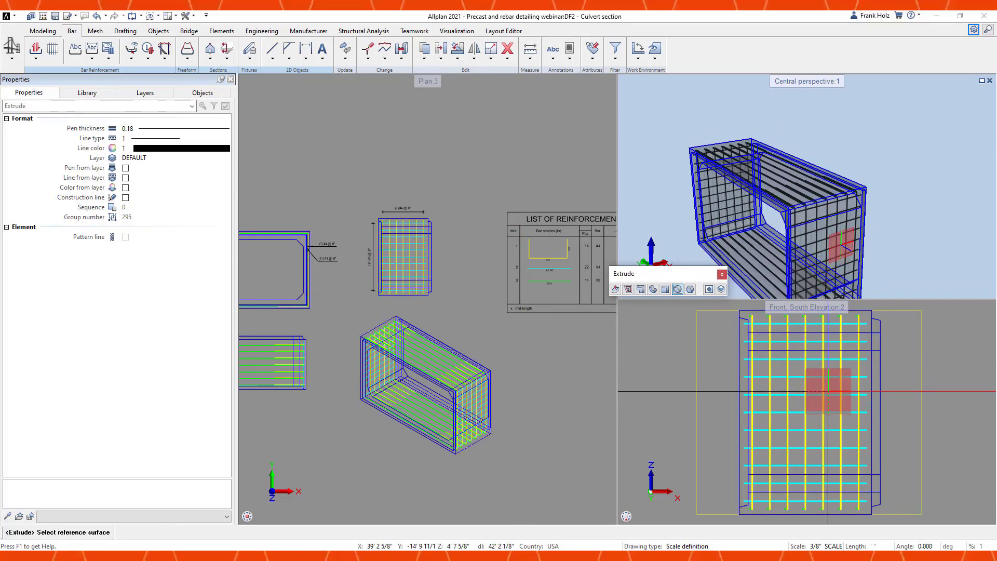
scroll(823, 397, up, 2)
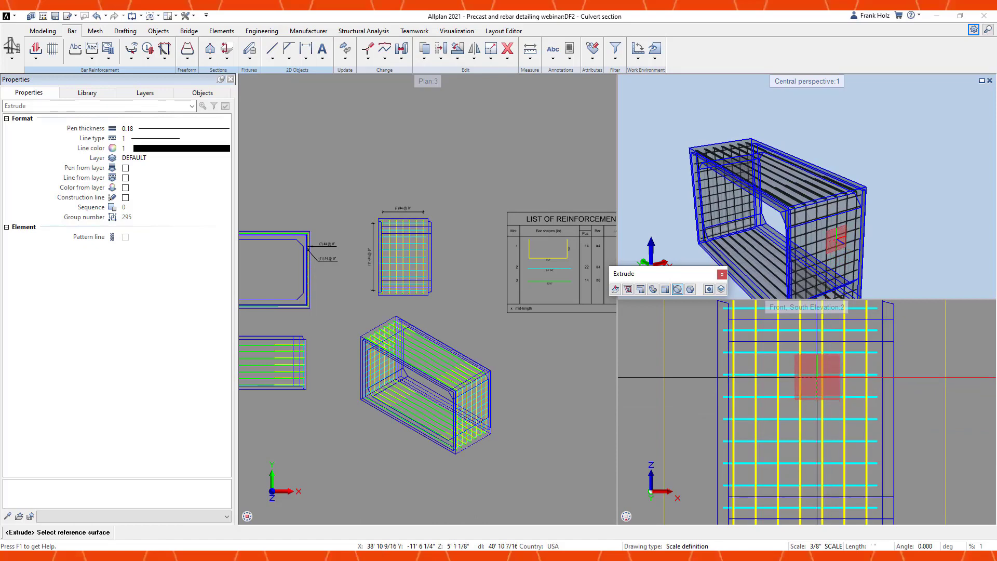
click(817, 378)
click(818, 371)
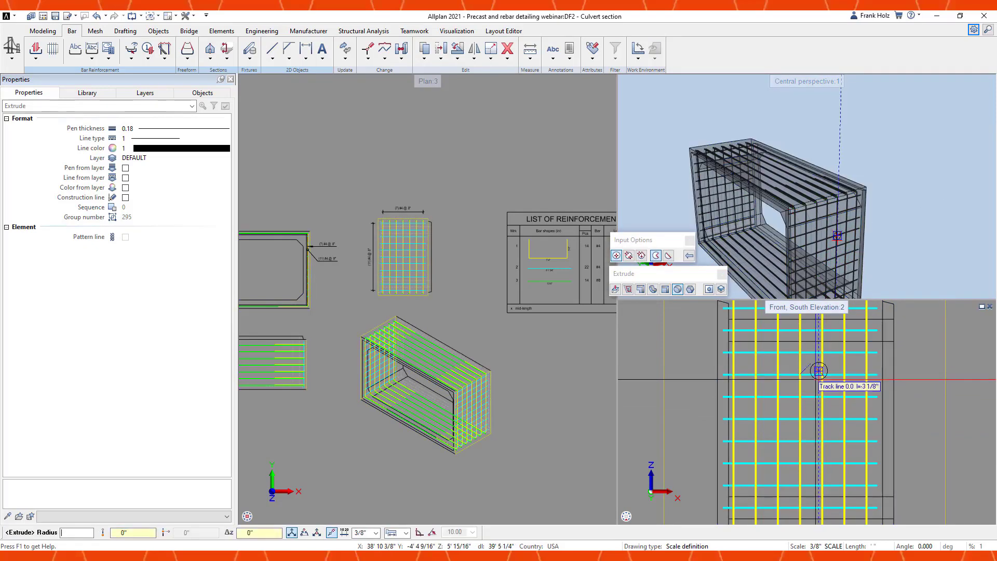
click(805, 398)
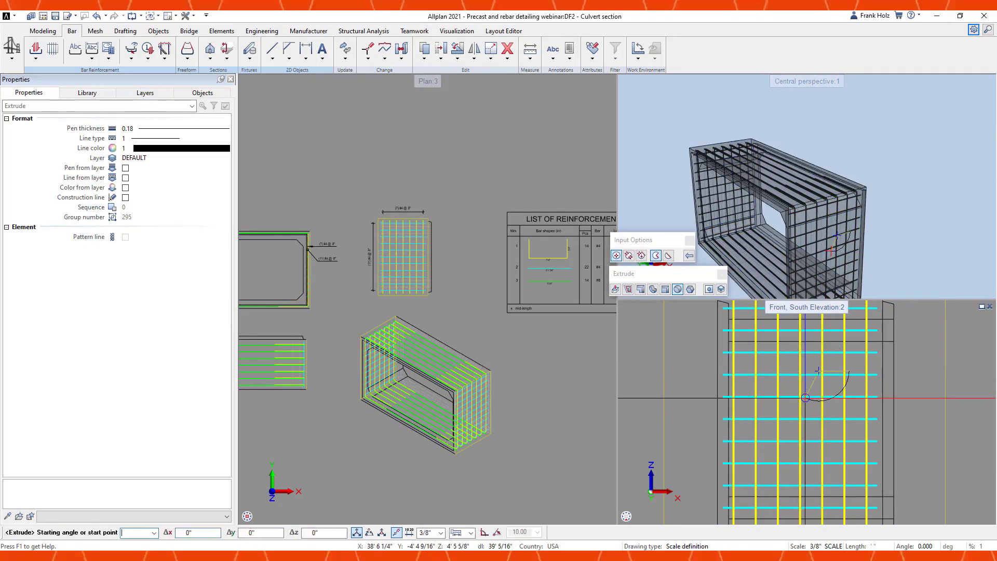
click(582, 337)
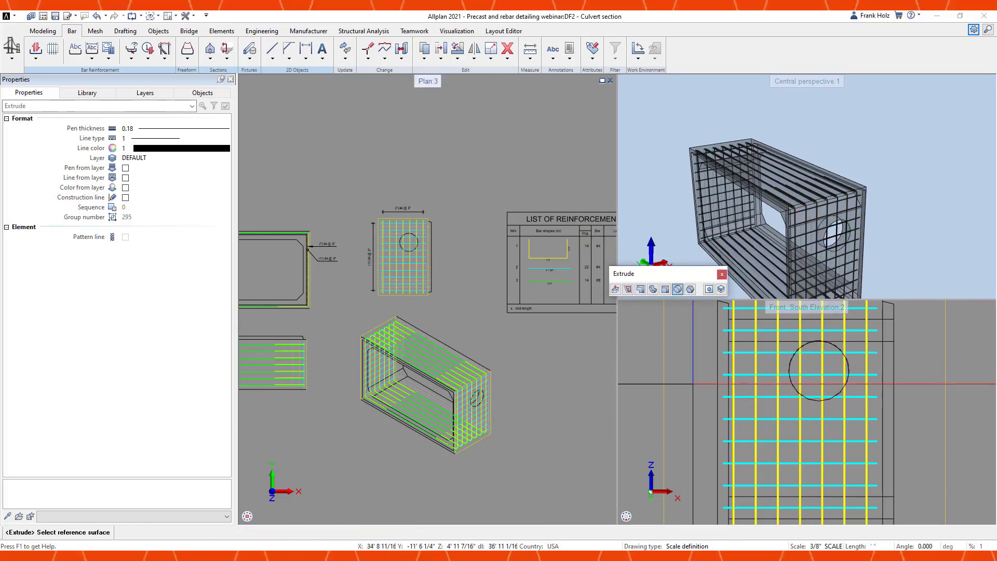
key(Escape)
scroll(834, 254, down, 1)
drag(833, 254, 753, 187)
scroll(812, 212, up, 1)
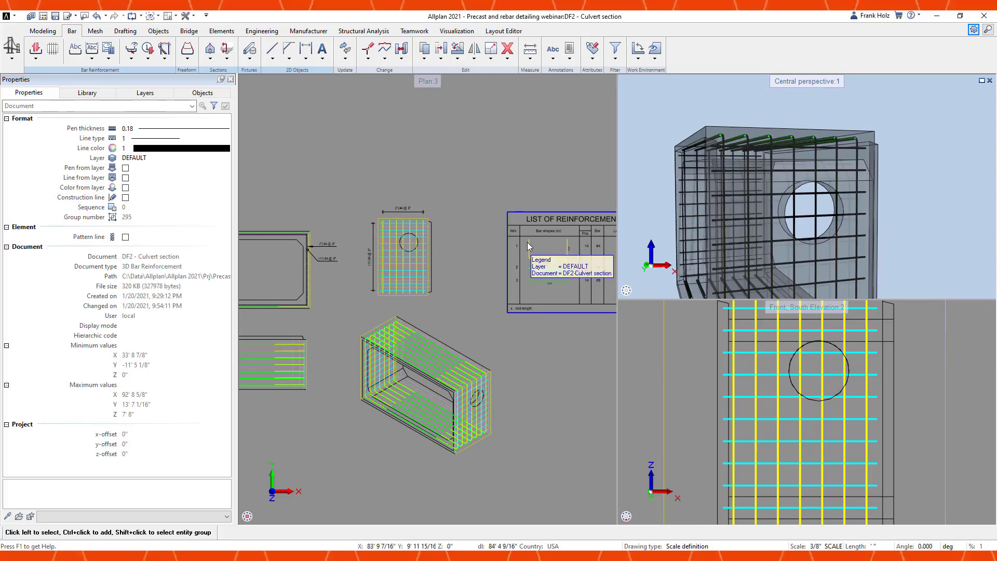
- Cut the horizontal #4 wall bars around the circular opening with Modify Placing Geometry, keeping 2" concrete cover
scroll(408, 244, up, 6)
middle_drag(433, 274, 436, 277)
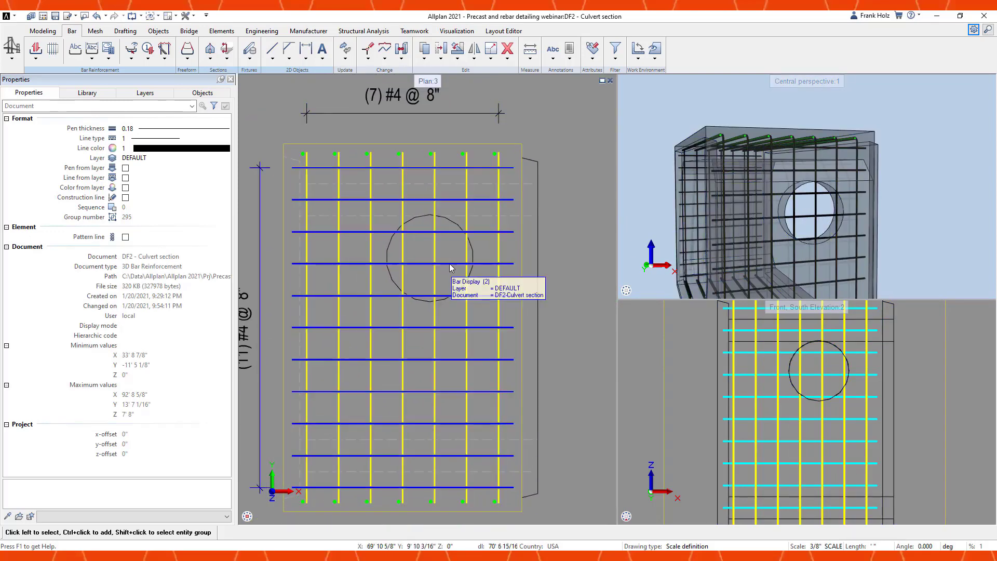
right_click(449, 264)
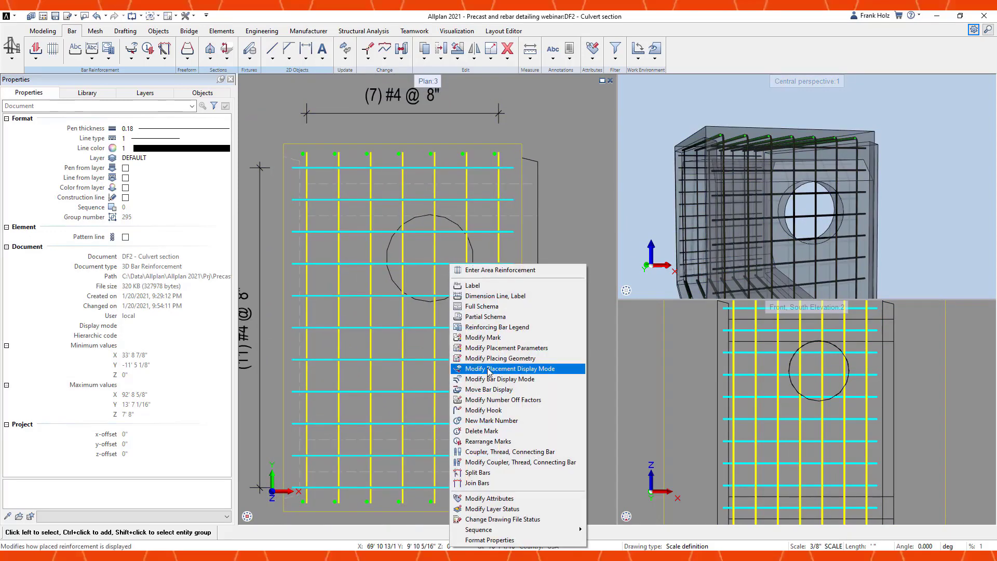
click(502, 358)
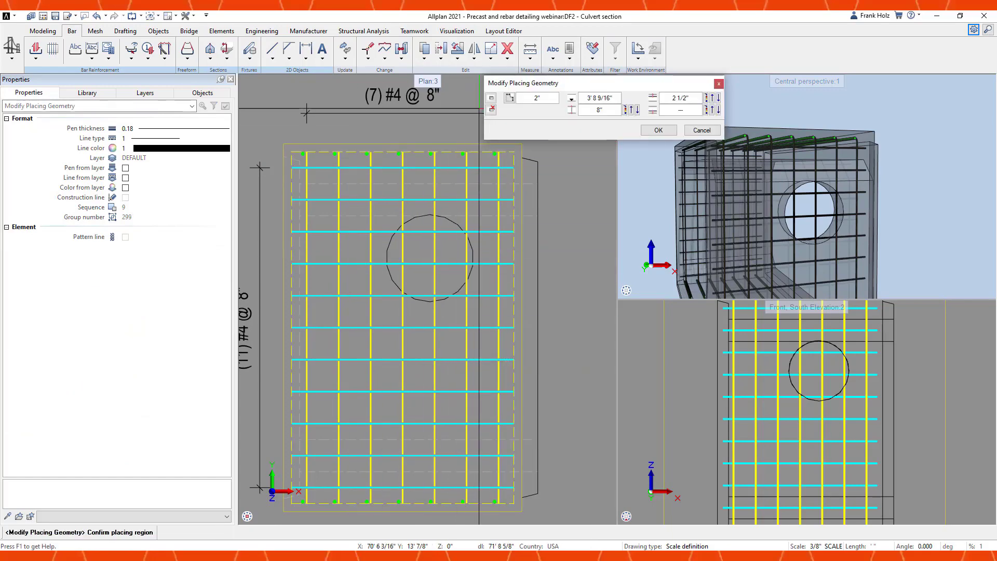
click(492, 102)
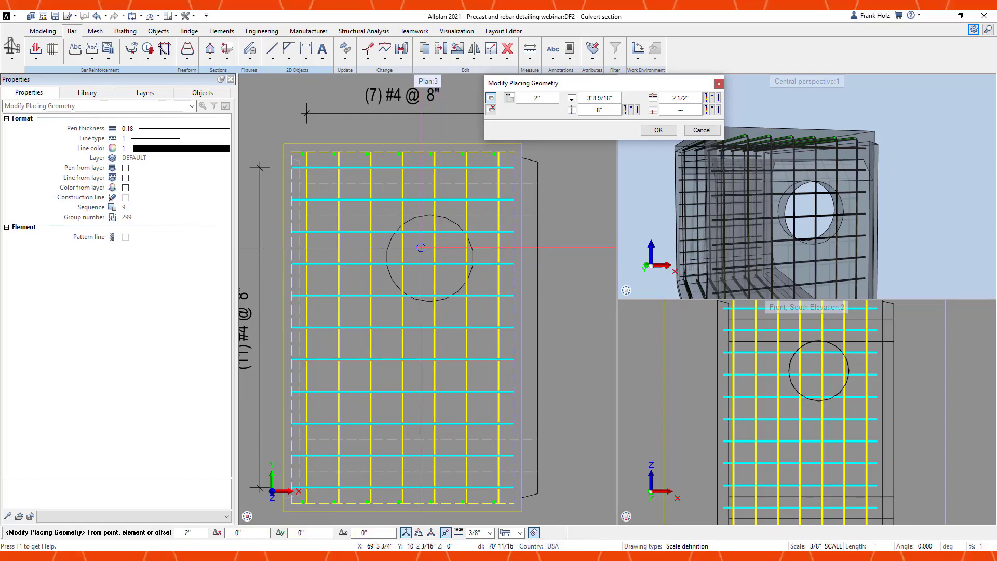
click(421, 248)
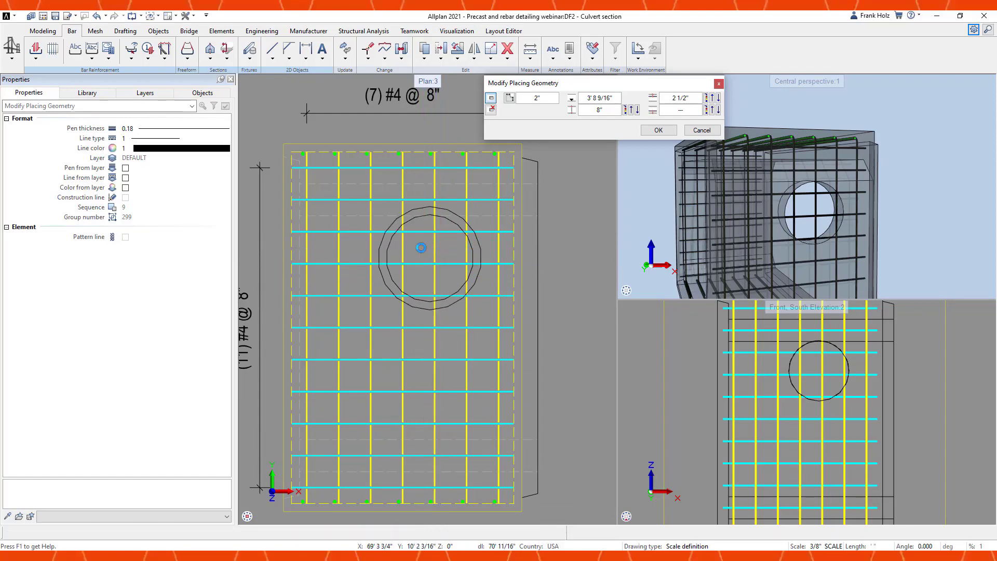
click(658, 130)
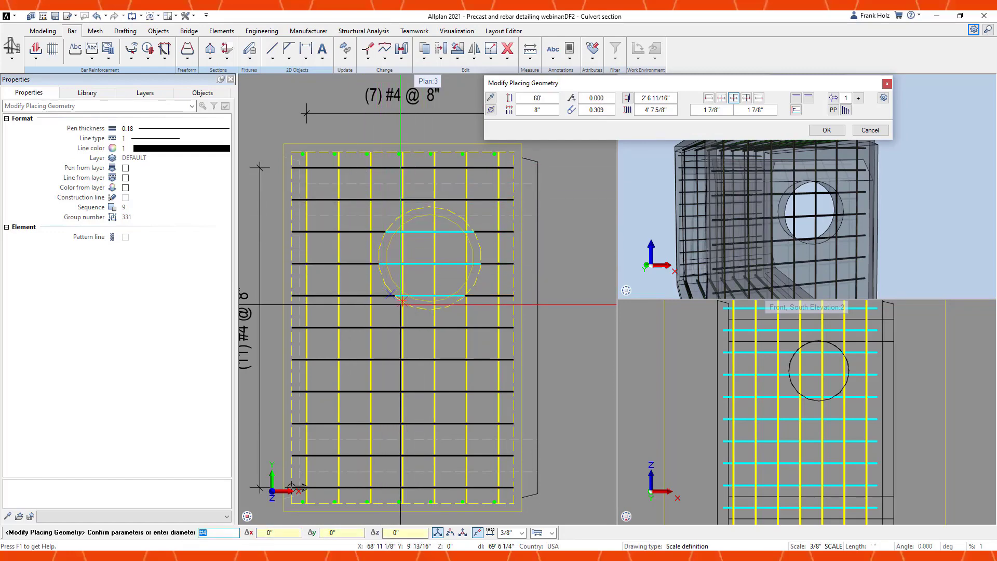
click(827, 130)
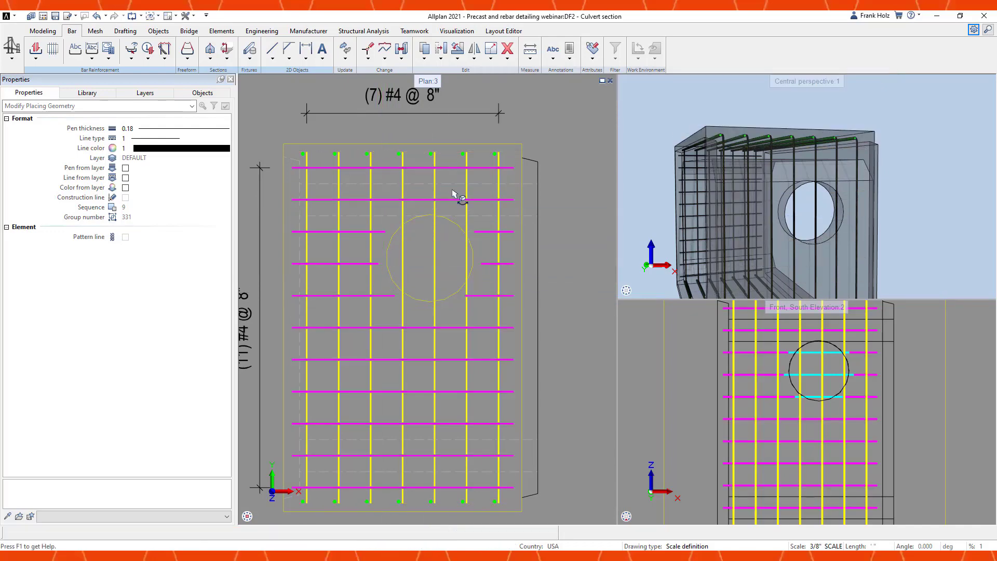
- Cut the vertical #4 wall bars around the circular opening with 2" cover and check the bar schedule
click(403, 245)
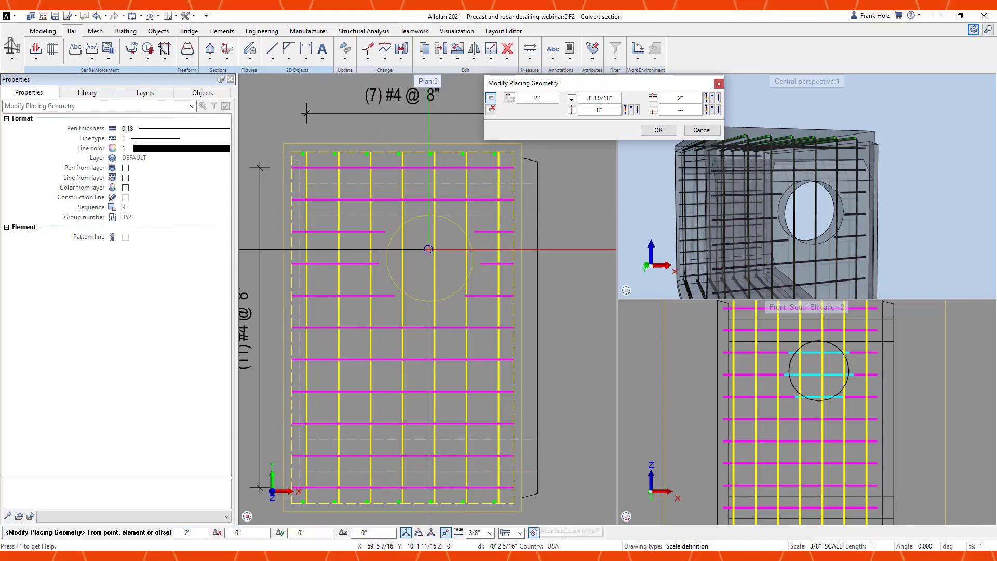
click(419, 261)
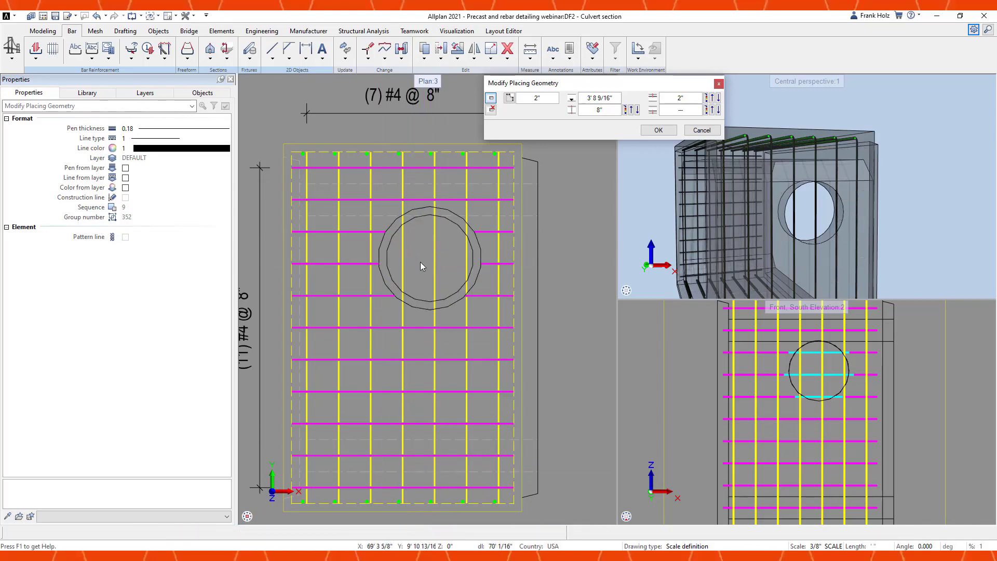
click(658, 130)
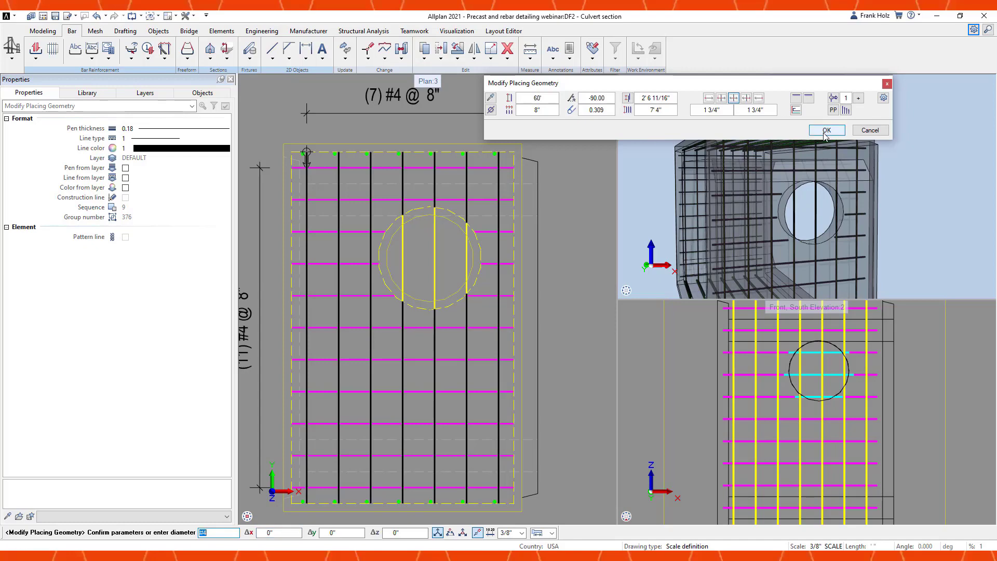
click(825, 132)
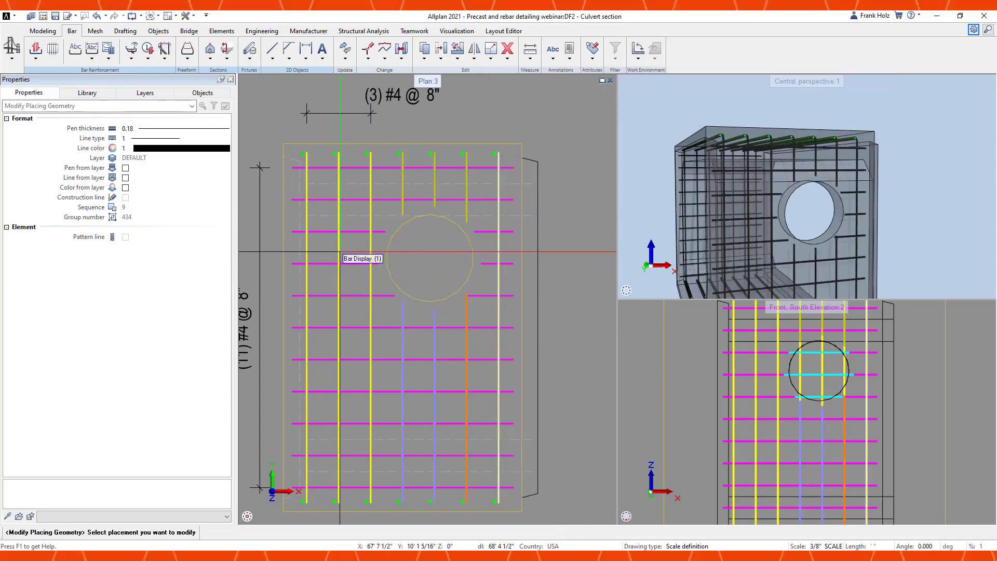
scroll(336, 252, down, 3)
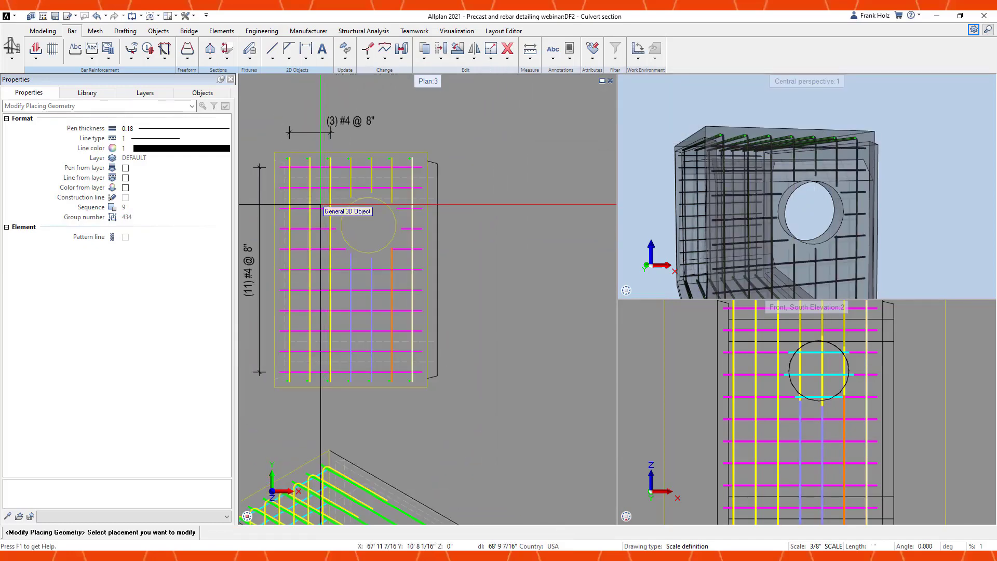
key(Escape)
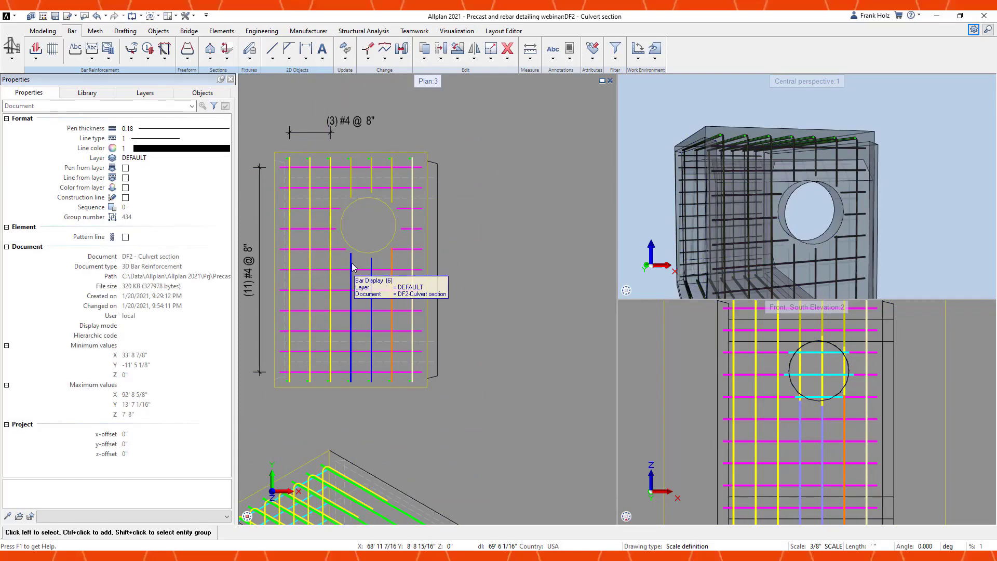
scroll(345, 259, down, 4)
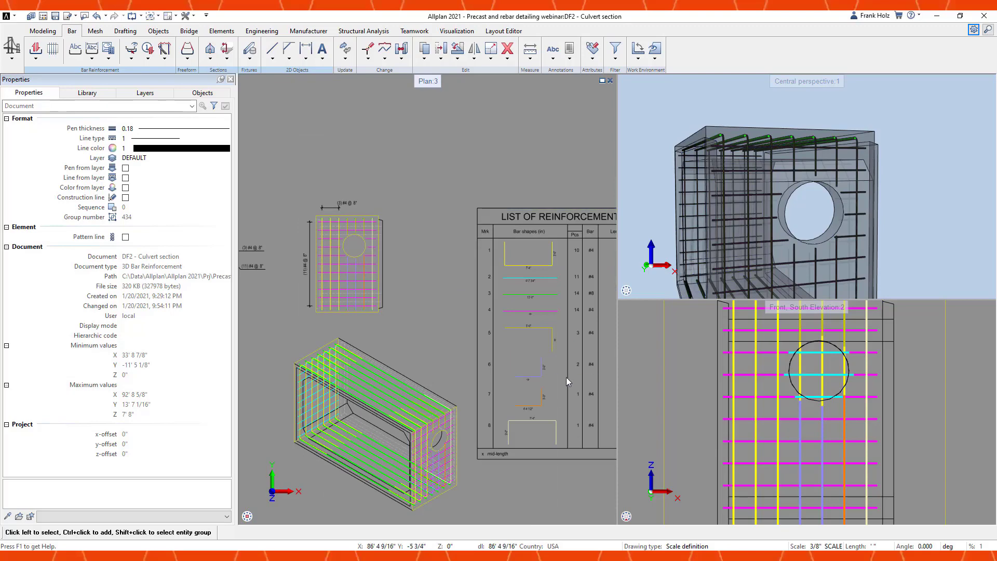
scroll(550, 369, up, 1)
middle_drag(534, 358, 503, 349)
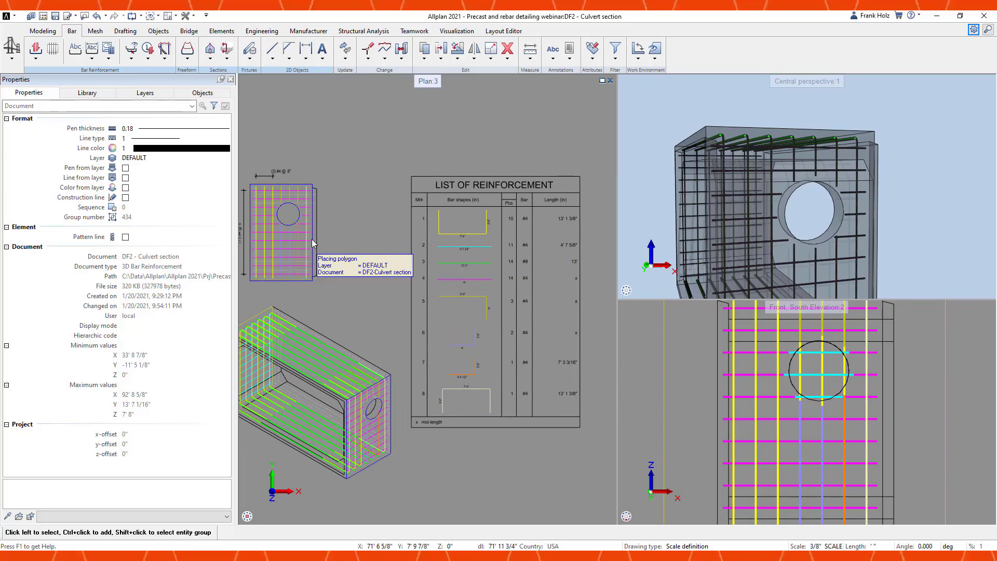
- Try moving the circular opening to the lower part of the wall with Stretch Entities, and undo the move
middle_drag(302, 242, 374, 260)
scroll(339, 230, up, 4)
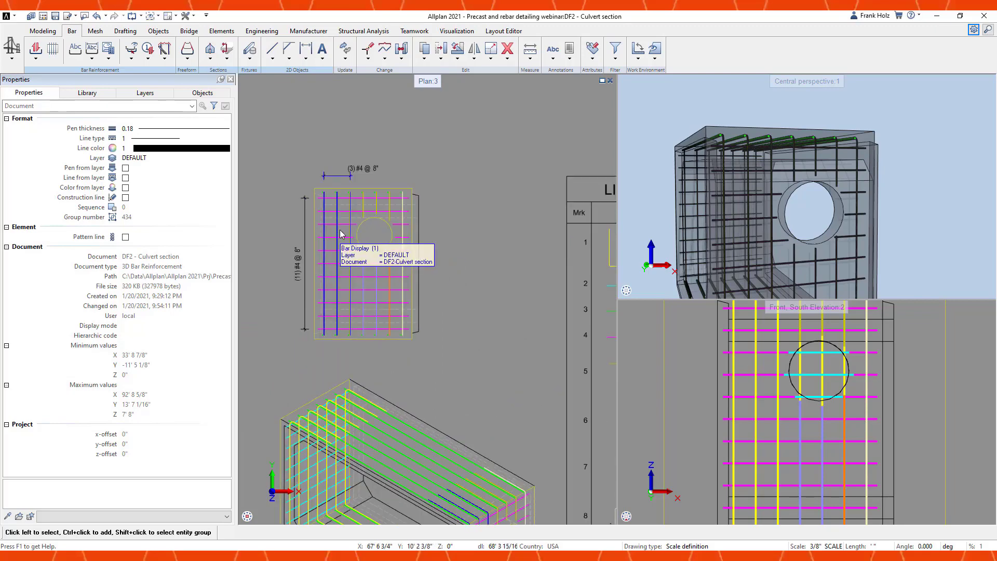
key(s)
drag(358, 207, 415, 272)
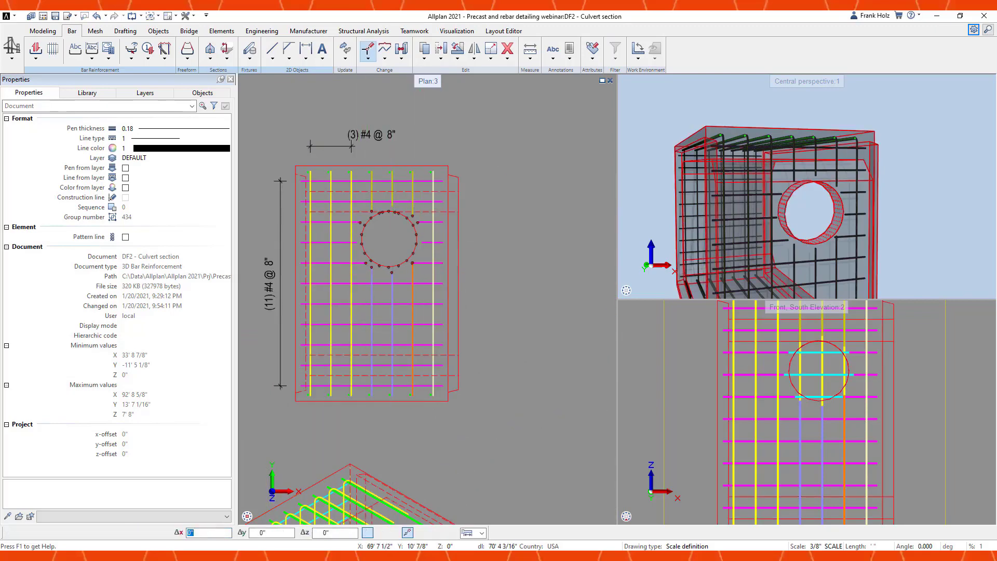
click(393, 236)
click(361, 316)
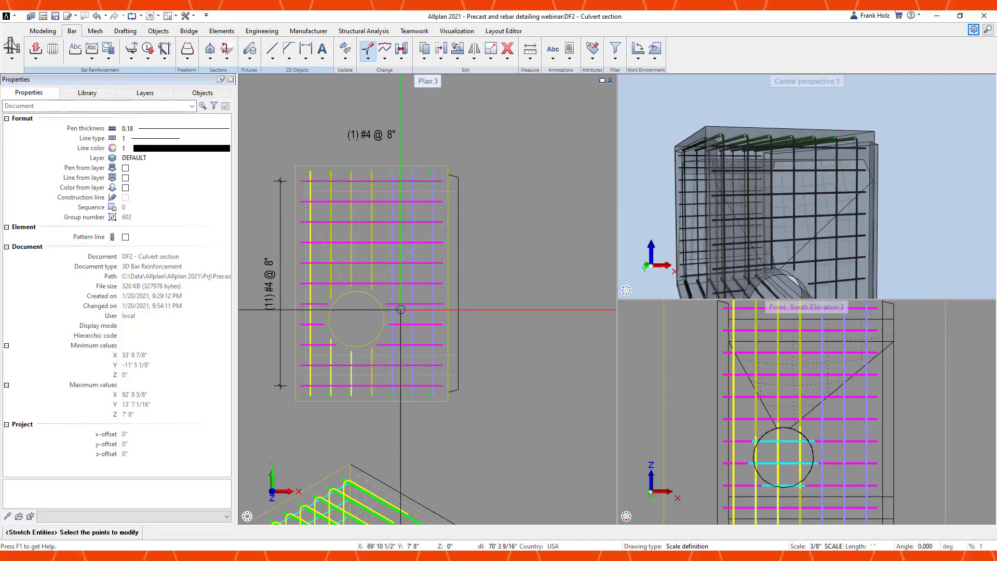
key(ctrl+z)
scroll(368, 220, up, 2)
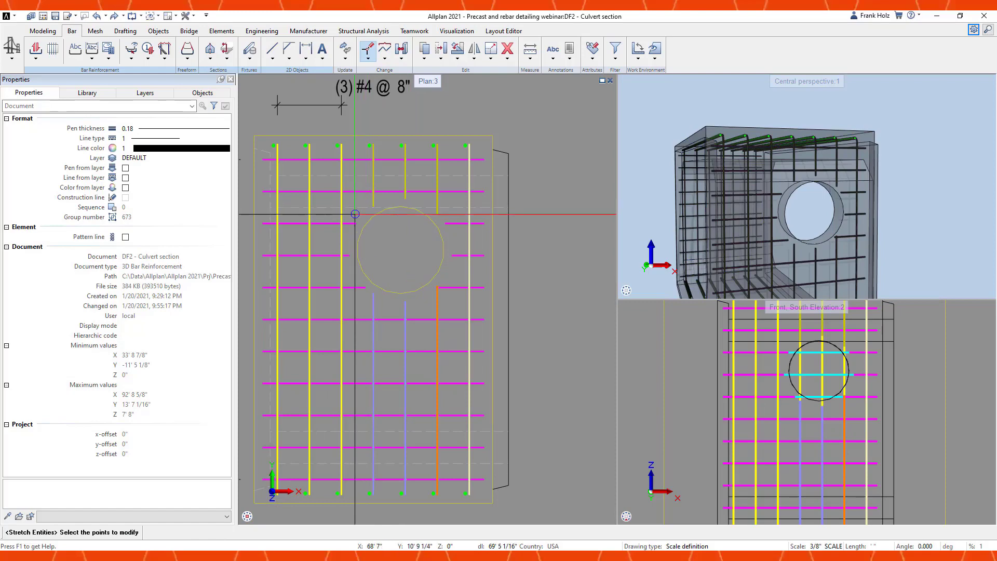
scroll(378, 215, down, 2)
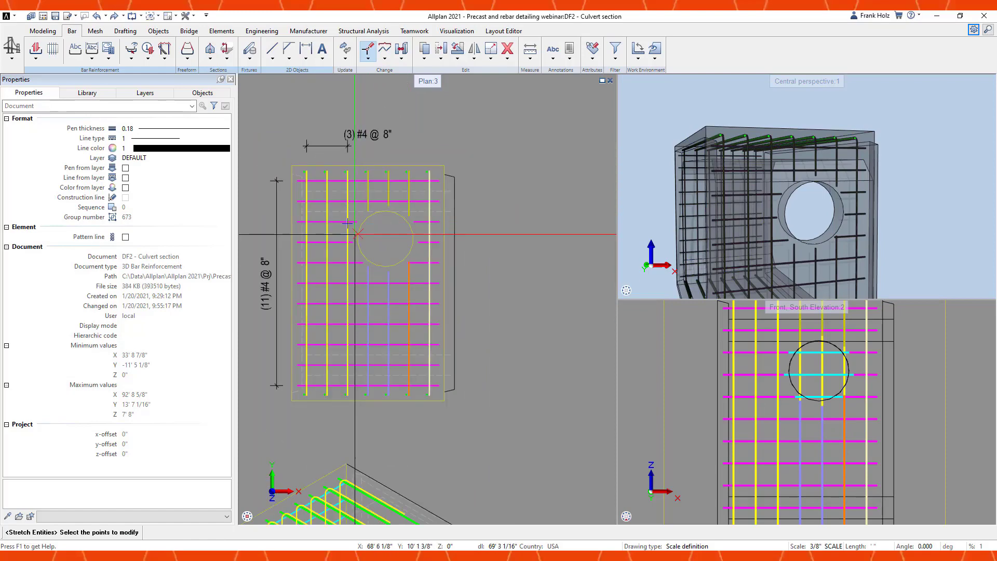
- Redo the opening's move to compare the bar schedule, and undo it again
key(Escape)
key(ctrl+y)
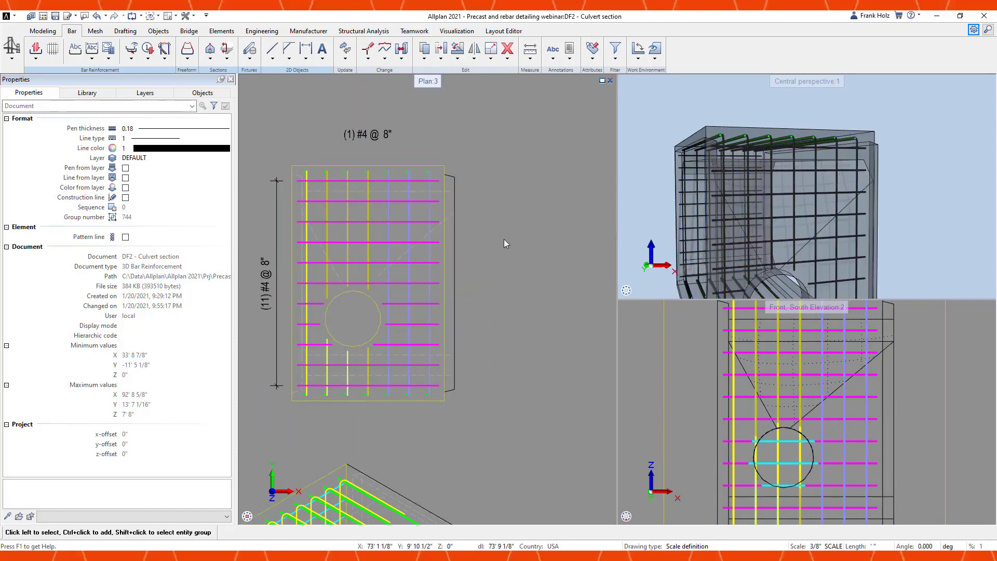
scroll(358, 265, down, 4)
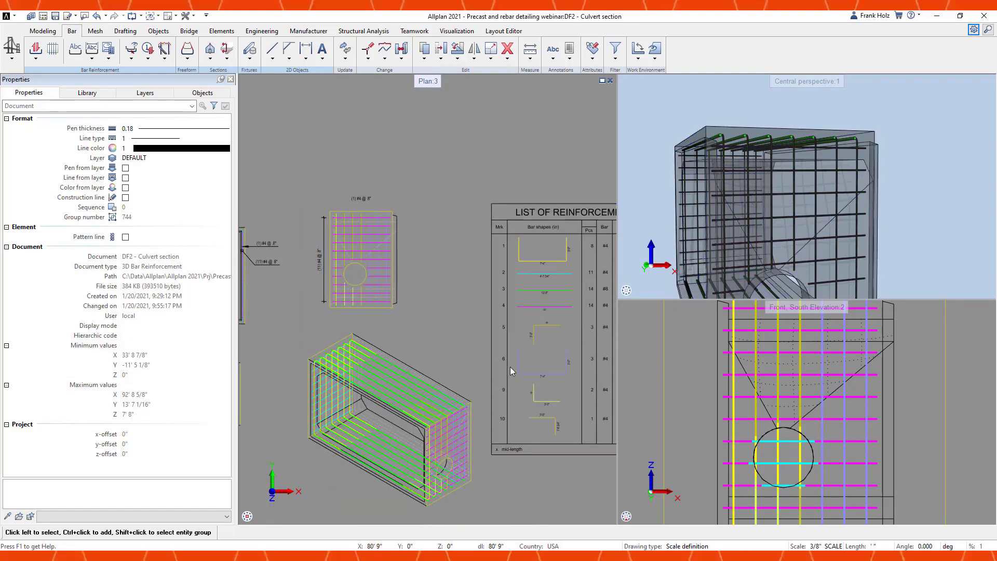
key(ctrl+z)
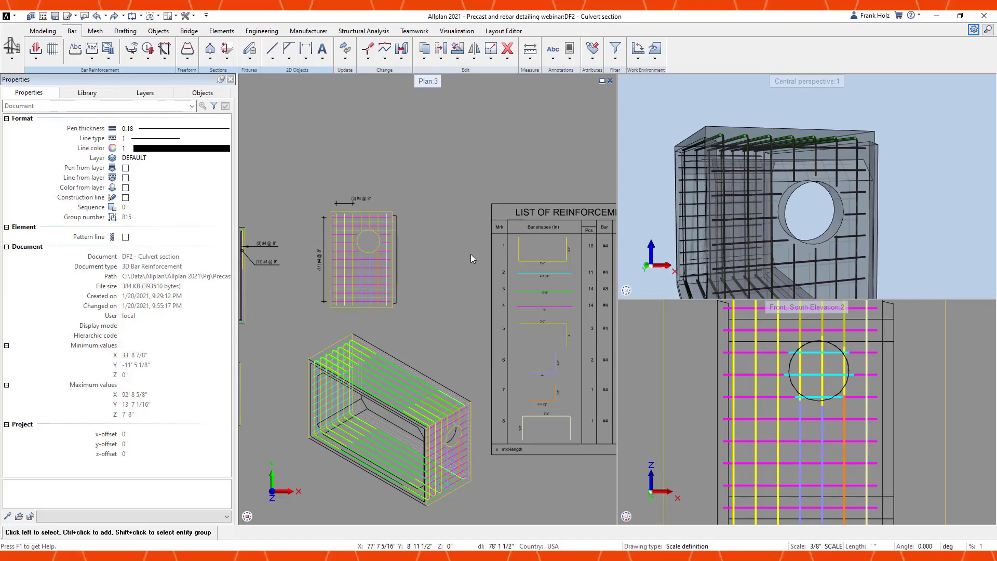
- Open drawing file 1, "Double run", from the building structure
scroll(475, 250, down, 2)
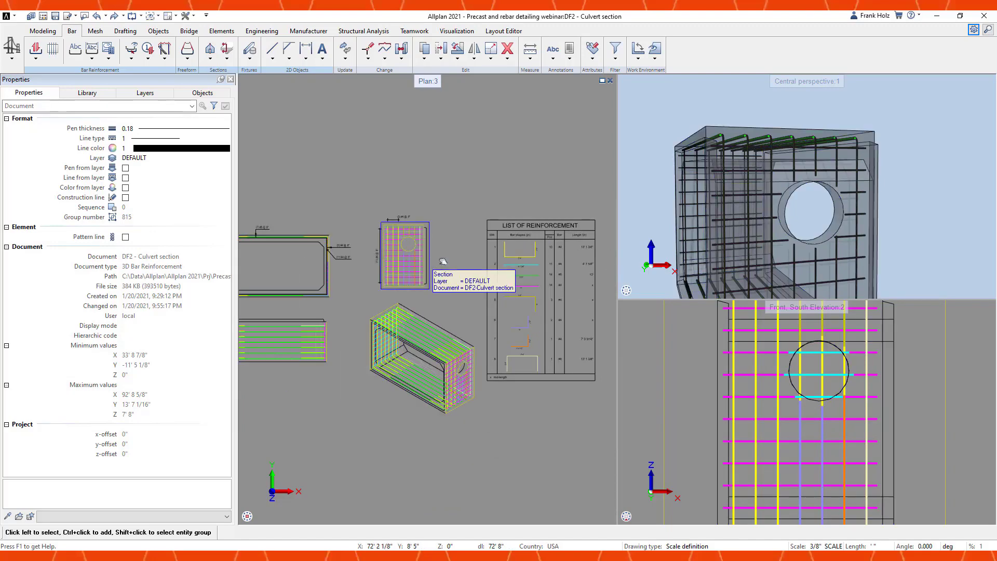
scroll(475, 259, down, 1)
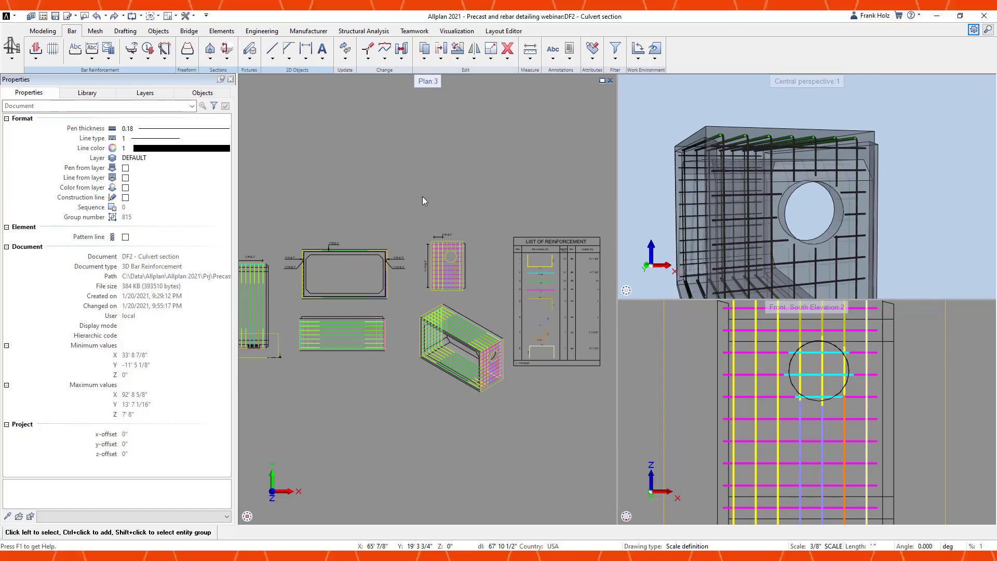
key(F2)
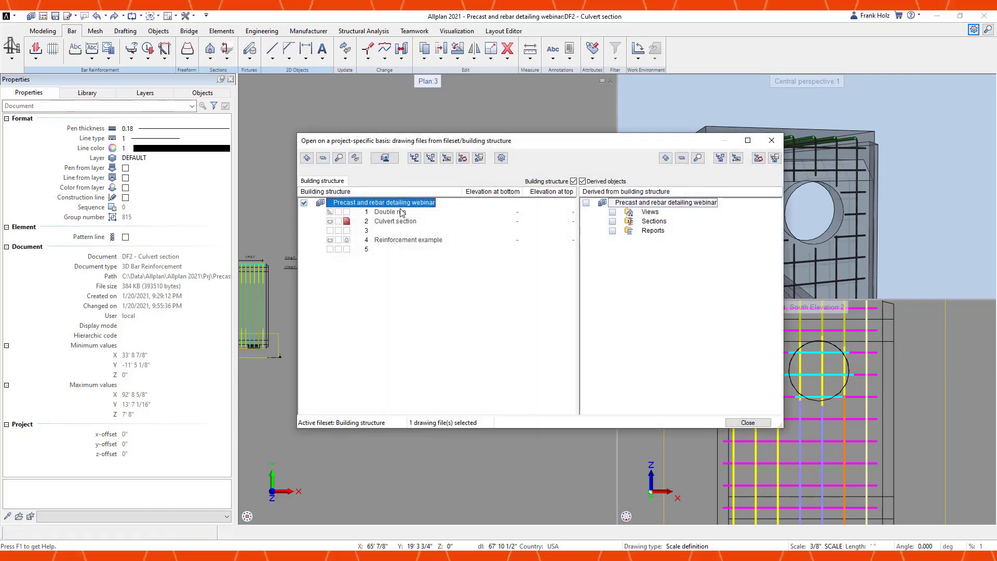
double_click(393, 212)
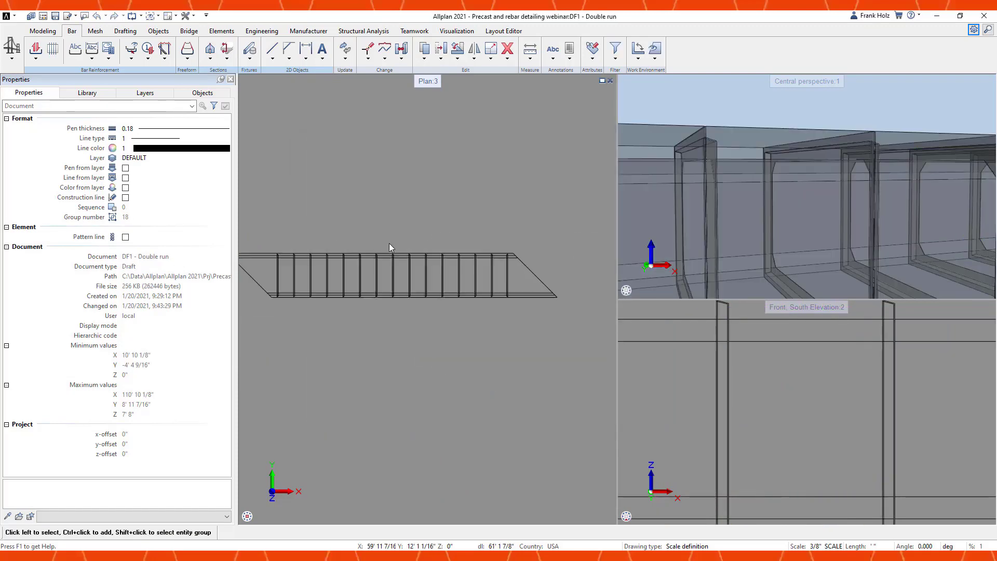
- Copy the entire culvert run along its skewed end line as a second parallel run and inspect both in perspective
drag(291, 235, 514, 289)
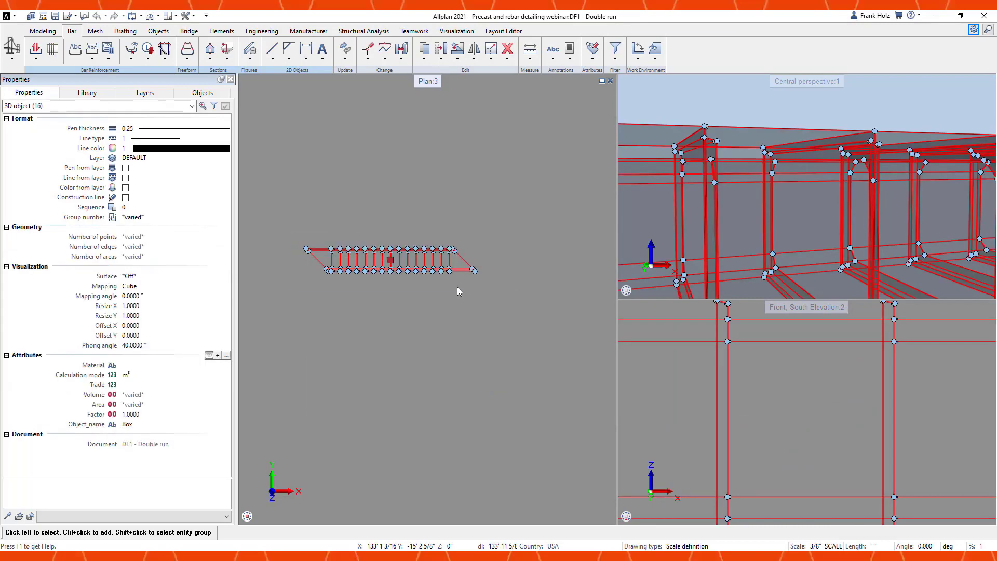
key(ctrl+c)
scroll(314, 267, up, 3)
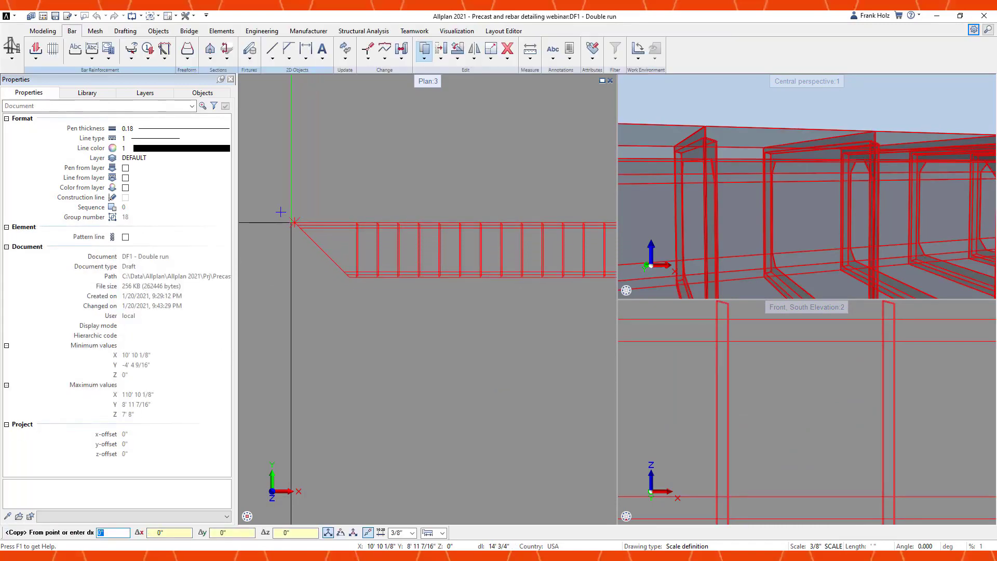
click(281, 212)
scroll(341, 261, up, 4)
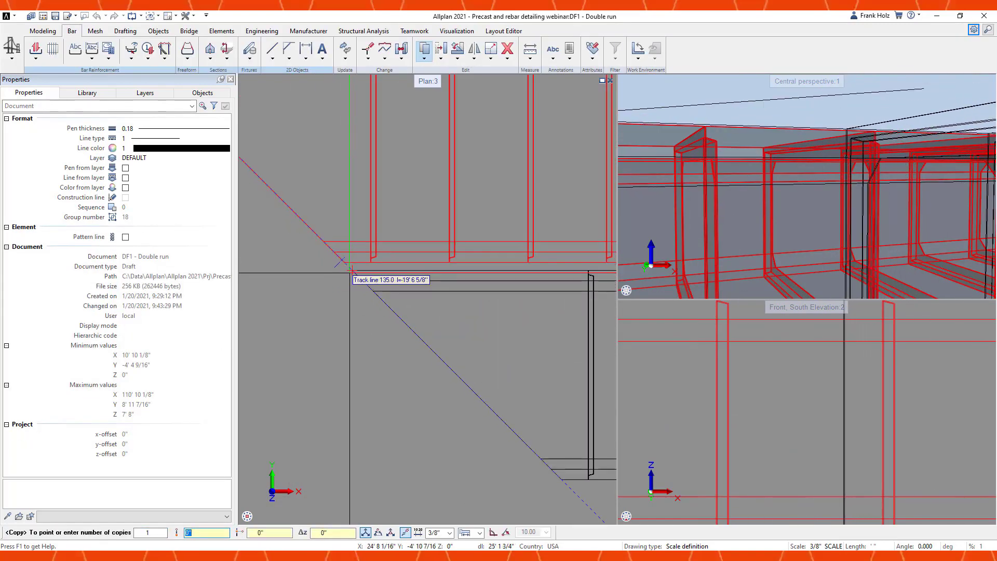
click(350, 269)
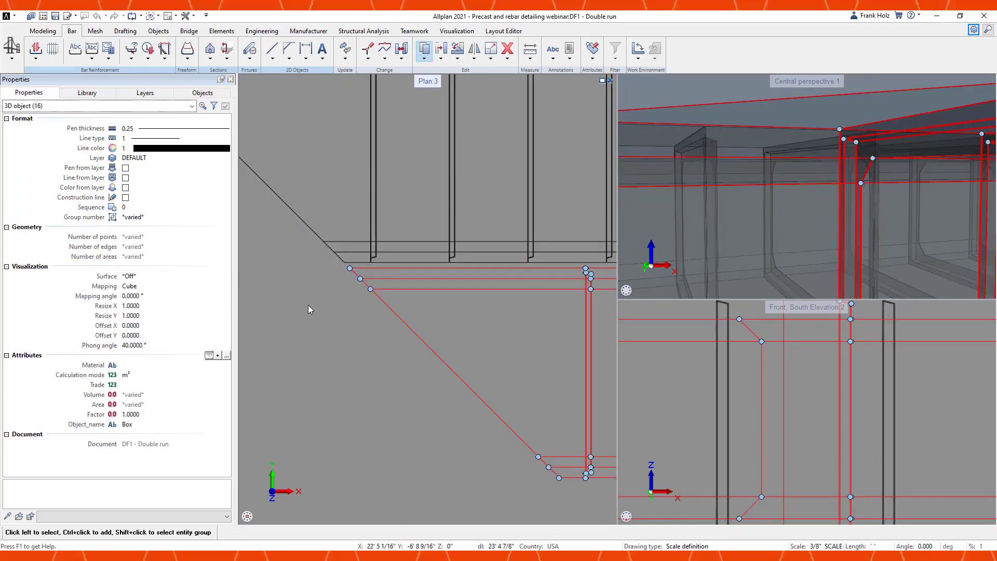
scroll(303, 314, down, 6)
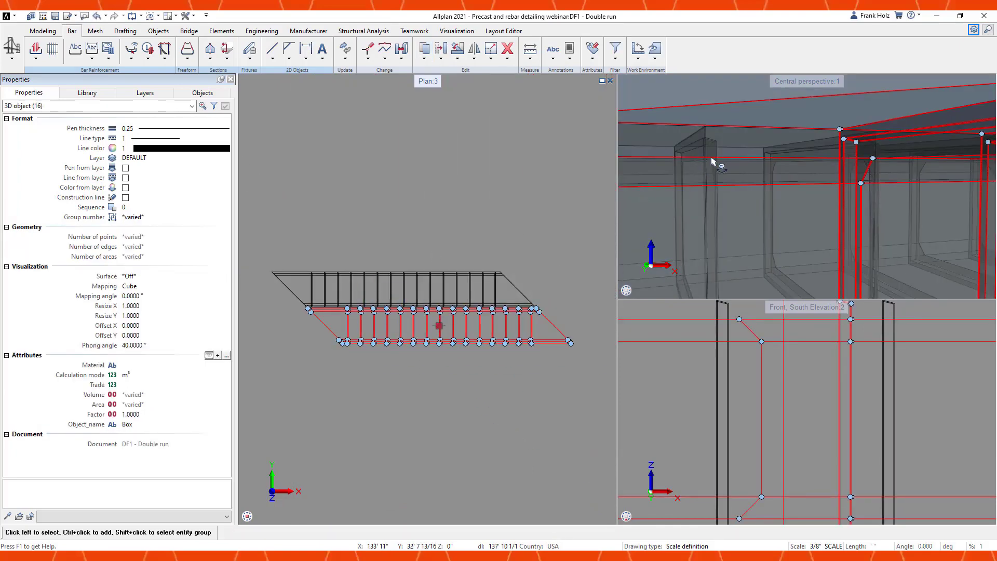
drag(711, 161, 825, 236)
scroll(825, 236, down, 3)
middle_drag(671, 240, 764, 214)
drag(747, 213, 733, 241)
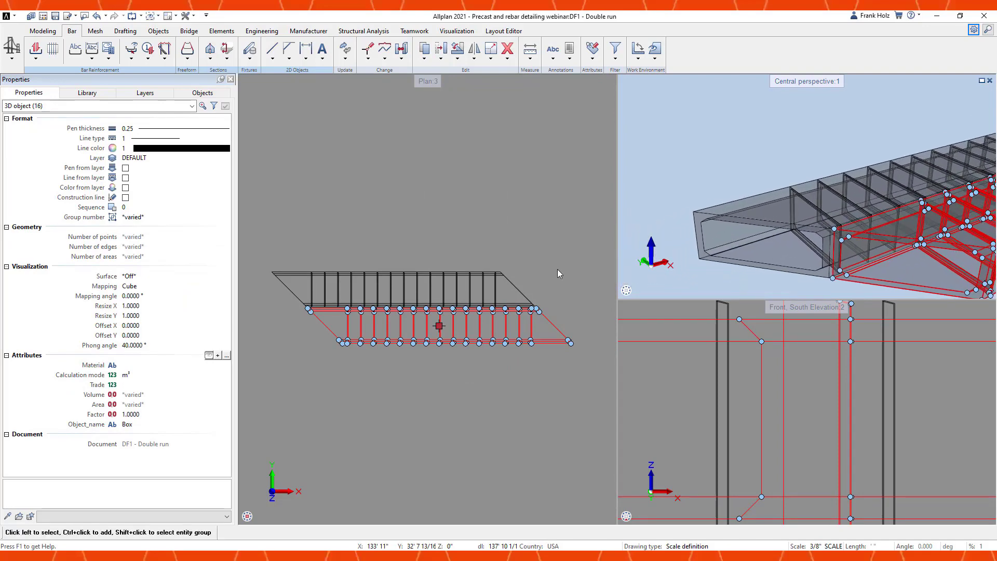
key(Escape)
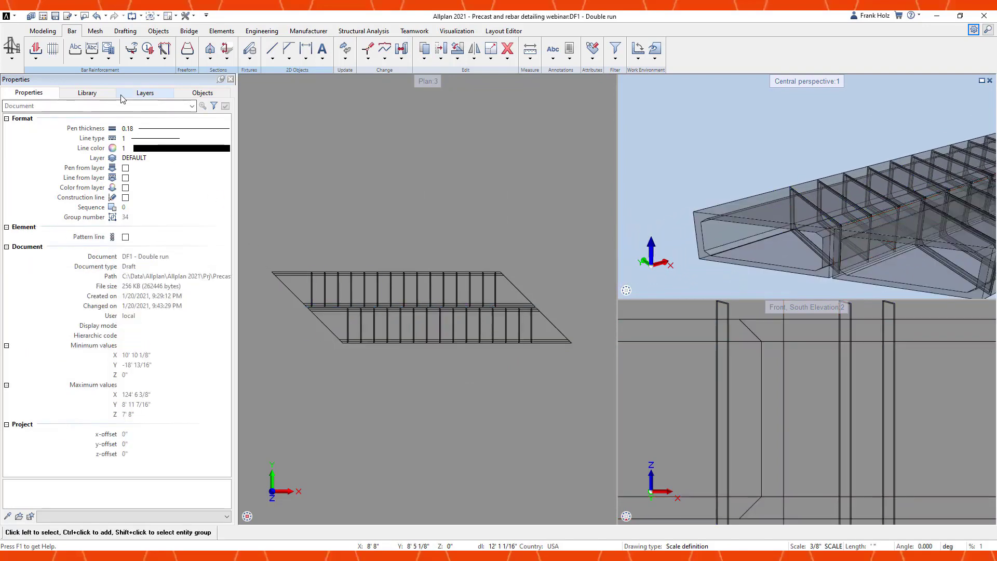
- Place the Skewed culvert part from the private USA Parts library, rotated -90°, centred on the first joint of the upper run
click(87, 94)
click(59, 109)
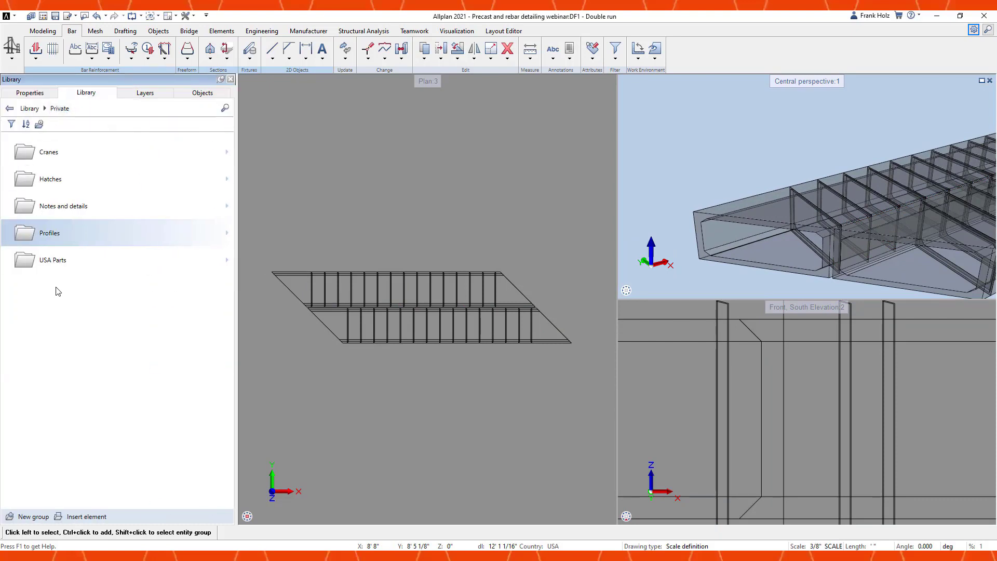
click(53, 260)
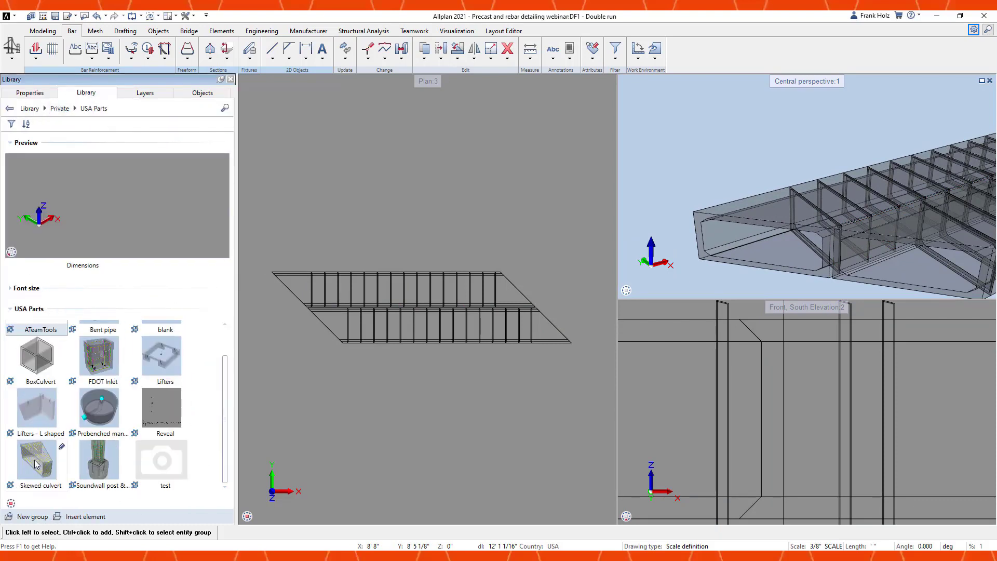
click(34, 463)
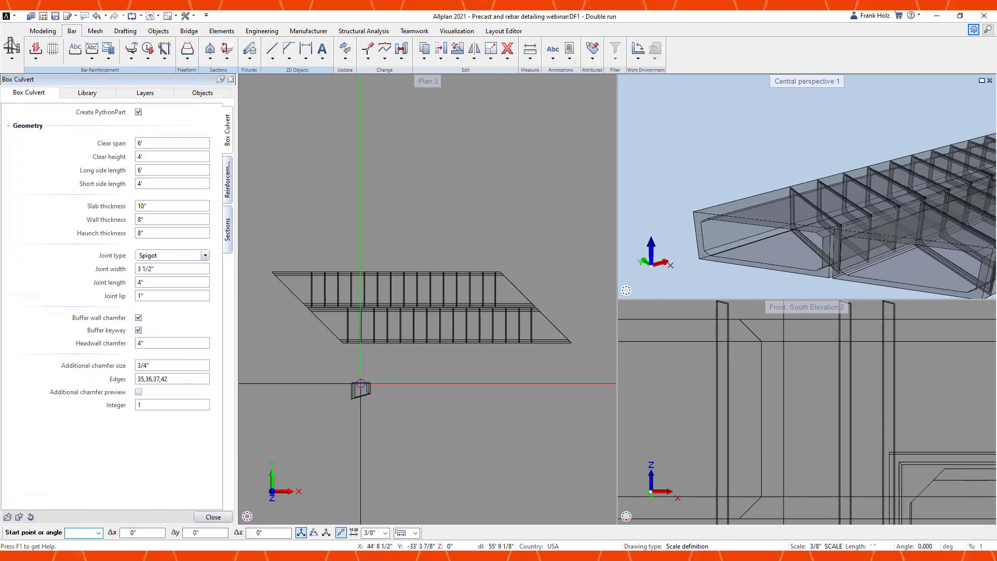
text(-90)
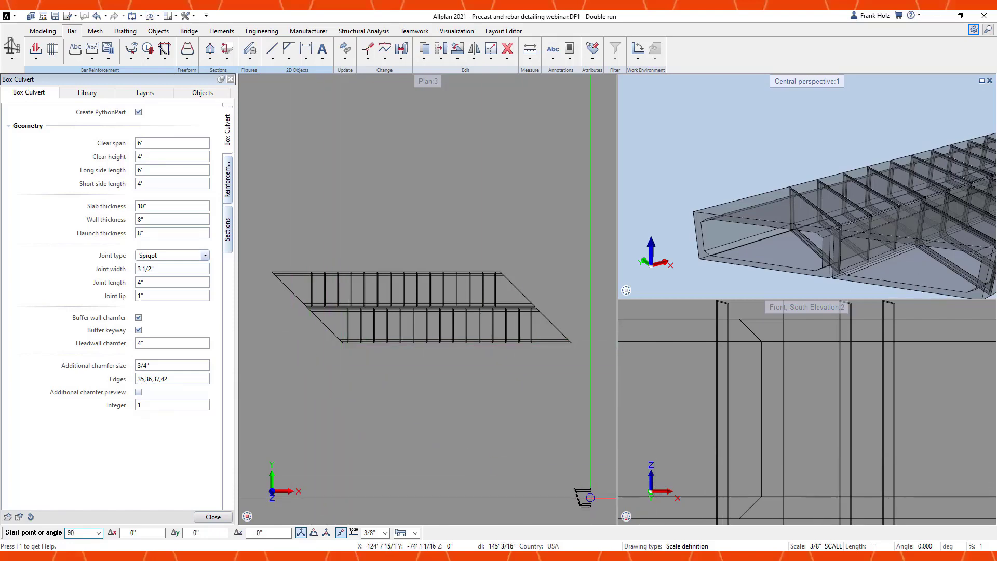
click(626, 493)
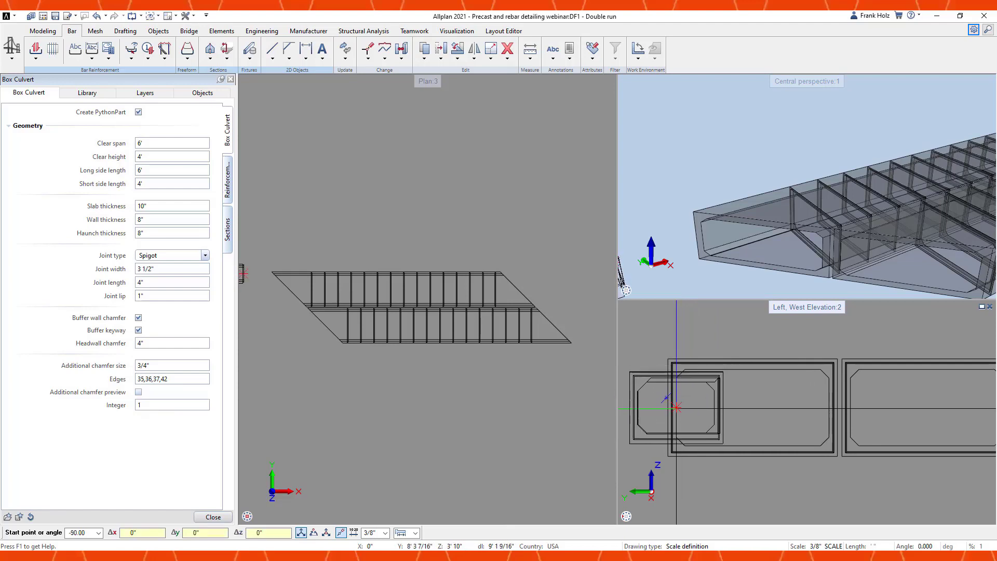
right_click(676, 407)
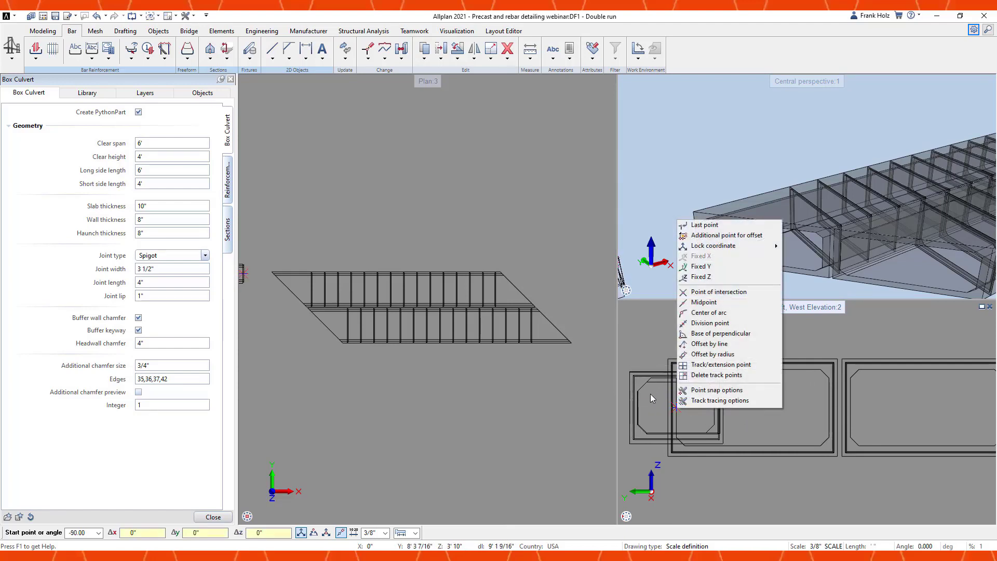
click(698, 278)
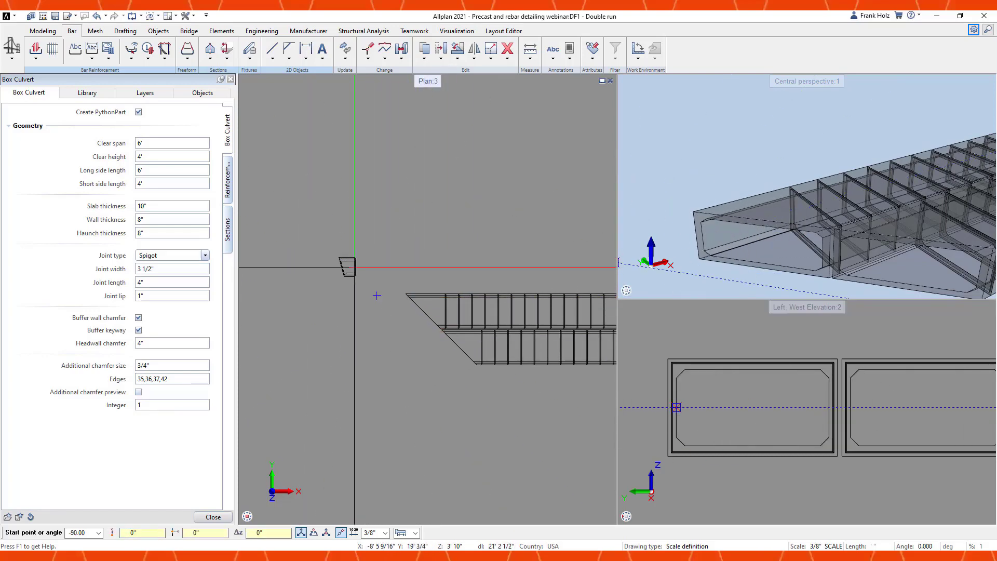
scroll(436, 293, up, 5)
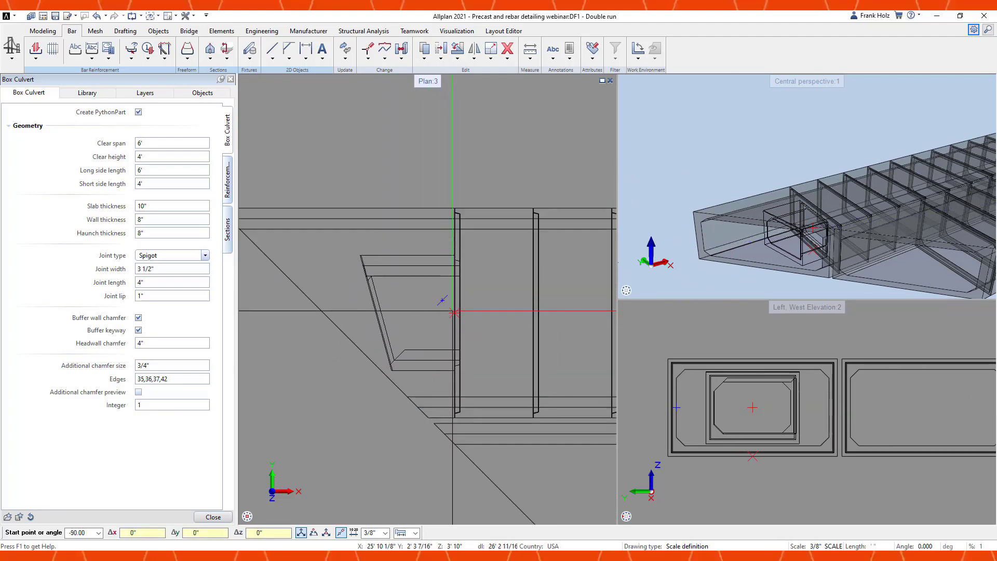
click(454, 313)
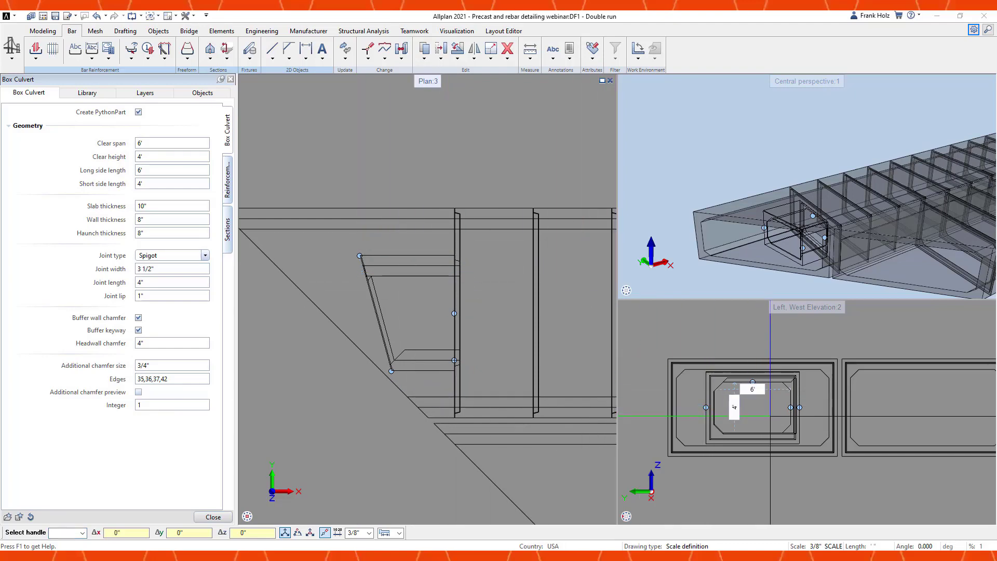
- Stretch the skewed culvert's cross section to match the run, with a 12' clear span and 6' clear height
scroll(770, 415, down, 2)
scroll(806, 417, up, 2)
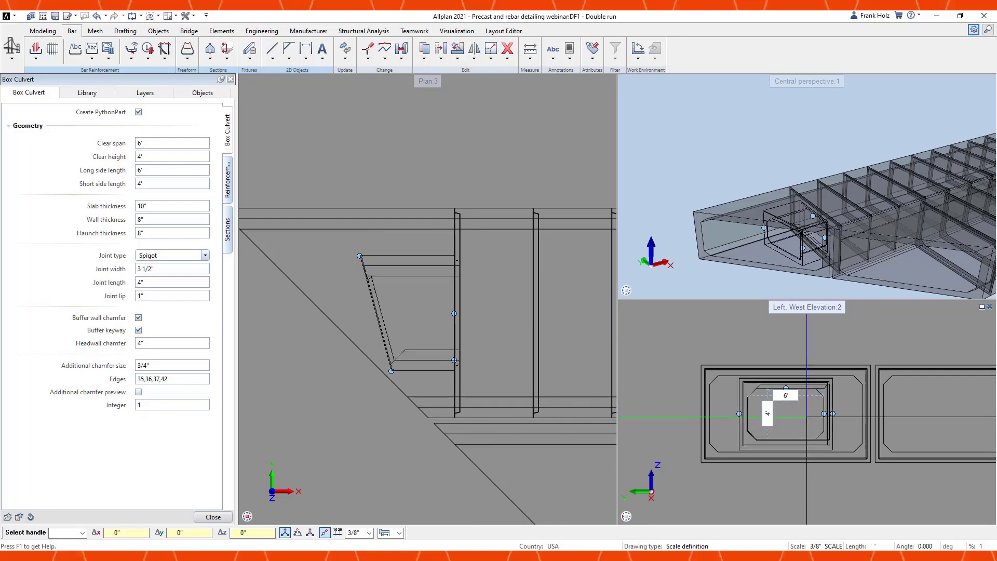
scroll(806, 416, up, 2)
click(824, 414)
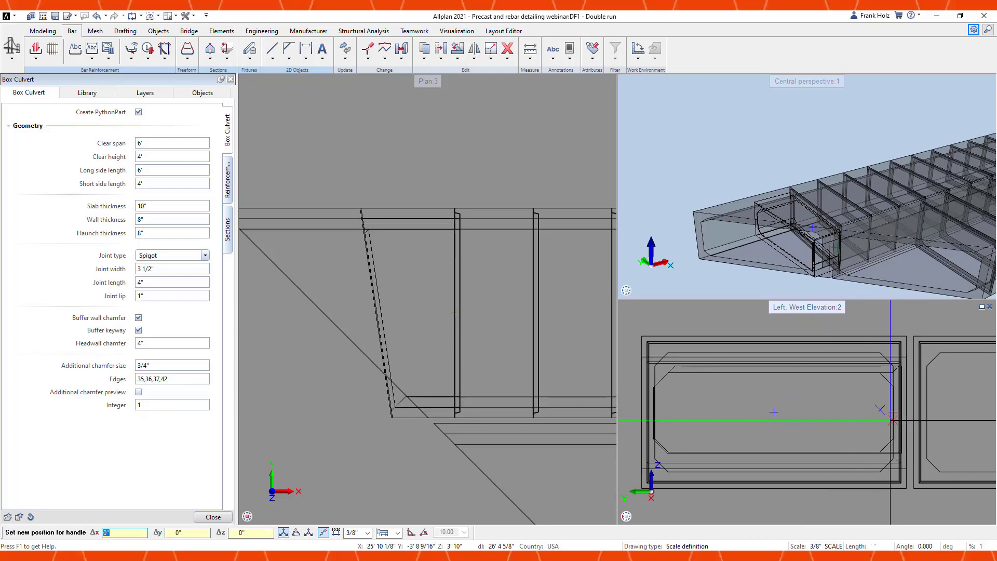
click(891, 412)
click(773, 372)
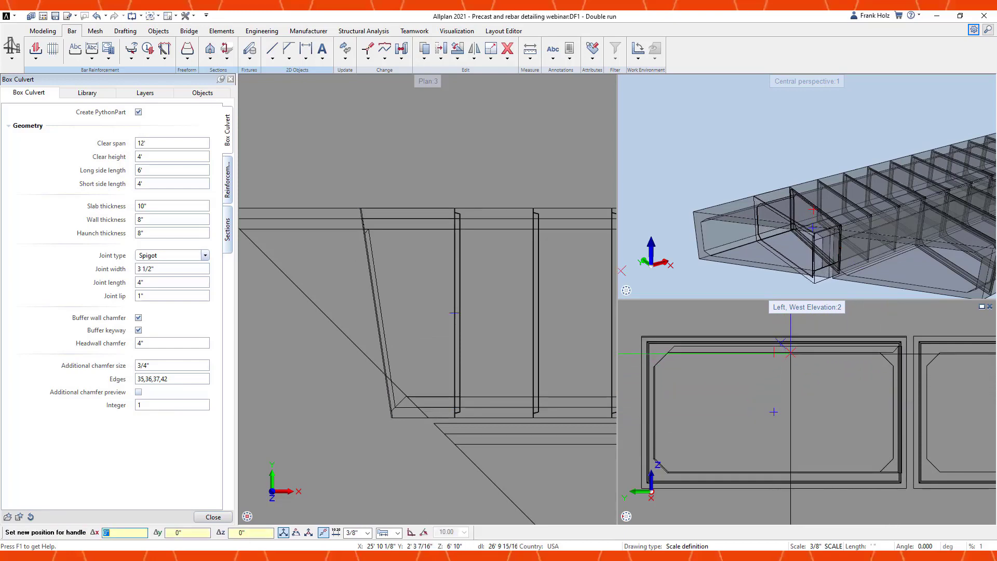
click(790, 352)
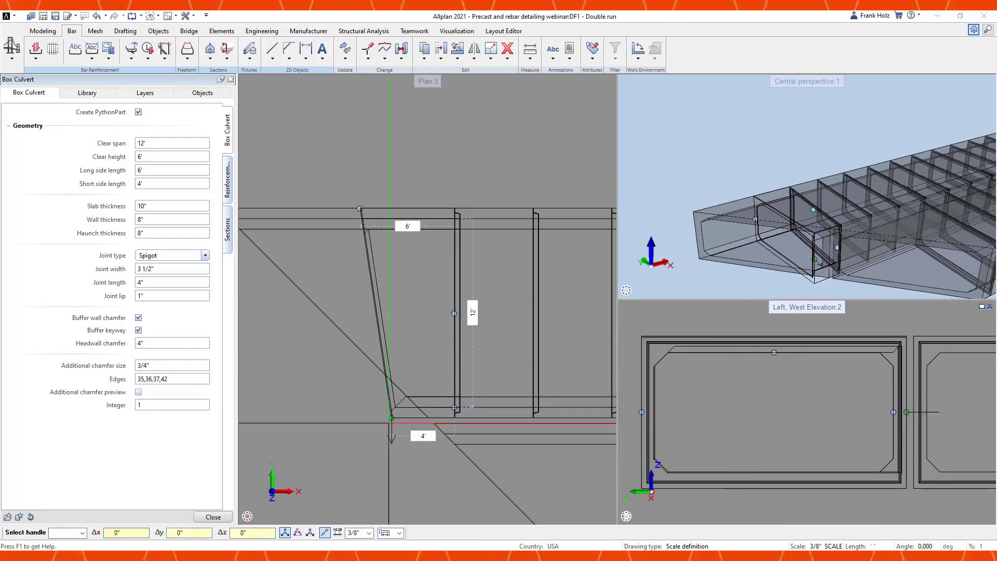
- Stretch the skewed culvert's sides to the run's skewed end line, with a 1' 8" short side and 15' long side
click(392, 417)
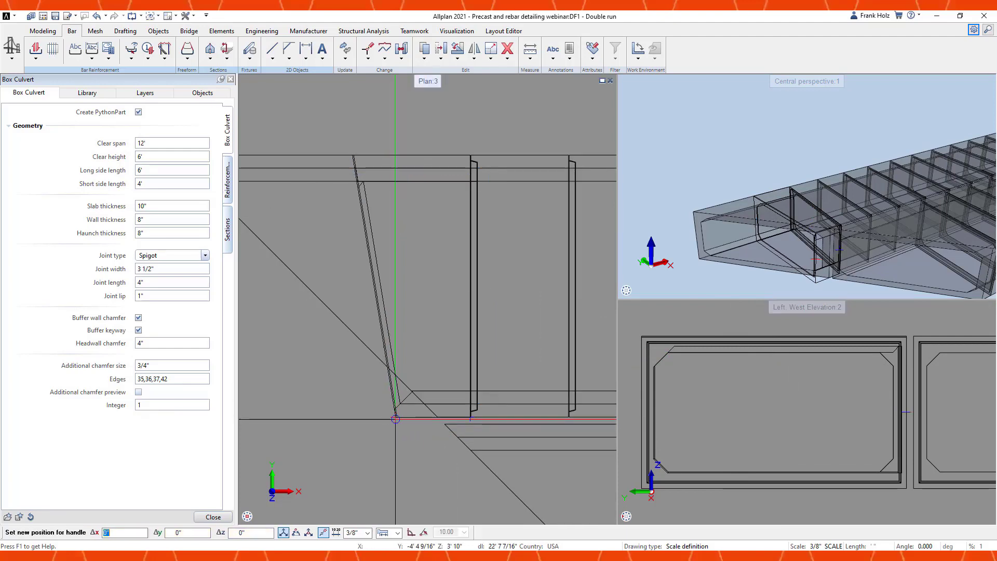
click(458, 430)
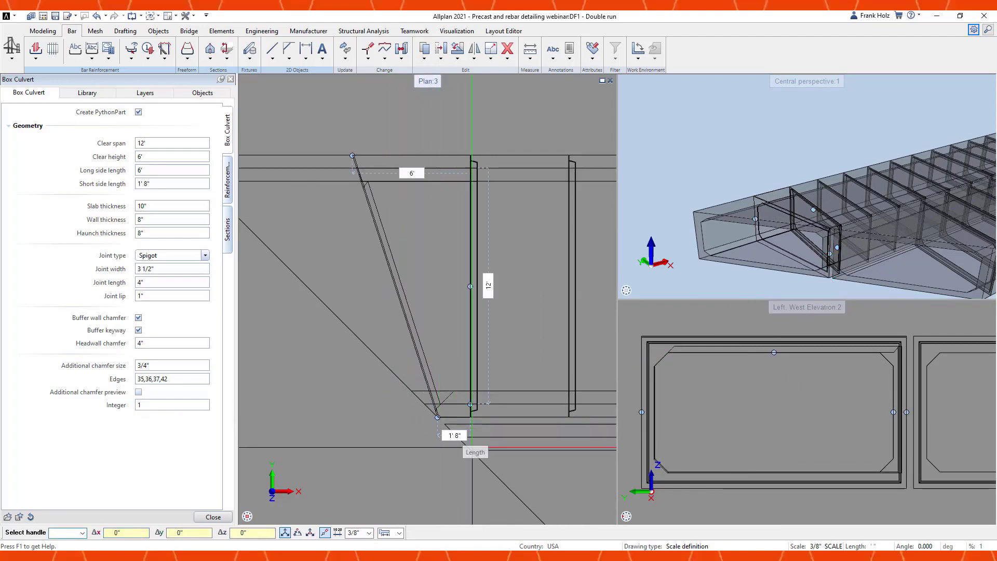
click(397, 261)
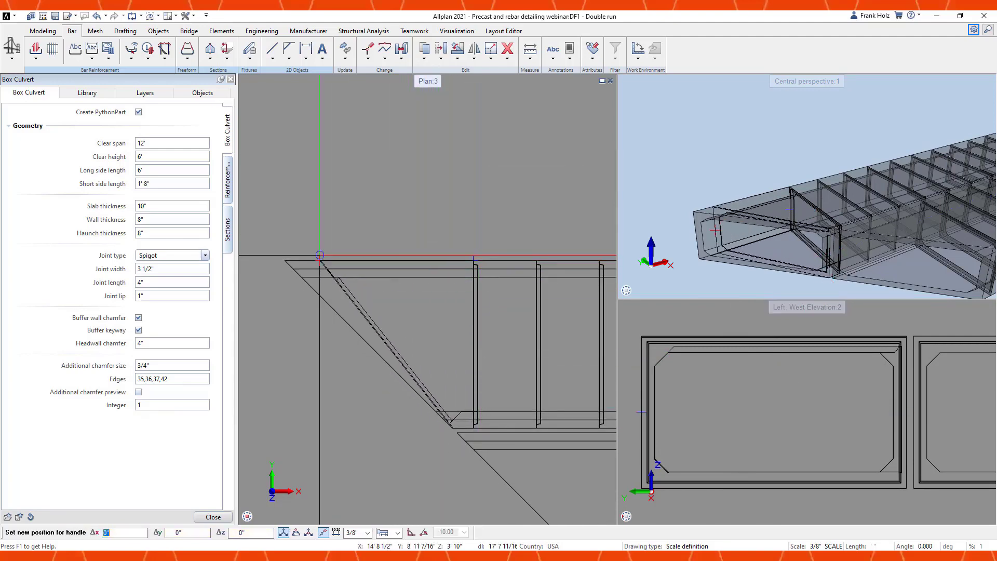
click(284, 261)
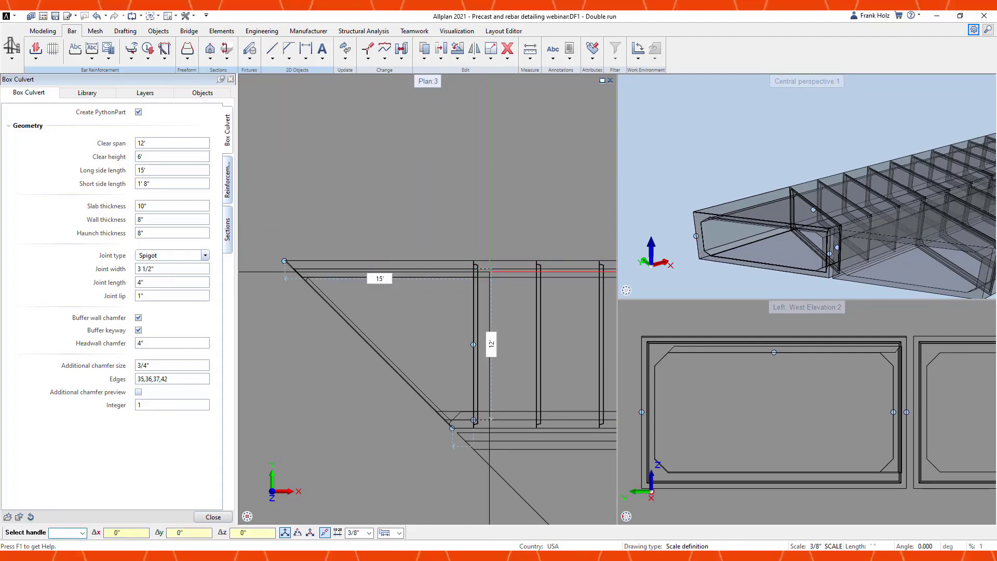
scroll(337, 212, down, 3)
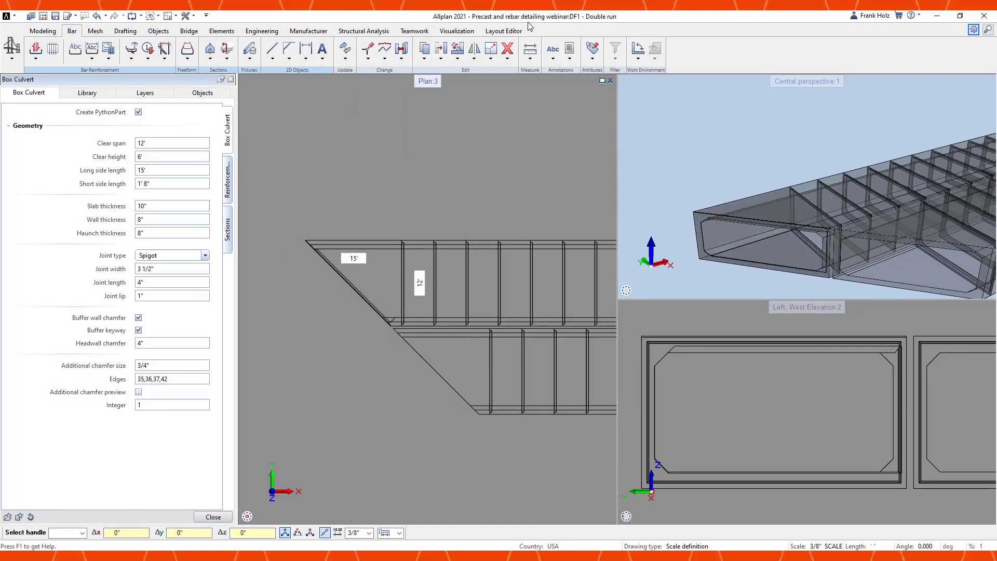
- Isolate the new skewed end segment from the 3D objects of both runs and inspect its joint and chamfers in perspective
click(508, 50)
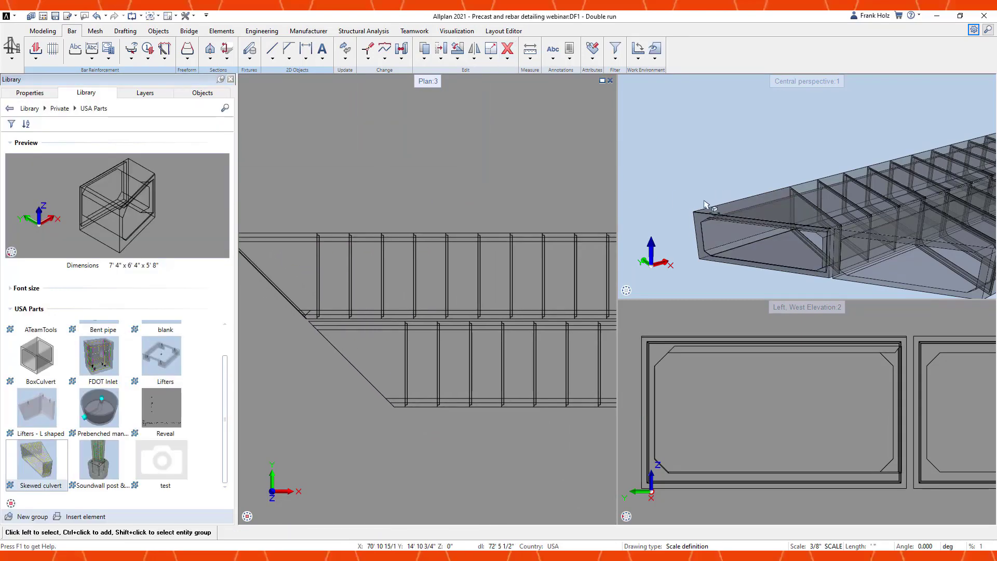
drag(766, 218, 828, 191)
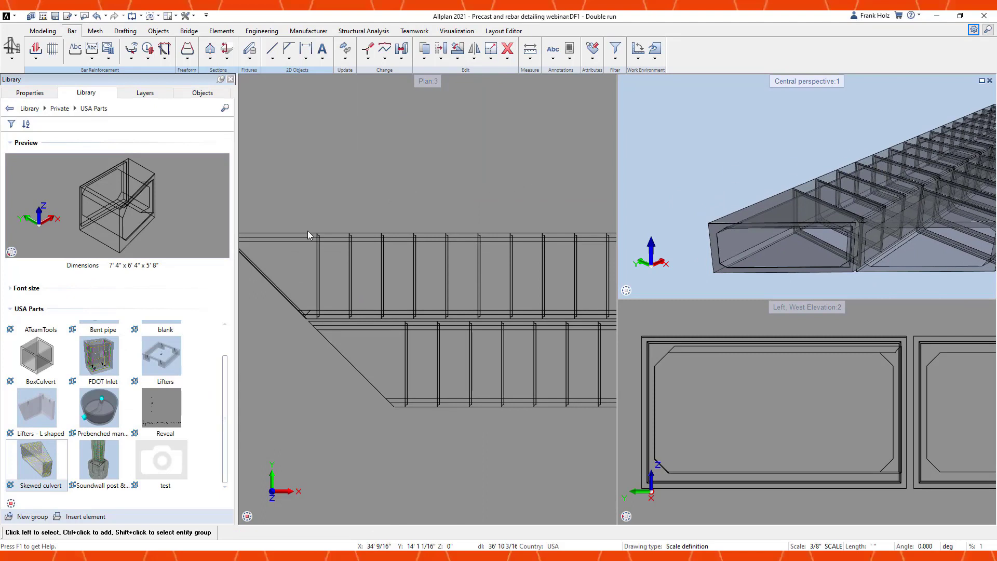
middle_drag(290, 212, 355, 212)
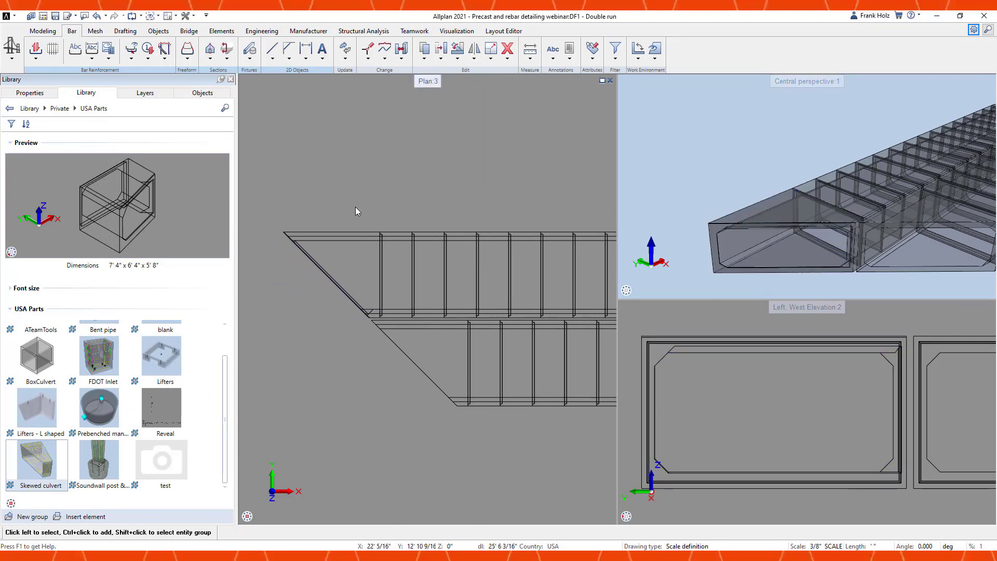
click(392, 217)
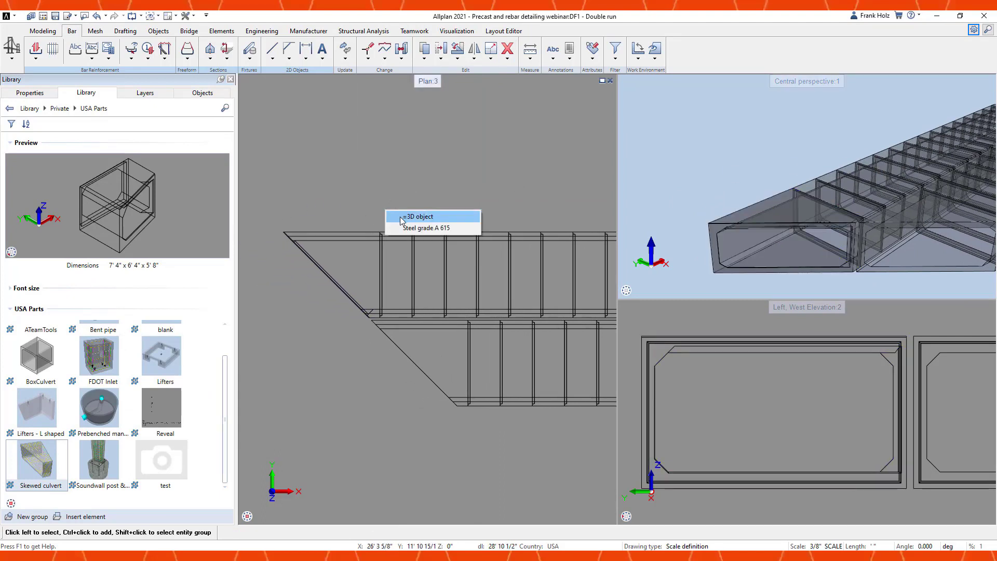
click(410, 216)
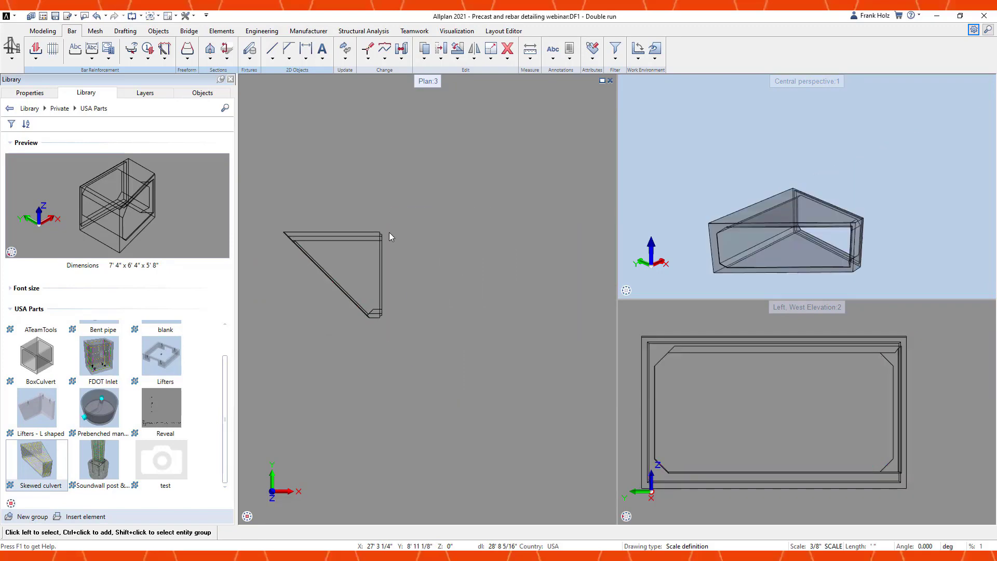
middle_click(388, 238)
middle_click(388, 238)
drag(839, 192, 843, 153)
scroll(880, 180, up, 4)
scroll(844, 171, up, 2)
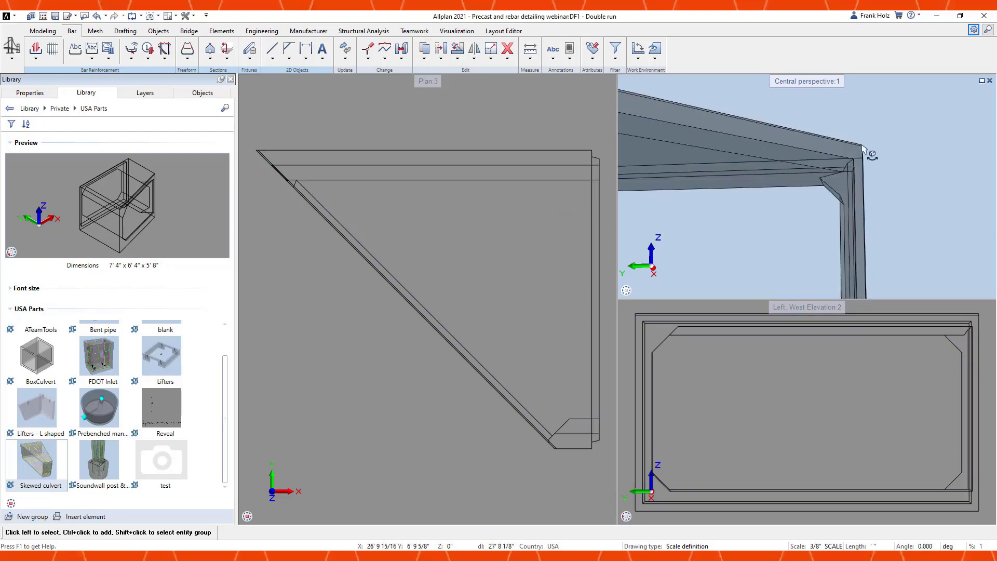
drag(844, 163, 734, 267)
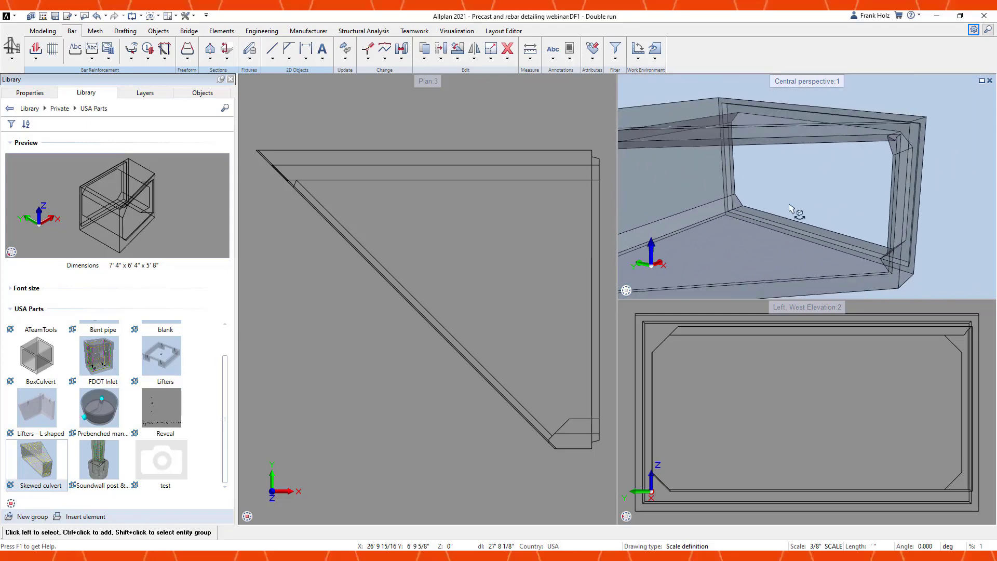
- Open the skewed segment's parameters and compare its geometry with the buffer wall chamfer switched off and back on
double_click(476, 230)
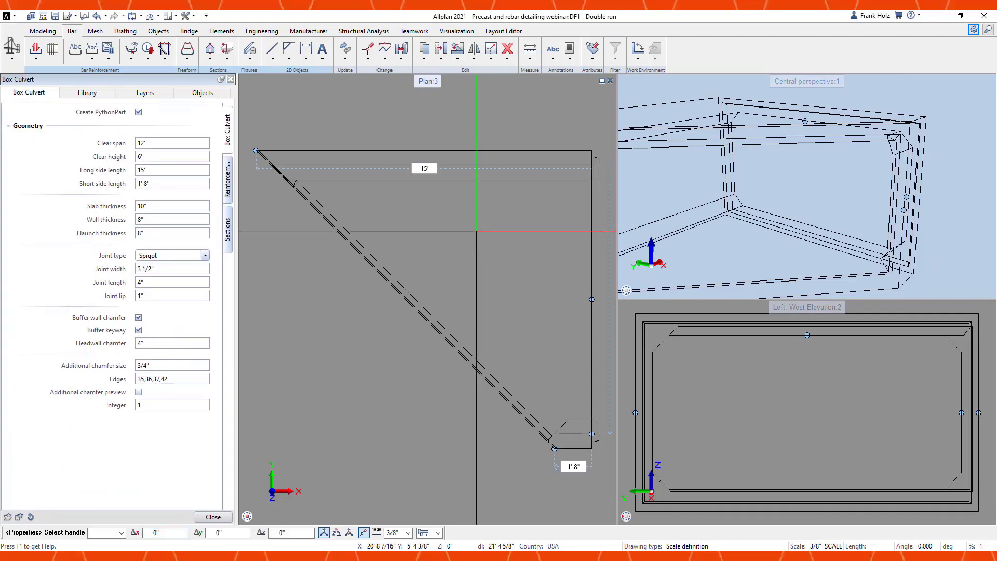
click(137, 322)
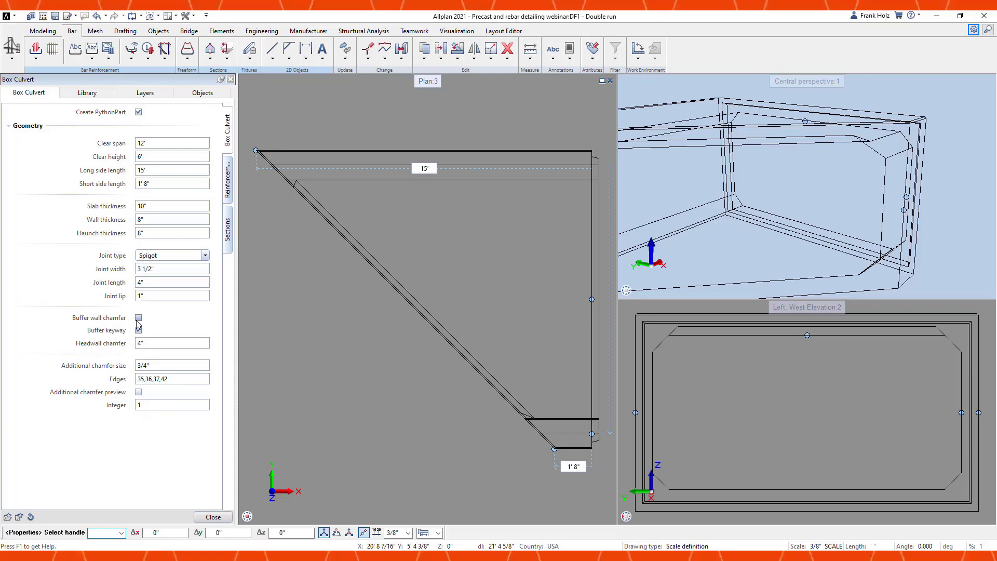
click(137, 321)
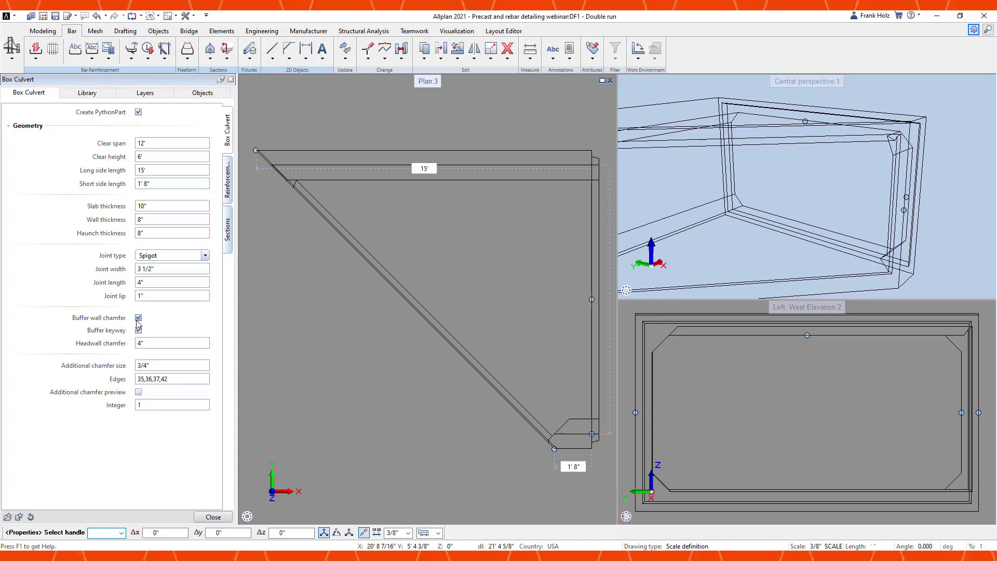
- Preview the additional chamfer edges 35,36,37,42 on the skewed segment in perspective, and switch the preview off again
click(138, 392)
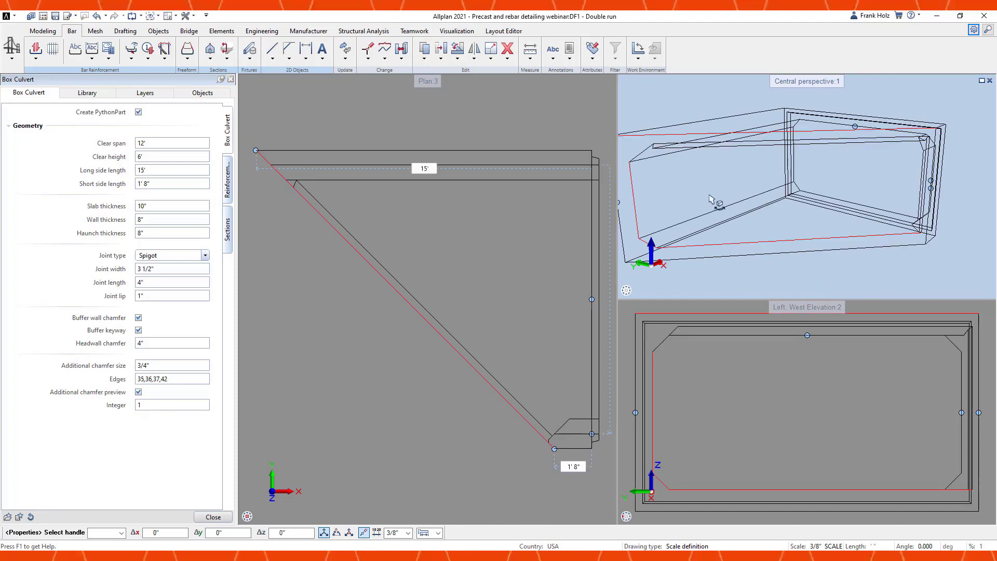
shift+middle_drag(811, 207, 623, 236)
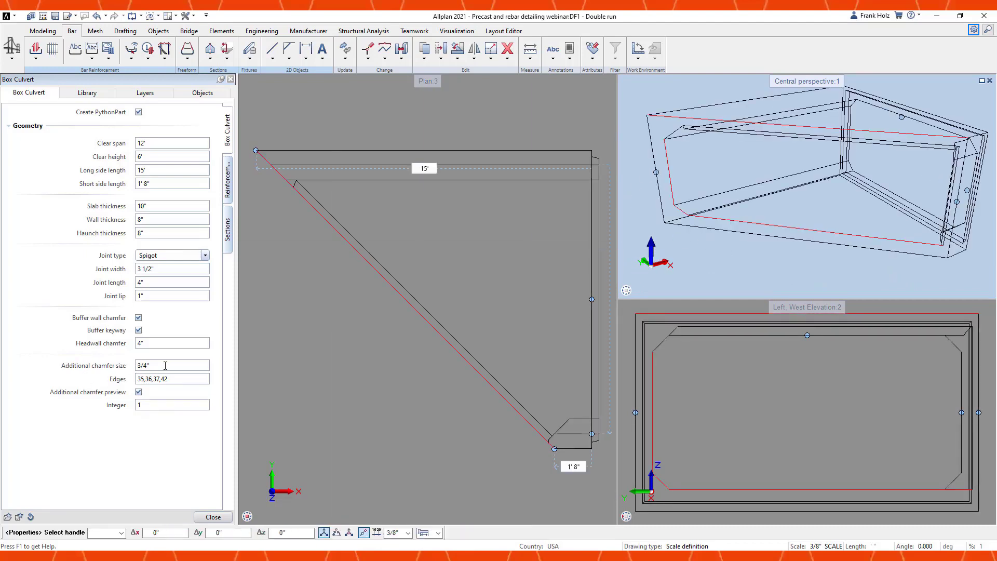
click(137, 392)
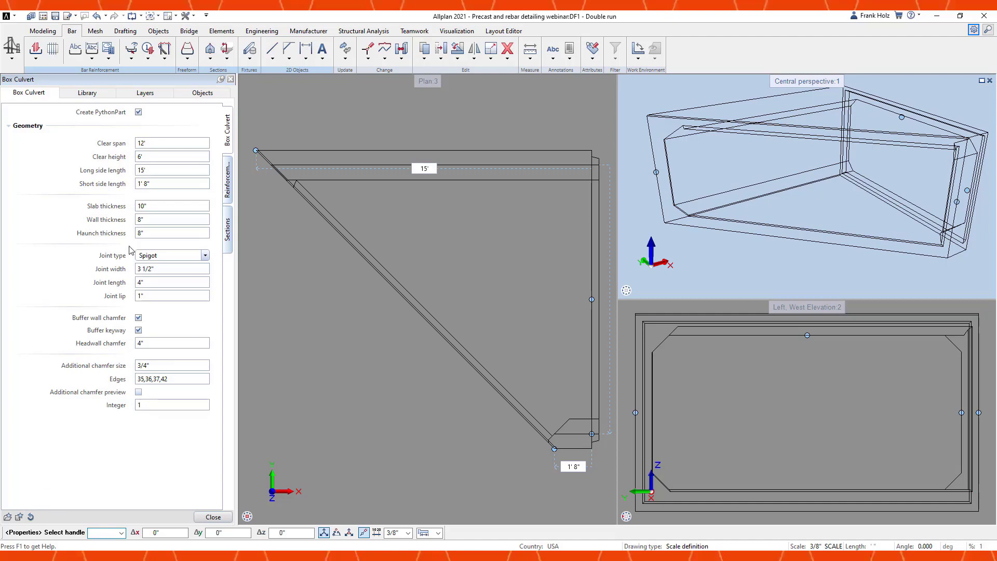
- Include interior reinforcement in the skewed segment and set its interior short bar length to 8'
click(228, 178)
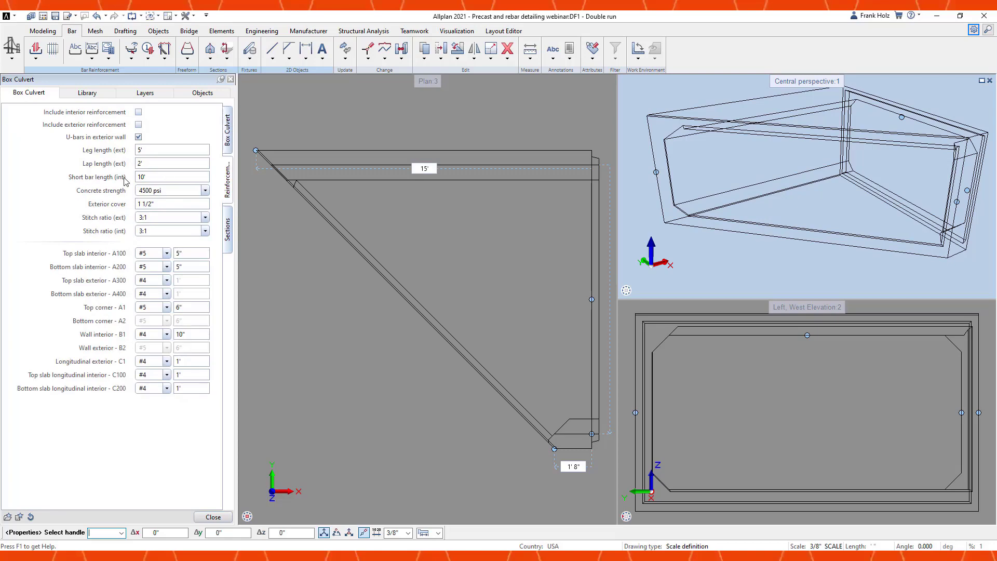
click(138, 113)
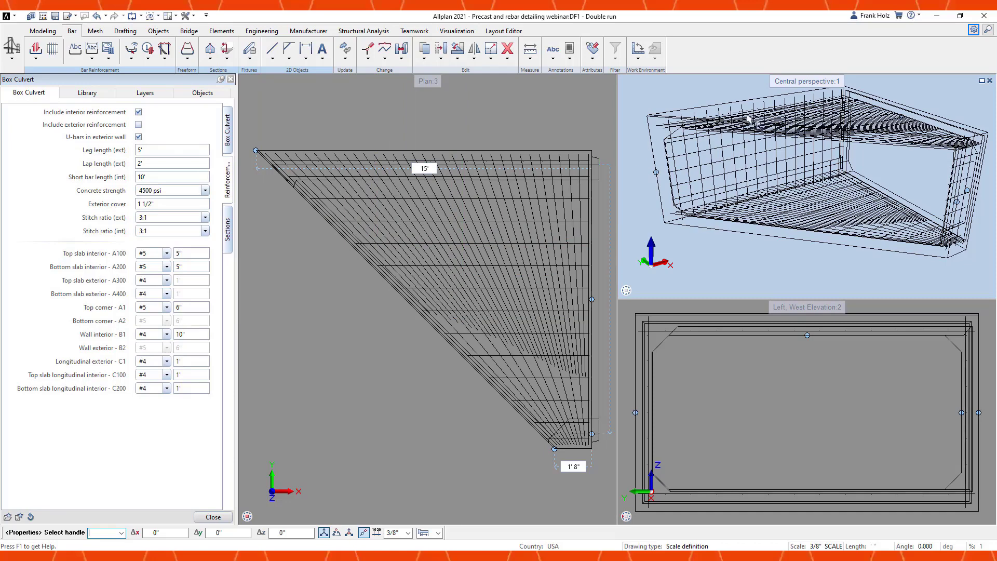
double_click(157, 176)
text(8)
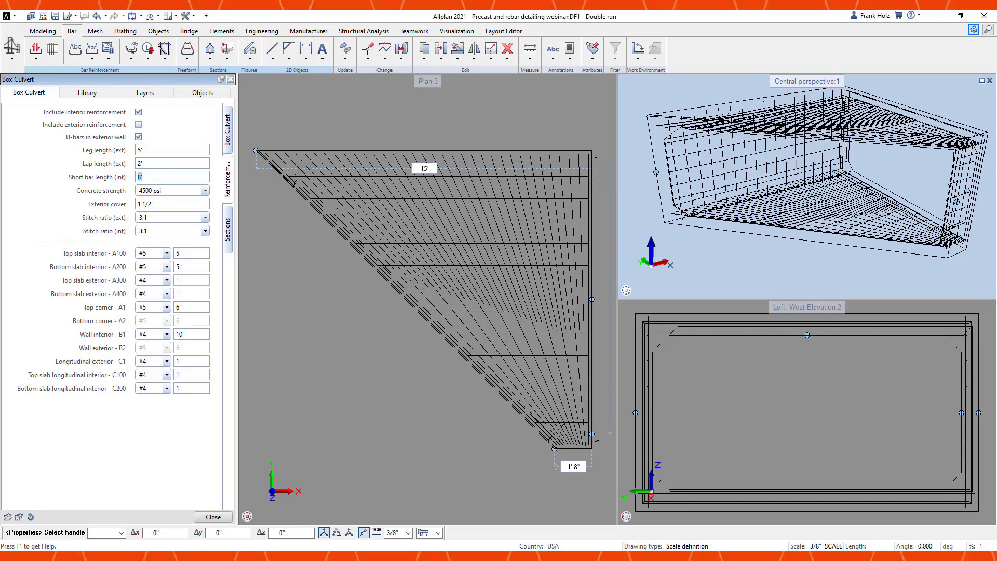
middle_drag(438, 263, 420, 258)
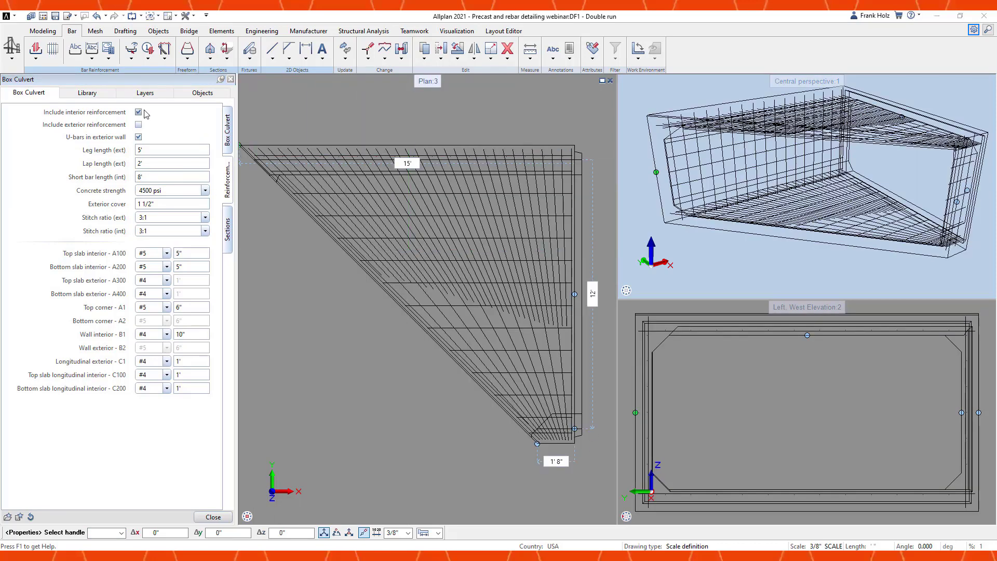
- Exclude the interior reinforcement from the skewed segment and include the exterior reinforcement instead
click(138, 112)
click(138, 125)
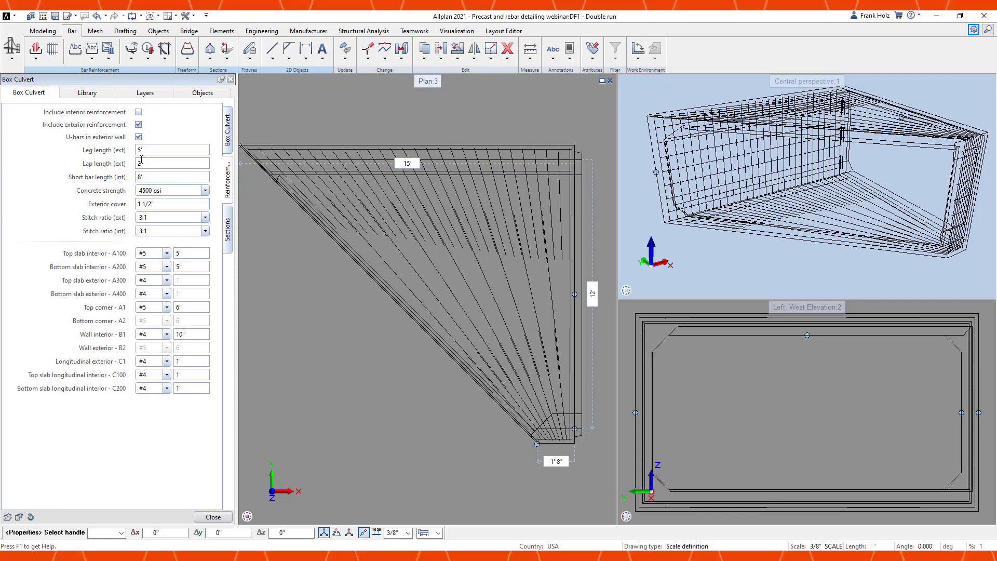
scroll(389, 358, down, 2)
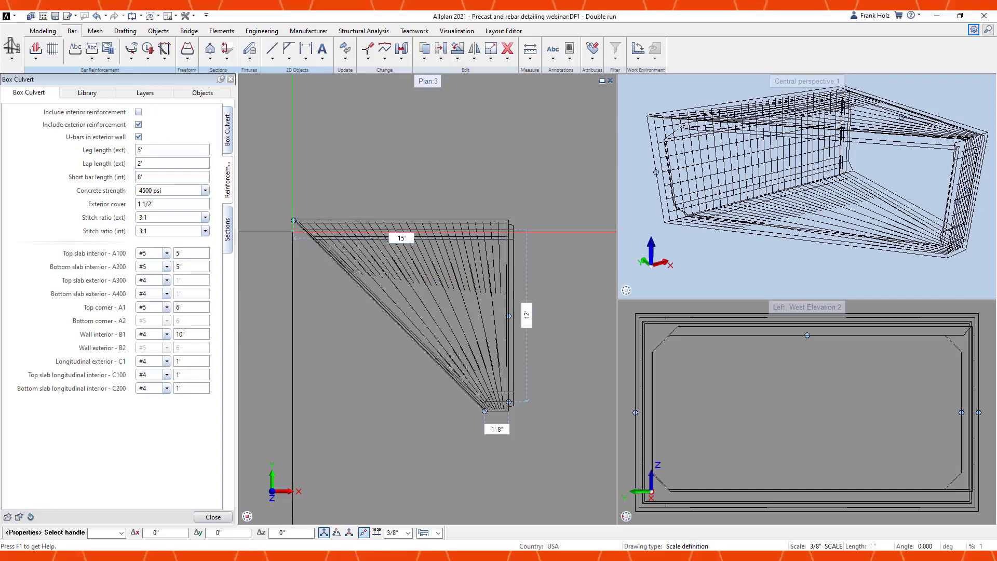
scroll(291, 222, up, 1)
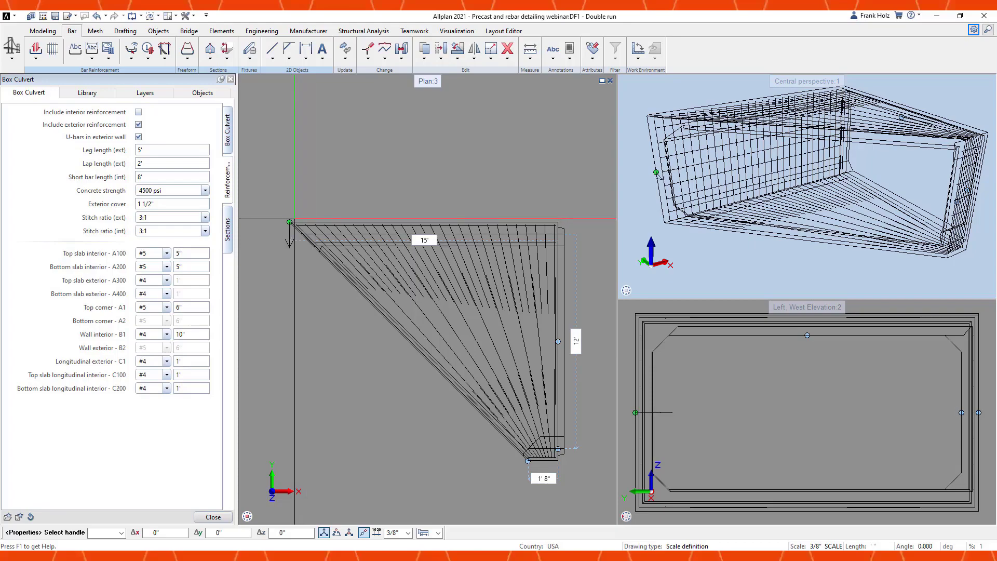
- Try dragging the skewed segment's corner handles and switching the exterior stitch ratio, ending on 3:1
click(290, 221)
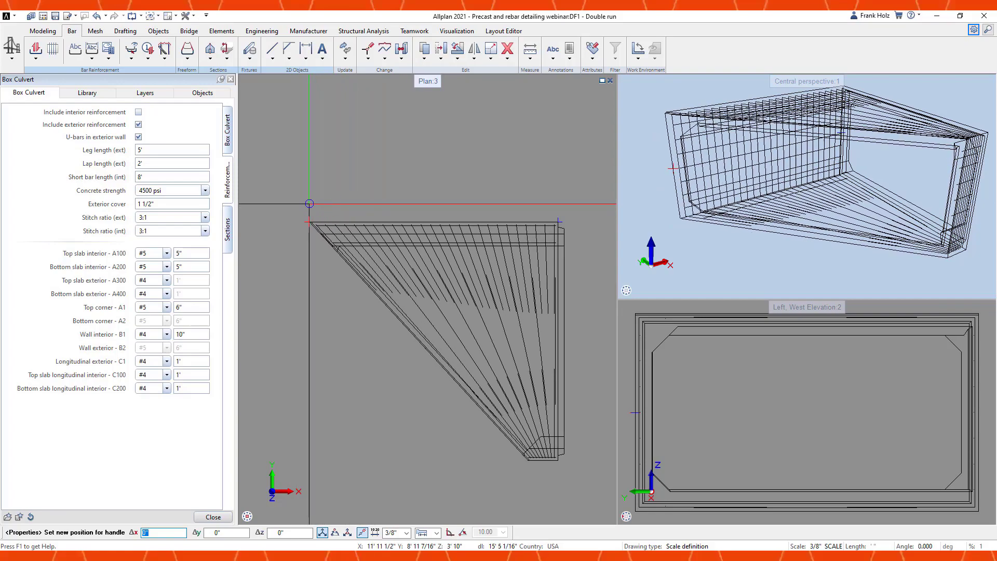
key(Escape)
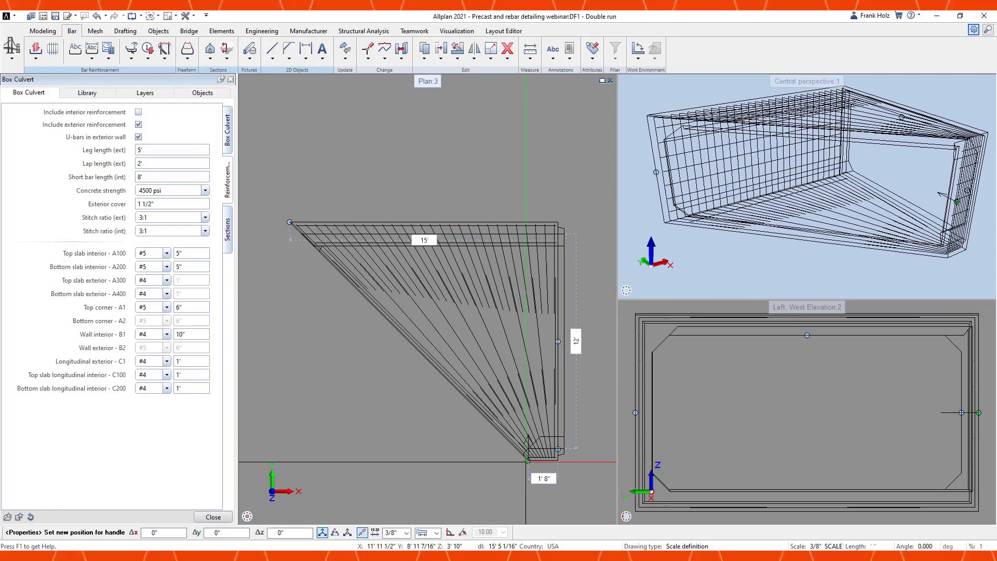
click(527, 460)
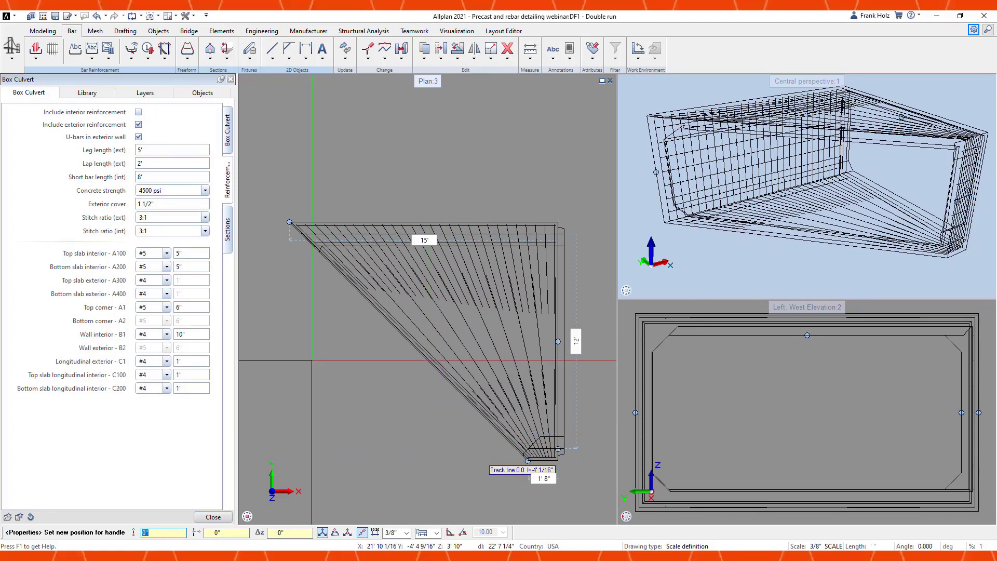
click(175, 218)
click(153, 237)
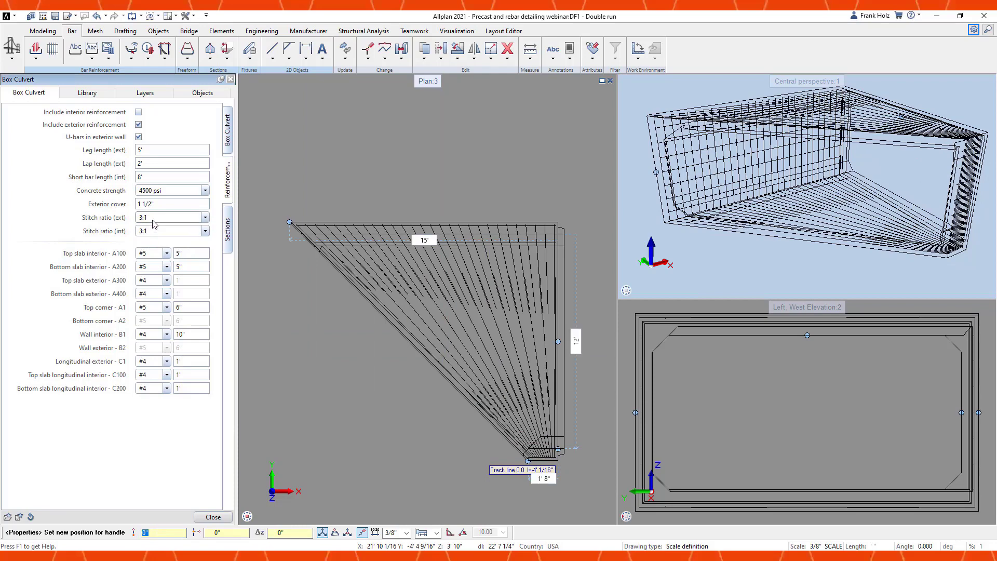
click(151, 220)
click(150, 228)
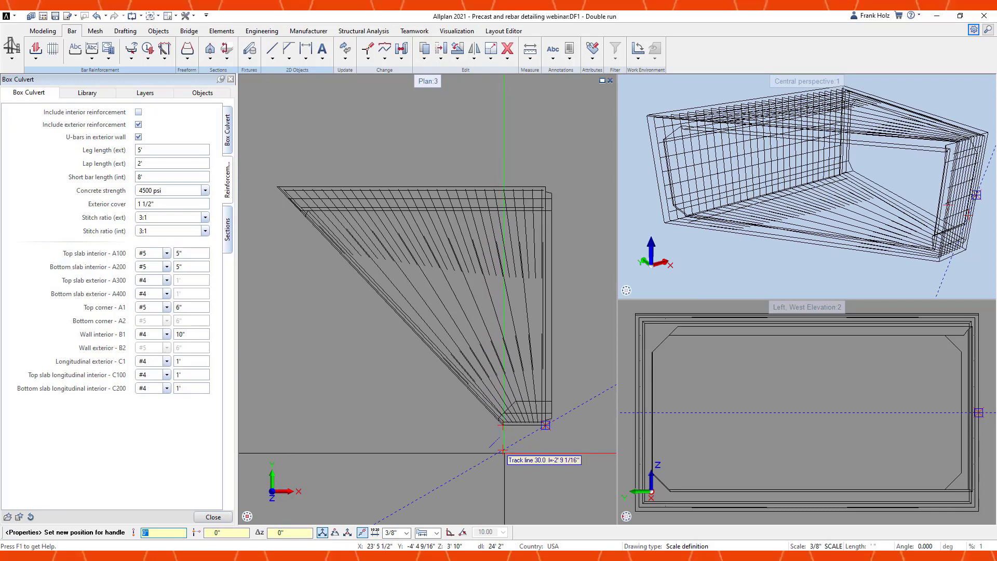
click(502, 448)
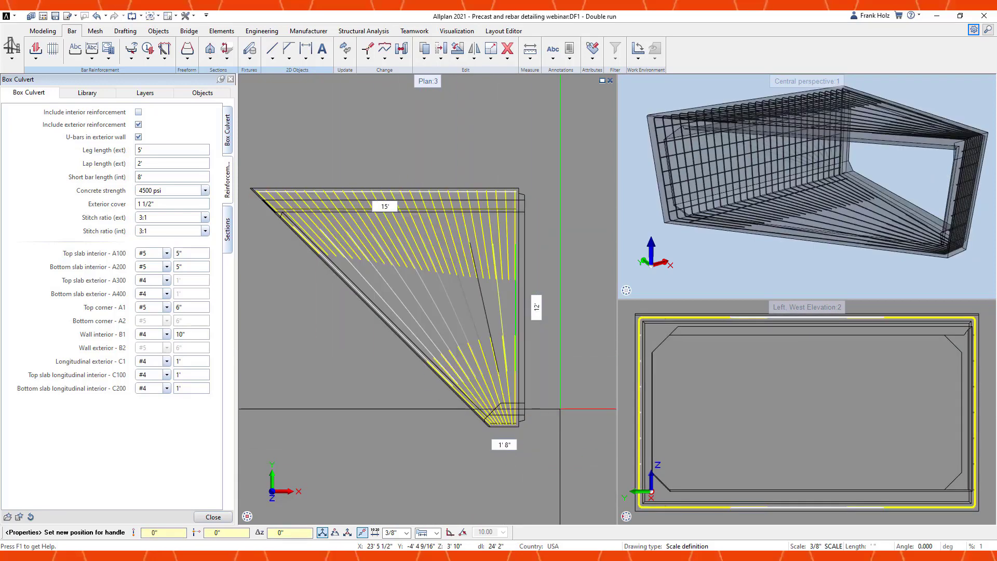
- Measure in plan the lap length between two overlapping exterior bars near the skewed segment's short wall
click(508, 50)
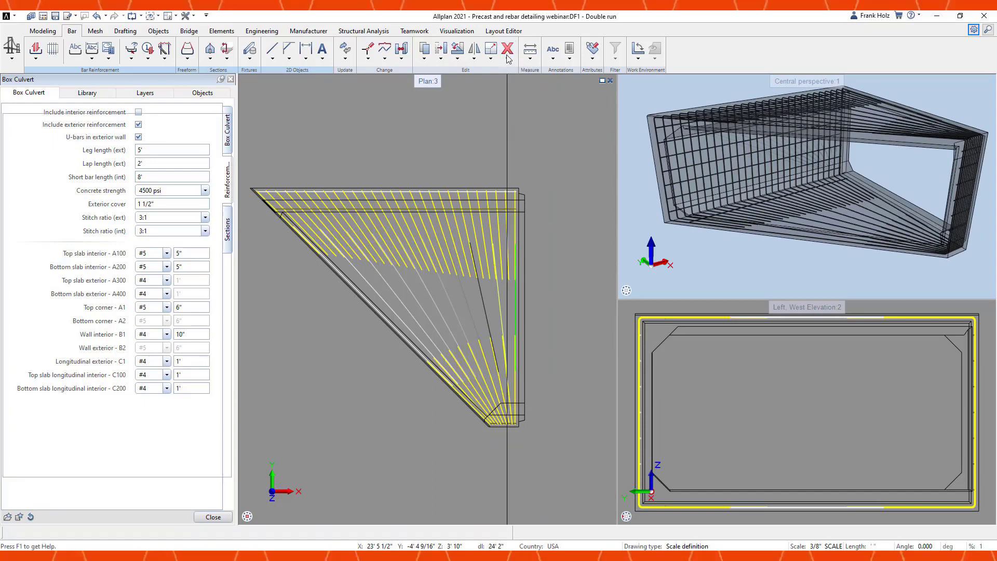
scroll(522, 363, up, 3)
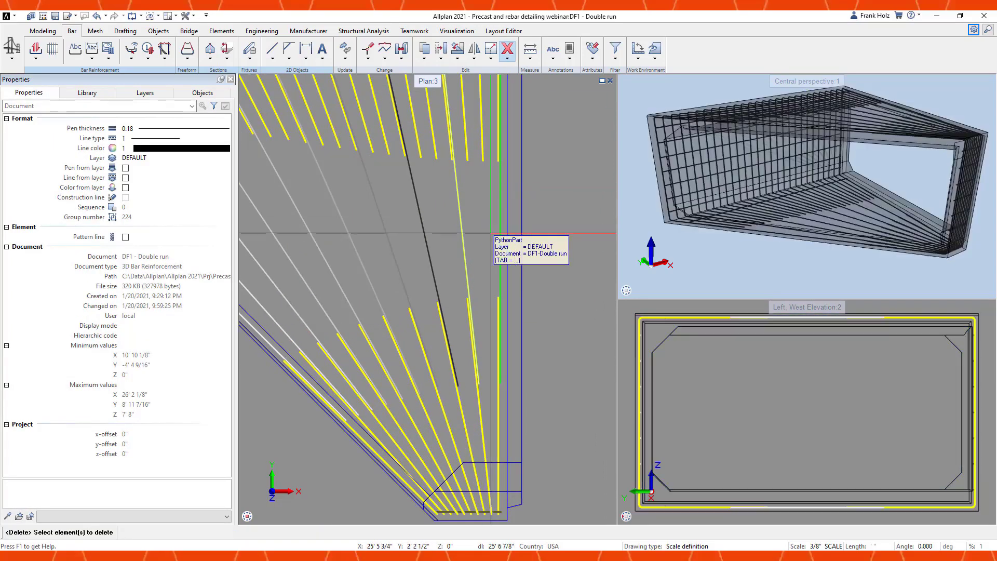
key(m)
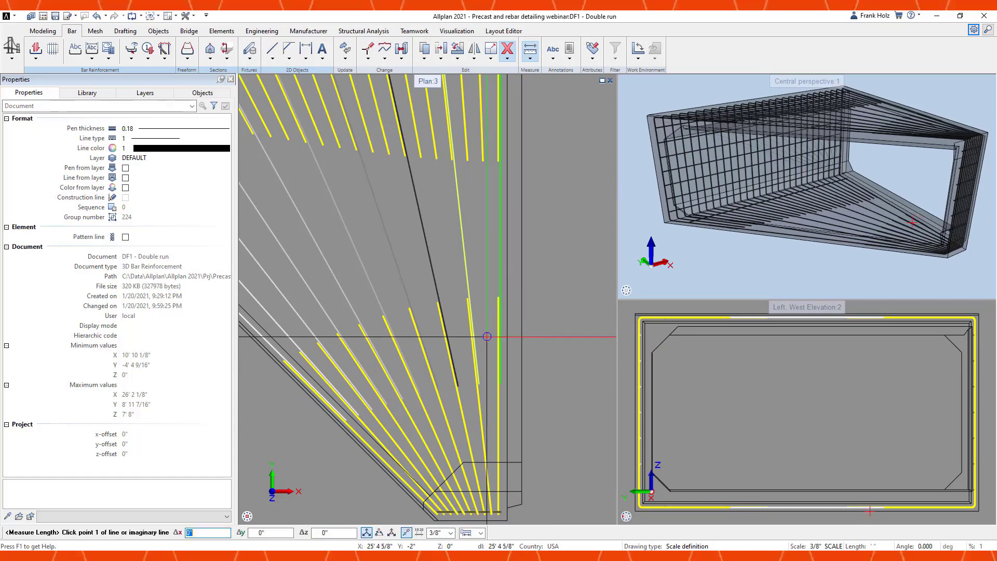
key(Escape)
click(479, 384)
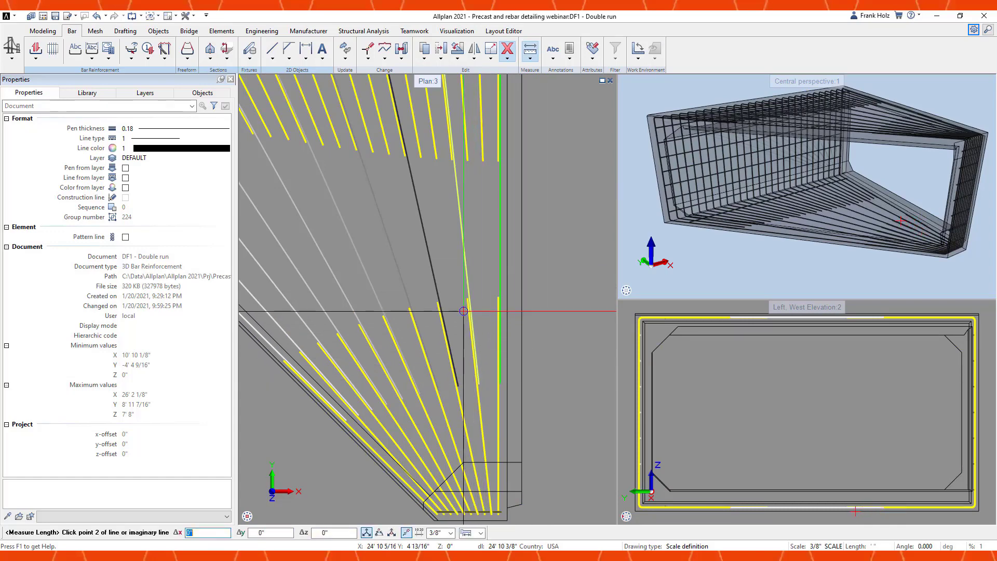
click(467, 298)
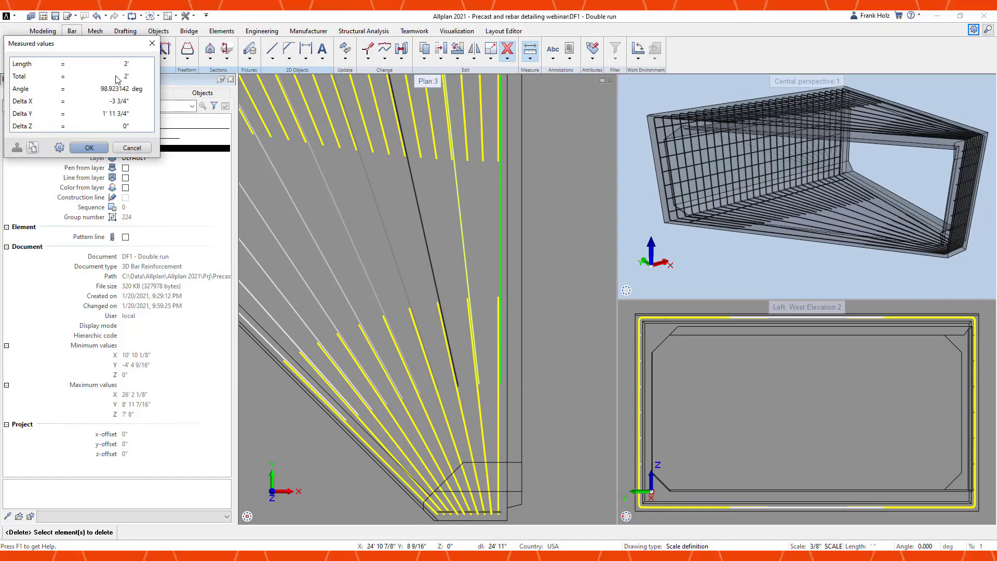
key(Escape)
- Examine the lapped exterior bars of the skewed segment close up and as a whole in perspective
ctrl+drag(905, 129, 763, 147)
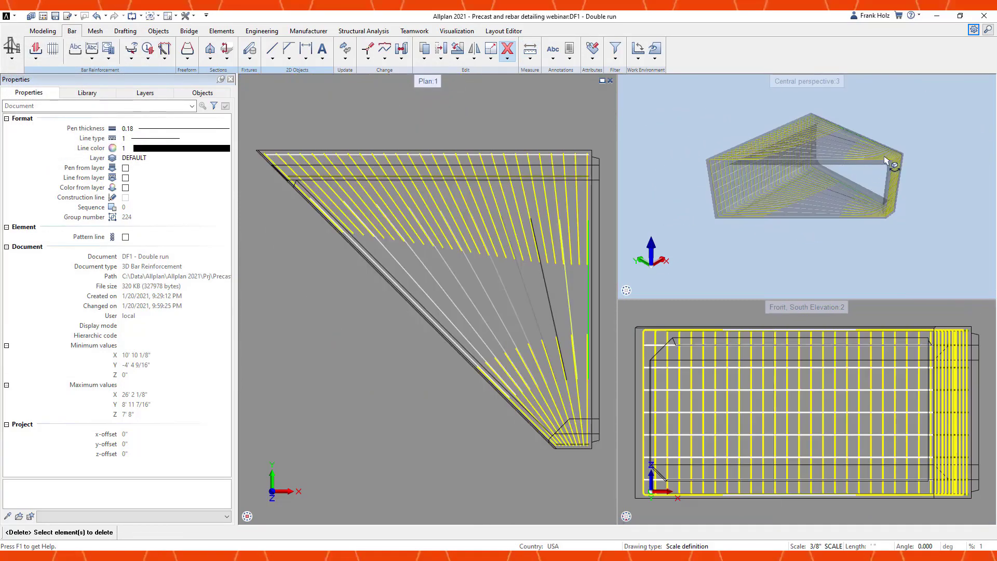
ctrl+drag(886, 165, 883, 194)
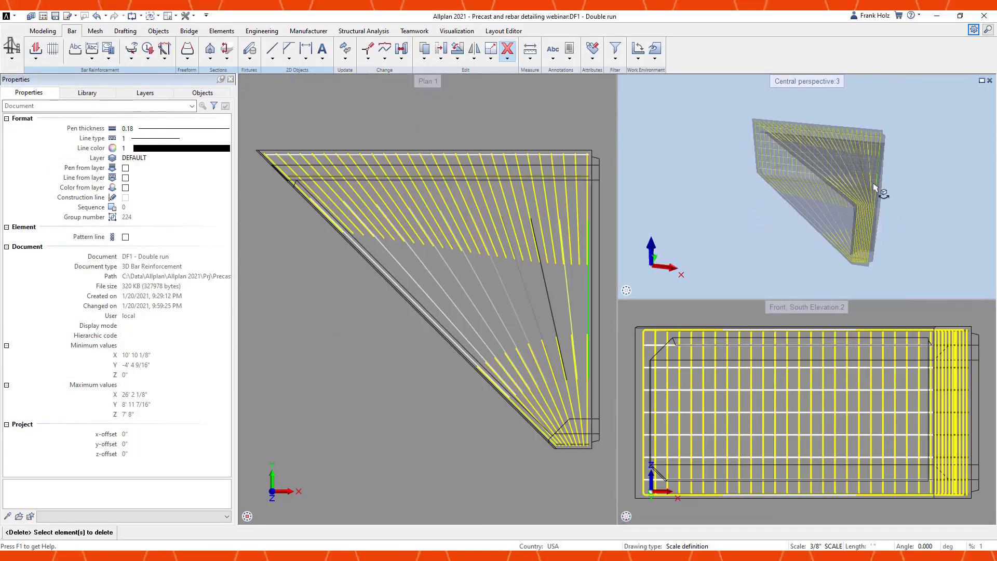
scroll(876, 191, up, 5)
scroll(863, 143, up, 5)
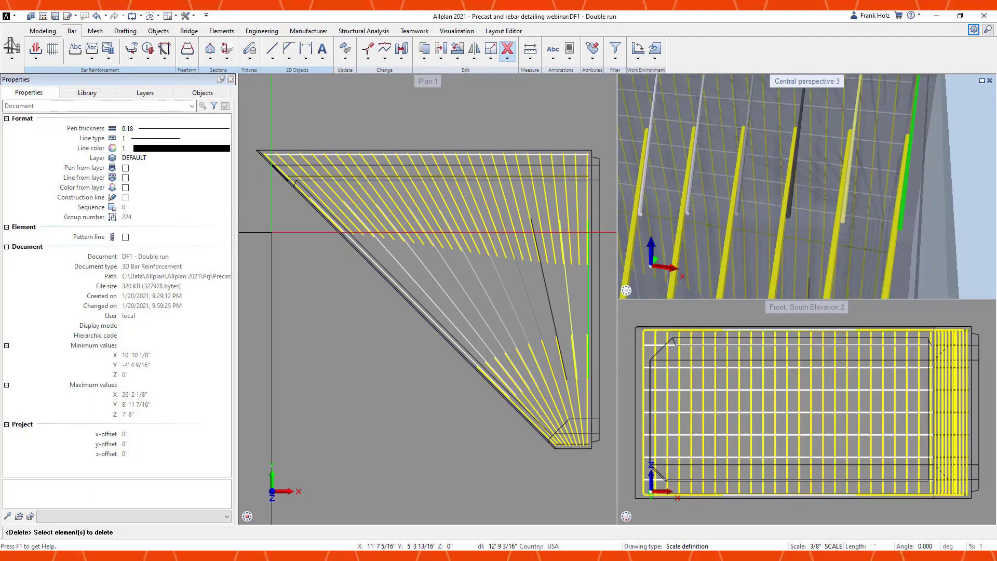
scroll(264, 230, down, 4)
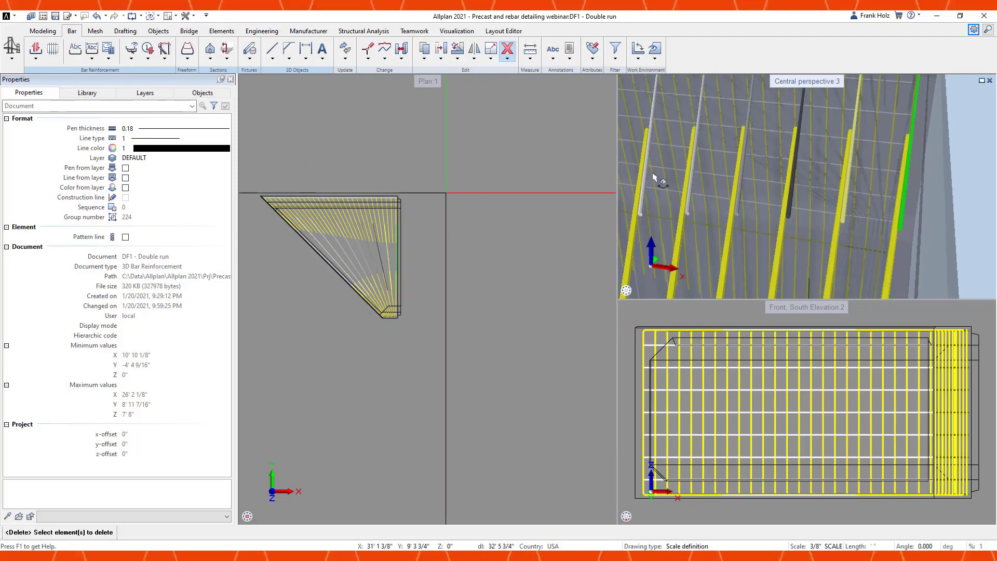
scroll(824, 179, down, 10)
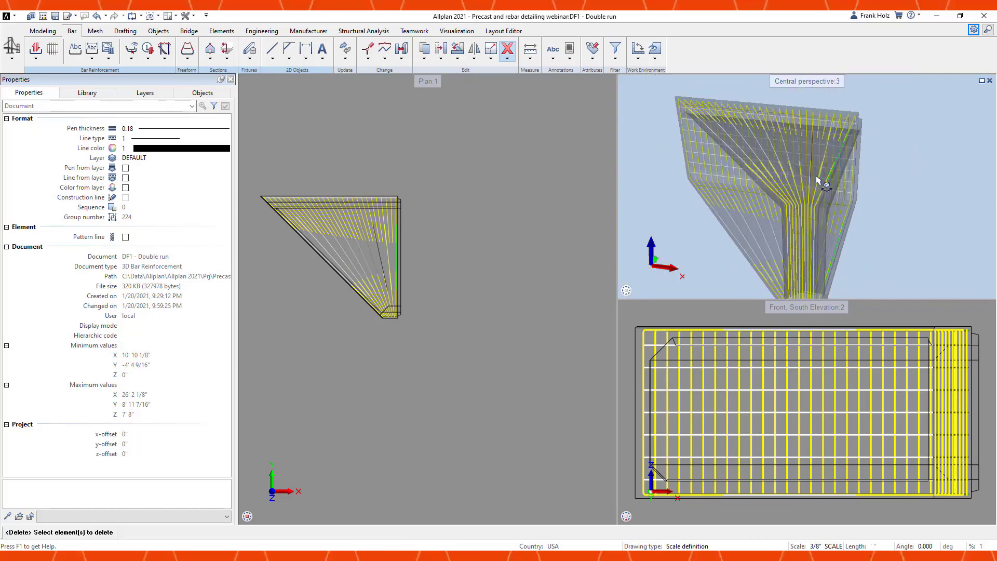
- Place a reinforcing bar legend beside the skewed segment in the plan view
click(109, 52)
key(Return)
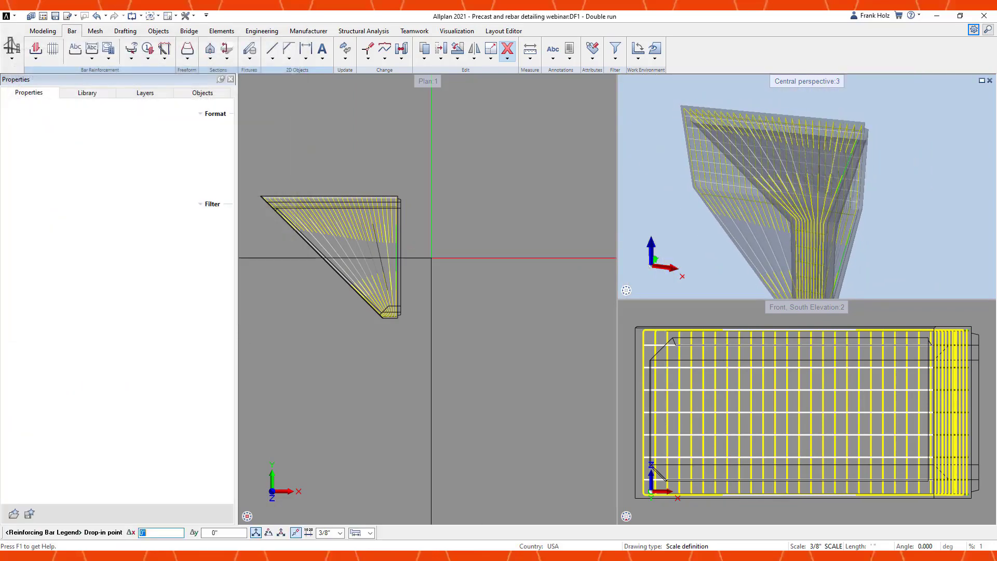
click(438, 417)
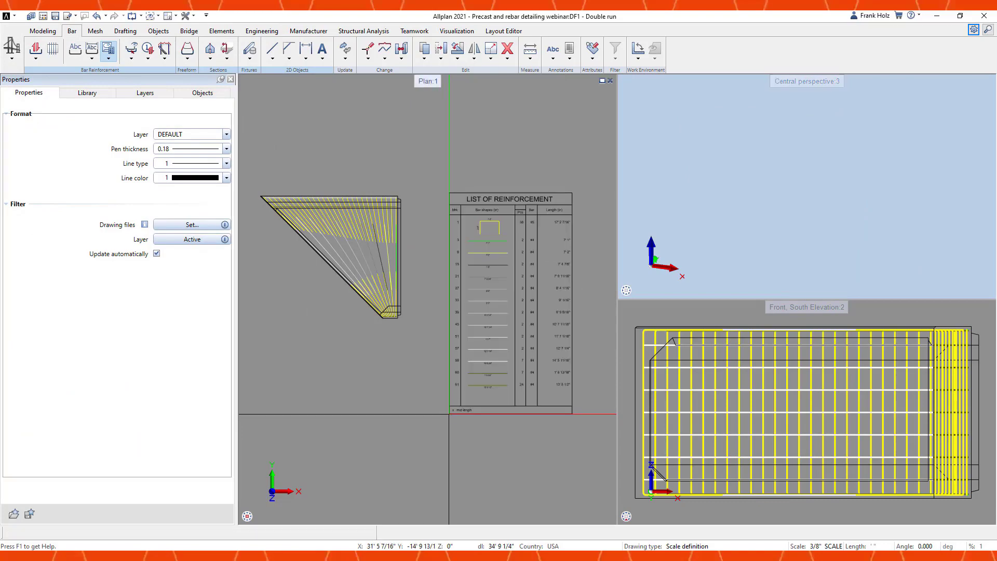
- Create a full schema of the exterior U-bar, mark 1, and place it below the skewed segment in plan
scroll(384, 312, up, 2)
scroll(384, 309, up, 3)
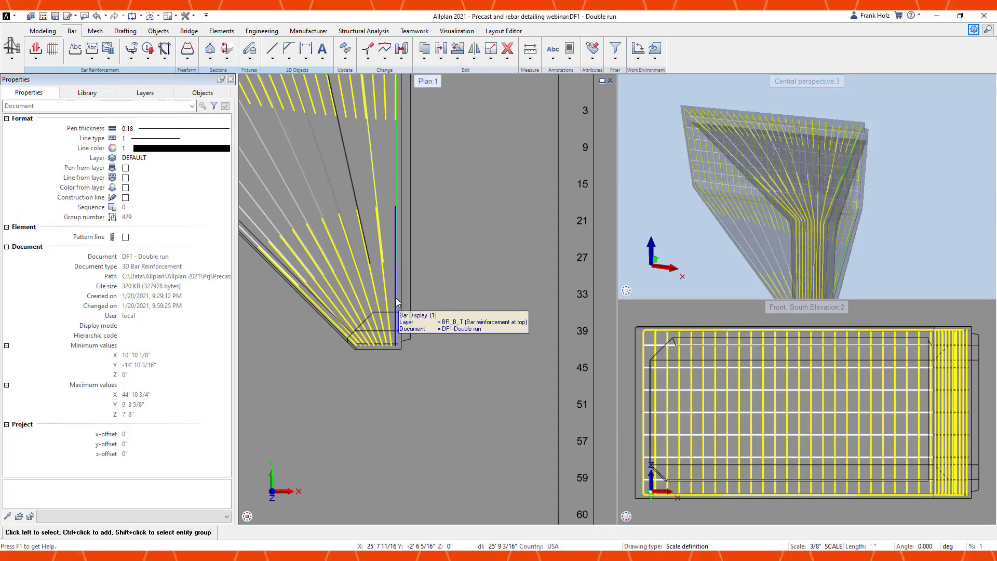
right_click(396, 302)
click(416, 307)
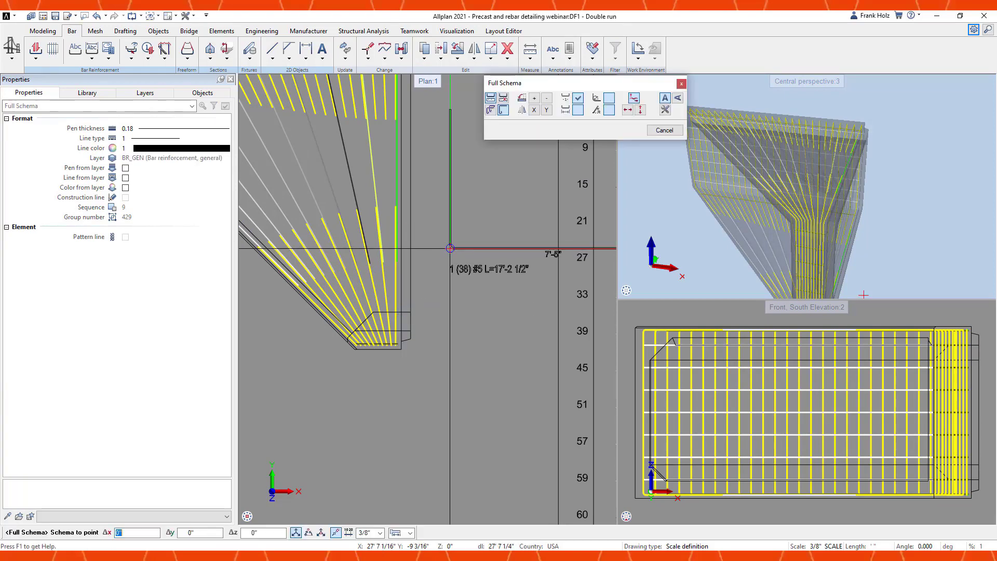
scroll(449, 248, down, 3)
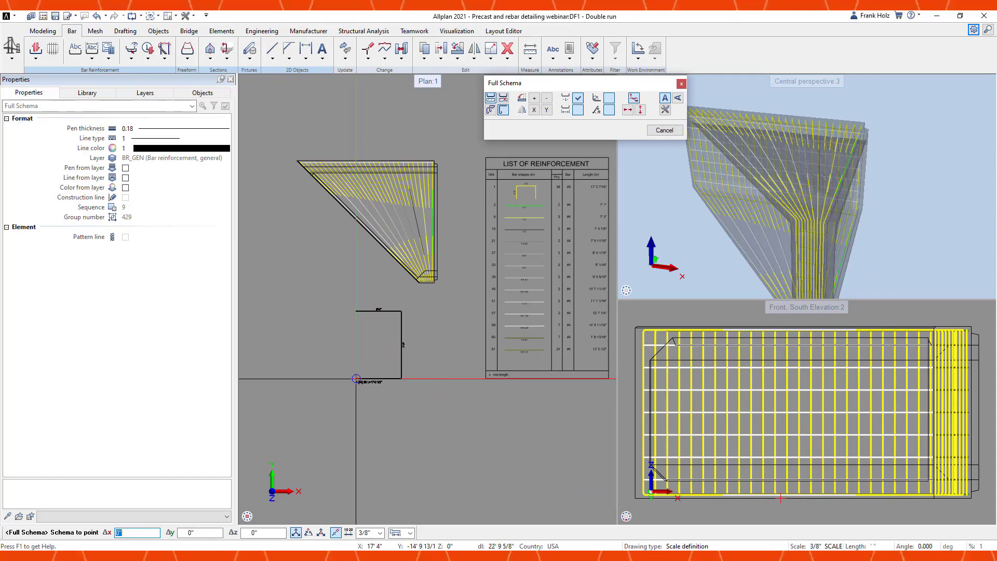
click(356, 379)
scroll(356, 379, up, 3)
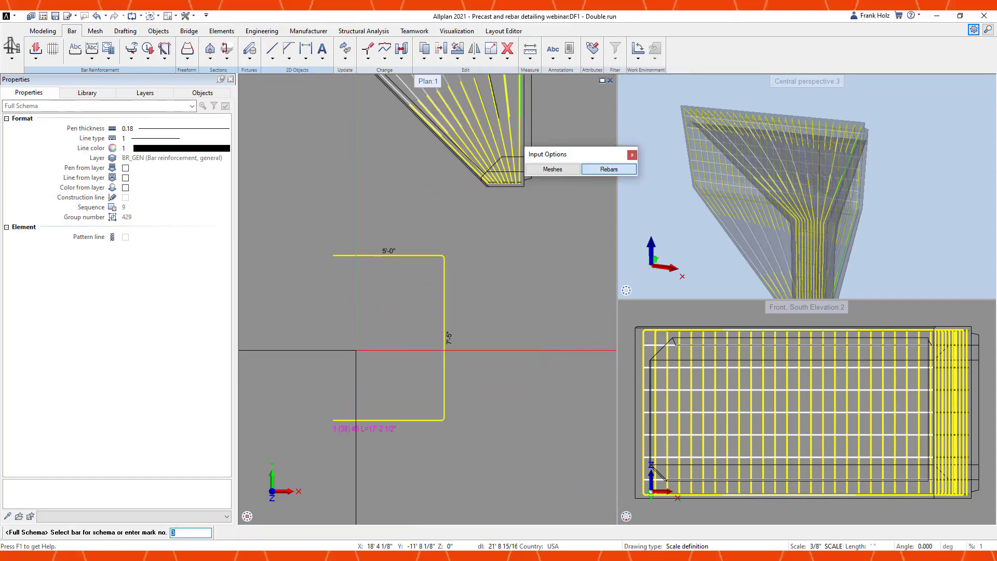
key(Escape)
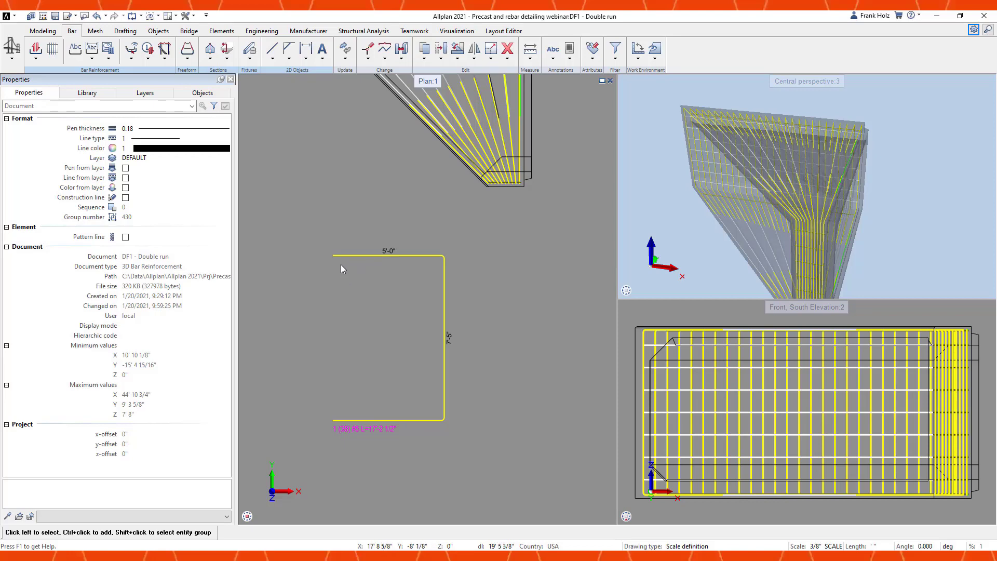
- Stretch the free end of the U-bar schema's upper leg downward, making a sloping leg about 5'-4 3/4" long
middle_drag(314, 266, 314, 298)
scroll(313, 309, down, 2)
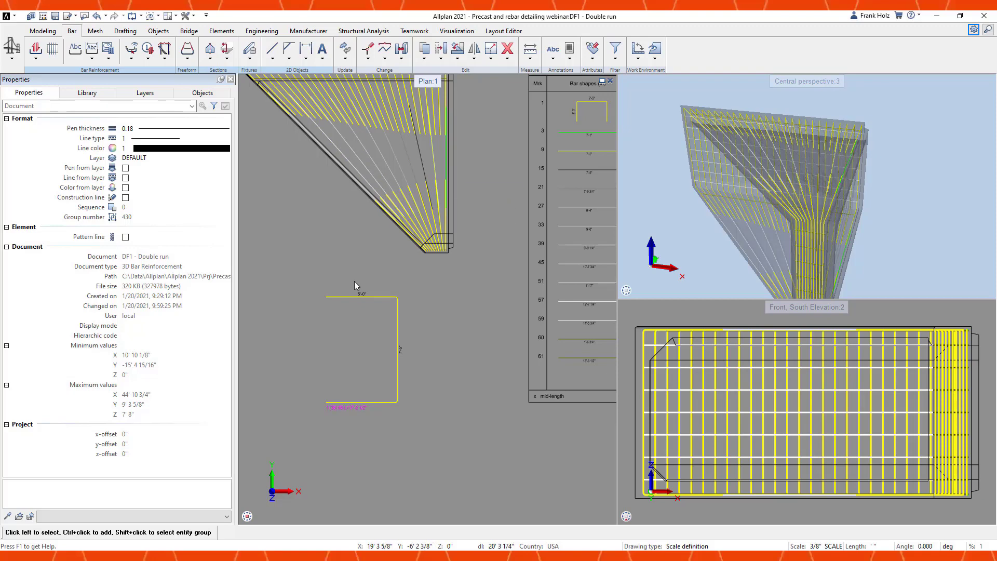
key(s)
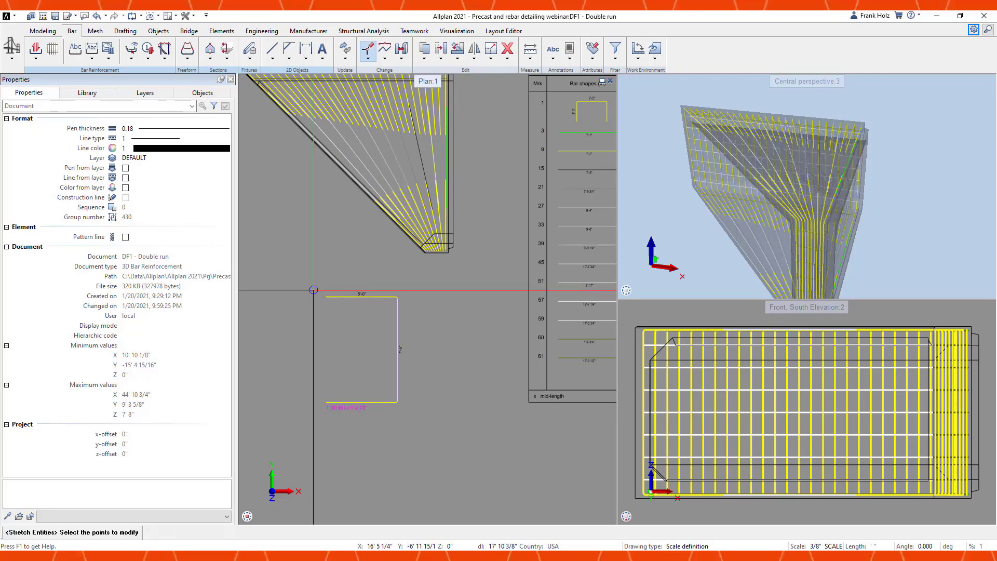
drag(315, 283, 340, 318)
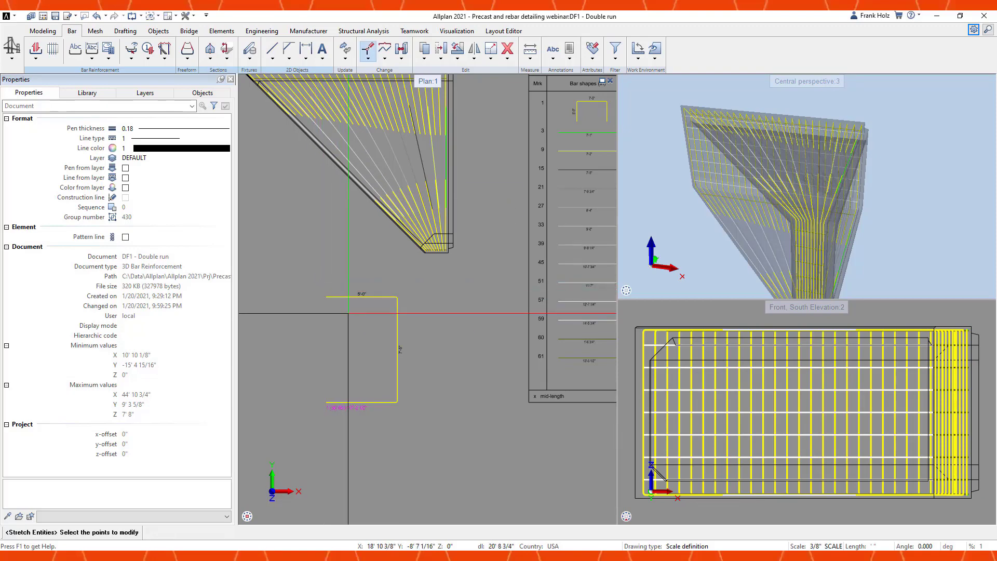
click(348, 297)
click(355, 338)
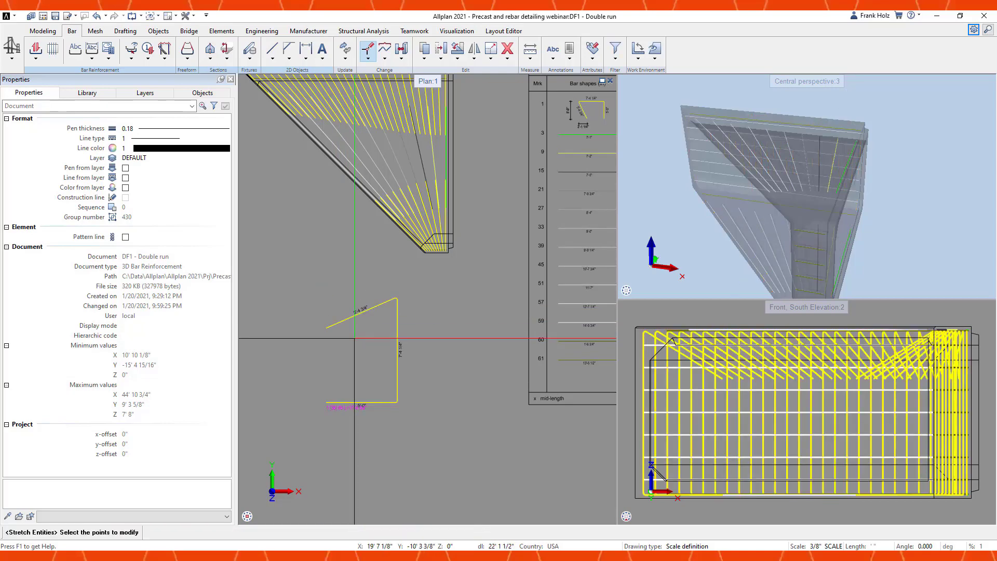
key(Escape)
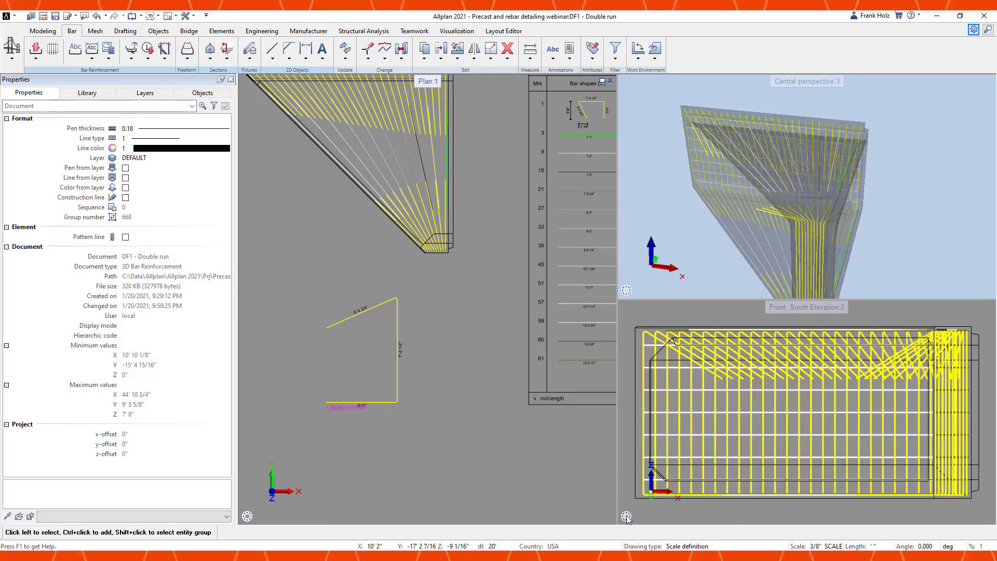
- Switch the elevation view to the left west elevation and add a 90° hook to the free end of the schema's lower leg
mouse_move(627, 516)
click(627, 492)
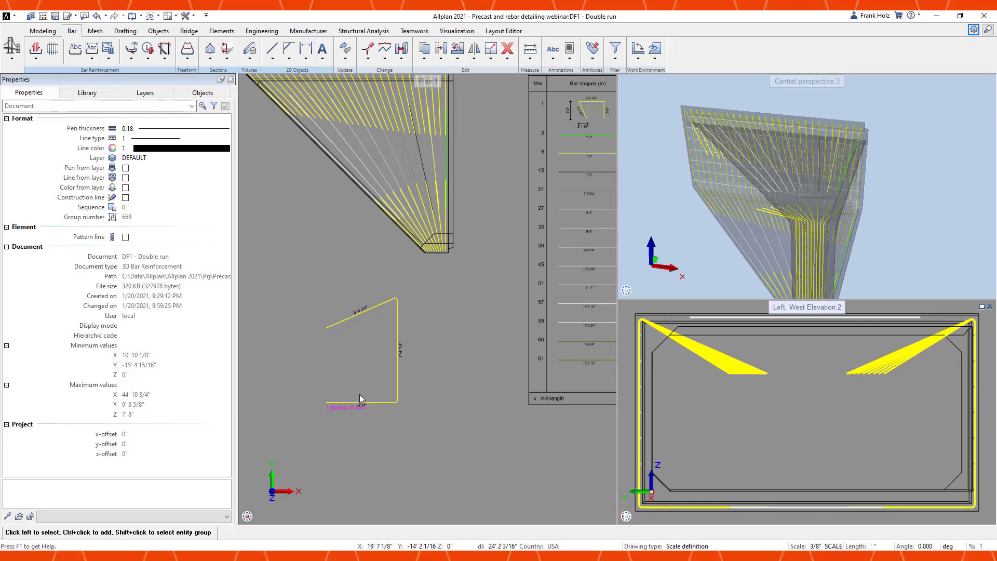
right_click(376, 403)
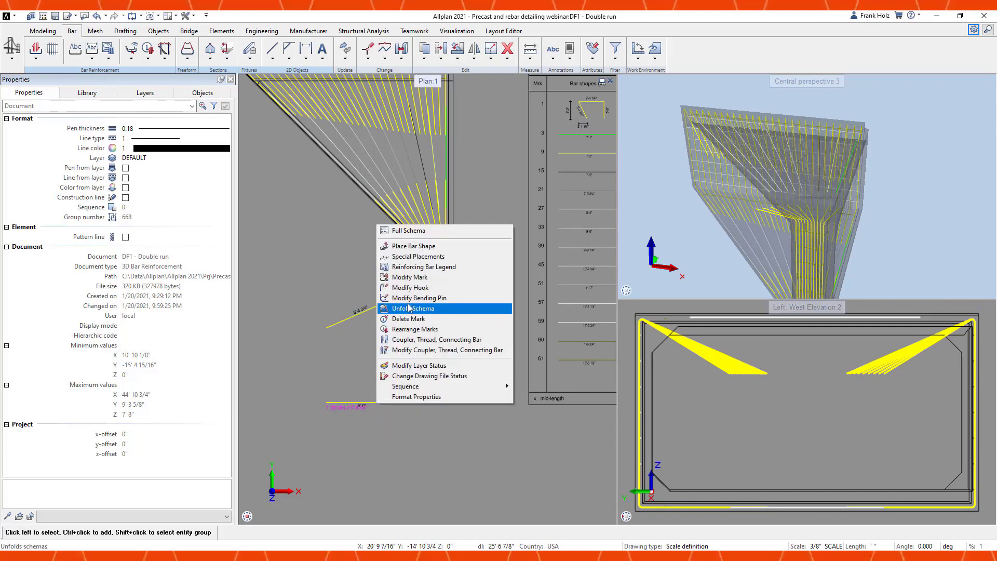
click(411, 287)
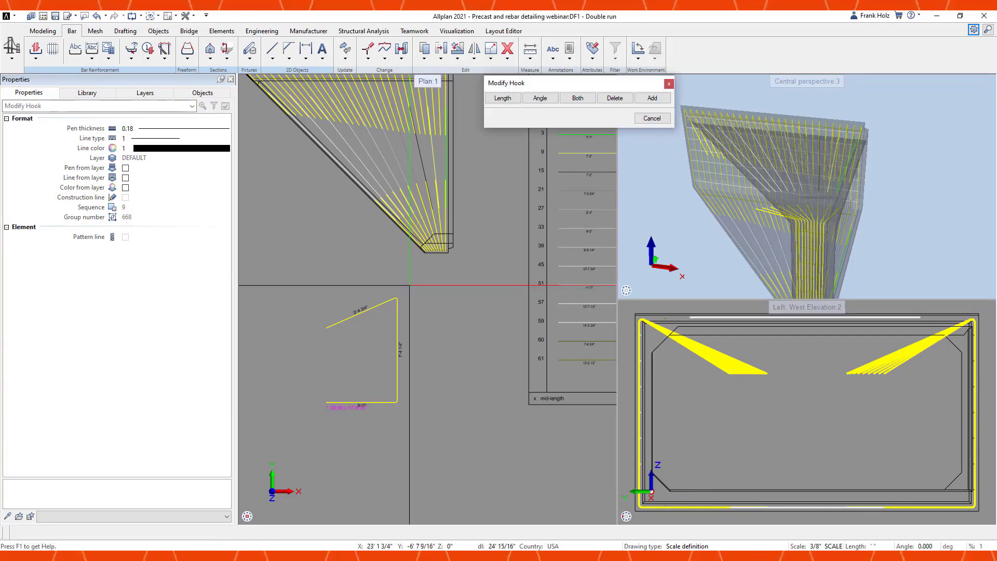
click(644, 102)
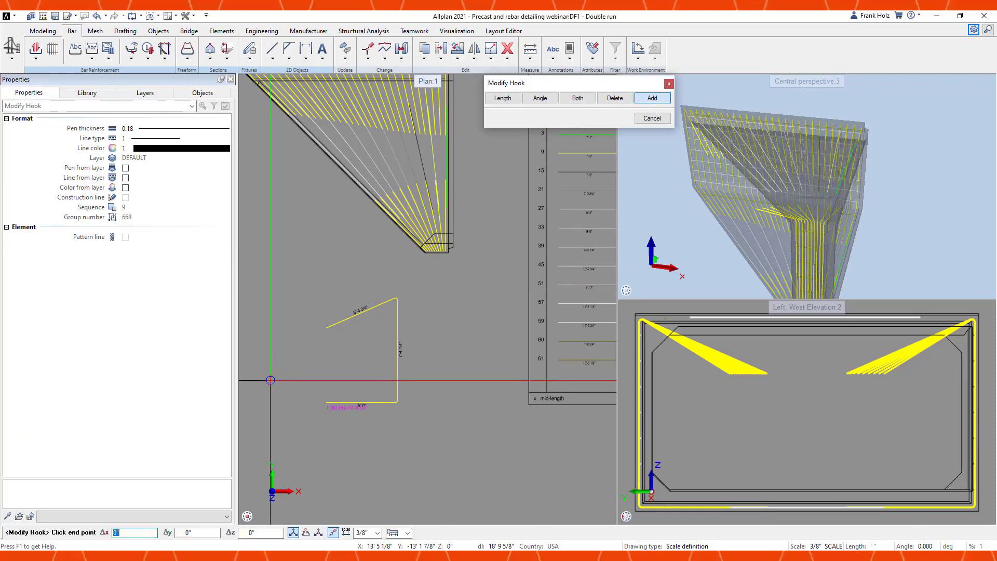
click(326, 403)
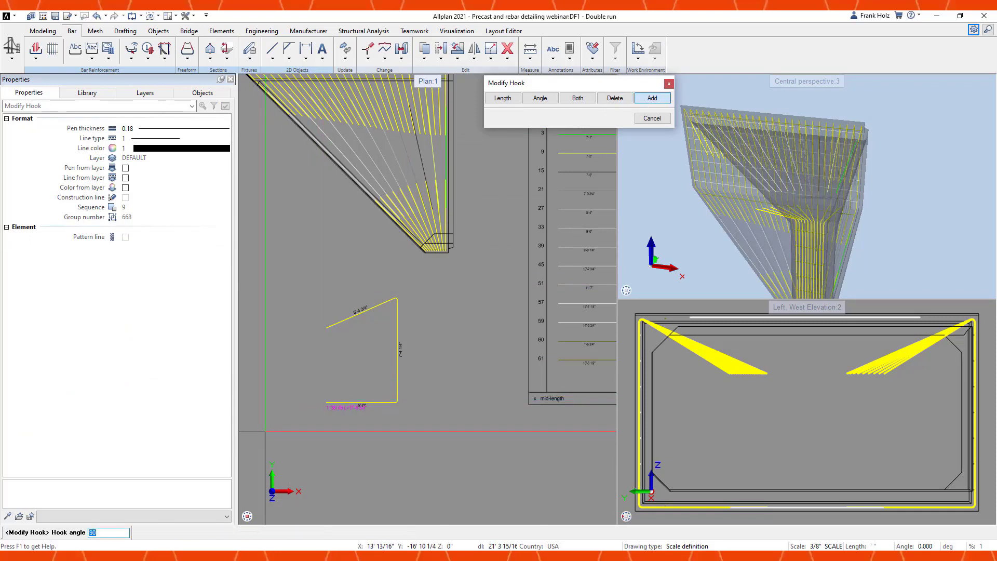
key(Return)
key(Return)
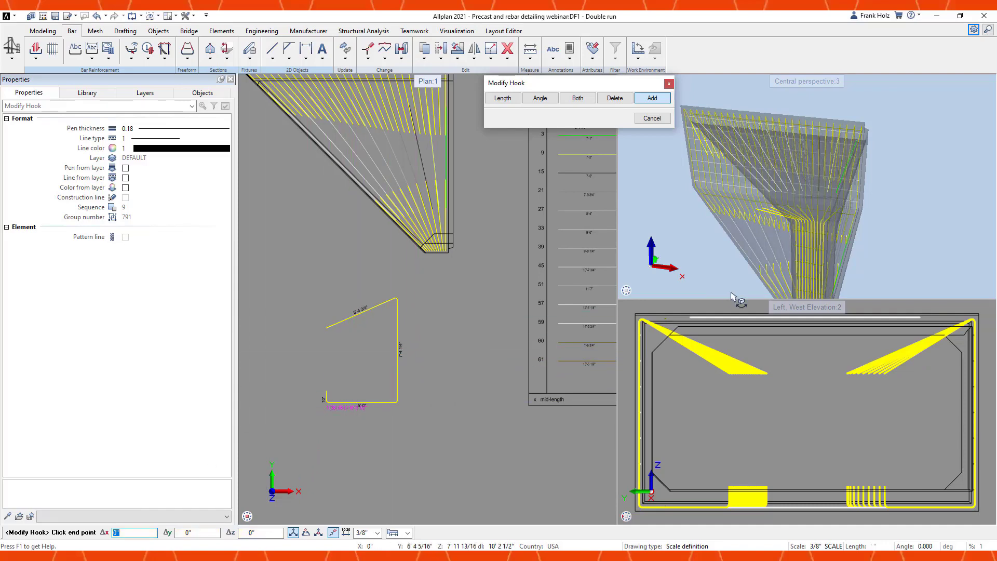
middle_drag(823, 249, 574, 180)
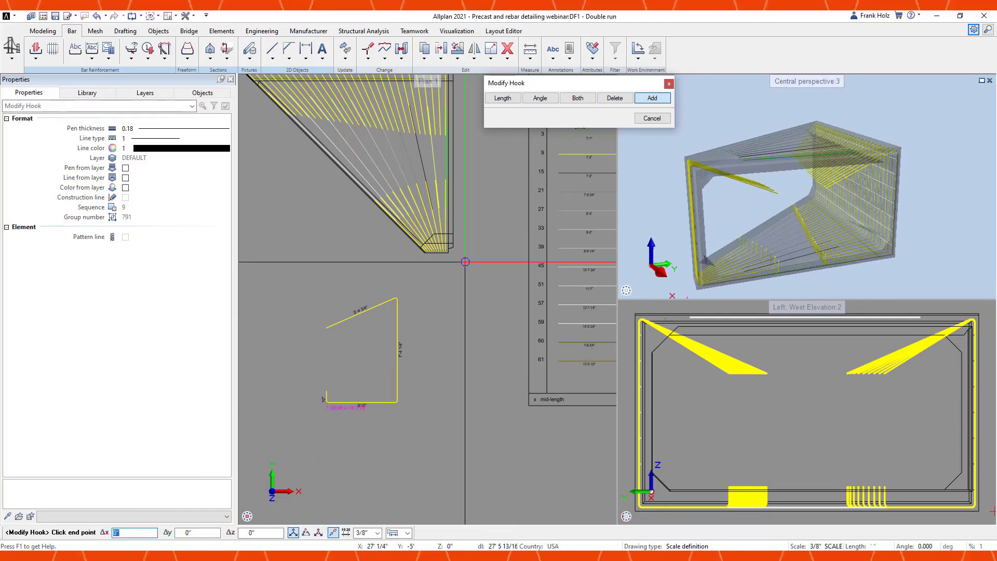
- Cancel the hook modification and delete the contents of the active drawing file
middle_drag(461, 214, 440, 272)
key(Escape)
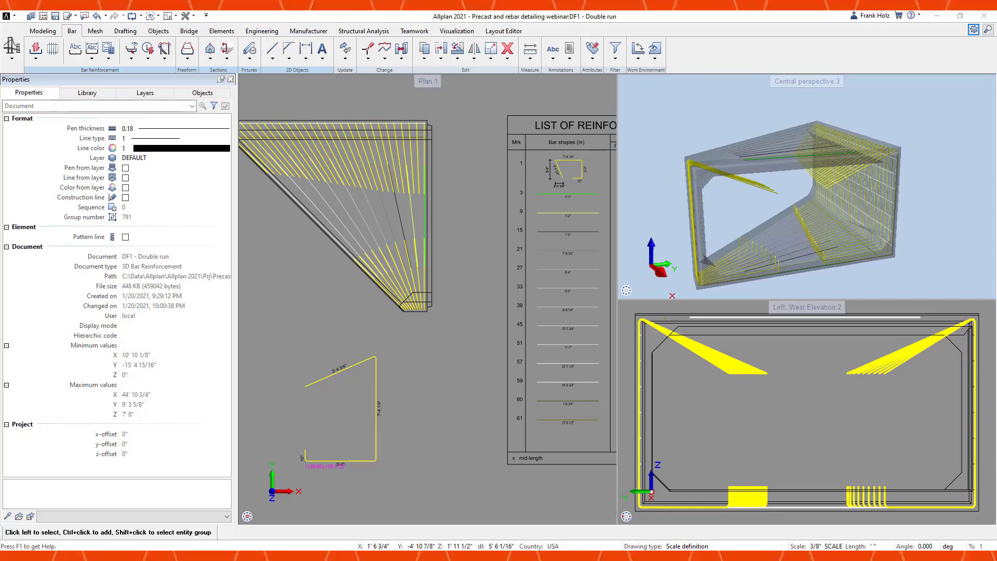
click(422, 383)
scroll(422, 383, down, 3)
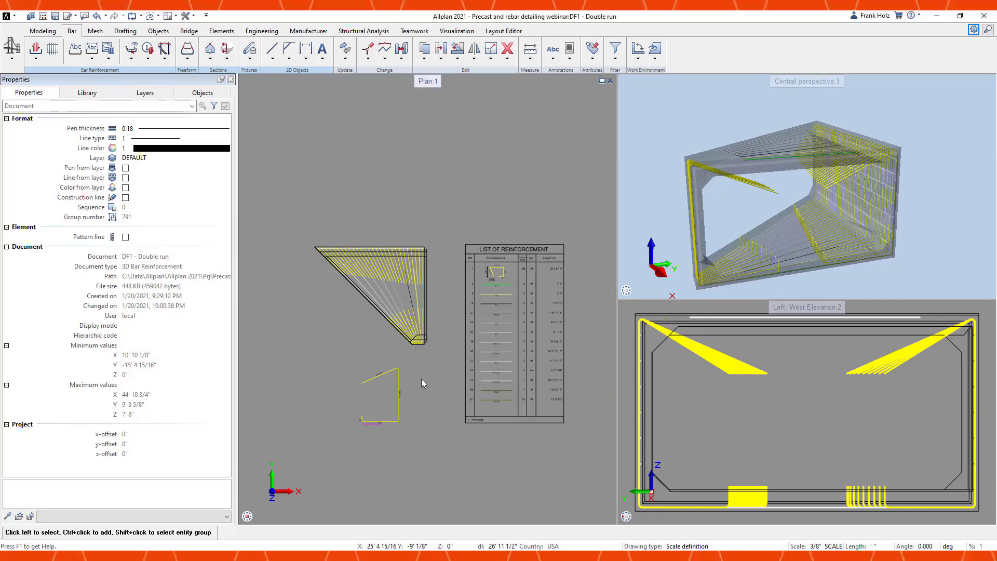
key(ctrl+d)
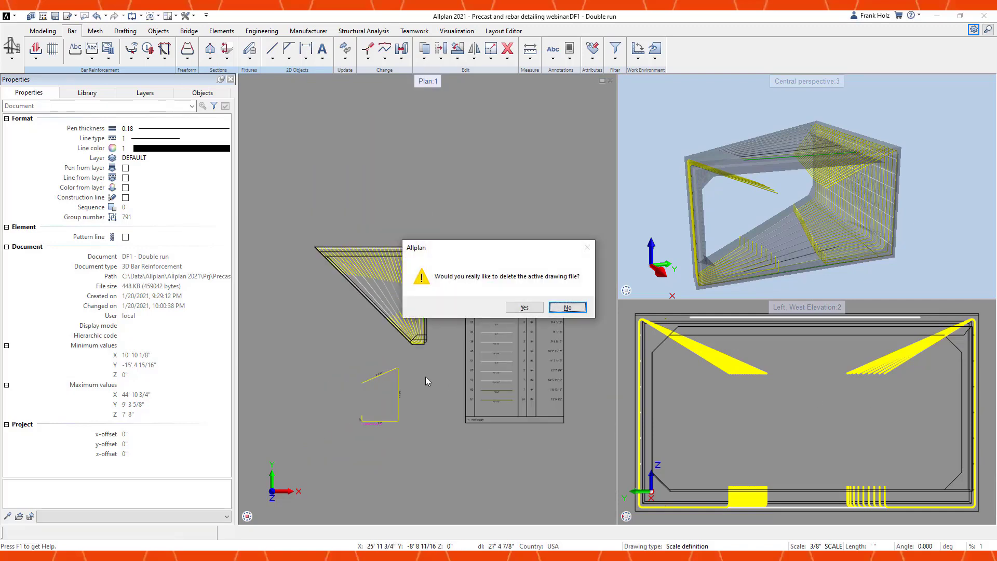
key(Left)
key(Return)
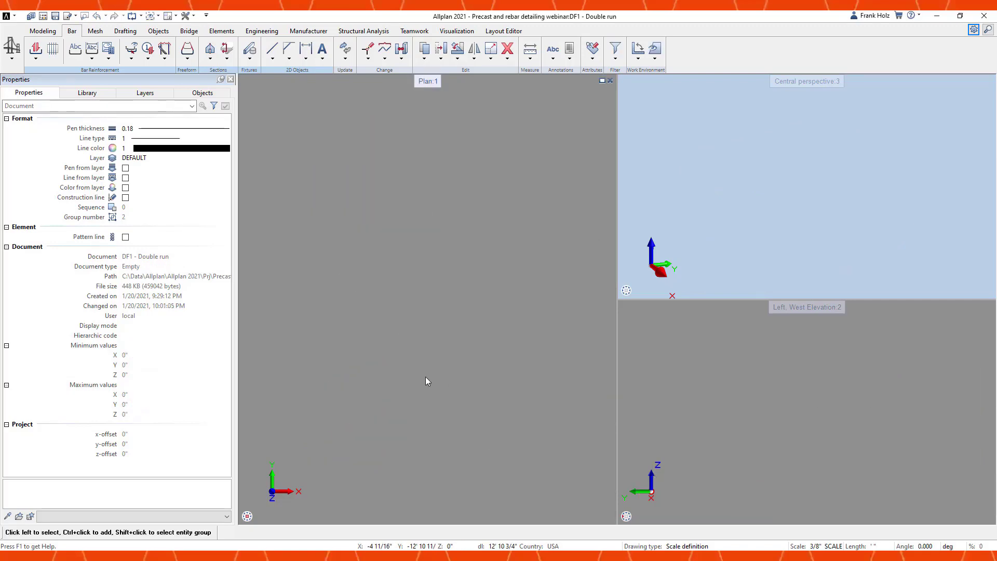
- Open the Buried structures folder of the default PythonParts library
click(83, 93)
click(42, 108)
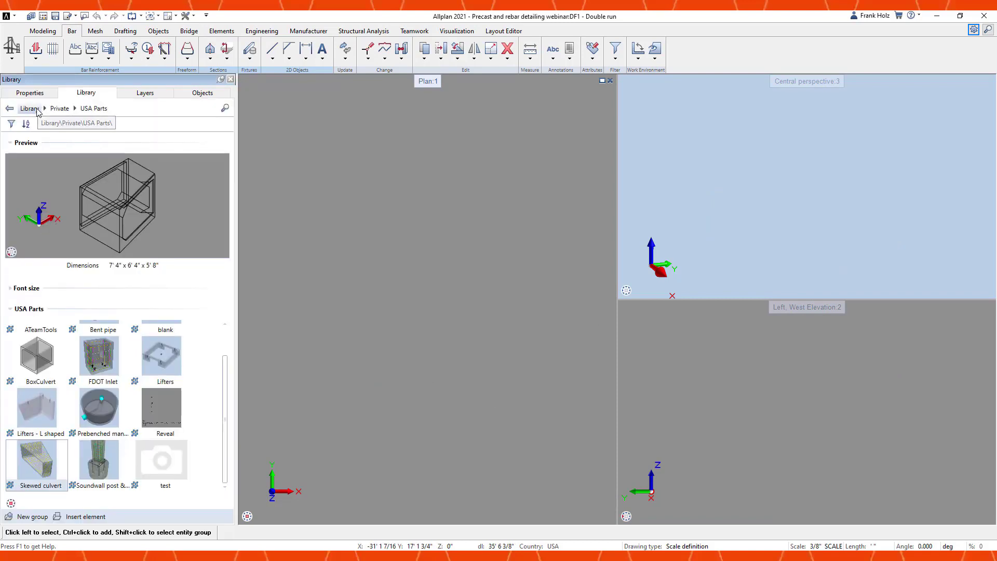
click(65, 155)
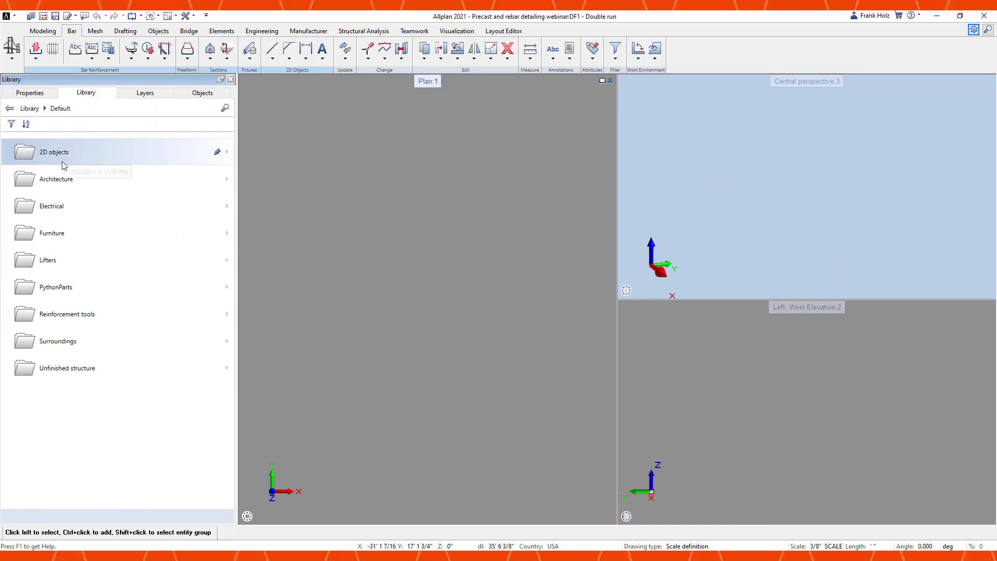
click(63, 291)
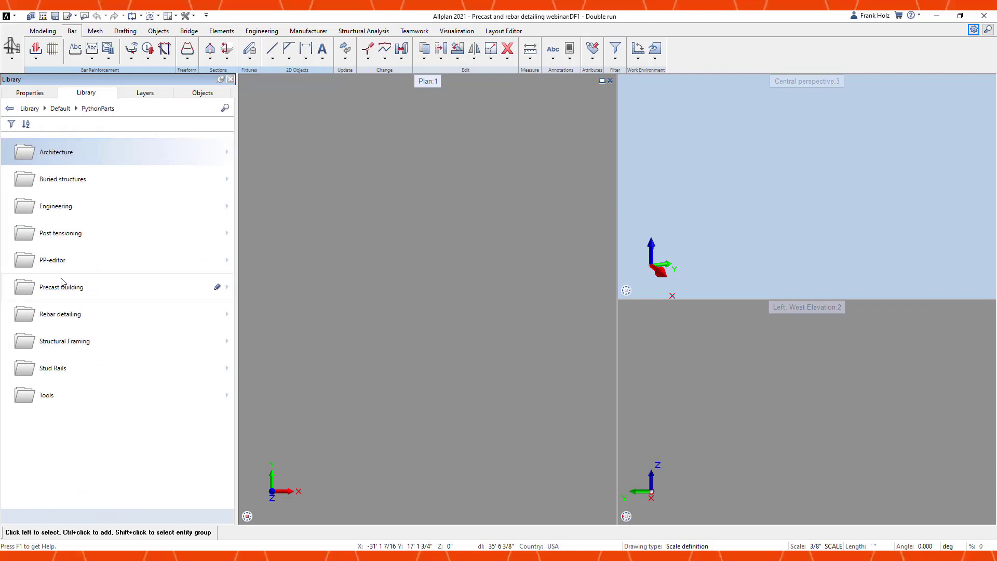
click(61, 182)
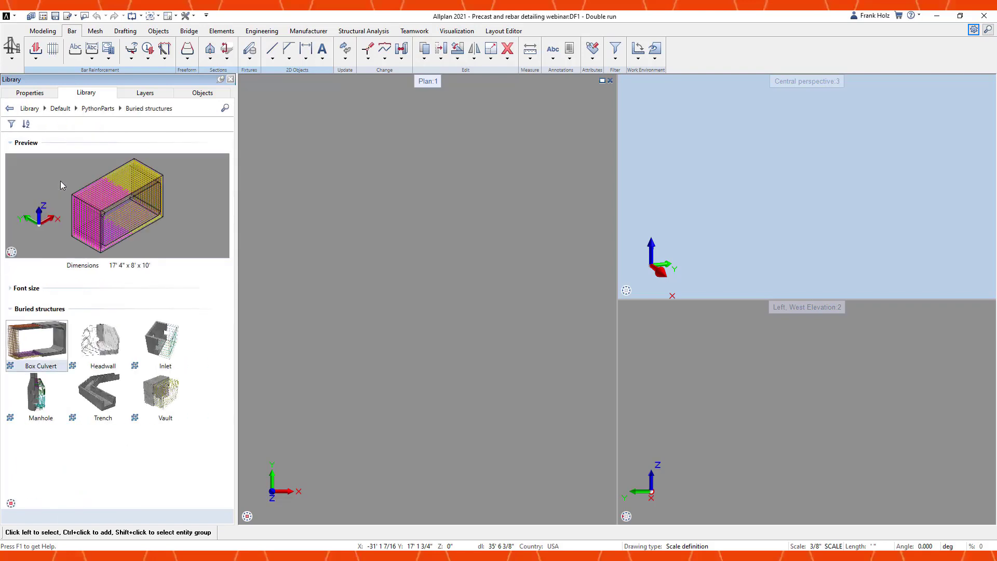
- Place the Vault PythonPart with its default dimensions in the plan view
click(58, 345)
click(167, 395)
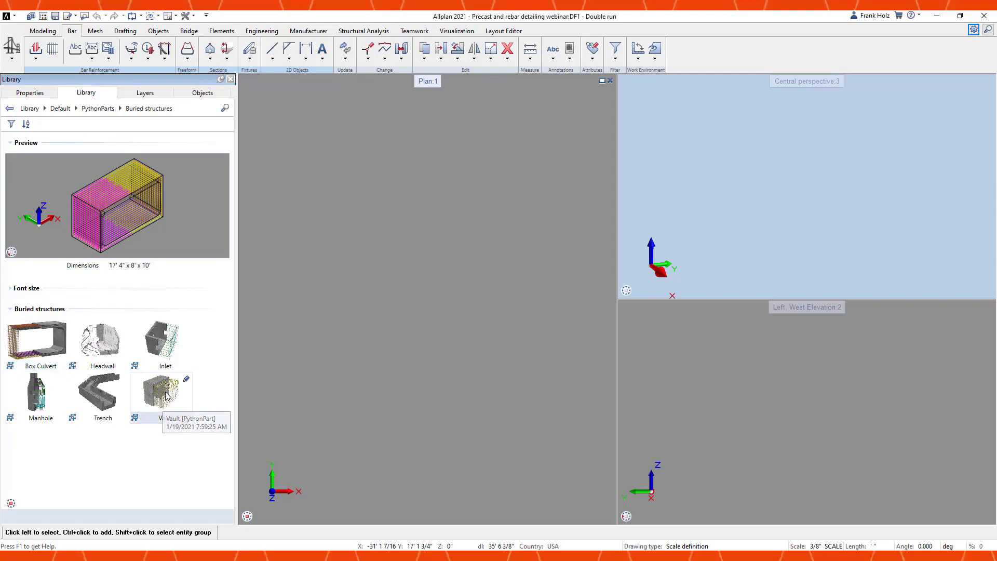
double_click(166, 395)
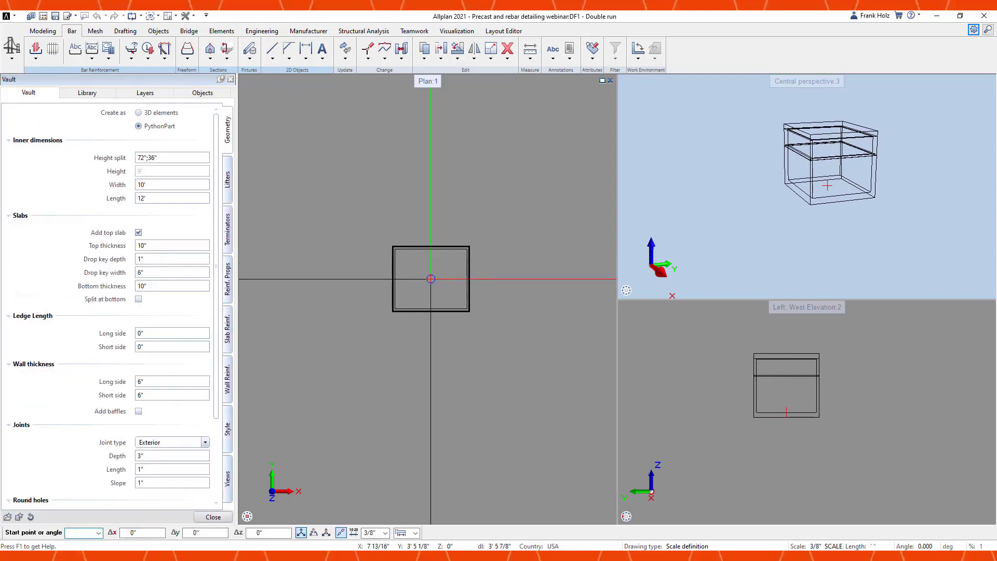
click(431, 279)
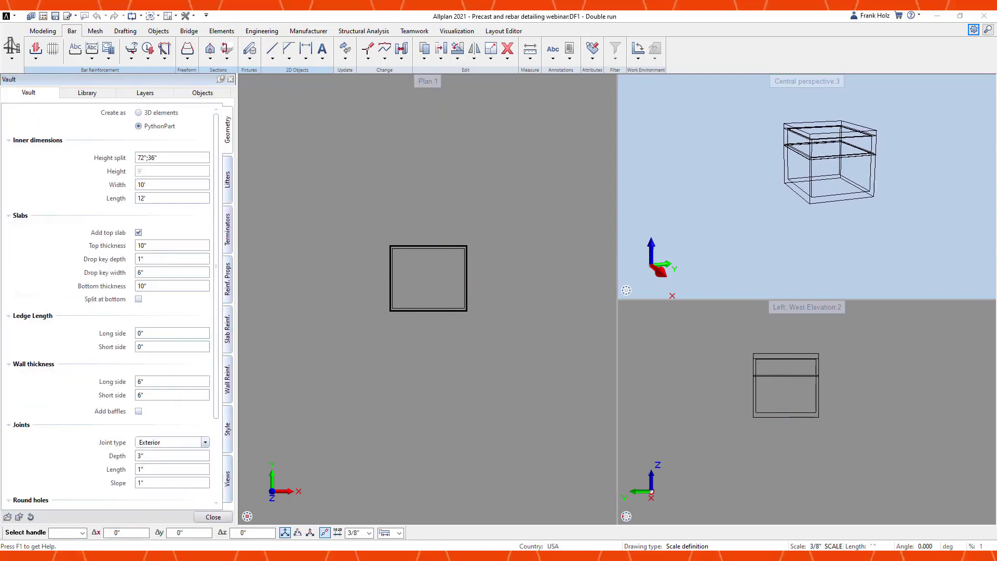
- Set the diameter of the vault's round hole in the top slab to 2'
scroll(439, 276, up, 2)
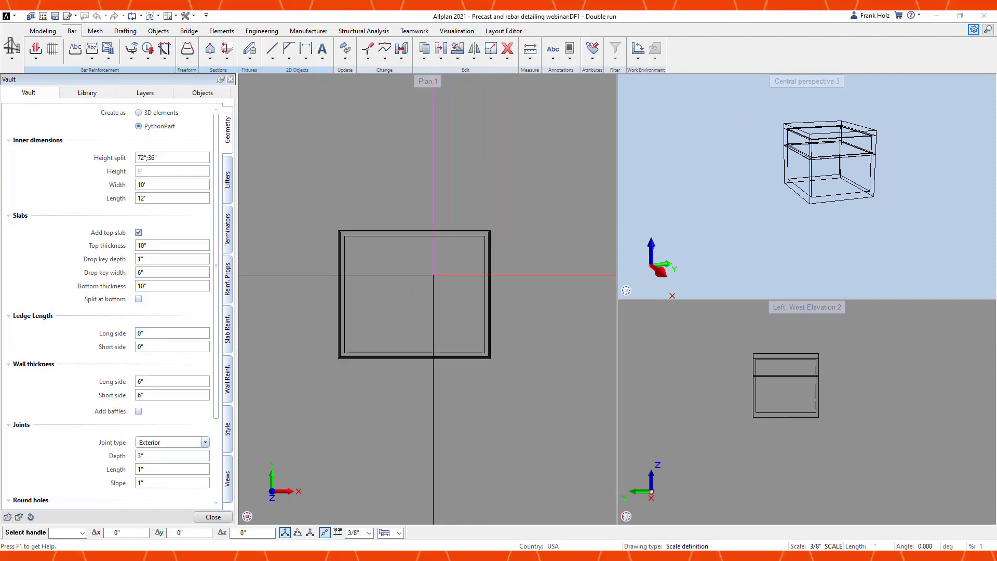
middle_click(798, 193)
middle_click(798, 192)
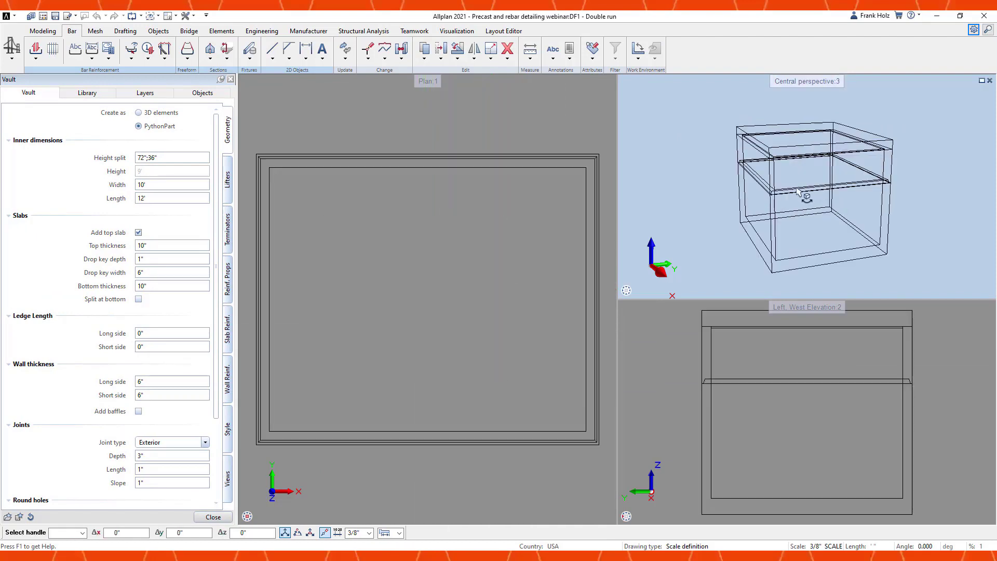
scroll(104, 332, down, 3)
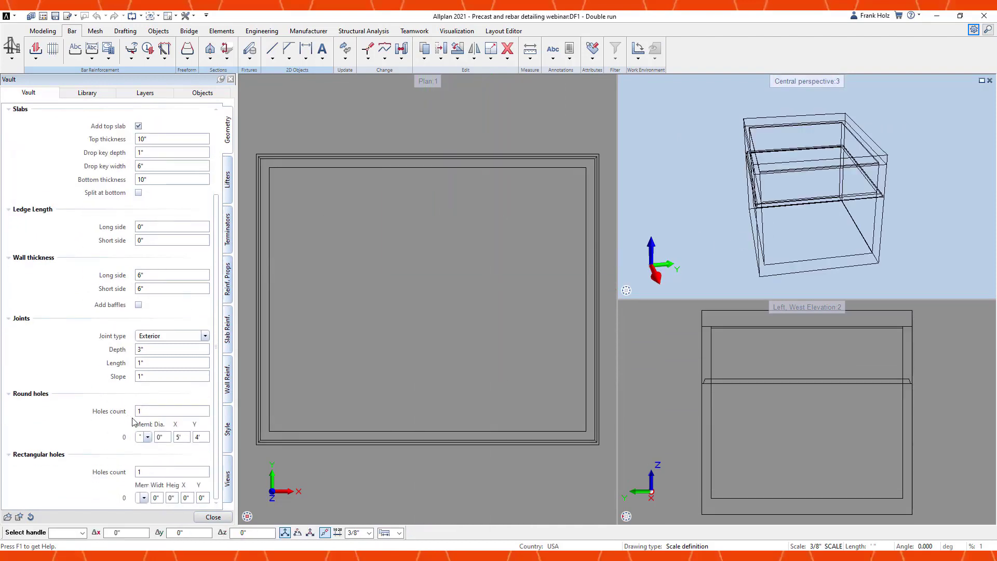
click(162, 438)
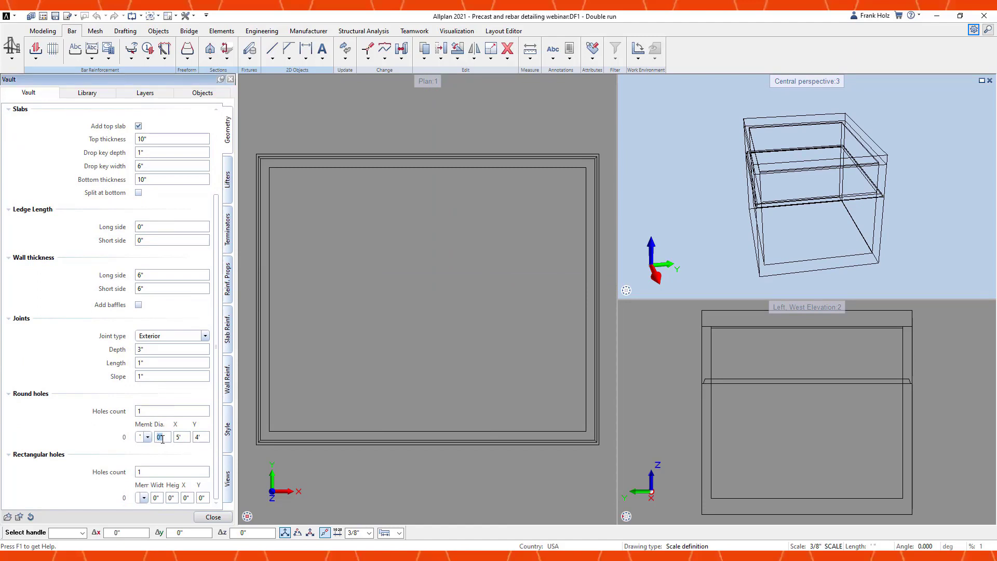
text(2')
key(Return)
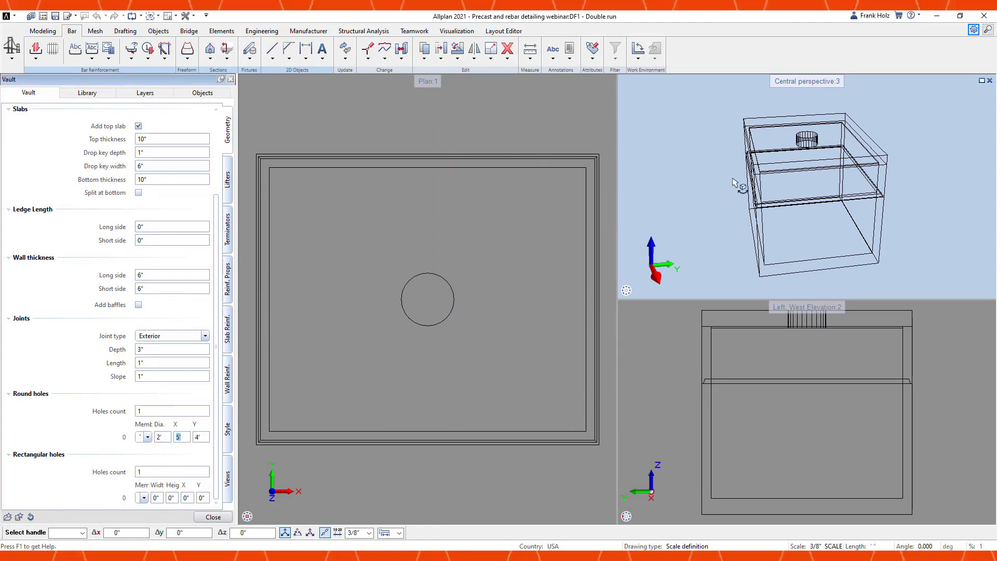
click(148, 437)
click(120, 438)
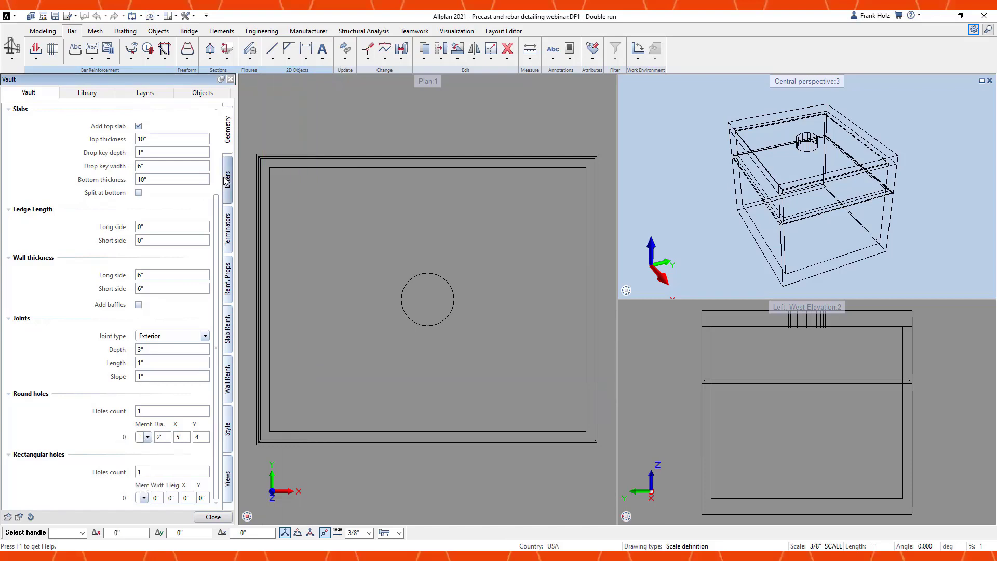
- Include lifters in the vault and create its bar reinforcement
click(227, 180)
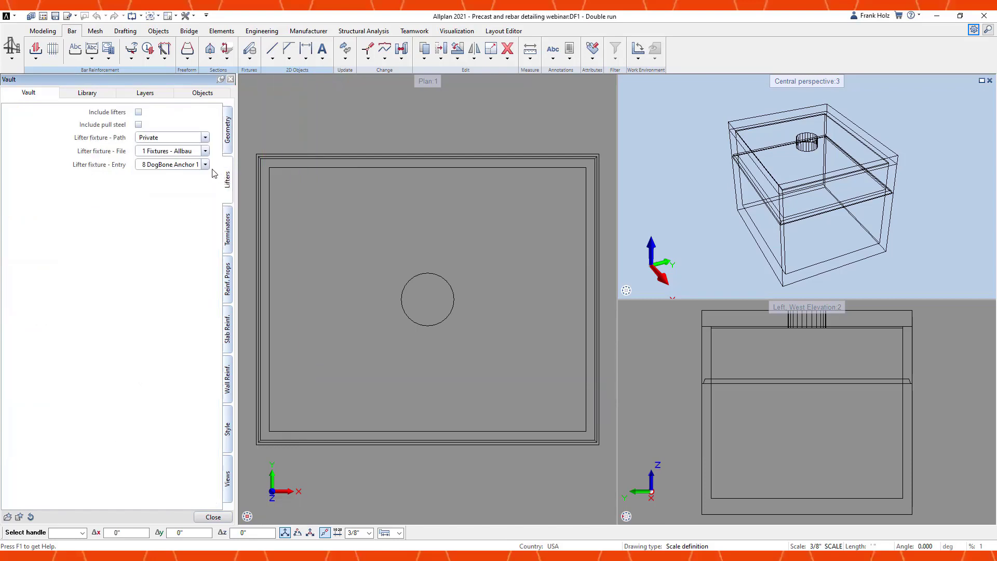
click(138, 113)
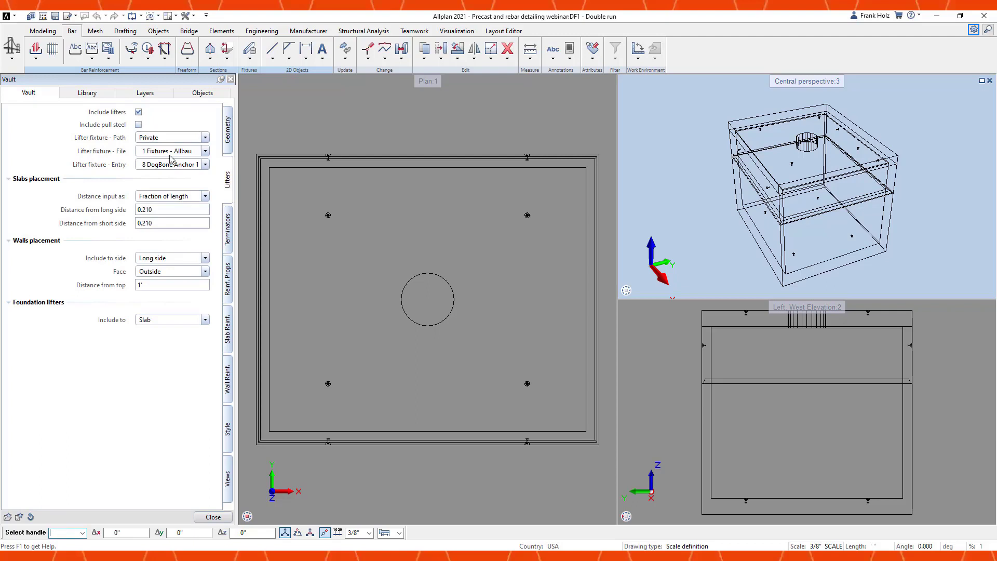
click(228, 277)
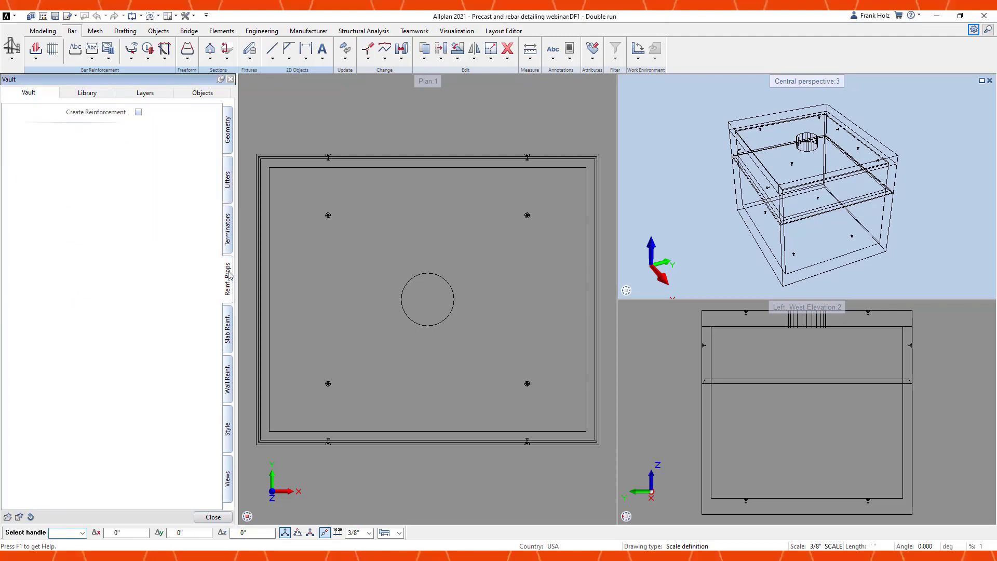
click(138, 113)
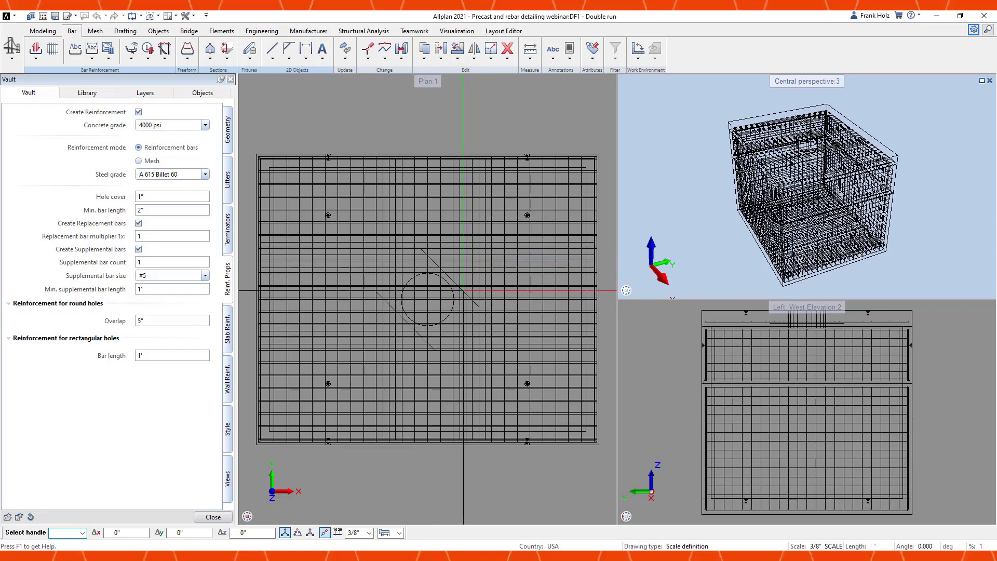
- Create the vault's dimensioned views and sections, and enlarge the plan viewport to inspect them
click(227, 327)
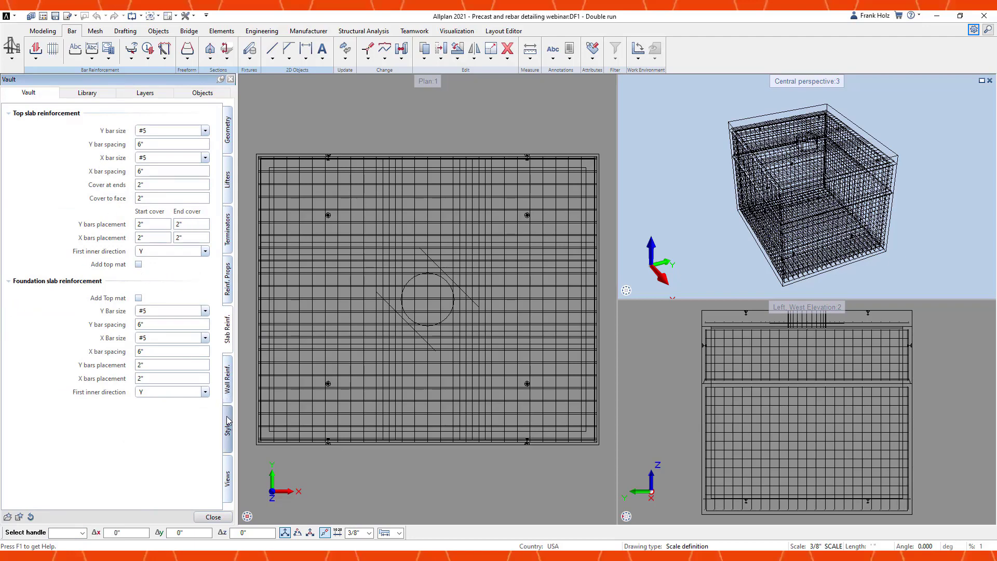
click(228, 474)
scroll(309, 134, down, 3)
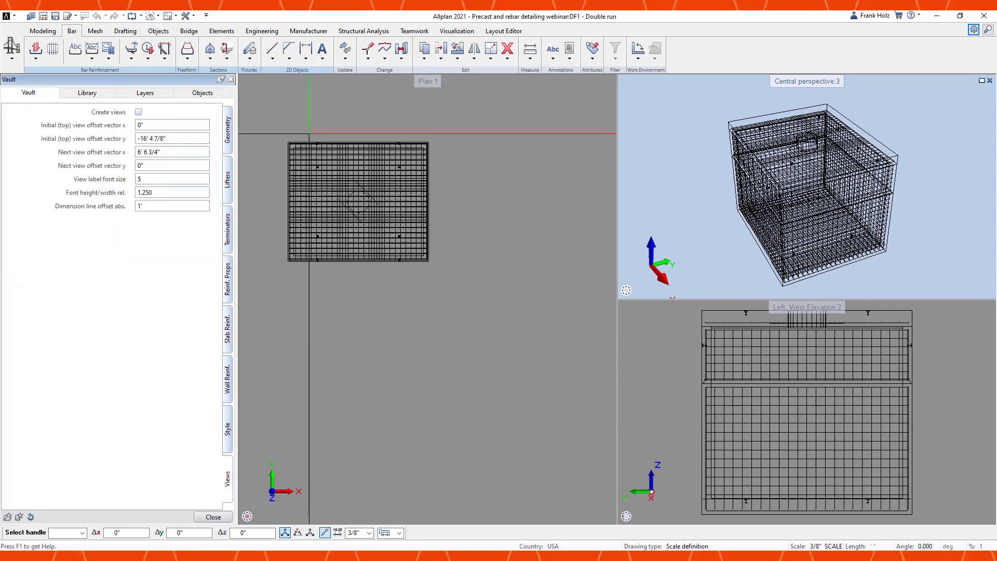
scroll(309, 134, down, 1)
click(139, 113)
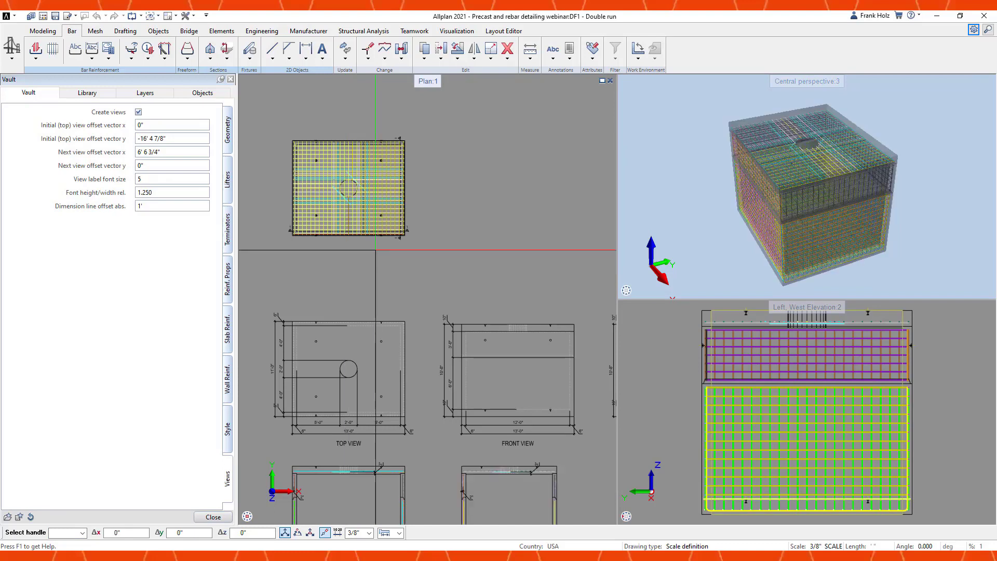
double_click(427, 81)
middle_drag(376, 307, 401, 255)
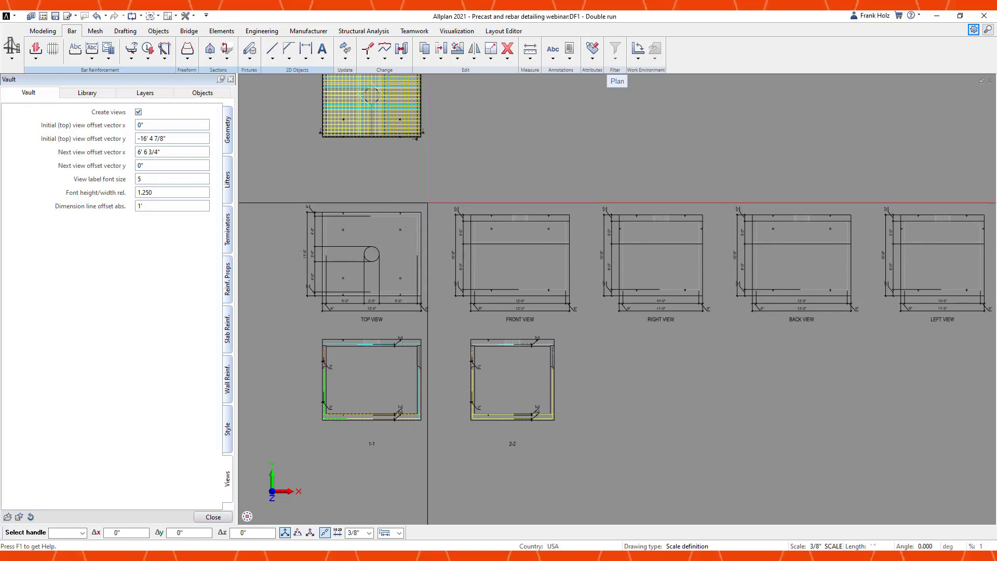
middle_drag(429, 205, 434, 226)
- Finish editing the vault and clear everything from the active drawing file
click(507, 49)
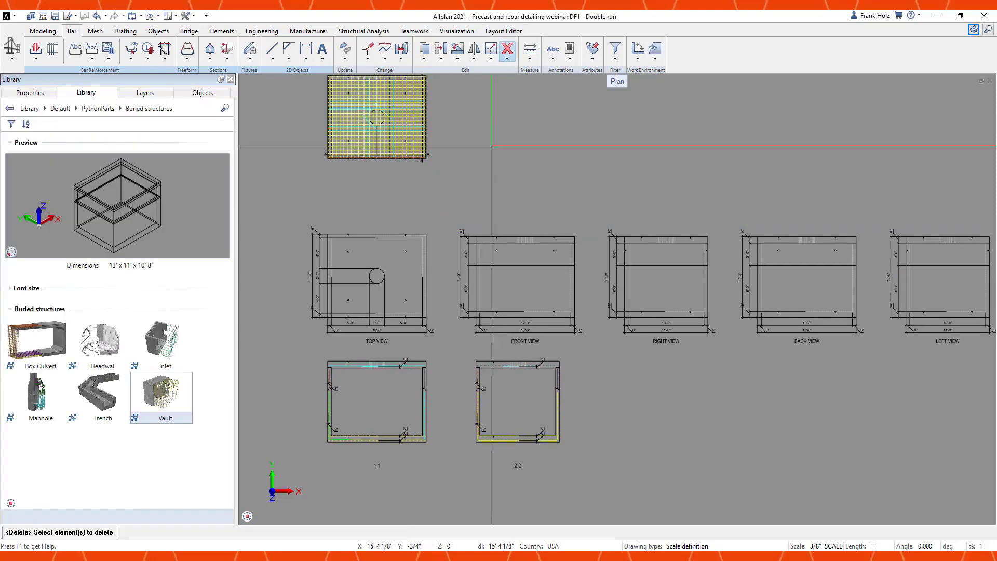
middle_drag(491, 185, 492, 231)
scroll(491, 232, down, 2)
key(Escape)
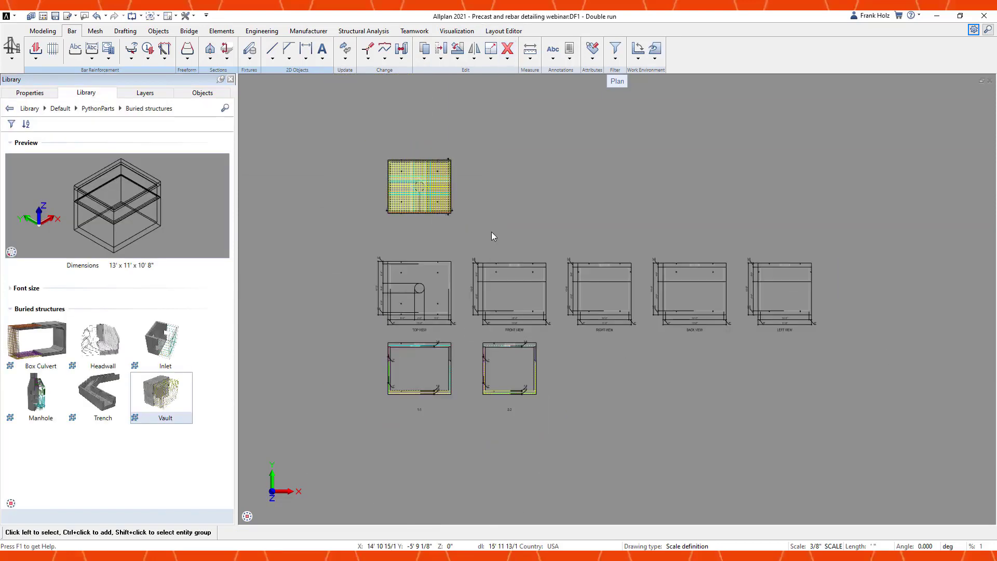
key(ctrl+Delete)
key(Left)
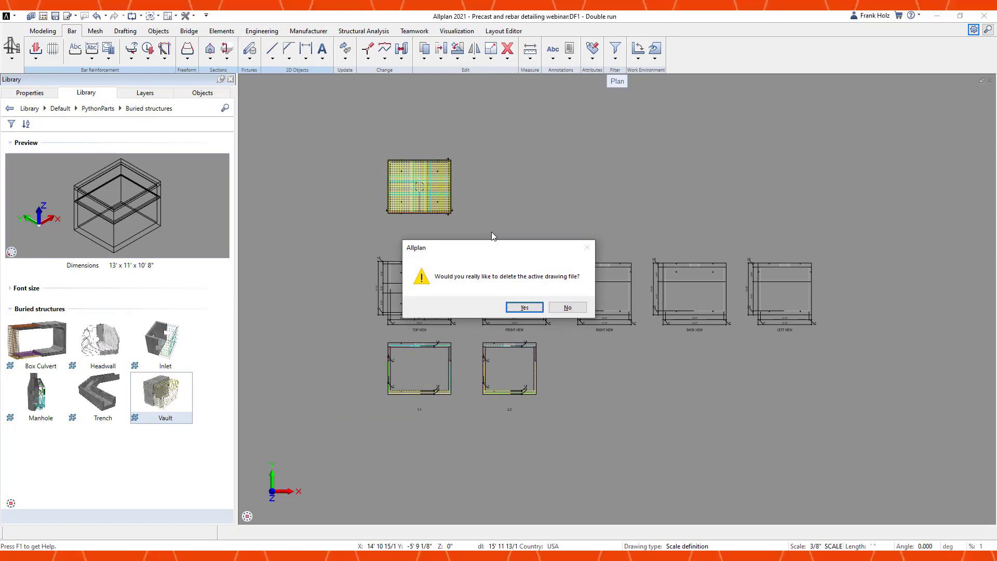
key(Return)
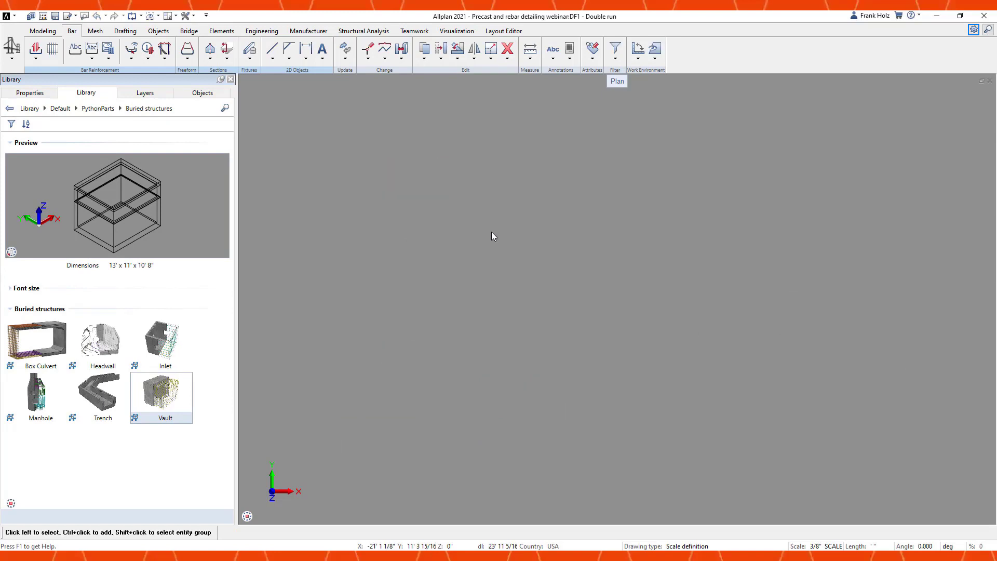
- Restore the three-viewport layout and start the Column Bars PythonPart from the Rebar detailing library folder
click(67, 110)
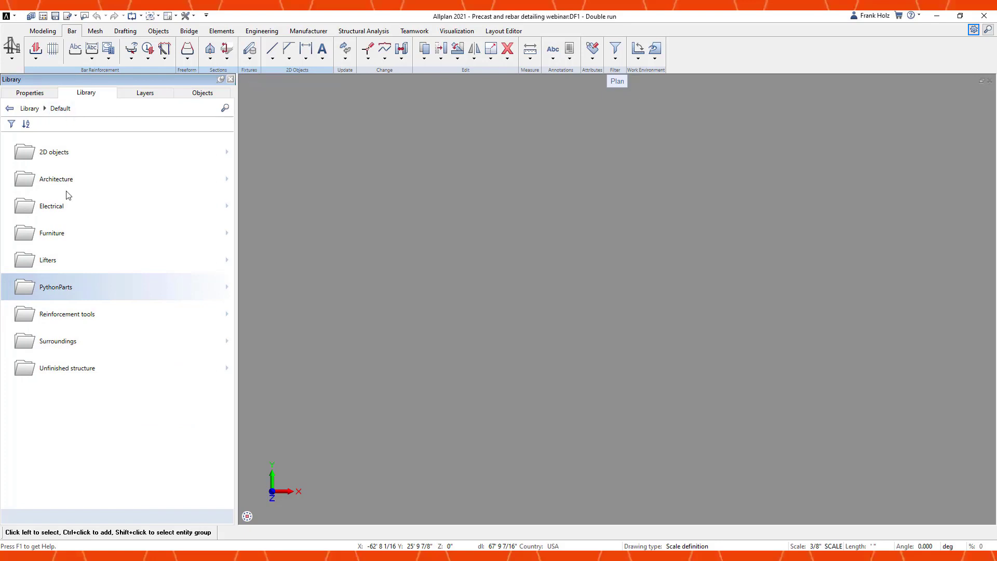
click(58, 288)
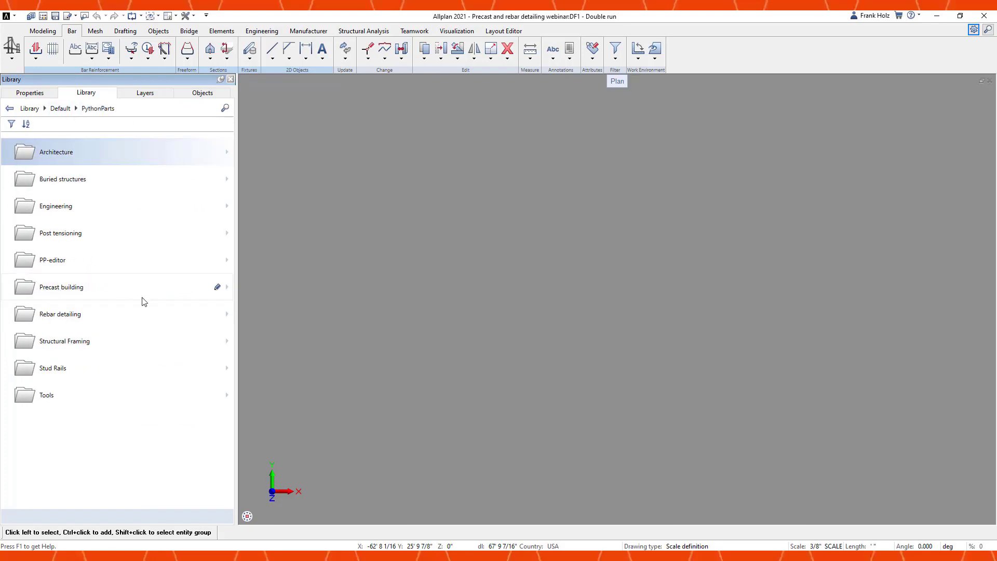
key(shift+F4)
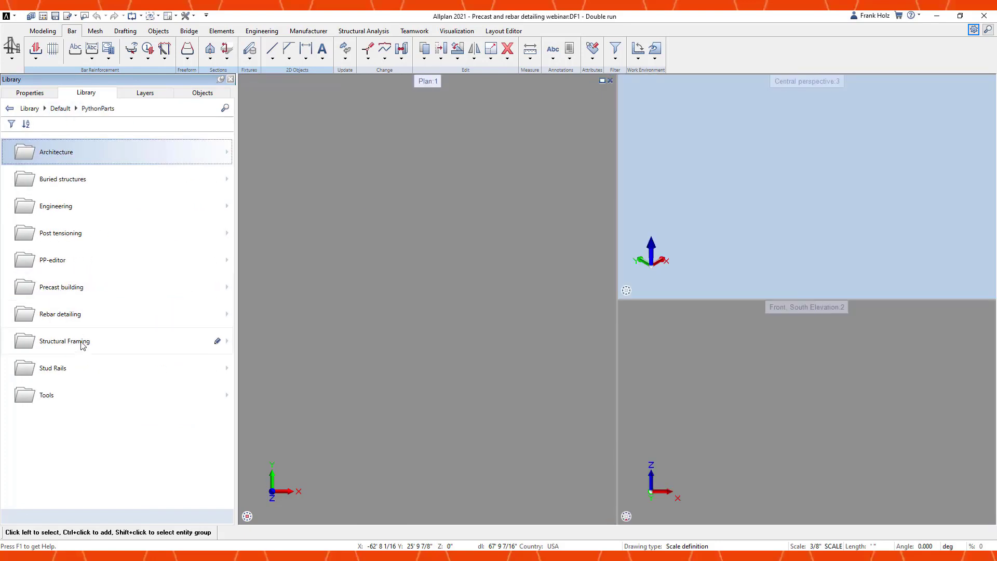
click(77, 314)
double_click(98, 344)
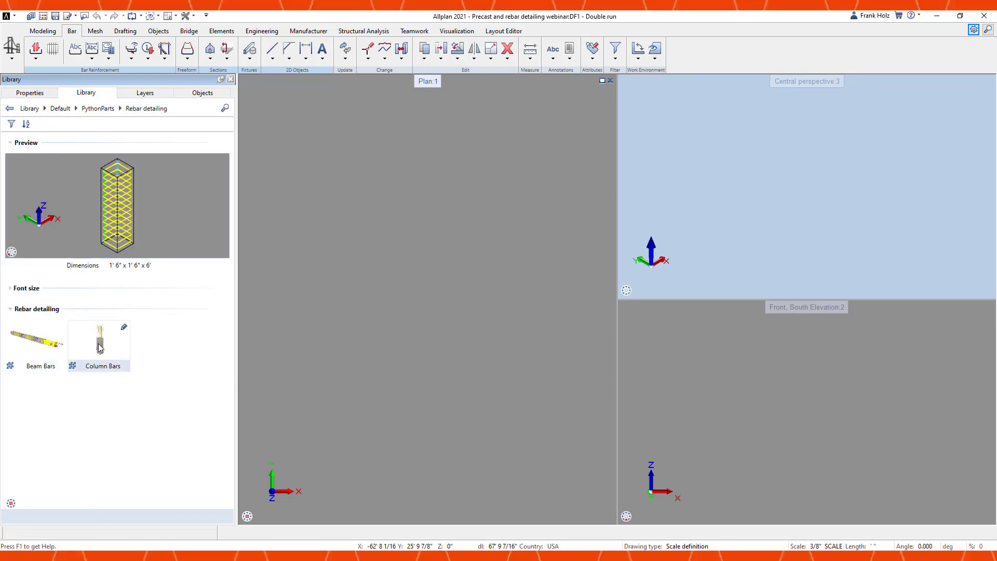
- Load the column_bars.pyv project favorite and place the column in the plan viewport
click(7, 517)
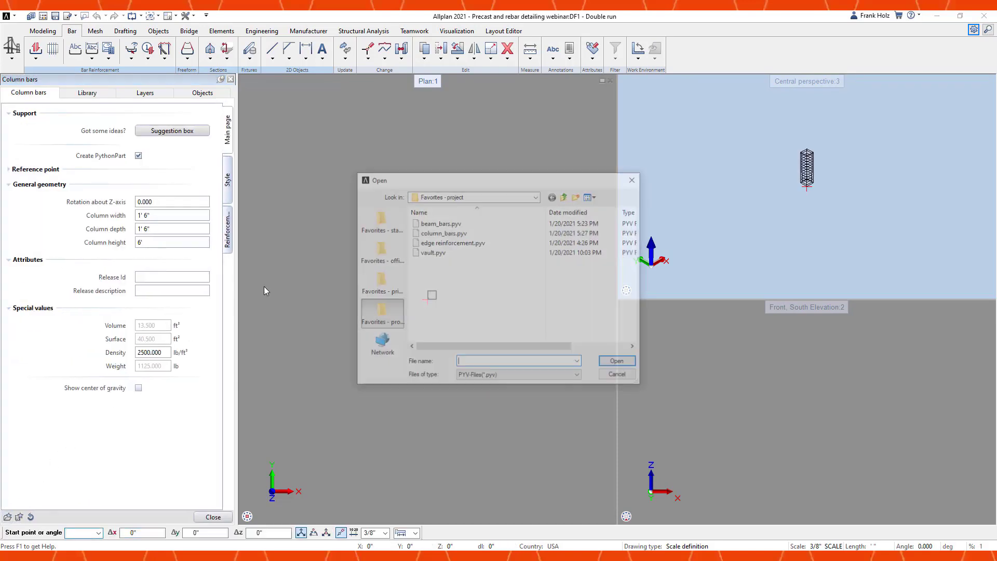
click(442, 232)
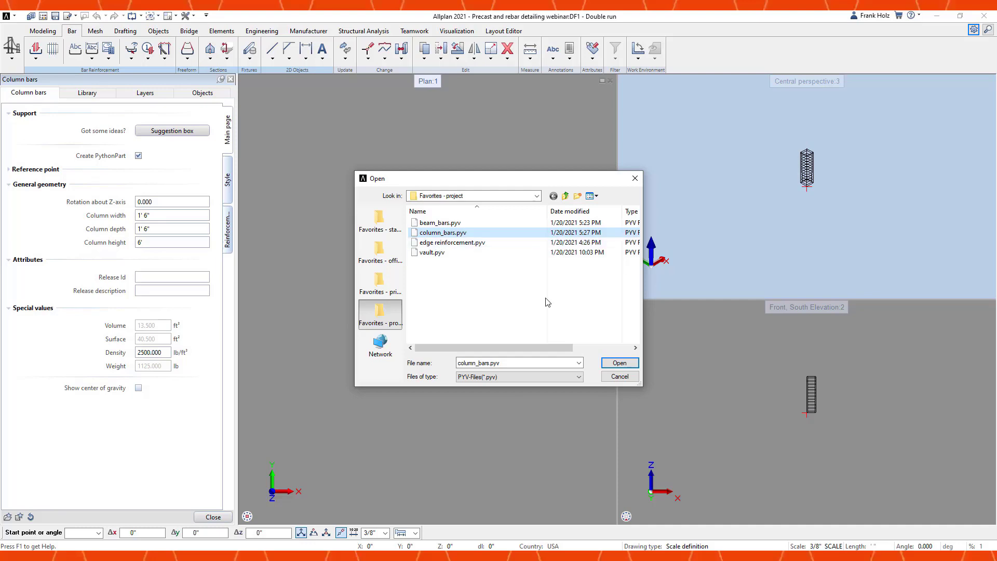
click(620, 362)
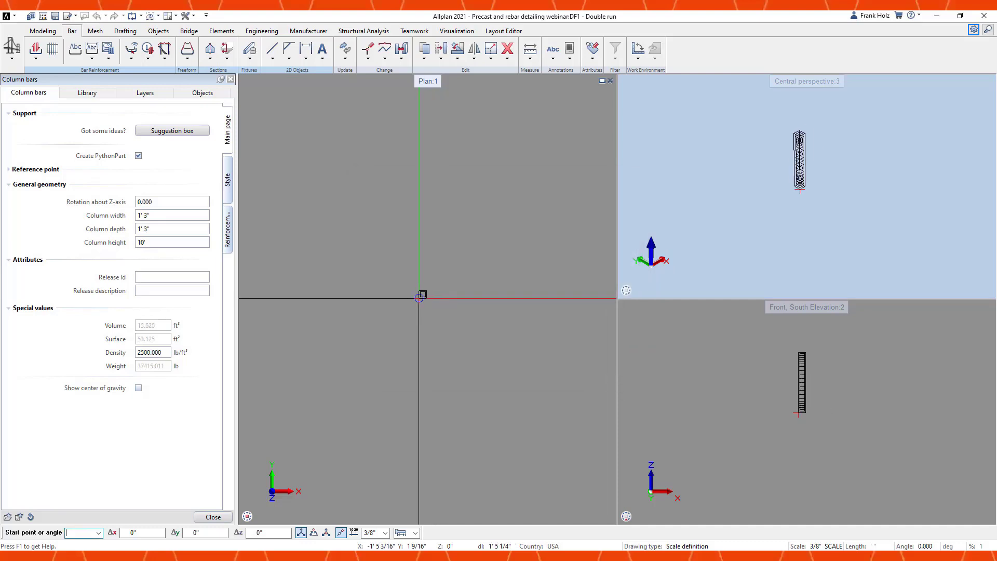
click(425, 286)
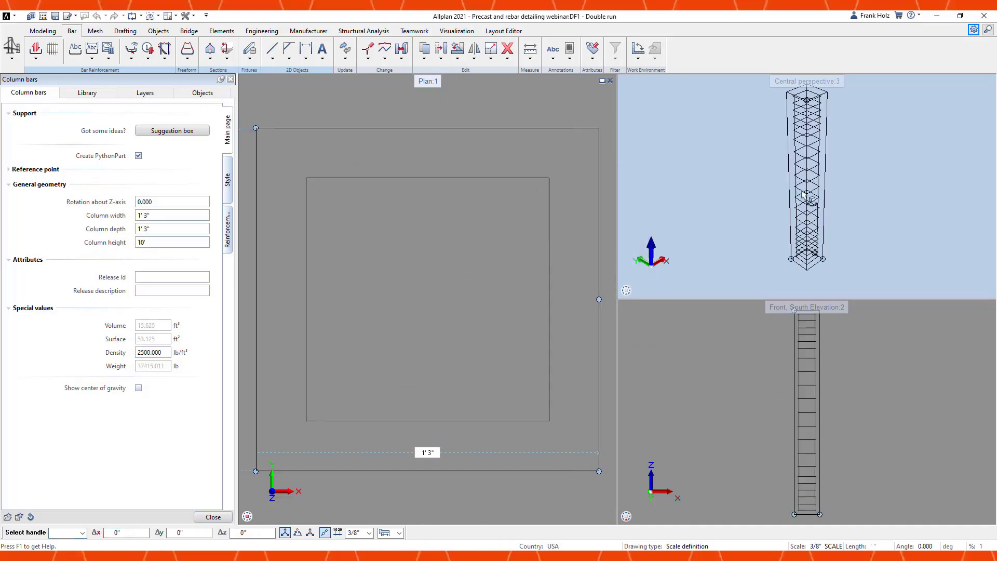
- Try to move the column's upper height handle in the south elevation
scroll(760, 358, down, 2)
middle_drag(760, 359, 761, 373)
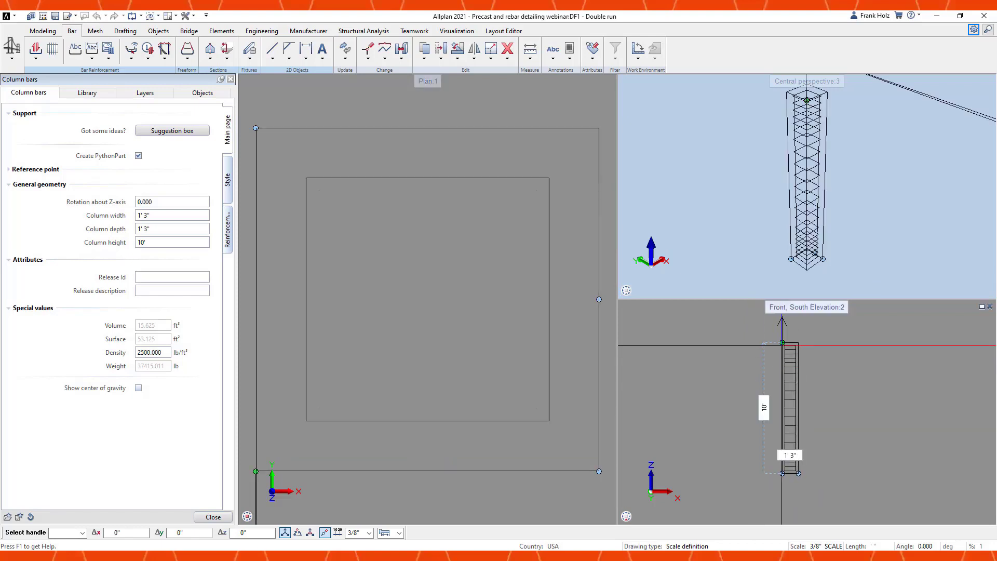
click(782, 343)
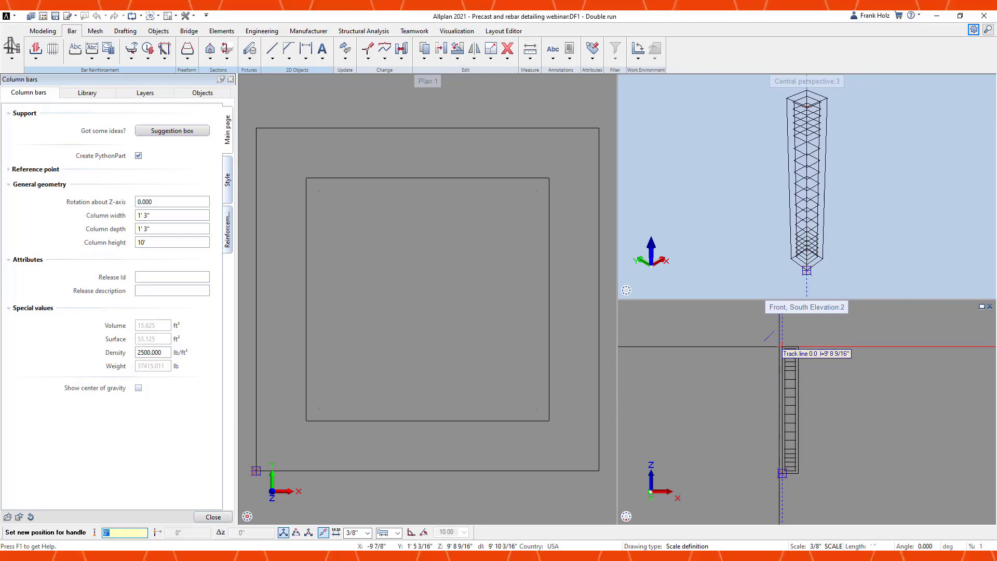
click(778, 343)
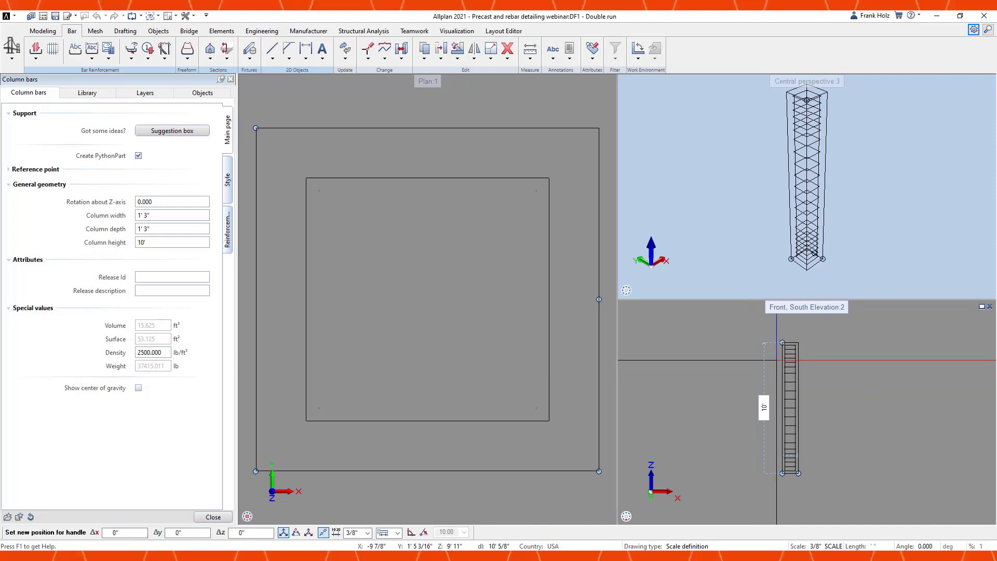
click(777, 388)
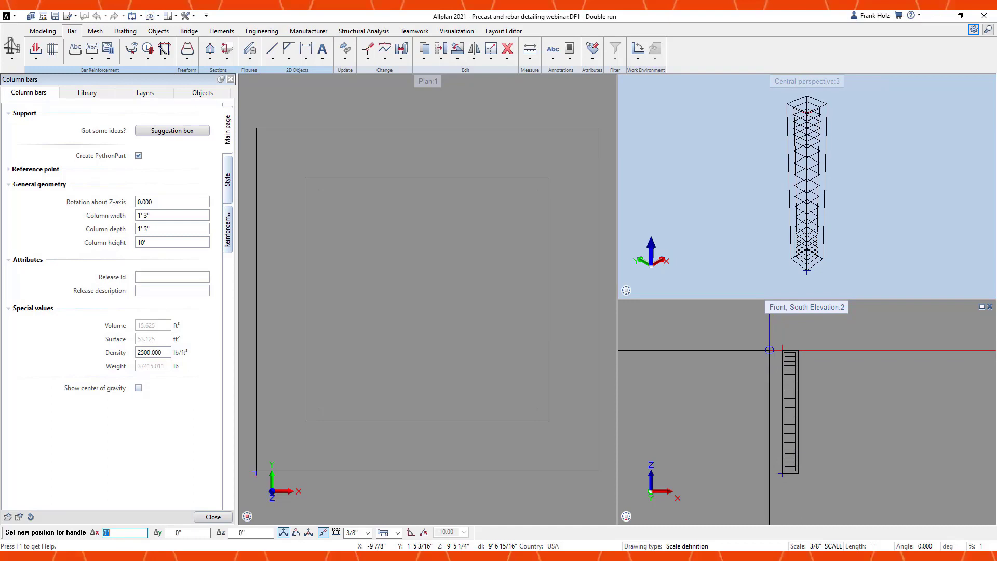
click(772, 343)
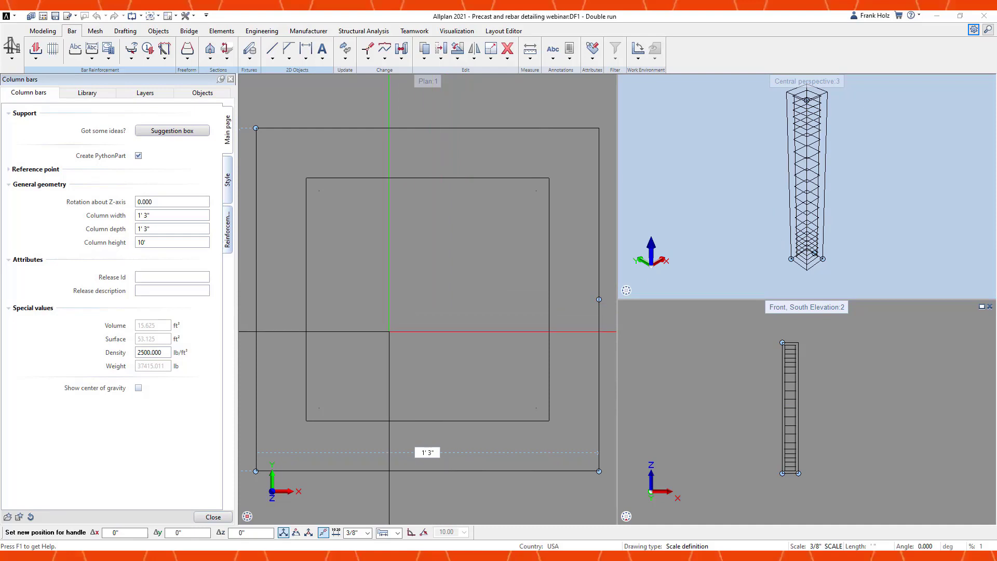
- Finish the column, start the Beam Bars PythonPart and load the beam_bars.pyv project favorite
key(Escape)
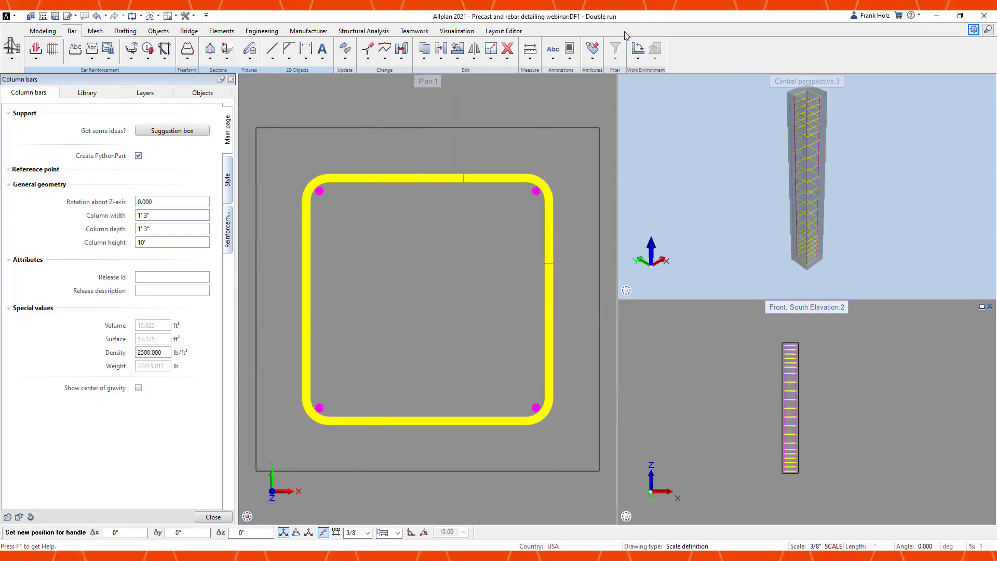
click(506, 51)
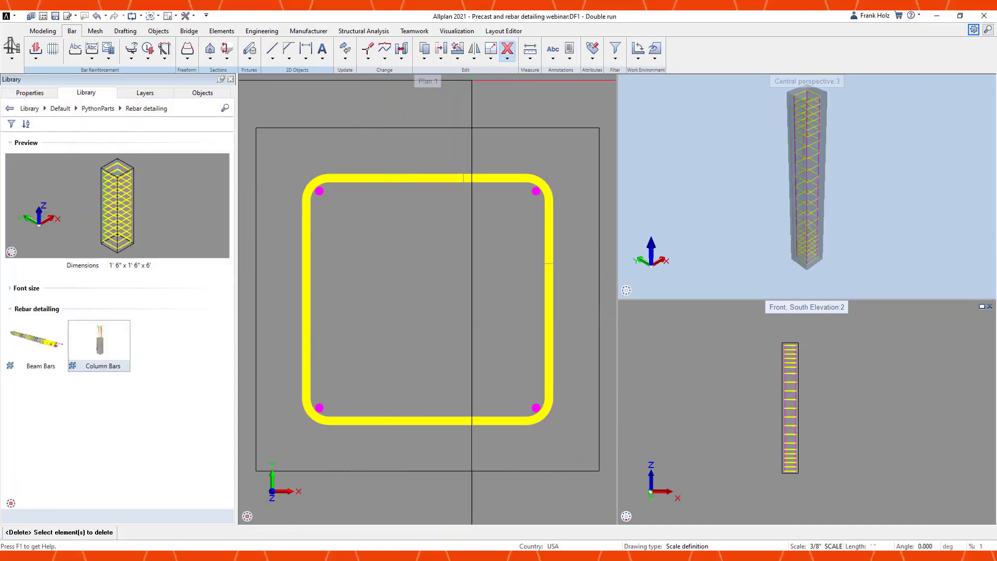
double_click(29, 348)
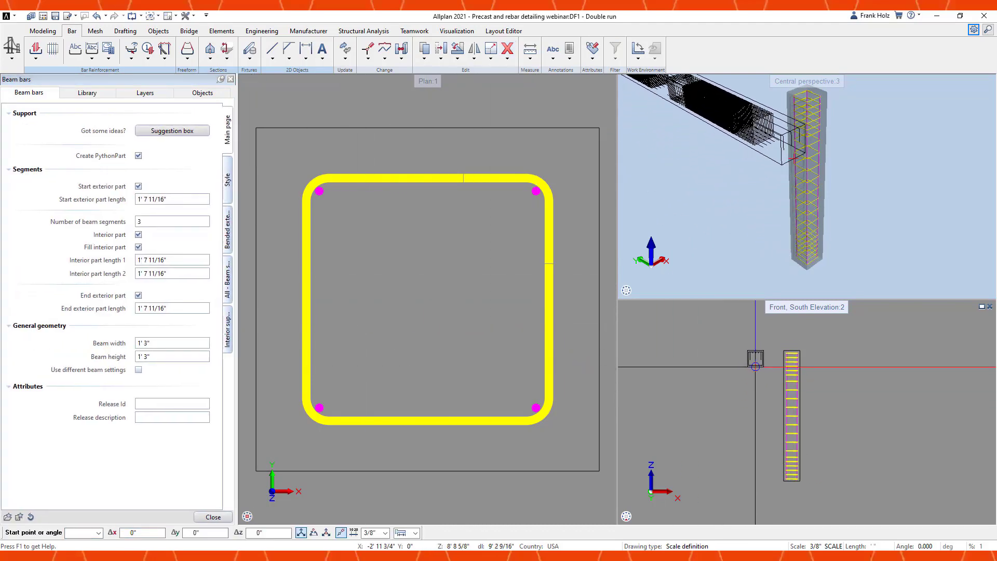
click(8, 517)
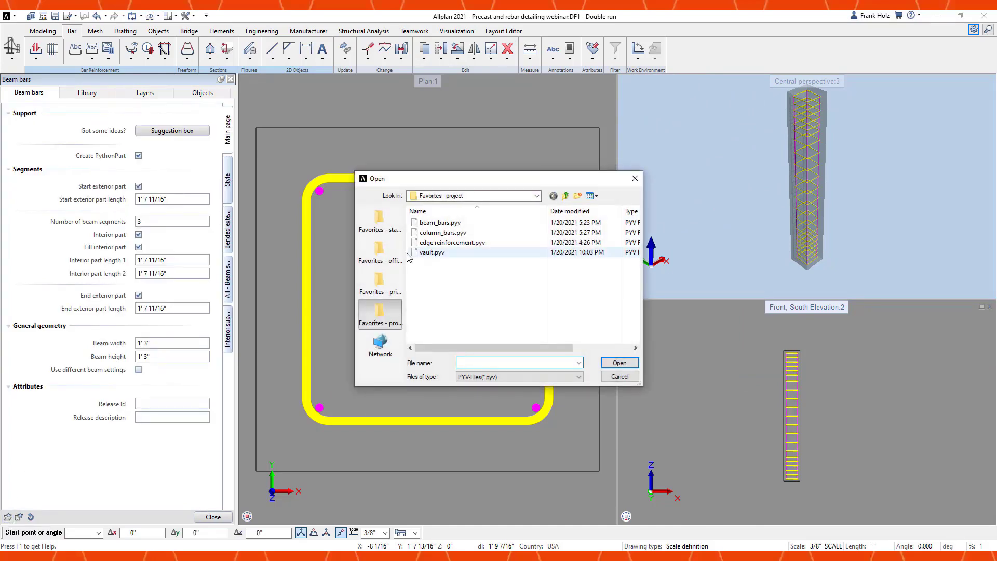
click(440, 223)
double_click(440, 223)
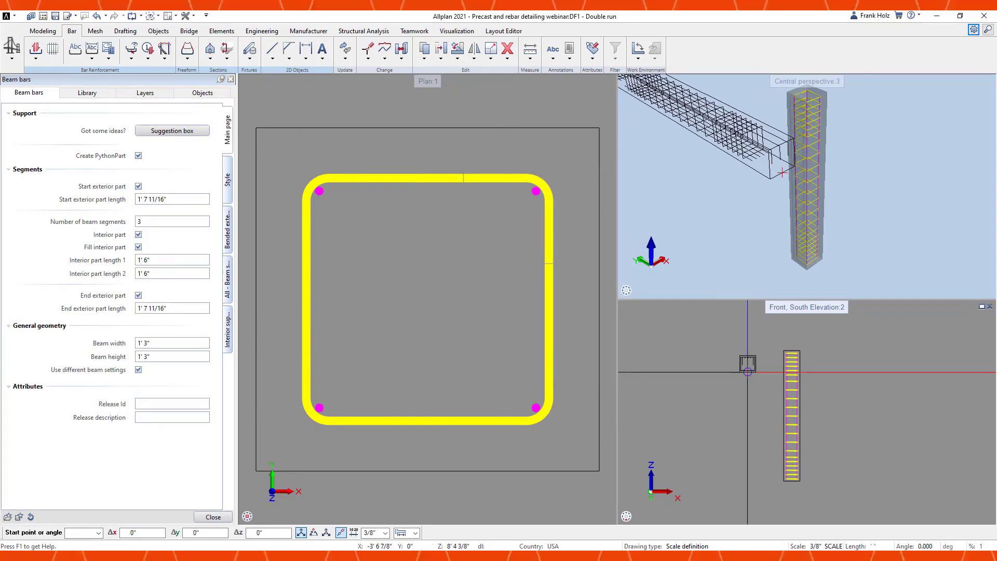
- Place the beam 1' 3" below the column top, starting at the midpoint of the column's outer edge, and finish it
scroll(805, 347, up, 2)
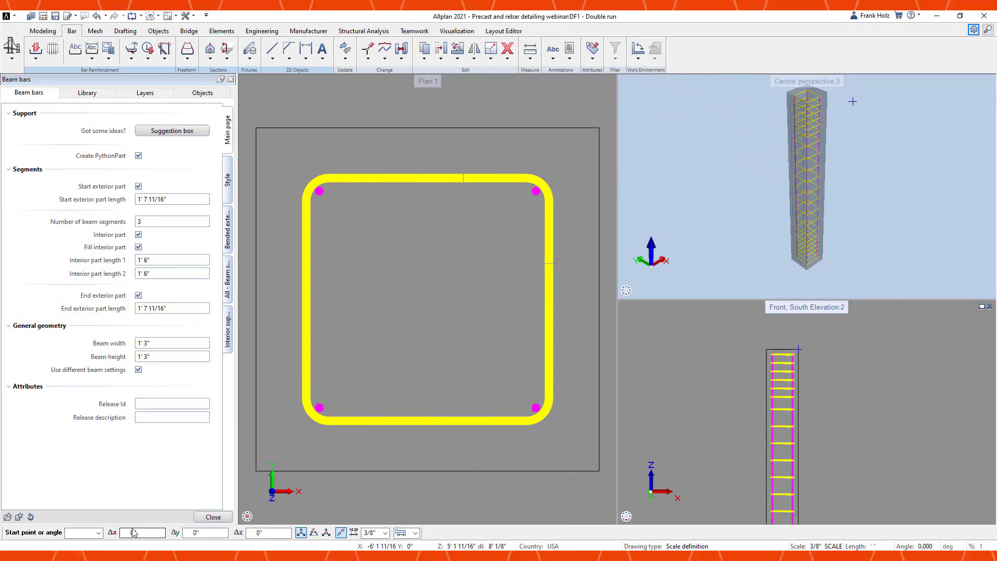
text(1 3)
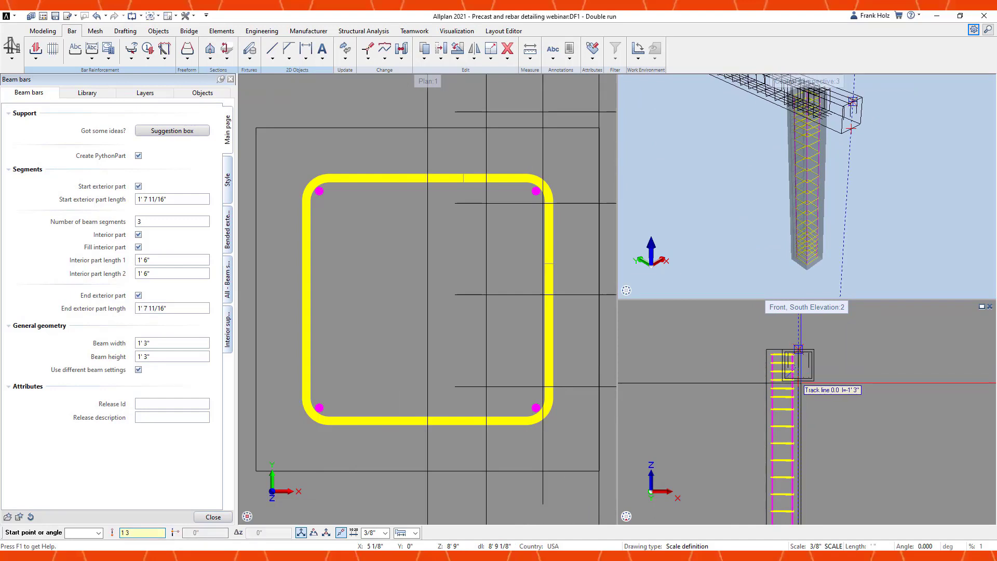
right_click(799, 382)
click(825, 252)
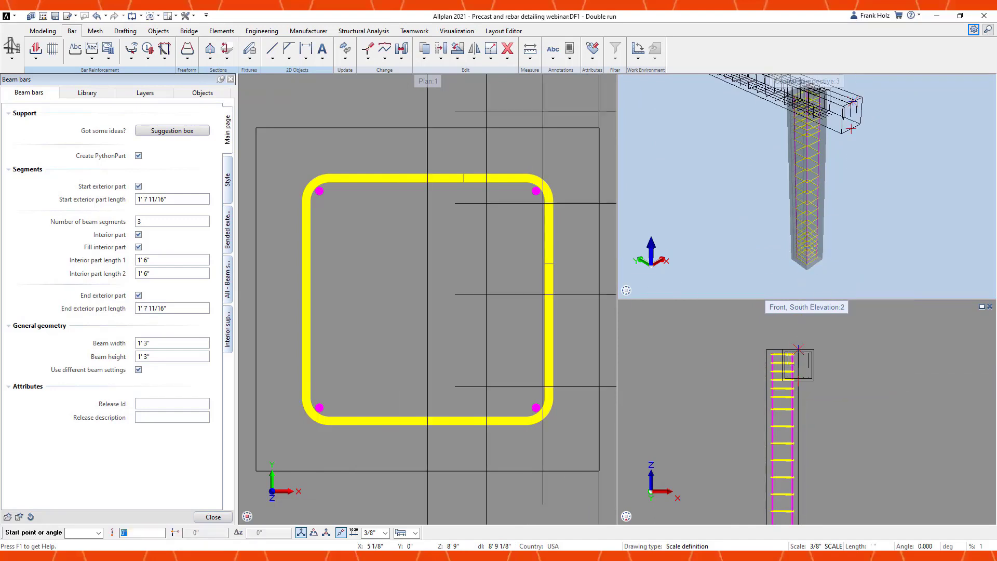
scroll(445, 386, down, 2)
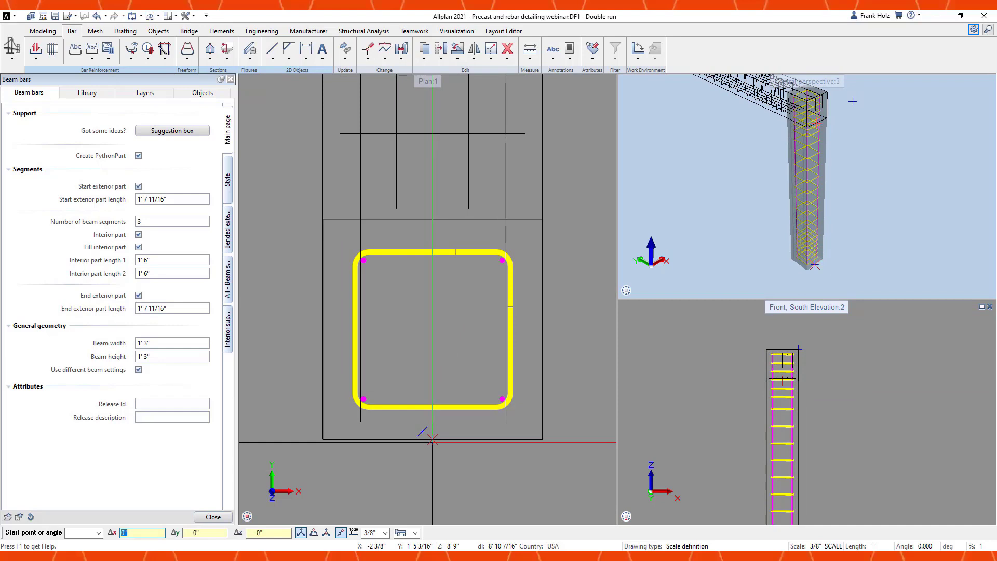
key(Escape)
scroll(828, 189, down, 3)
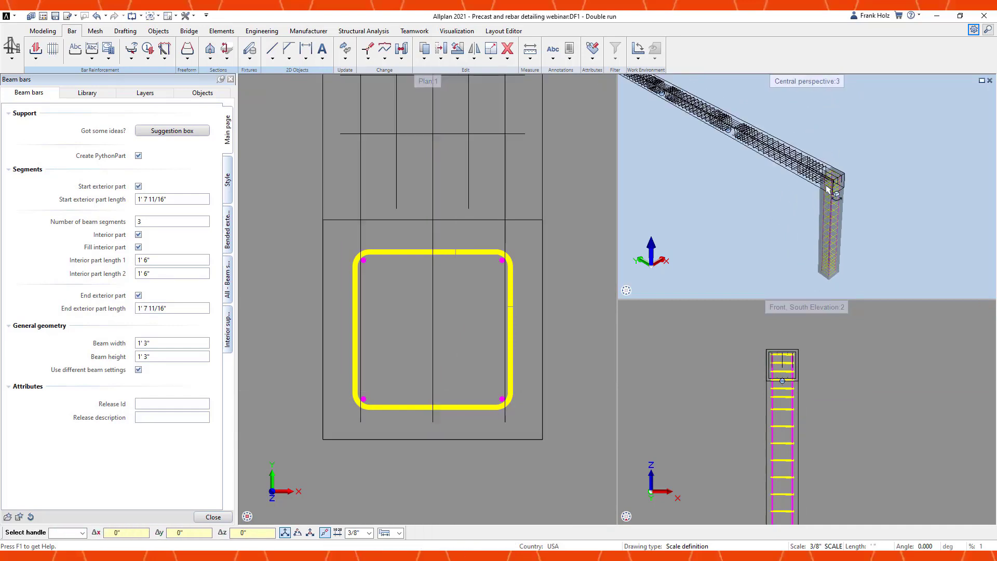
key(Escape)
middle_drag(758, 205, 763, 218)
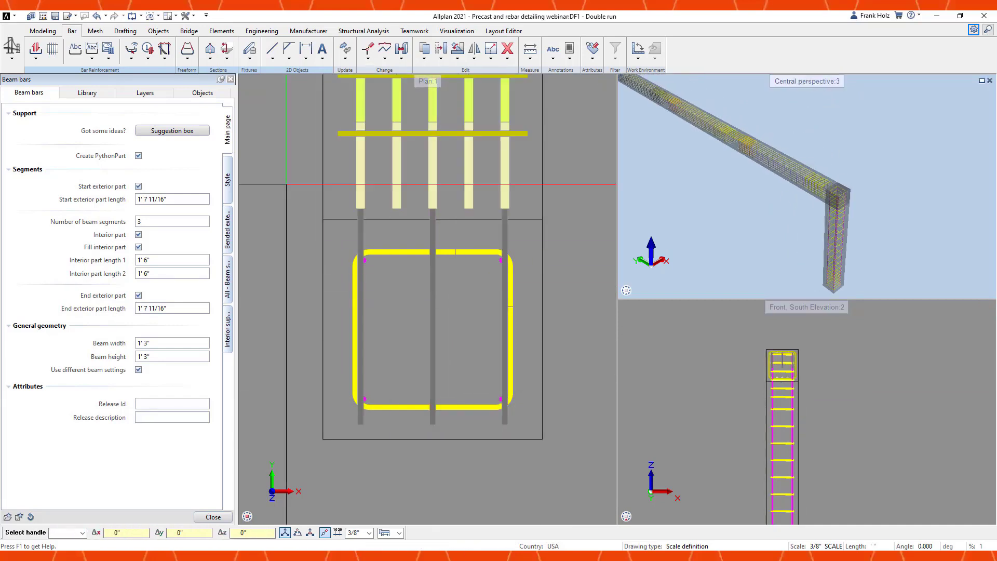
- Reopen the placed beam for editing and try to move the handle at its nearest interior support in plan
click(506, 50)
scroll(402, 317, down, 3)
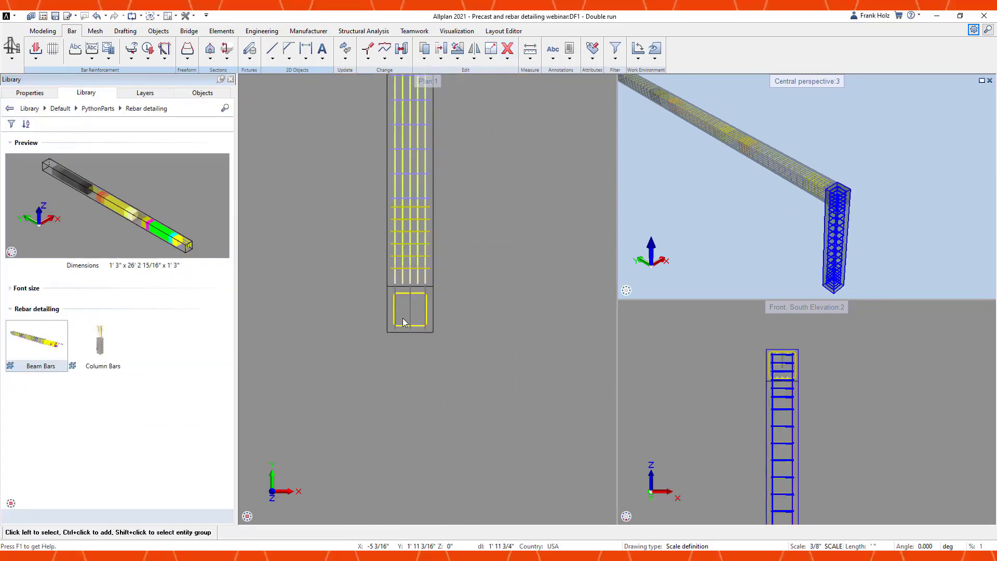
double_click(434, 264)
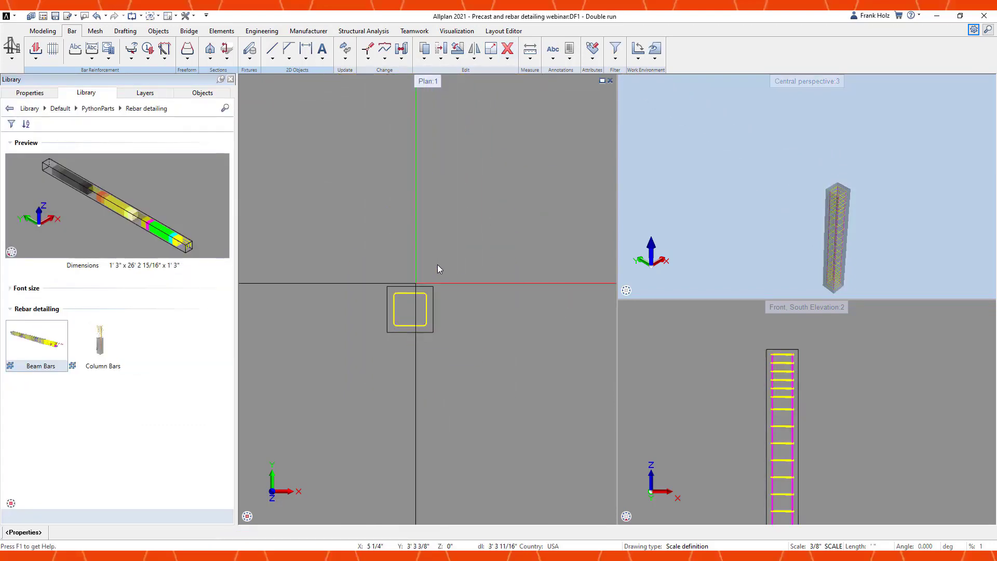
middle_drag(483, 167, 477, 313)
scroll(477, 313, down, 2)
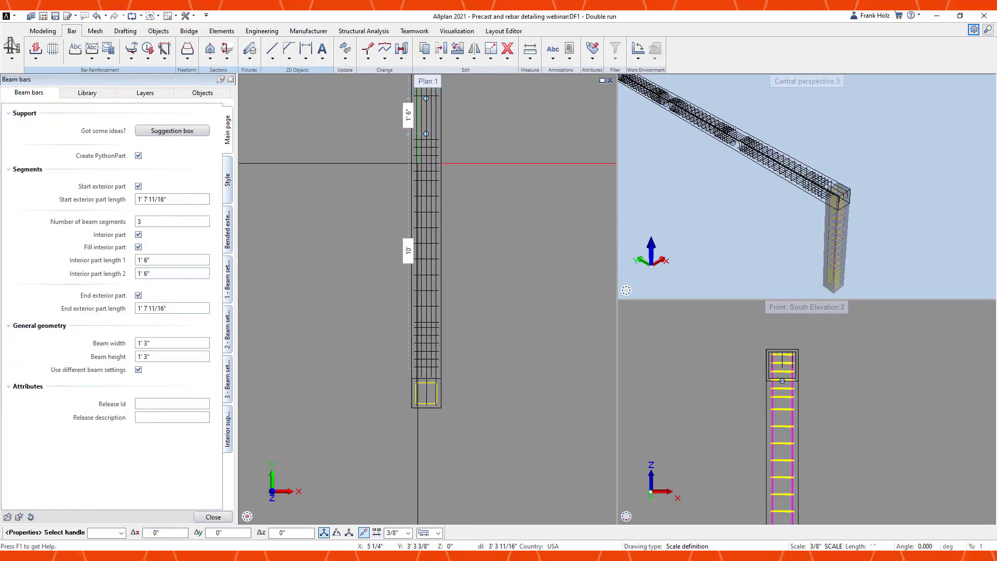
click(425, 136)
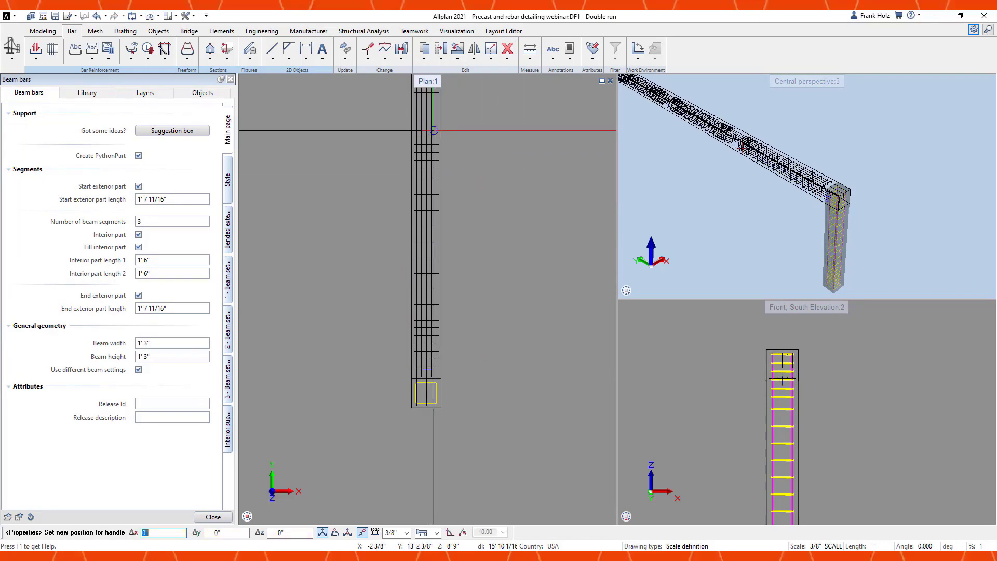
scroll(432, 167, down, 1)
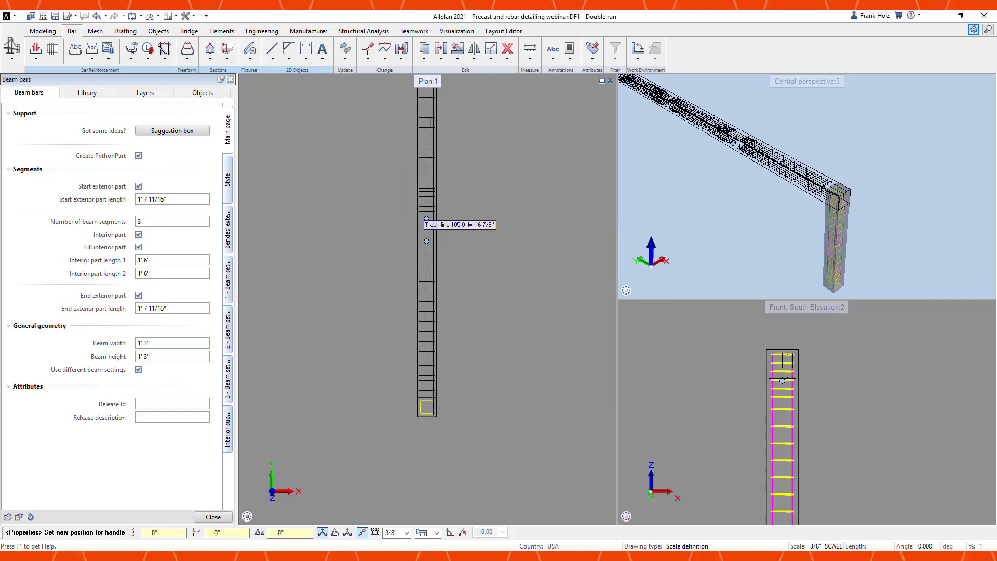
click(508, 50)
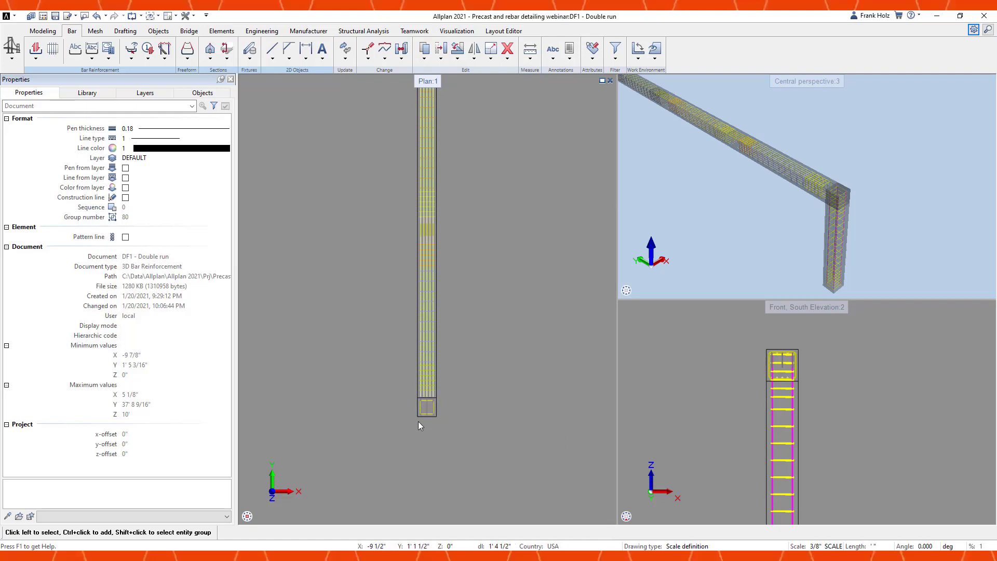
- Copy the column from its beam-side corner to the first division point along the beam's edge, using 3 divisions
scroll(420, 418, up, 4)
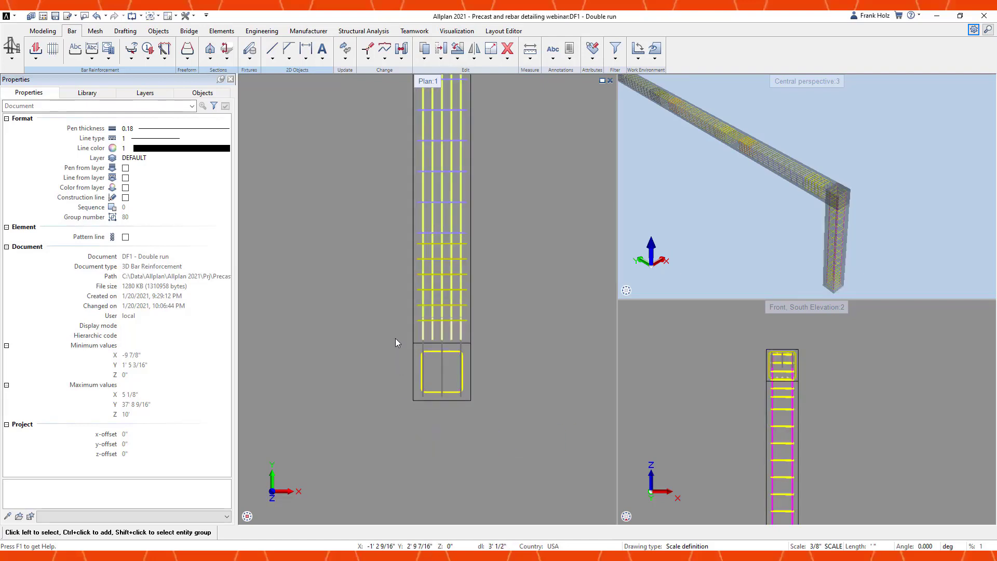
drag(395, 338, 500, 420)
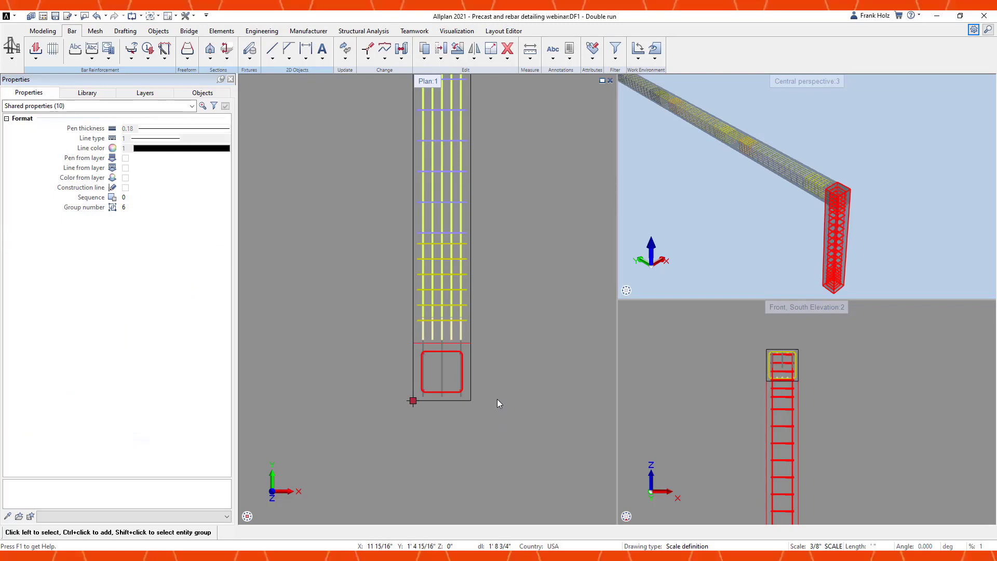
key(ctrl+k)
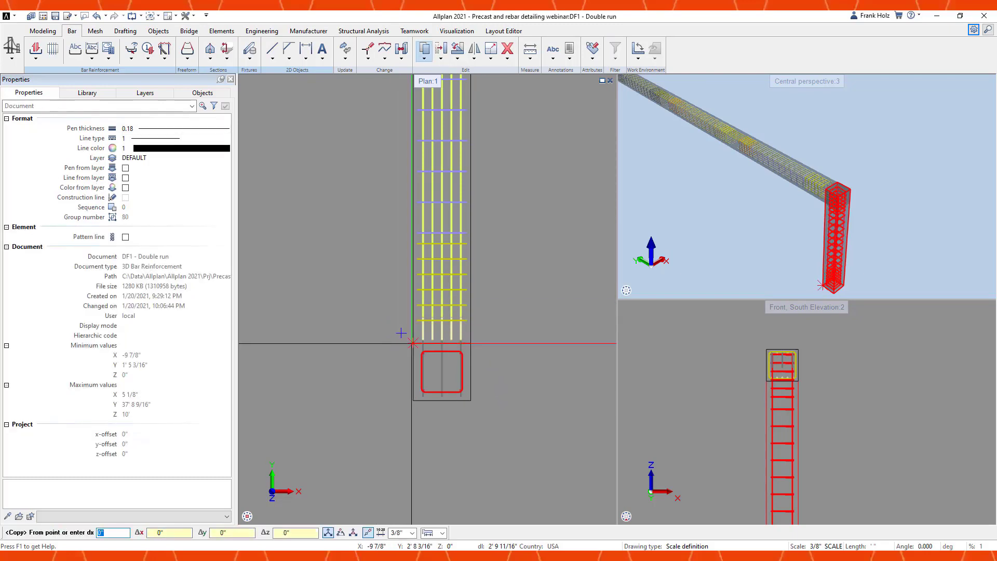
click(413, 344)
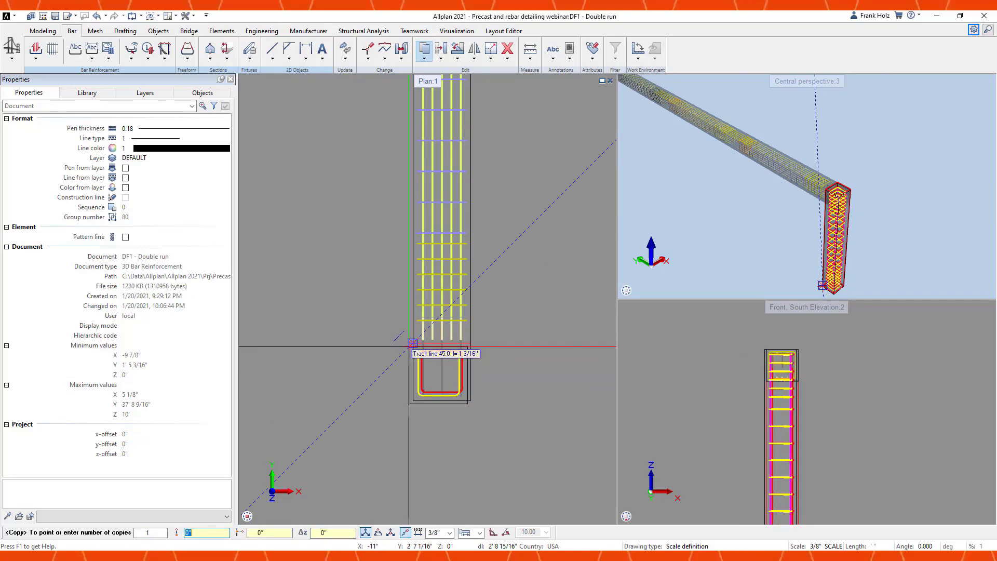
right_click(413, 344)
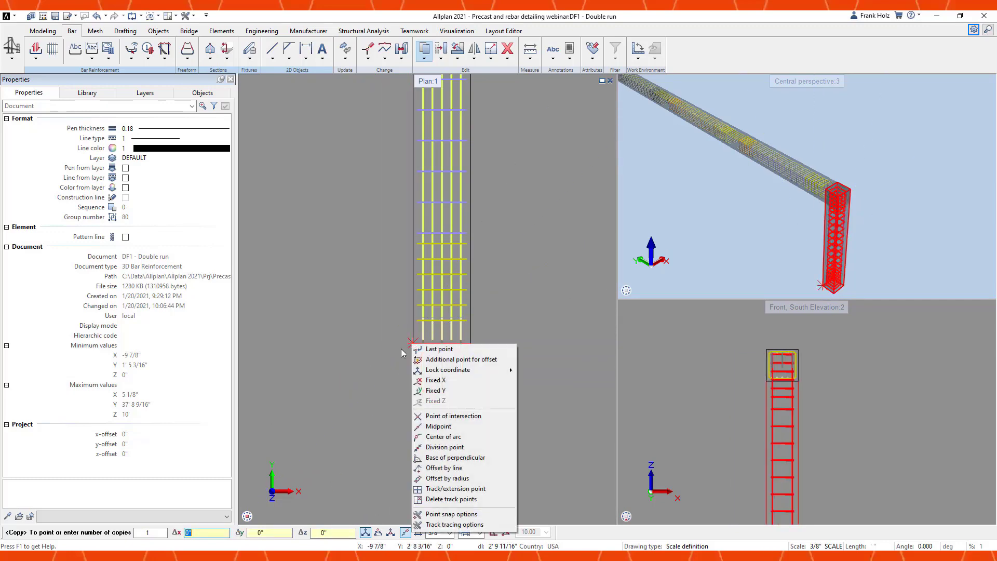
click(458, 451)
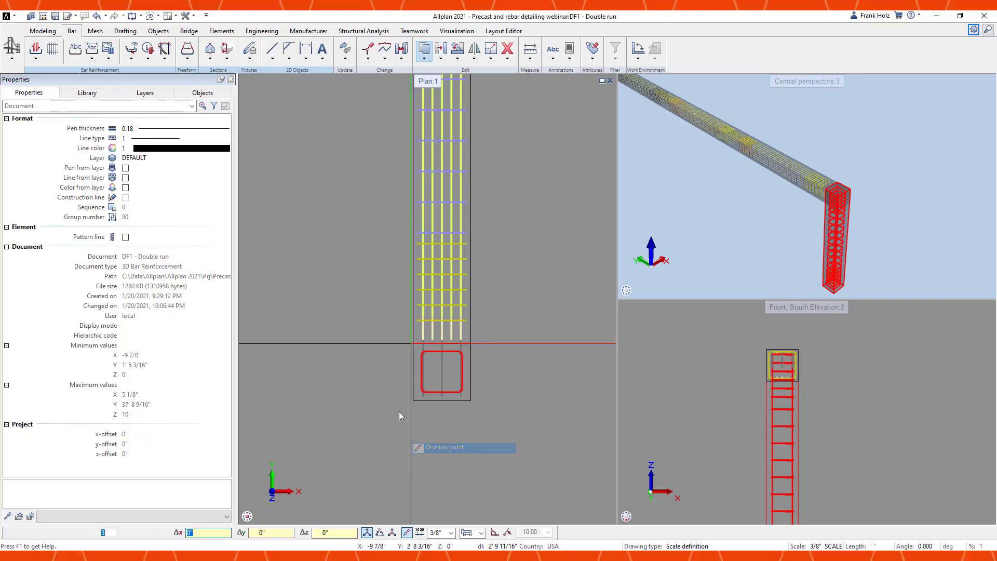
scroll(386, 426, down, 5)
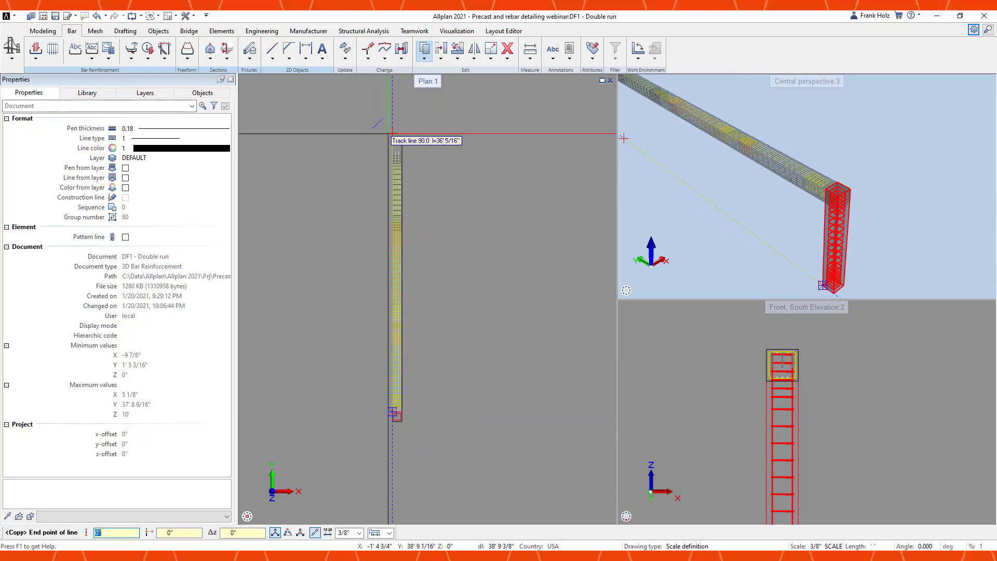
click(393, 415)
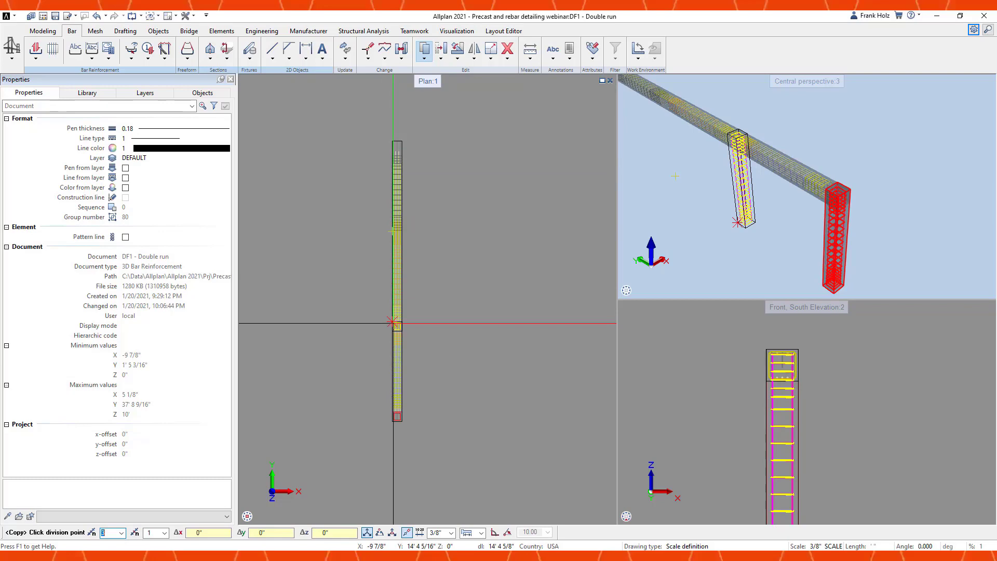
key(Escape)
scroll(712, 172, up, 5)
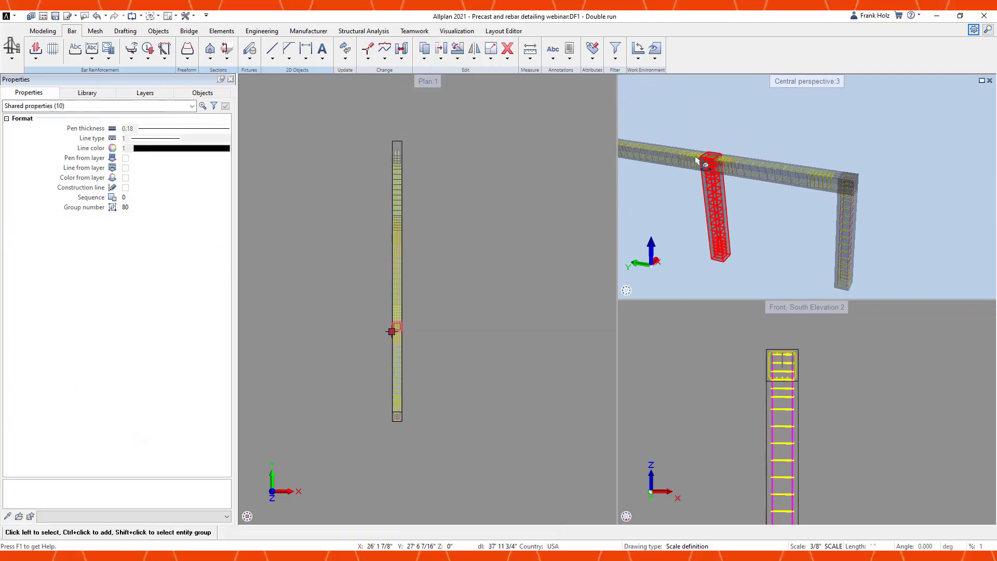
- Deselect the copied column and open drawing file 4, Reinforcement example, in three viewports
scroll(712, 172, down, 3)
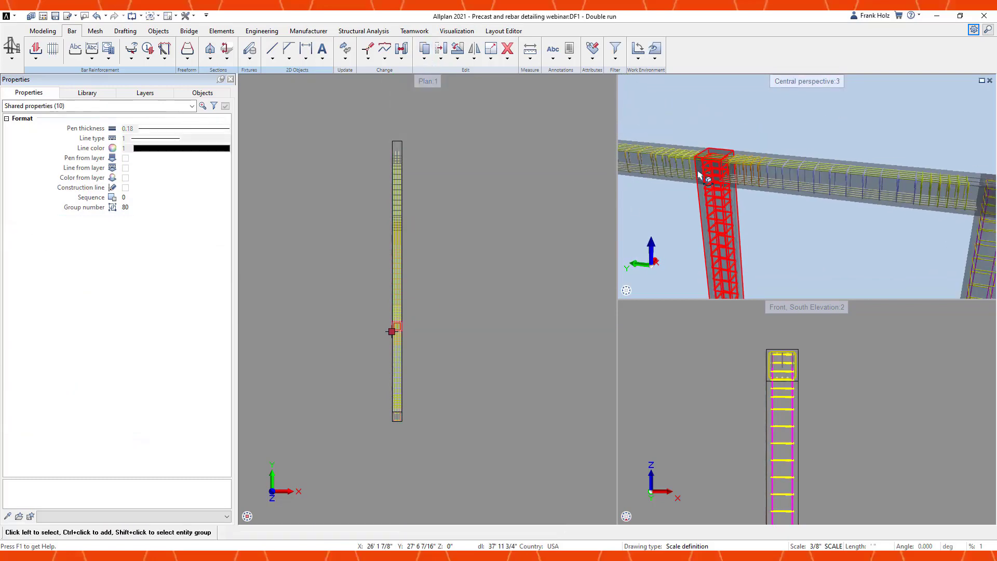
shift+middle_drag(711, 196, 731, 159)
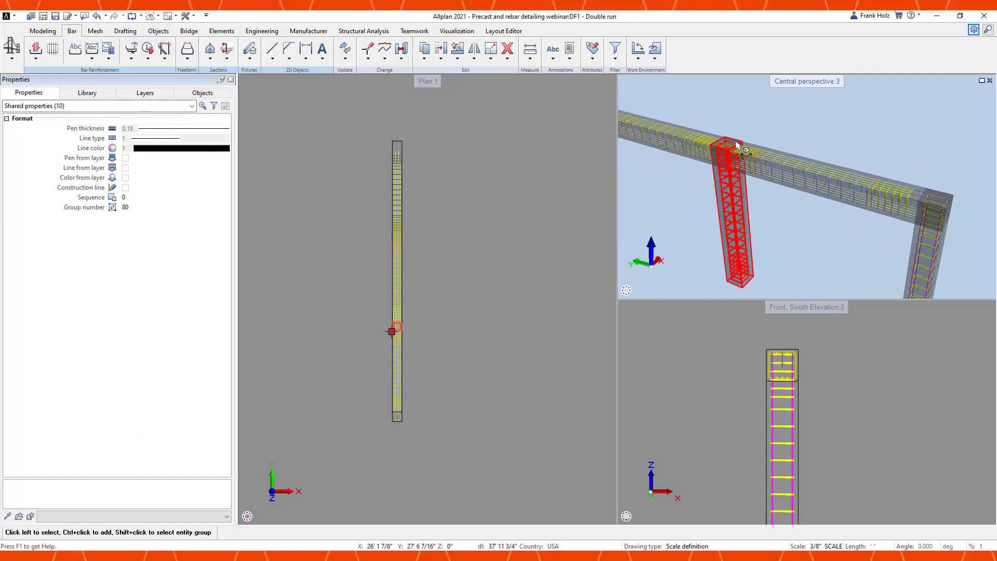
click(376, 214)
scroll(375, 213, down, 2)
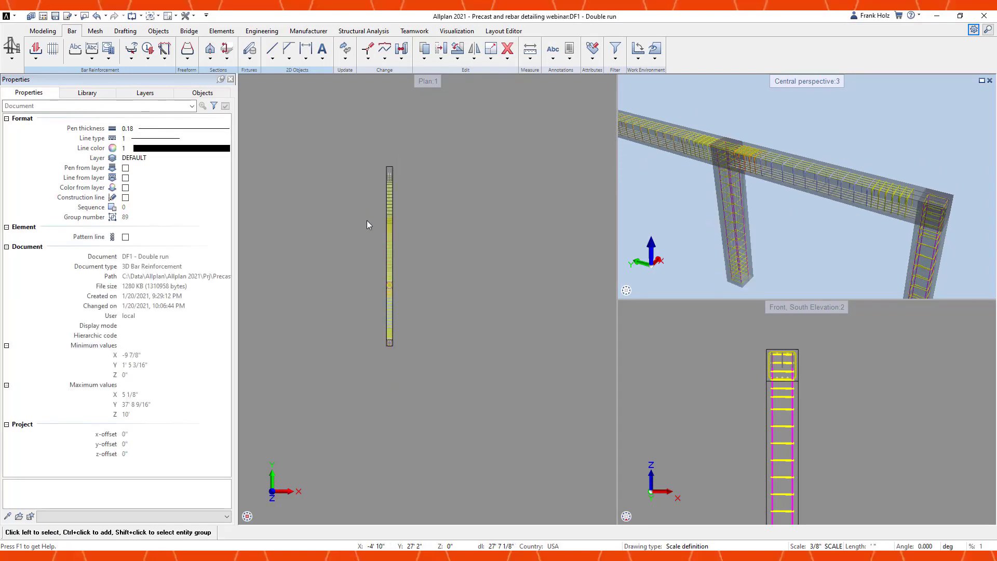
key(F2)
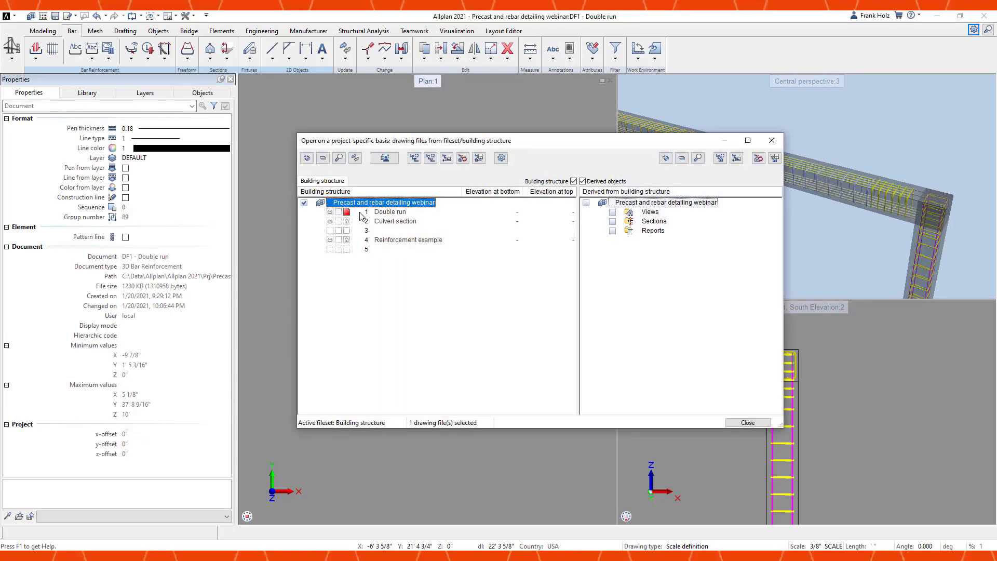
double_click(382, 241)
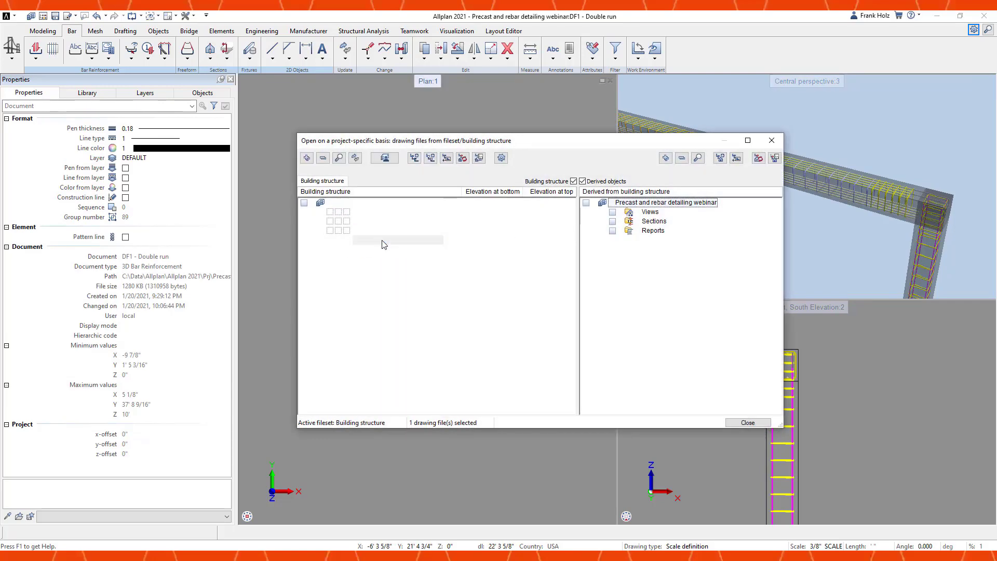
key(F5)
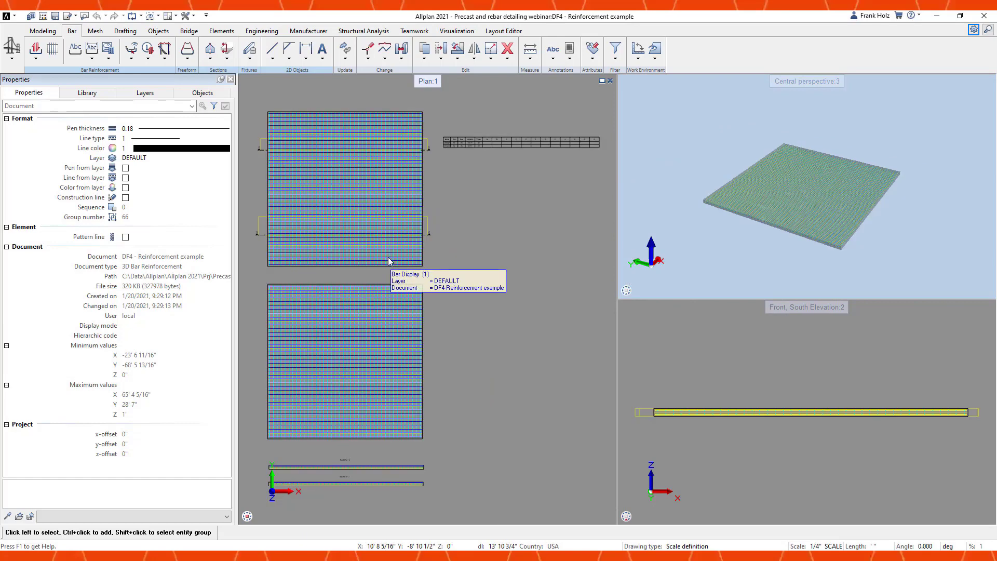
- Begin a slab opening in the reinforced slab, placing its first corner 6' in from the slab's upper-right plan corner in both directions
middle_drag(459, 221, 496, 234)
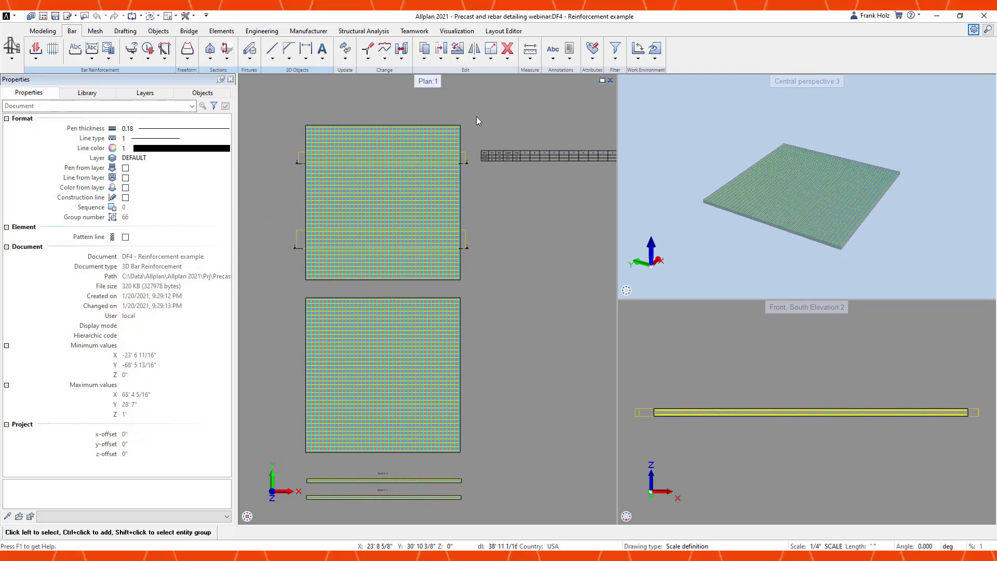
scroll(476, 117, up, 4)
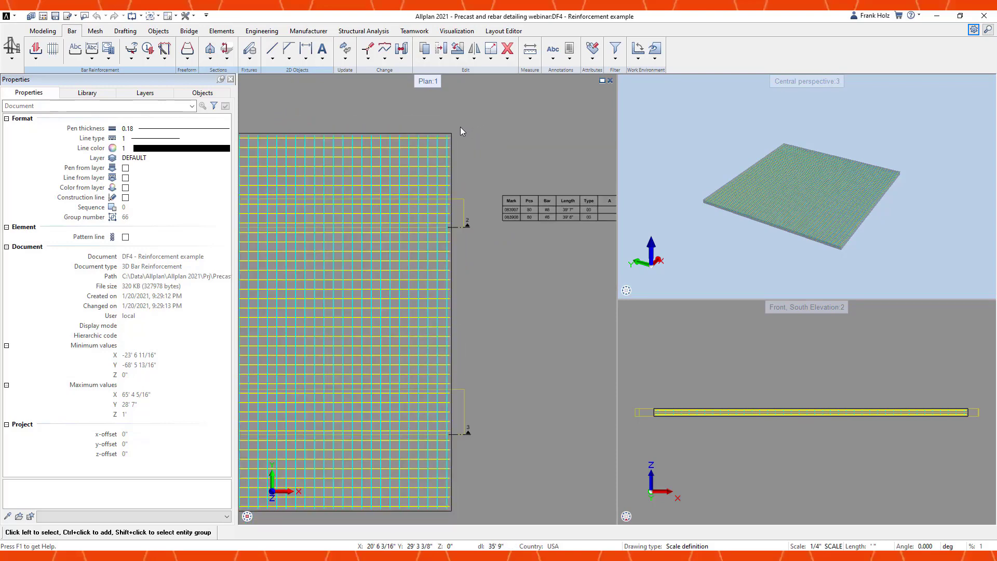
scroll(460, 127, up, 3)
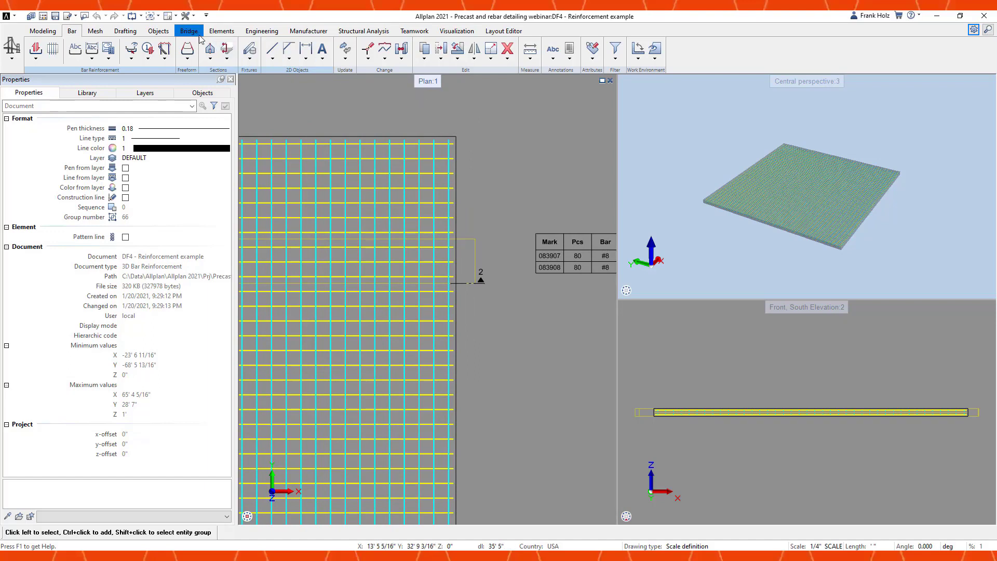
click(221, 31)
click(53, 59)
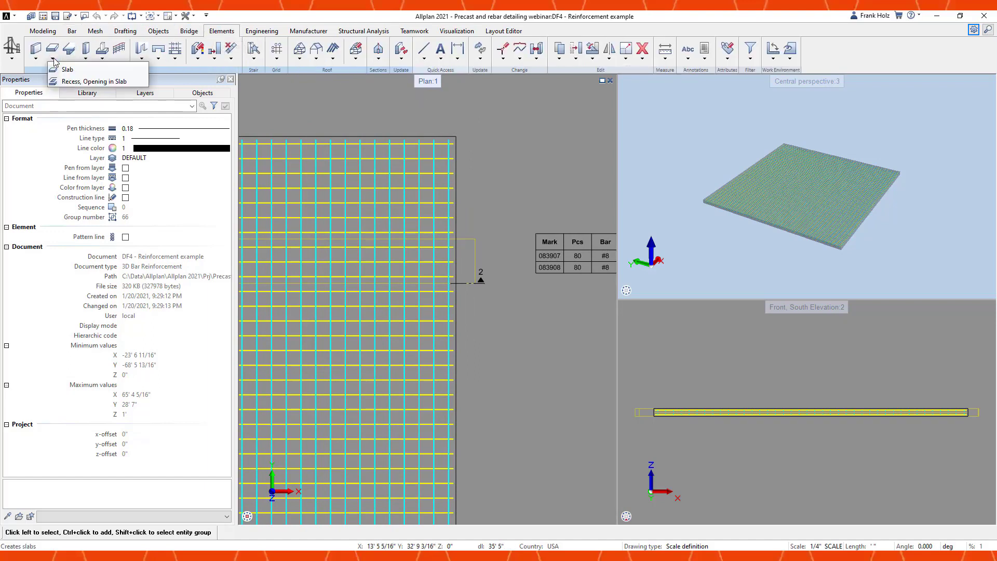
click(76, 81)
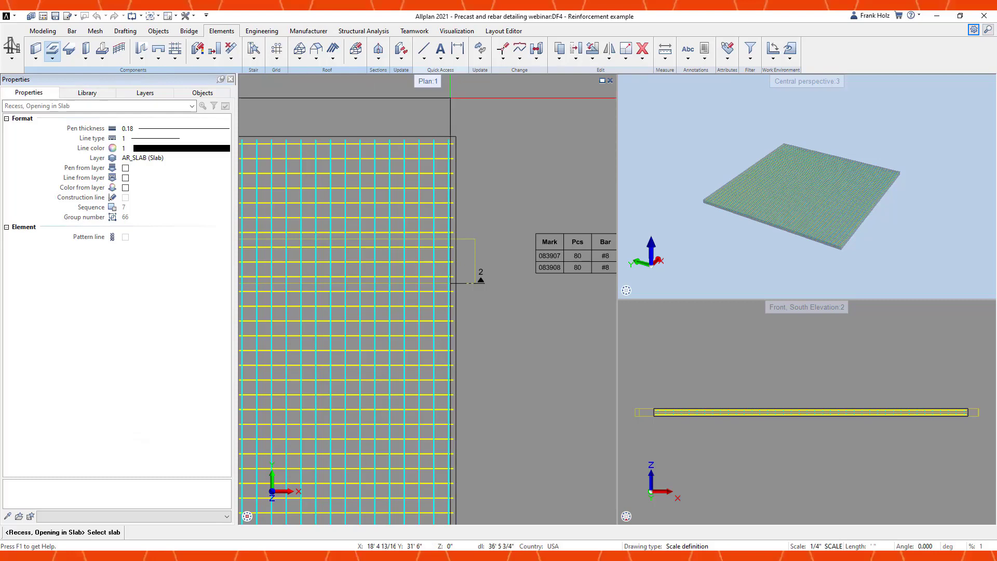
click(456, 136)
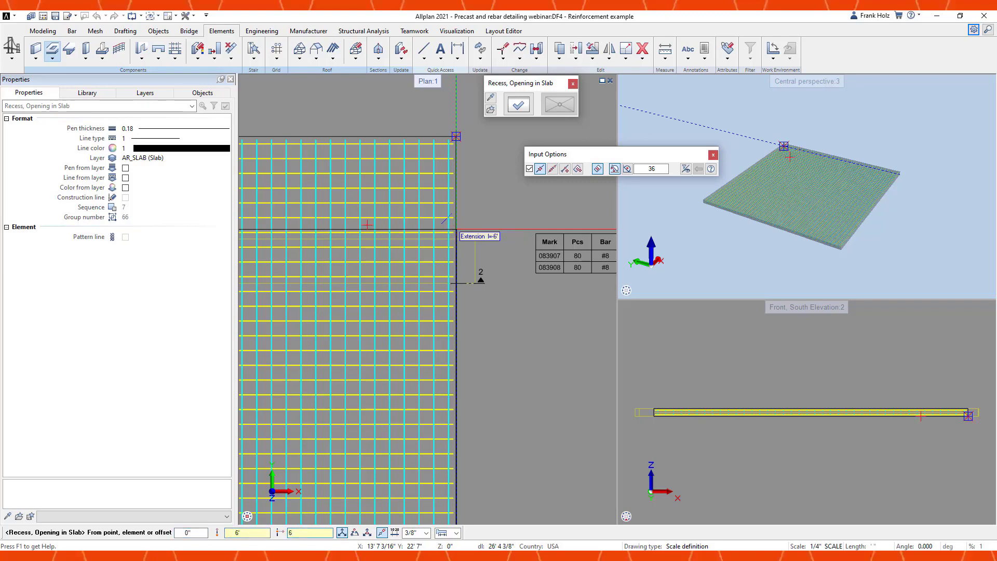
text(6)
key(Return)
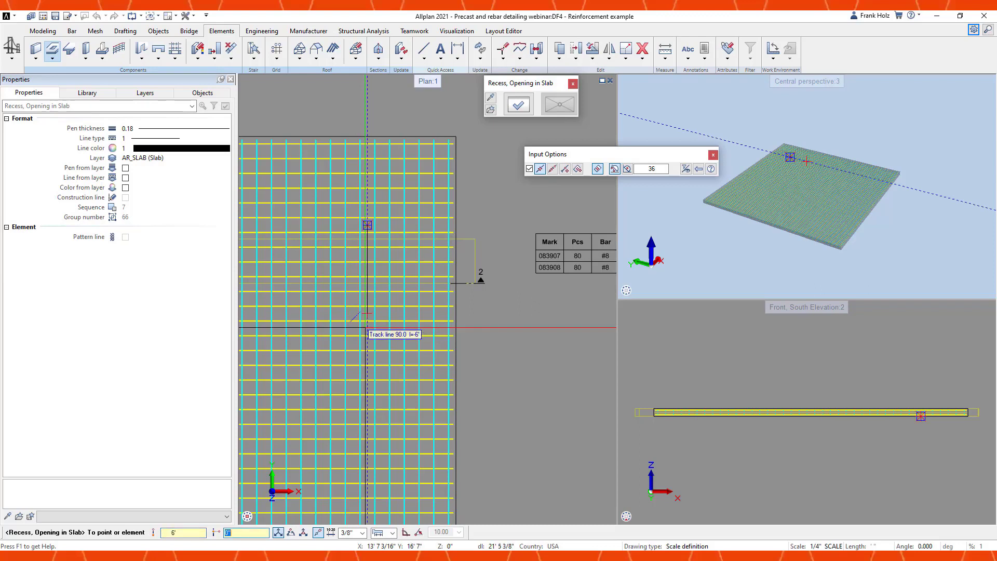
- Complete the slab opening as a 6' by 6' square extending away from the slab's corner and finish the command
text(6)
key(Return)
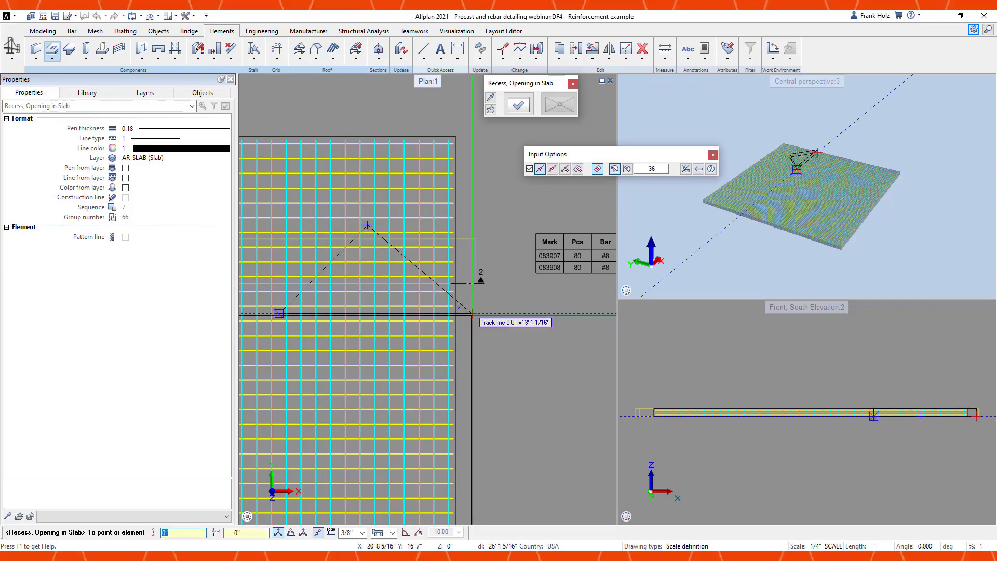
key(Escape)
key(Escape)
middle_drag(820, 176, 626, 292)
scroll(818, 206, up, 10)
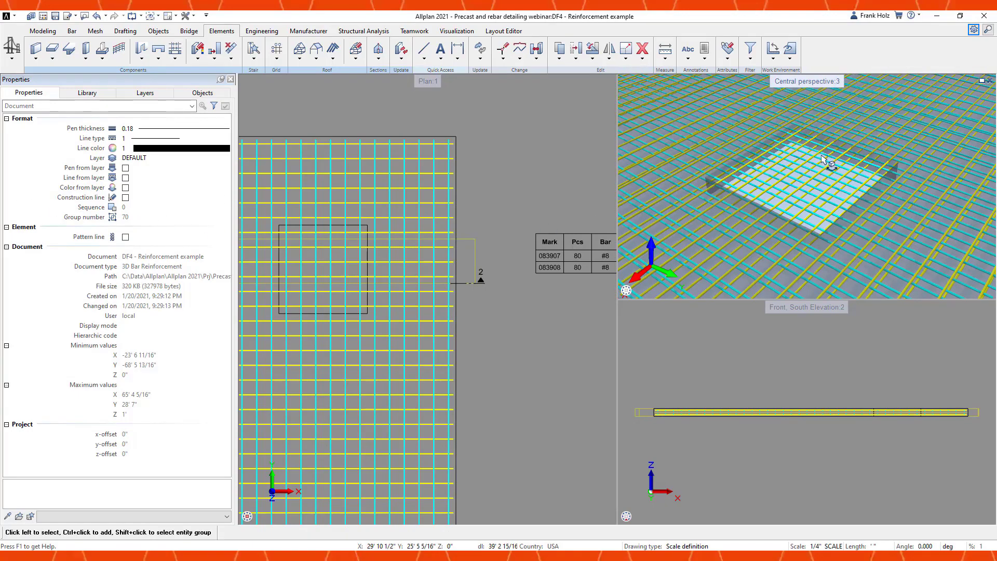
middle_drag(823, 195, 819, 206)
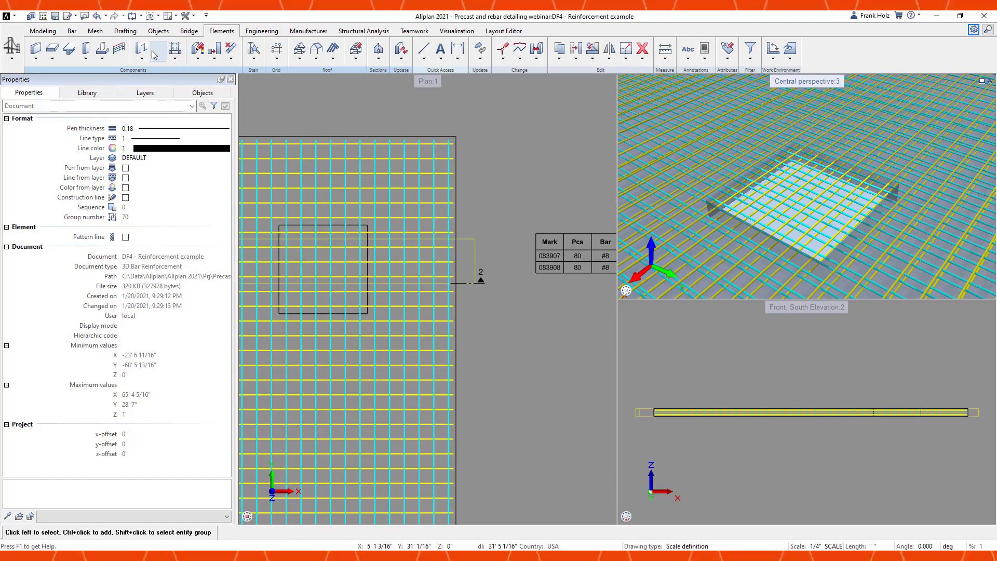
- Split both directions of slab bars around the square opening from its lower-left to upper-right corner, with a 2" gap
click(36, 32)
click(71, 32)
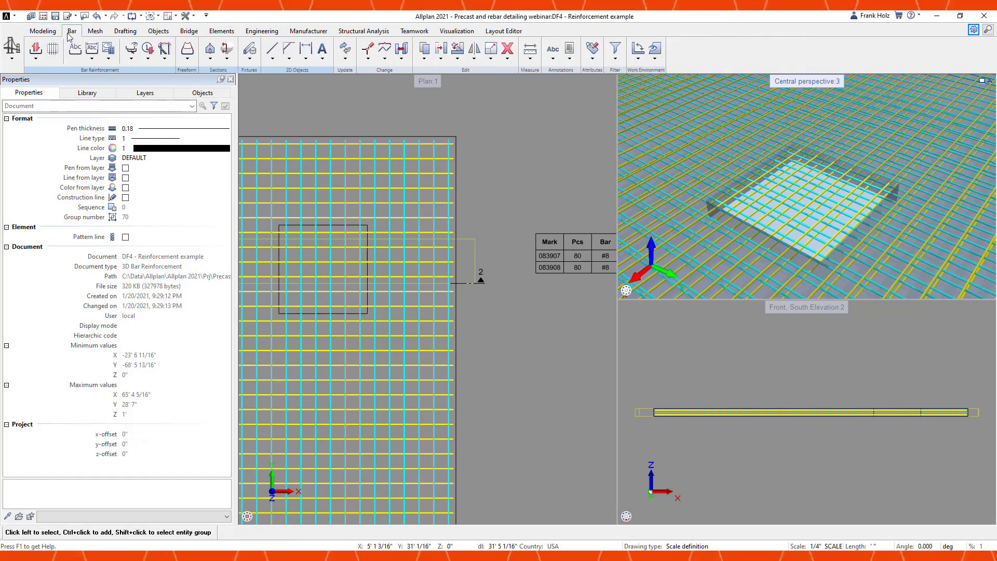
click(169, 49)
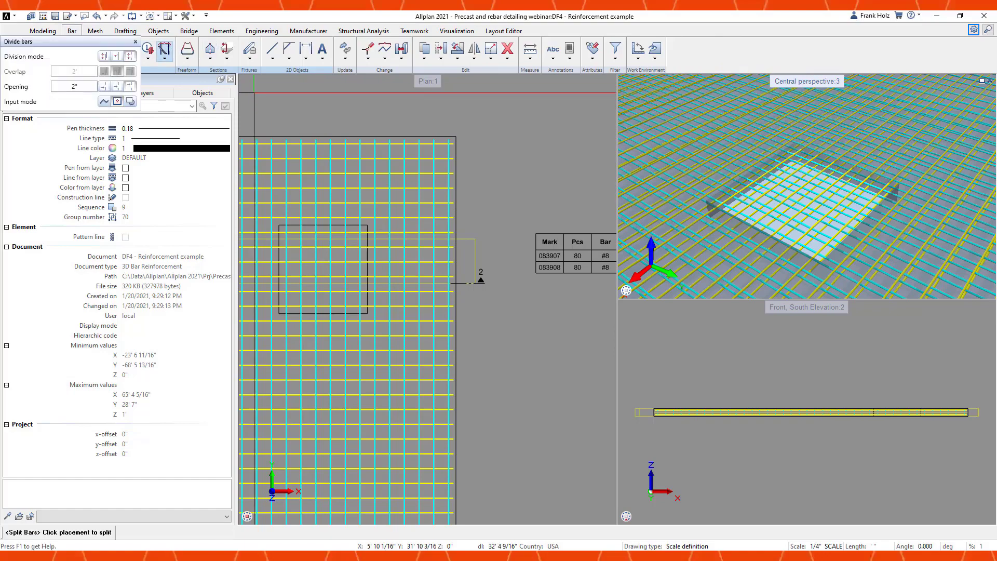
middle_drag(323, 115, 390, 99)
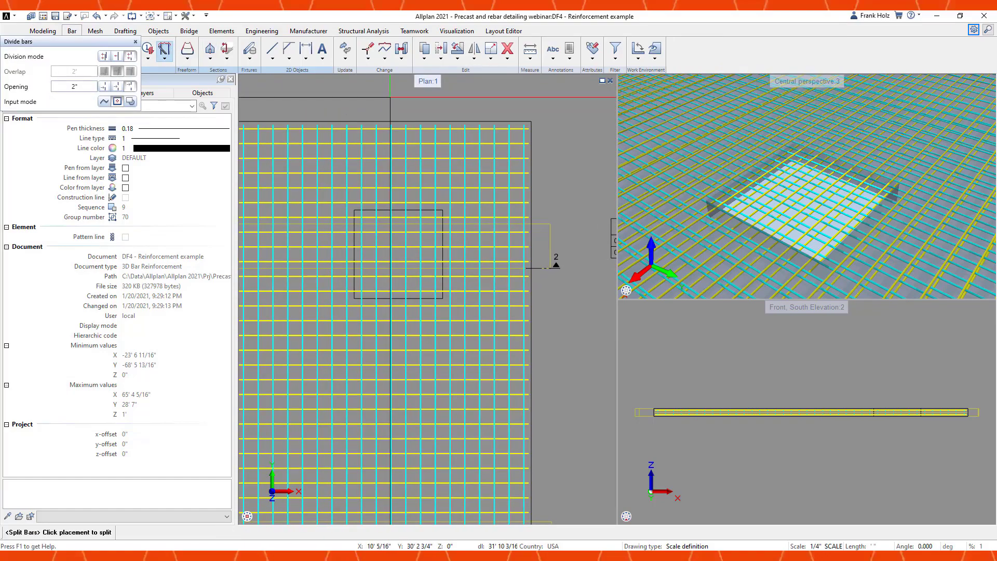
scroll(392, 245, up, 1)
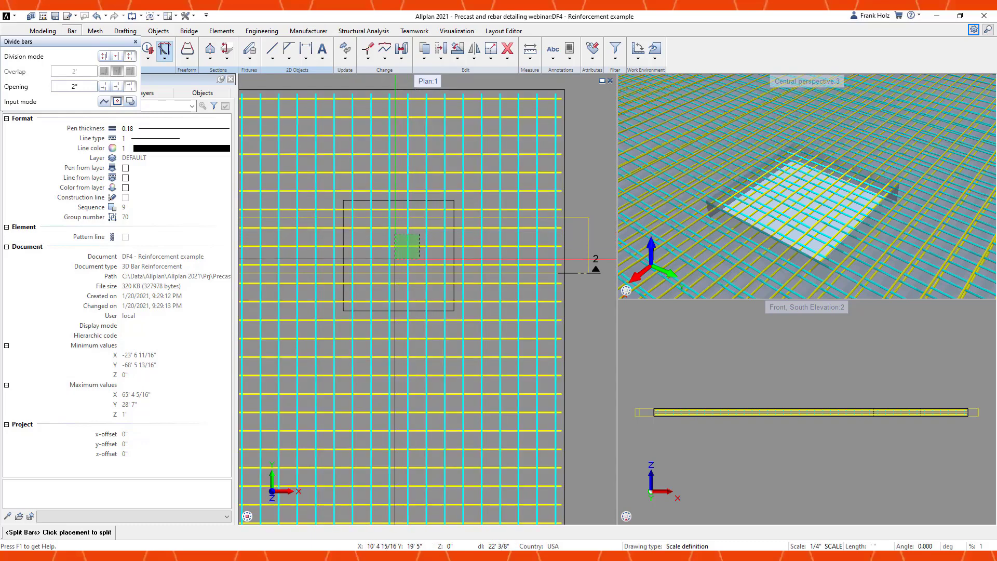
click(395, 243)
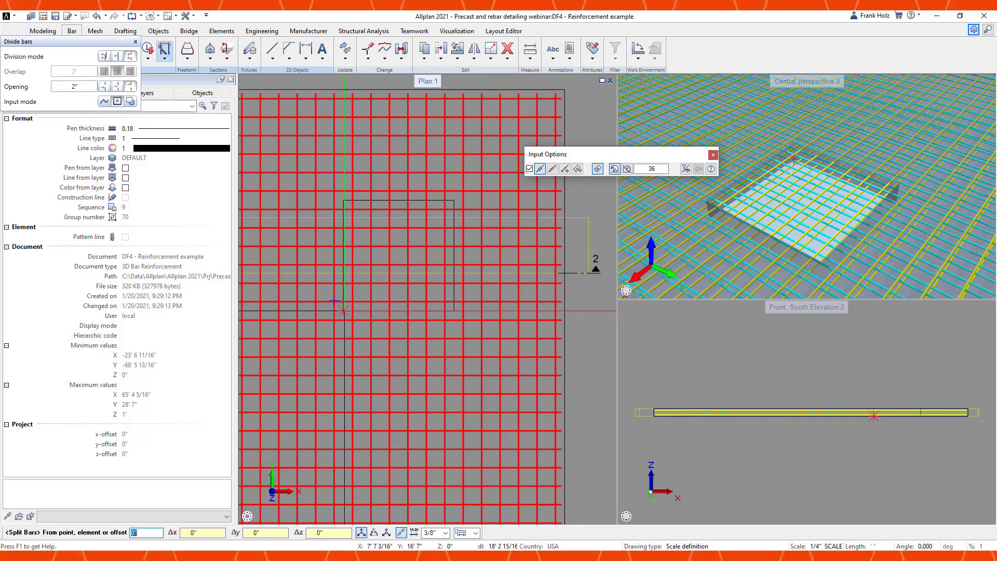
click(344, 310)
click(455, 200)
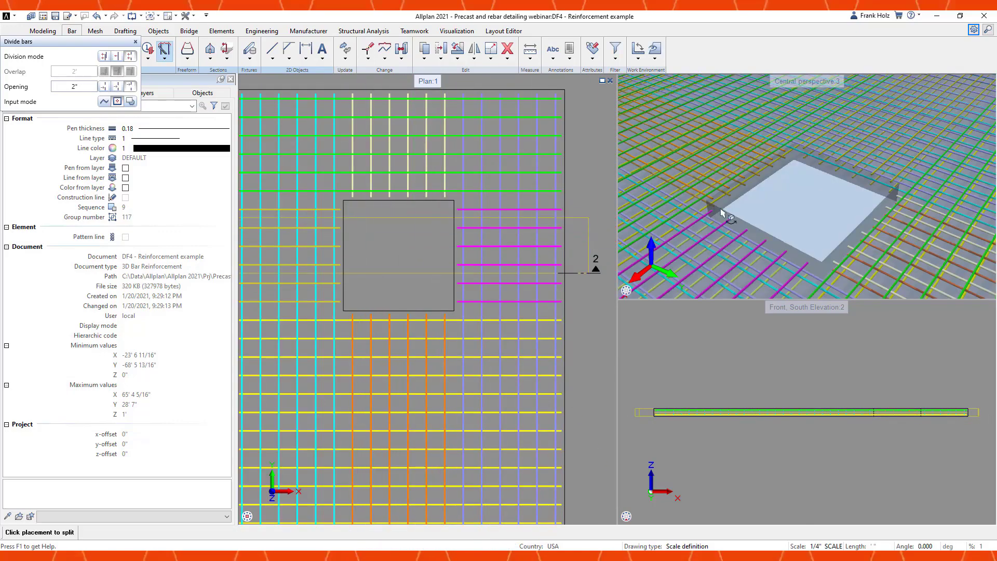
shift+middle_drag(721, 213, 811, 151)
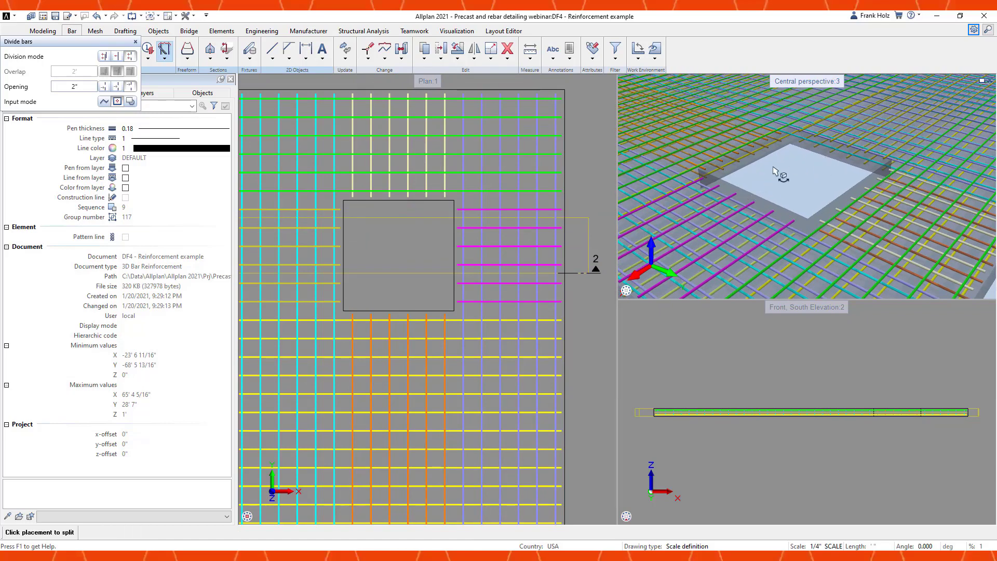
scroll(326, 201, down, 3)
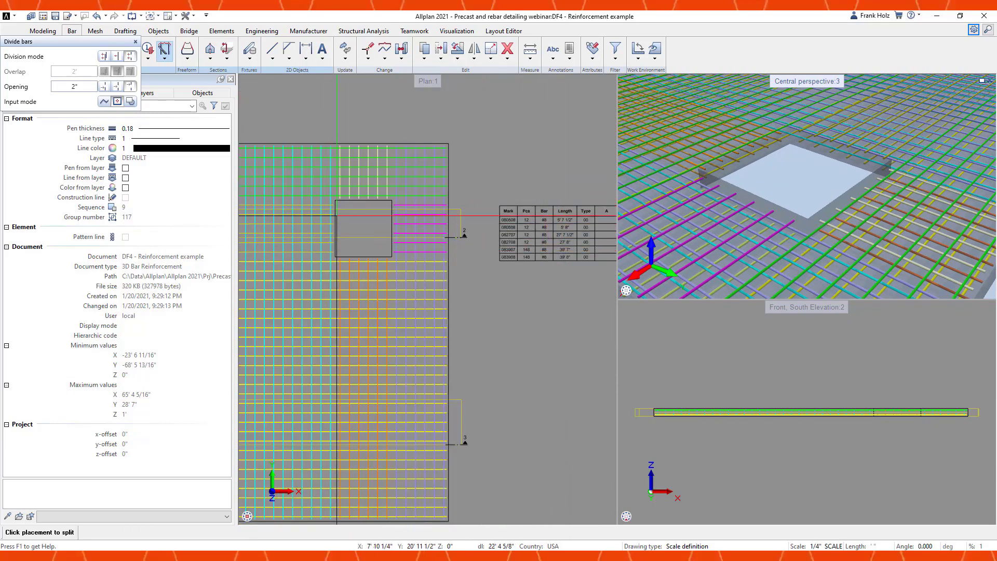
key(Escape)
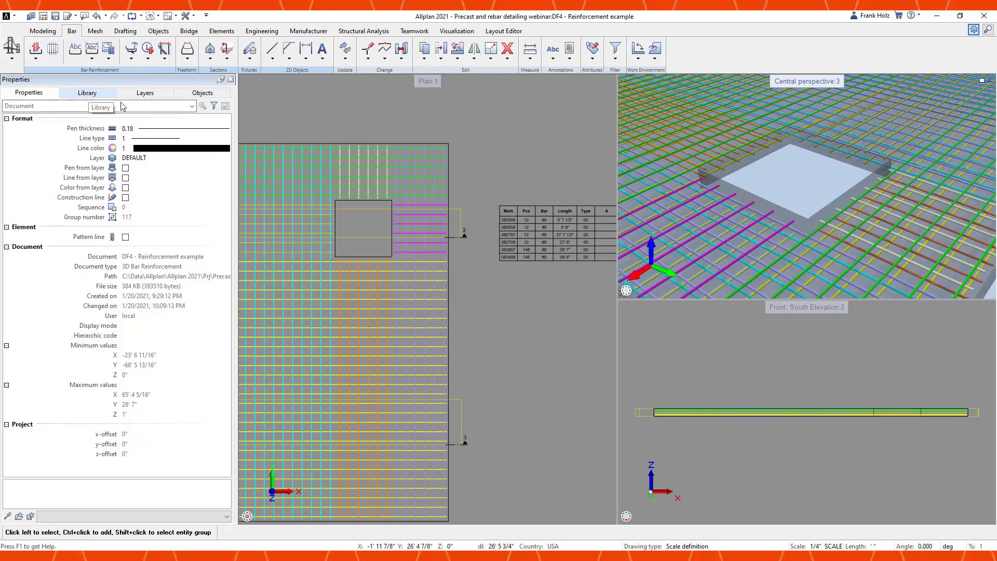
- Place the Enclosed reinforcement expanding PythonPart from the Engineering library around the edges of the slab opening
scroll(363, 255, up, 3)
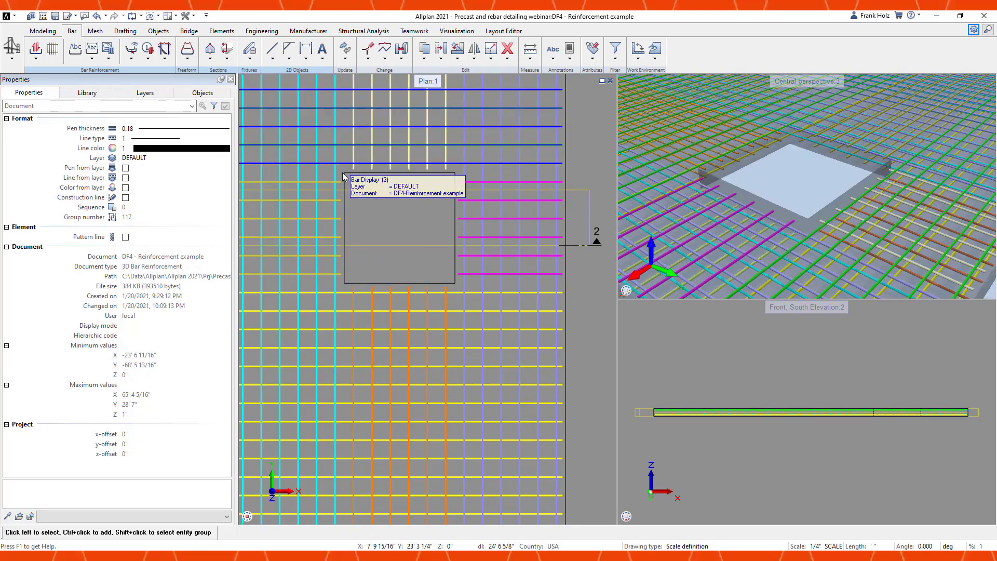
click(87, 93)
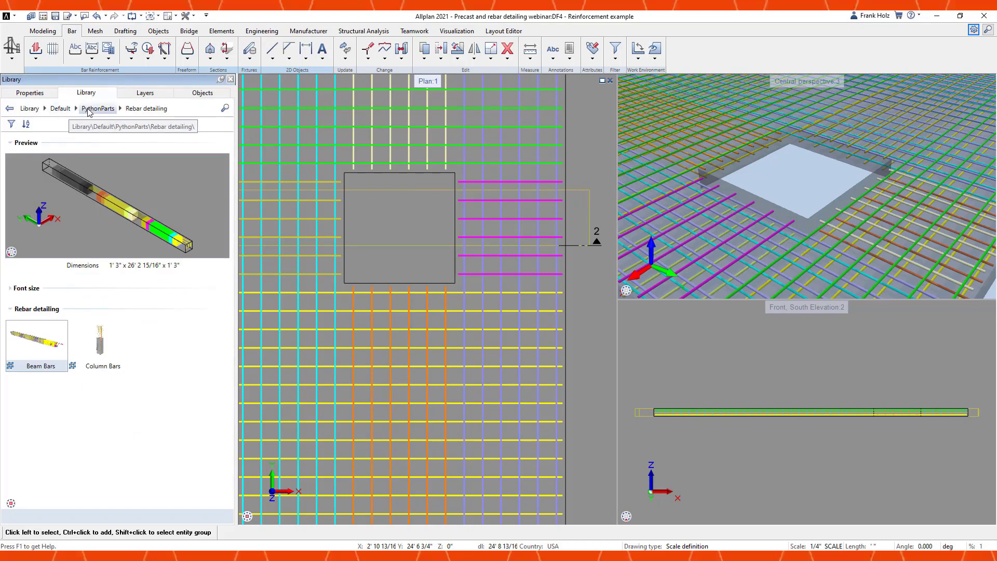
click(89, 109)
click(50, 208)
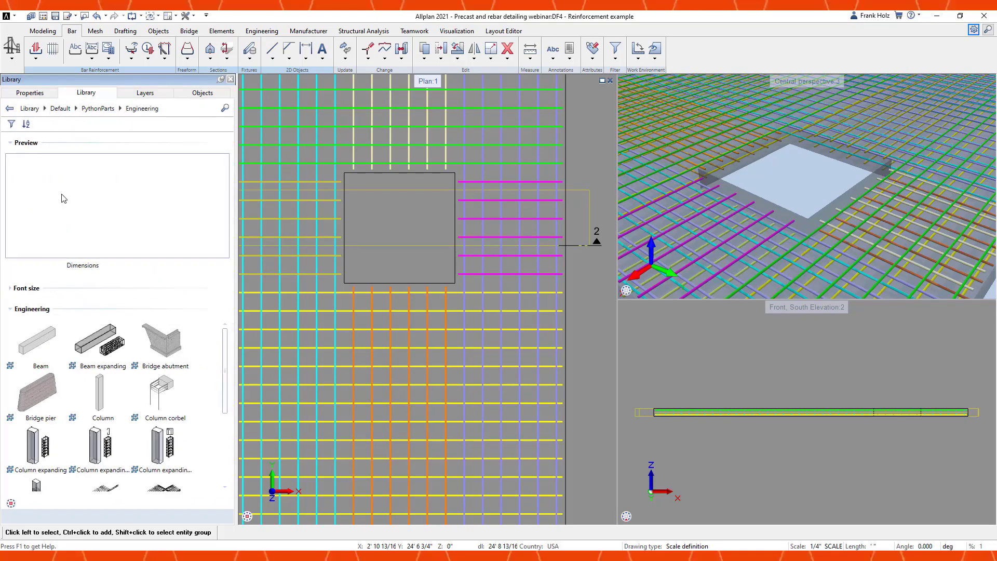
scroll(164, 384, down, 5)
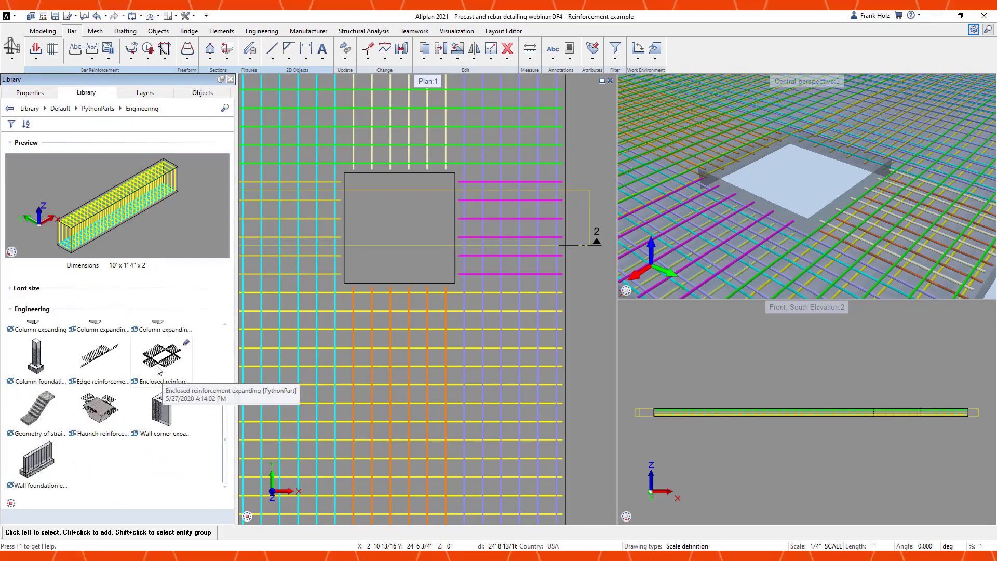
double_click(165, 355)
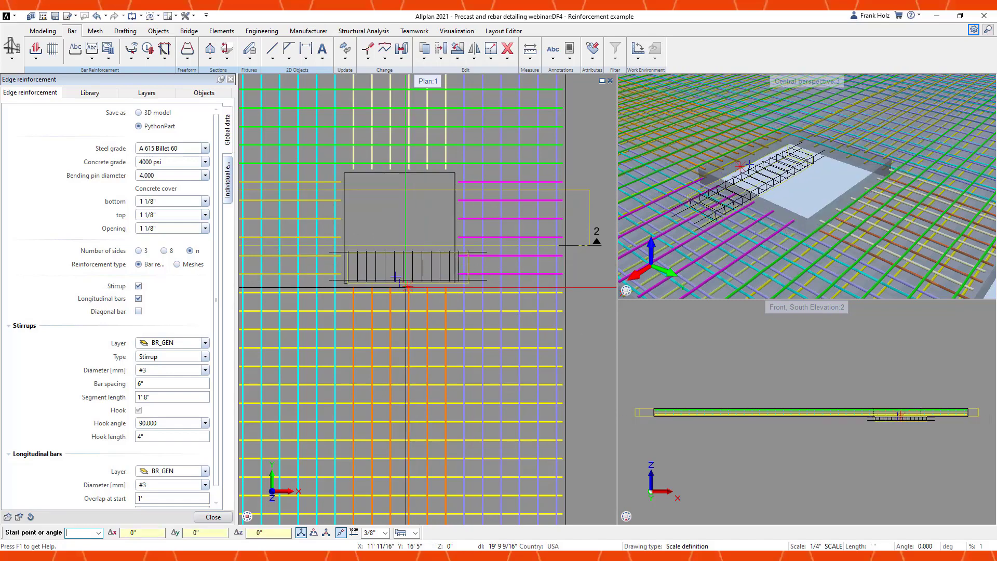
click(396, 281)
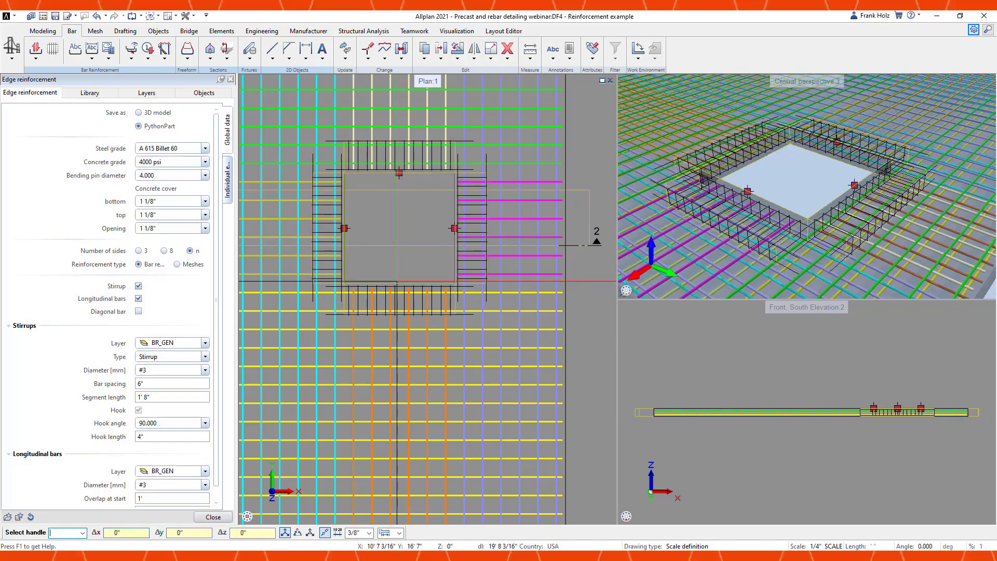
- Load the edge reinforcement.pyv project favorite for the reinforcement around the opening
shift+middle_drag(791, 198, 716, 179)
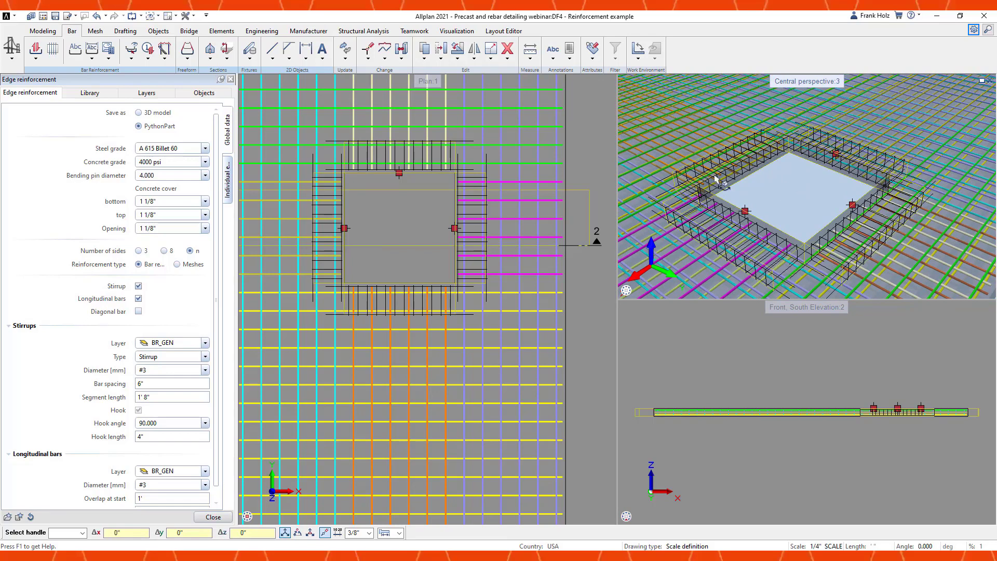
click(7, 517)
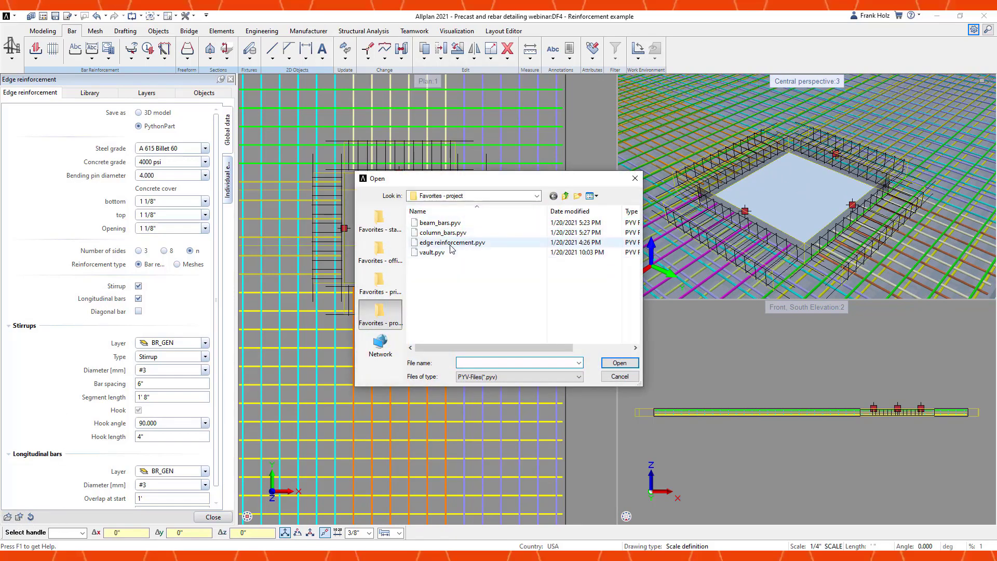
double_click(451, 242)
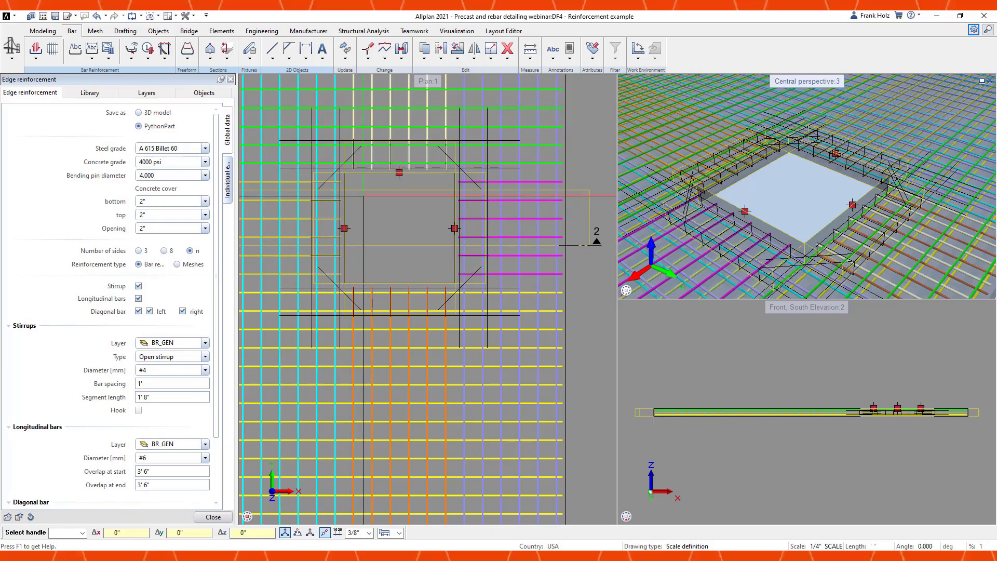
scroll(363, 196, up, 1)
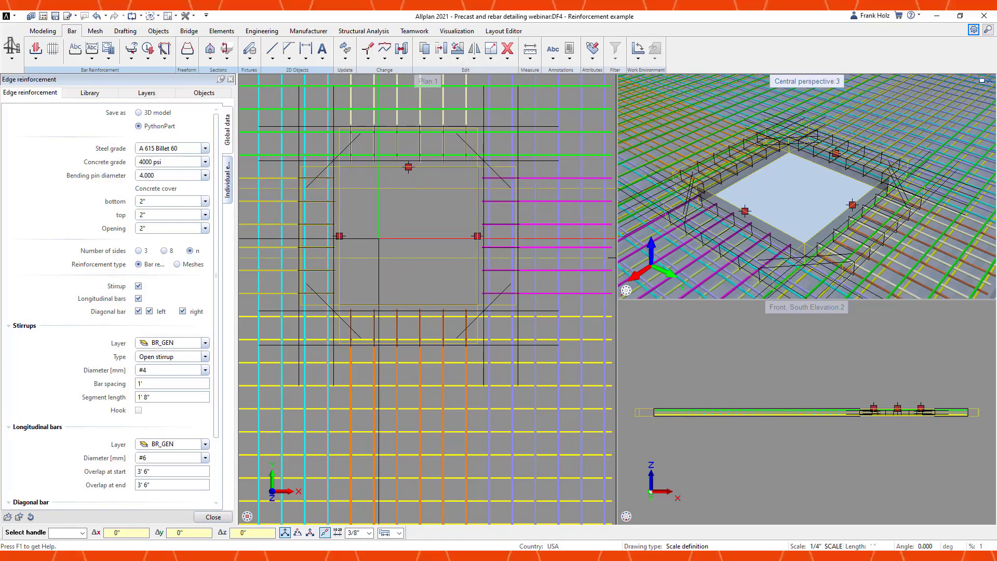
- Select the left side of the slab opening's edge reinforcement and finish placing the reinforcement
click(339, 235)
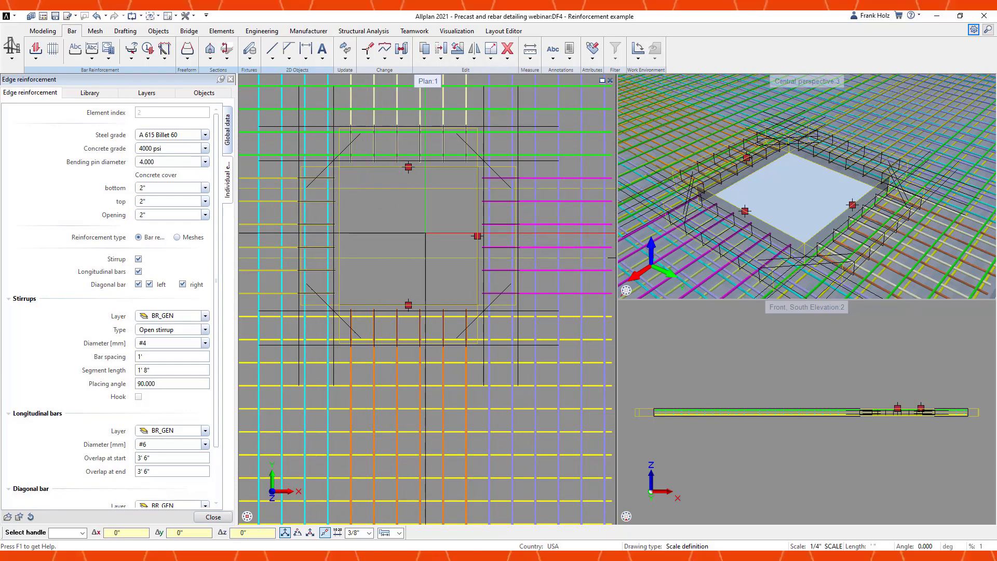
middle_drag(429, 246, 432, 258)
scroll(433, 258, down, 2)
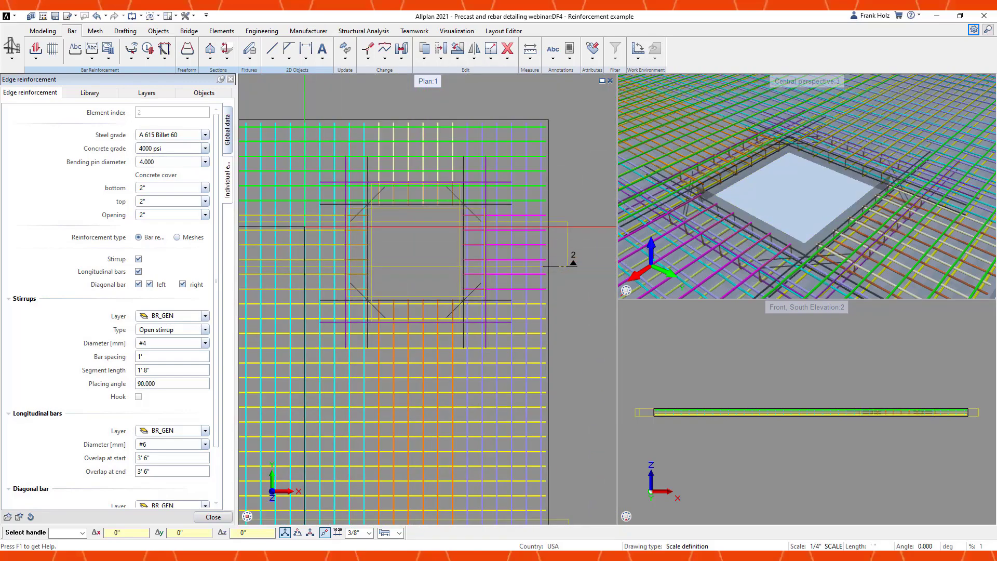
- Examine the bar schedule beside the slab plan, leaving the Delete command without removing anything
click(508, 52)
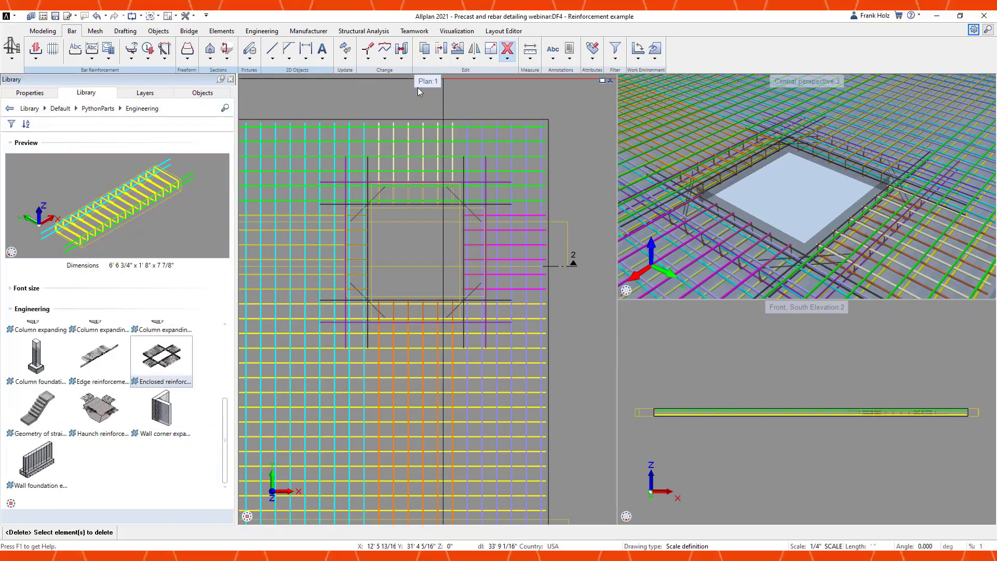
scroll(540, 283, down, 2)
middle_drag(541, 283, 381, 272)
scroll(376, 249, up, 4)
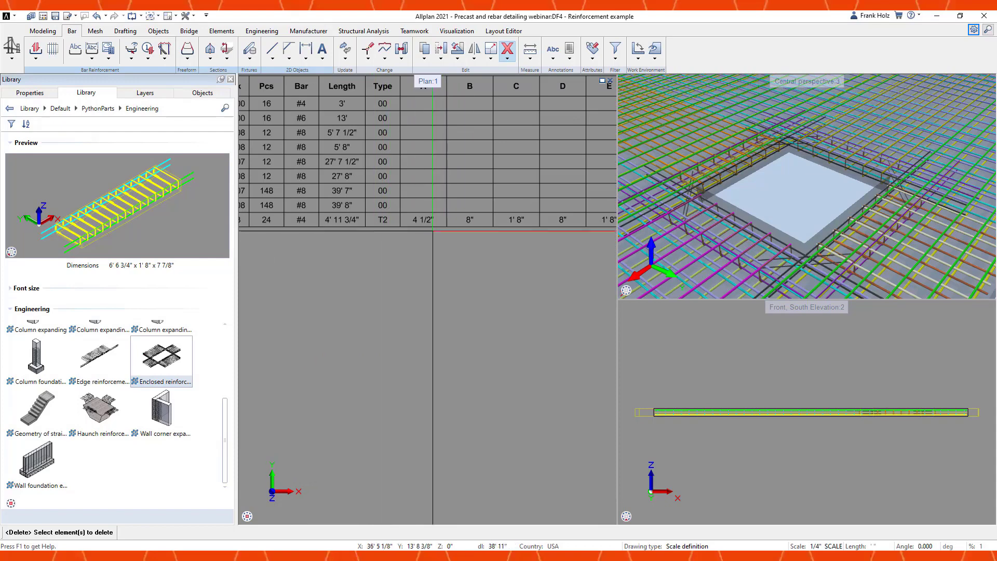
scroll(424, 234, down, 3)
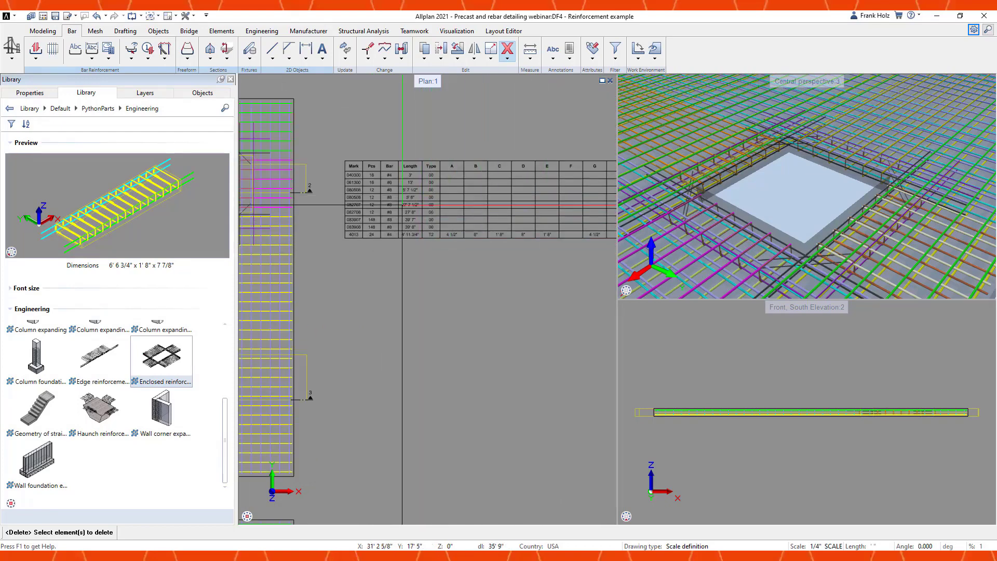
middle_drag(423, 234, 503, 200)
scroll(502, 199, down, 1)
key(Escape)
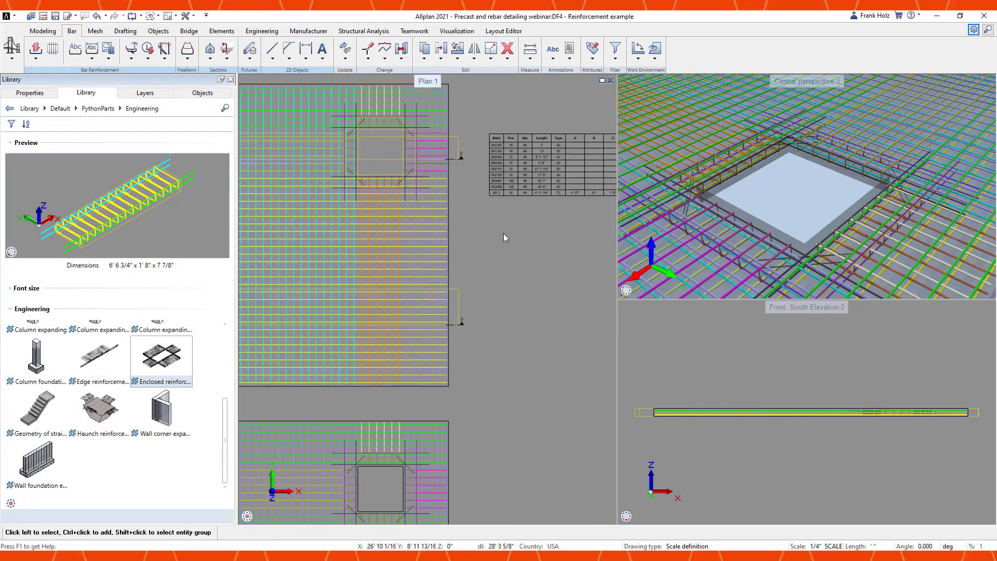
- Create a second square slab opening whose first corner is offset 6' in both directions from the slab's lower-left corner
scroll(509, 193, down, 2)
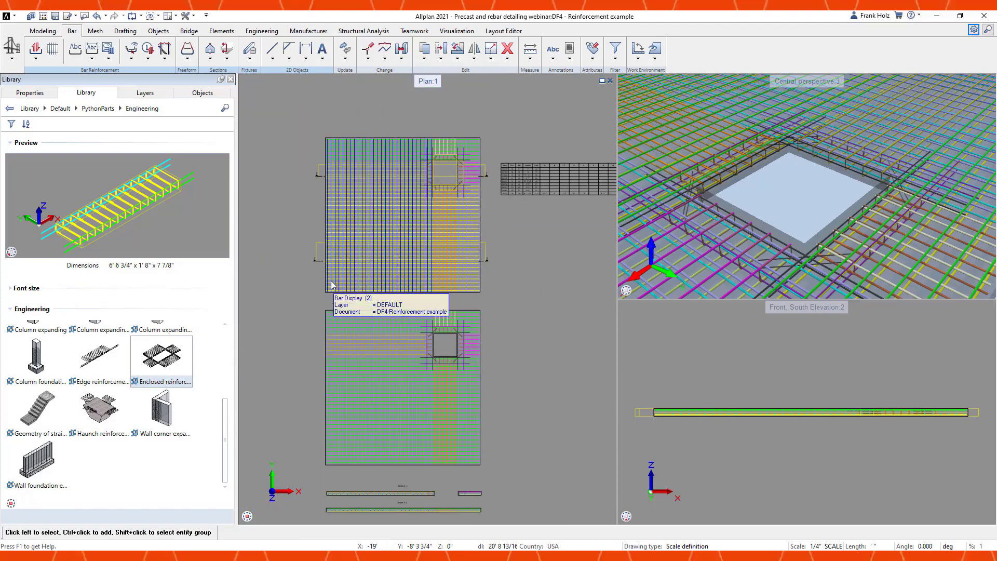
scroll(325, 295, up, 5)
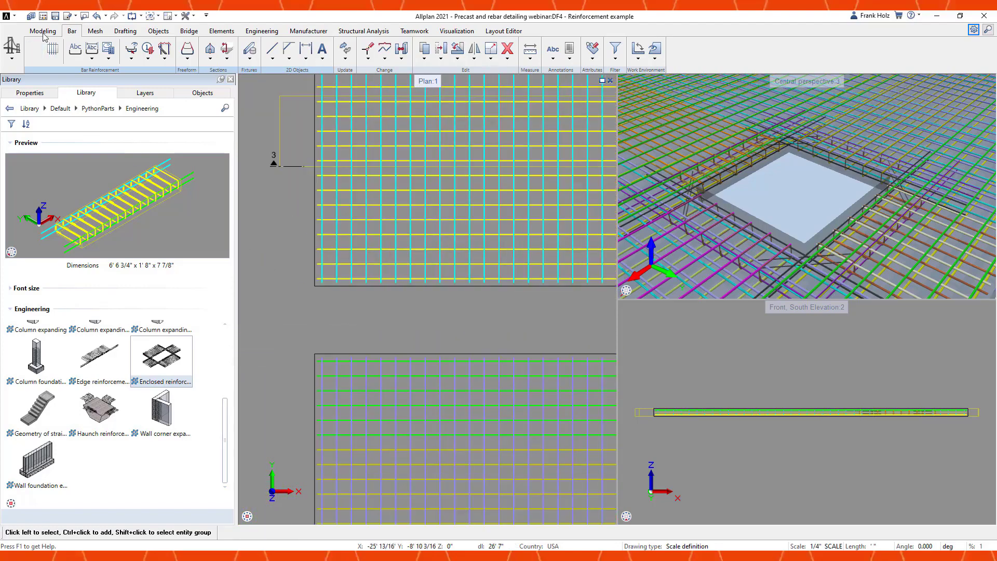
click(218, 32)
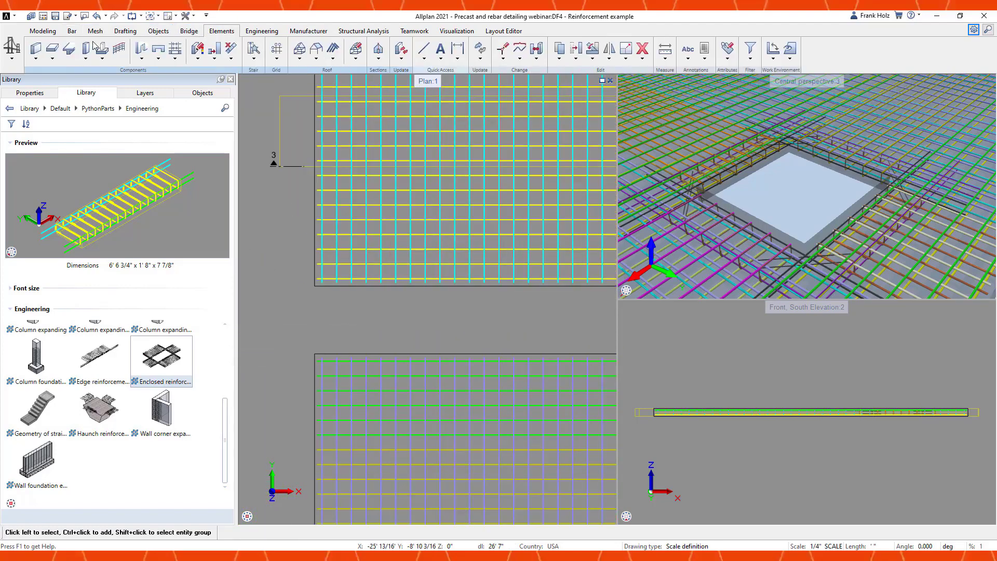
click(52, 59)
click(67, 78)
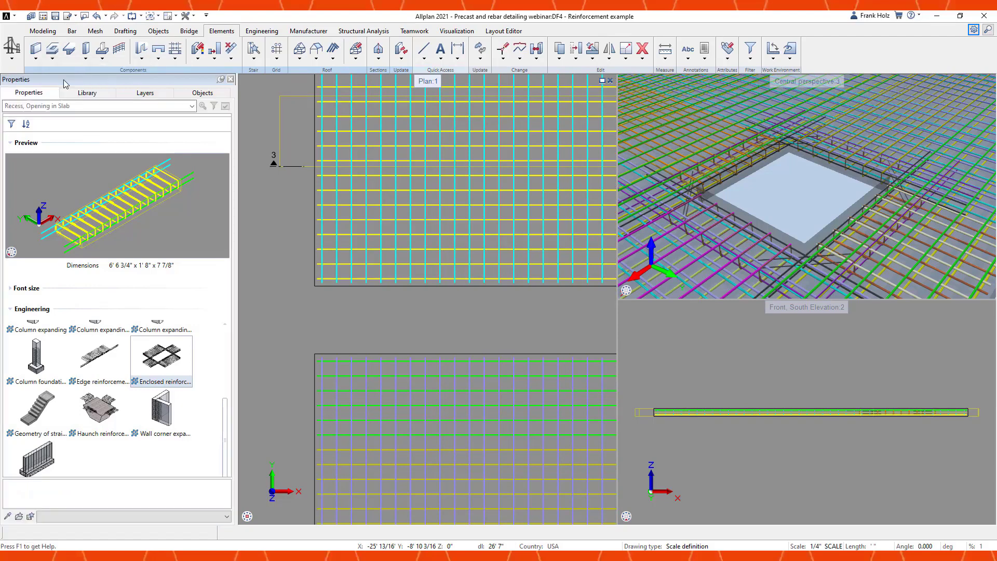
click(320, 287)
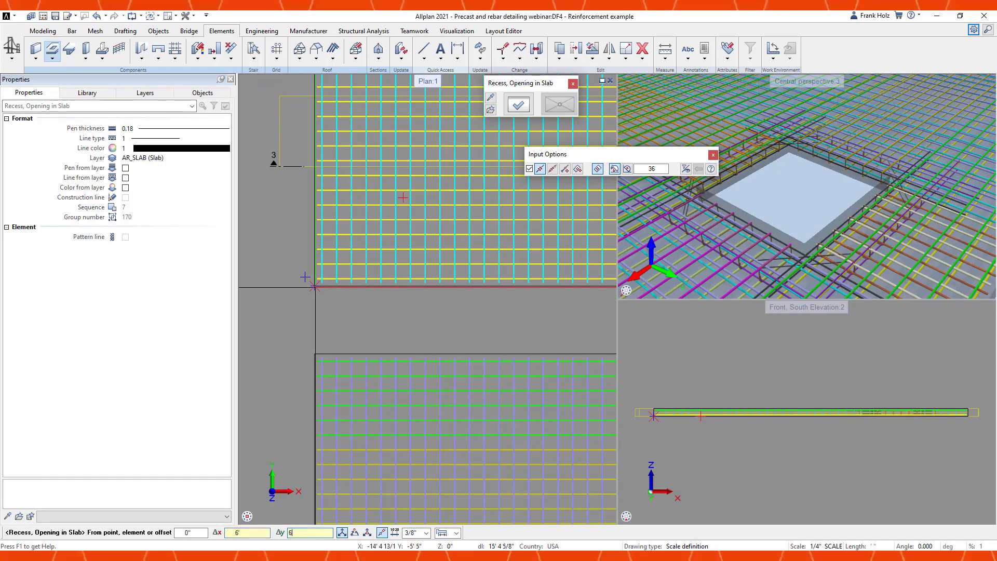
key(Return)
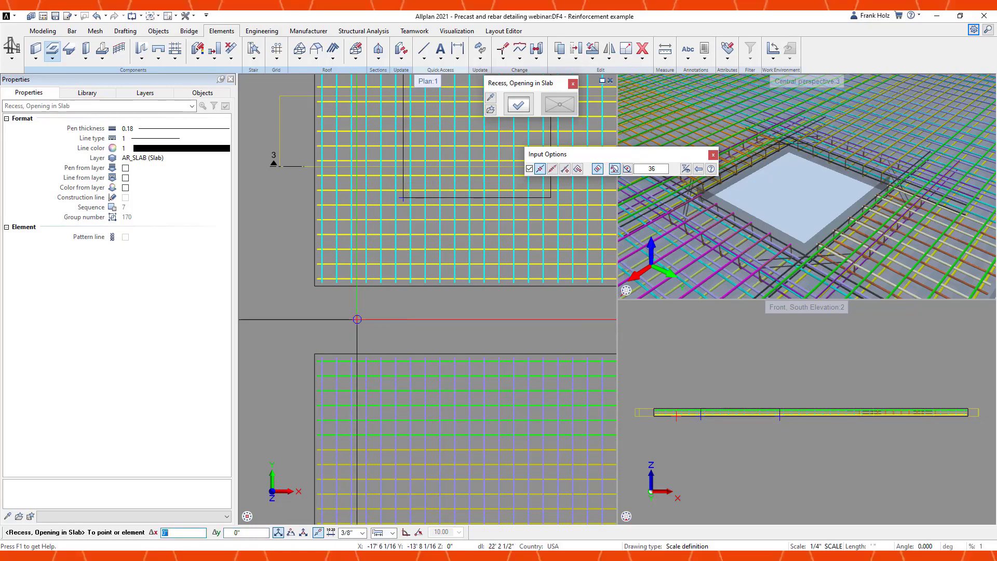
click(364, 319)
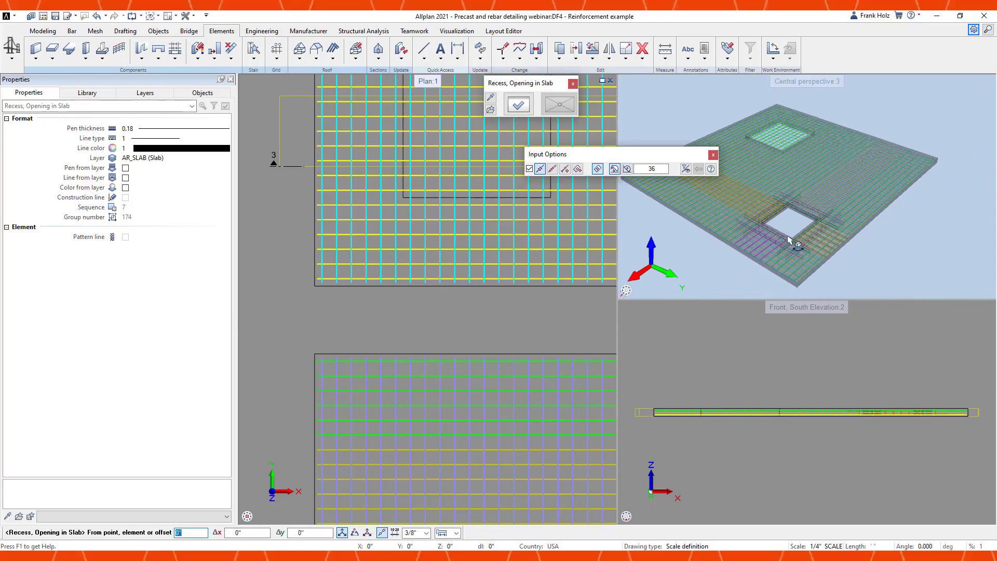
- Inspect the new opening in perspective and switch the front elevation viewport to a plan view showing the slab sections
drag(443, 208, 679, 217)
scroll(871, 249, up, 5)
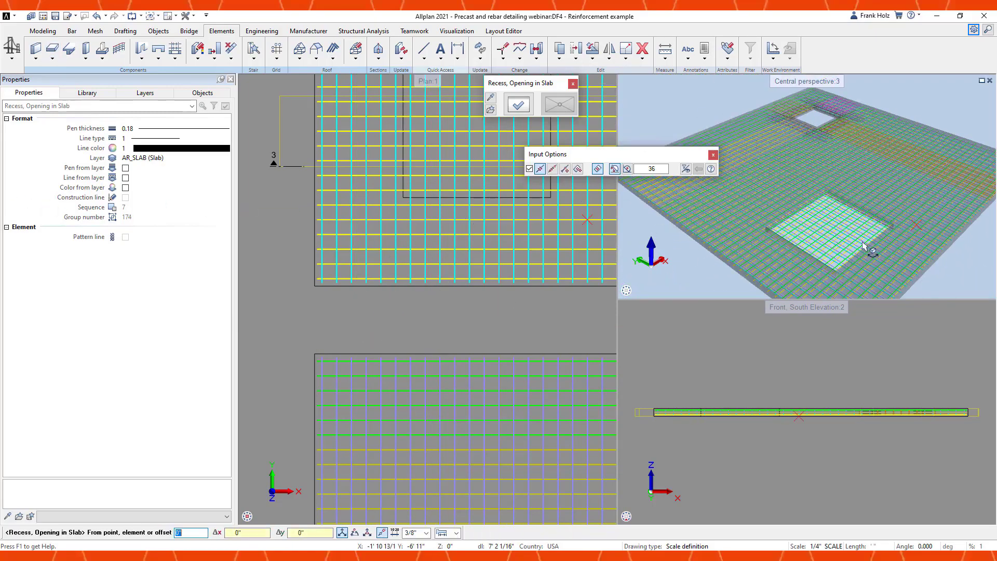
middle_drag(867, 246, 846, 237)
scroll(779, 387, down, 3)
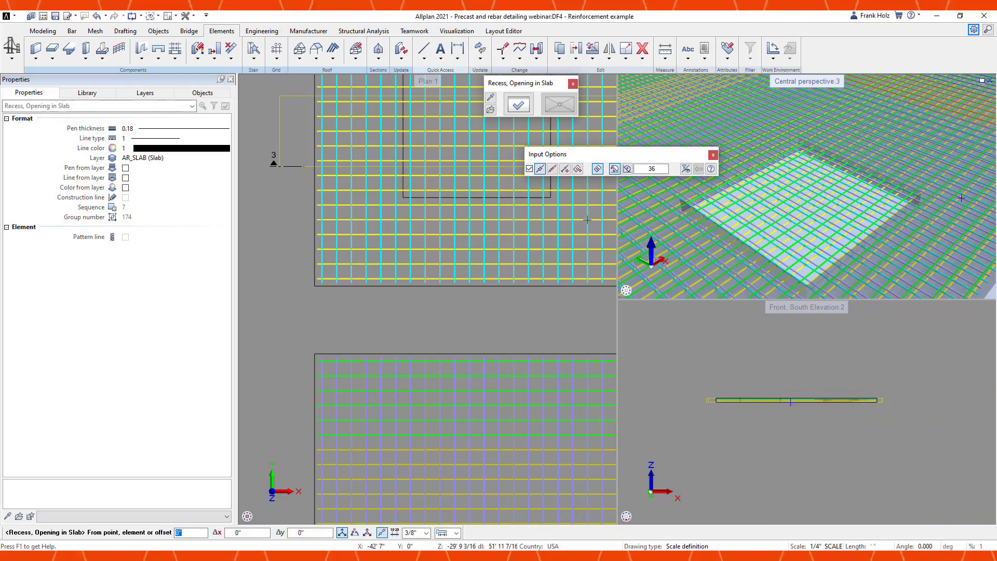
mouse_move(627, 515)
click(639, 490)
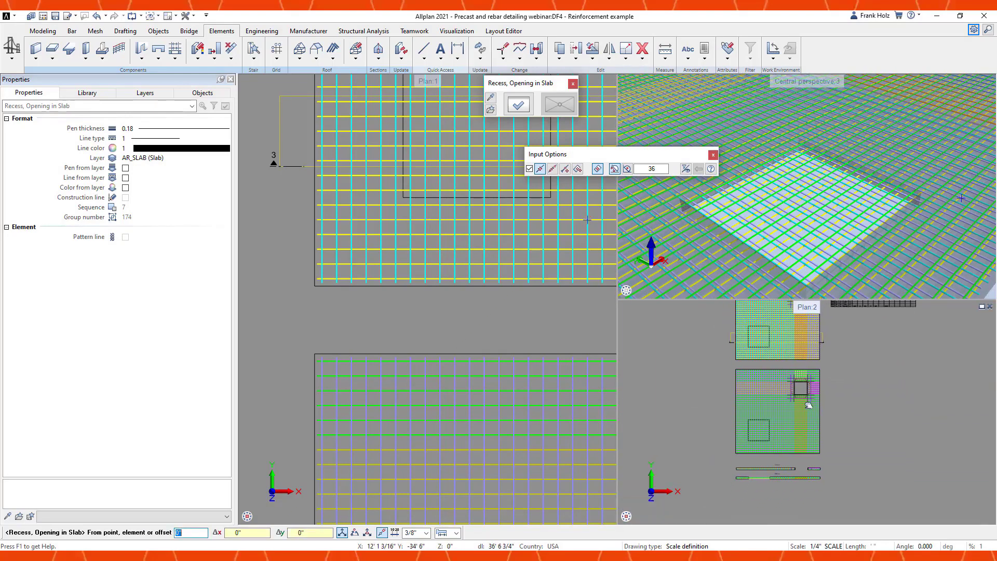
scroll(800, 416, up, 5)
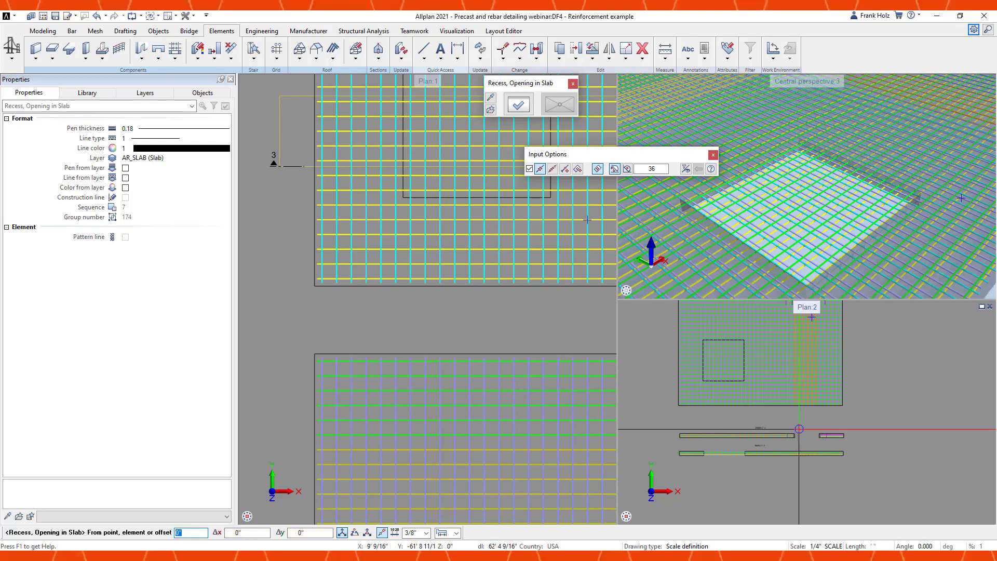
scroll(812, 446, up, 3)
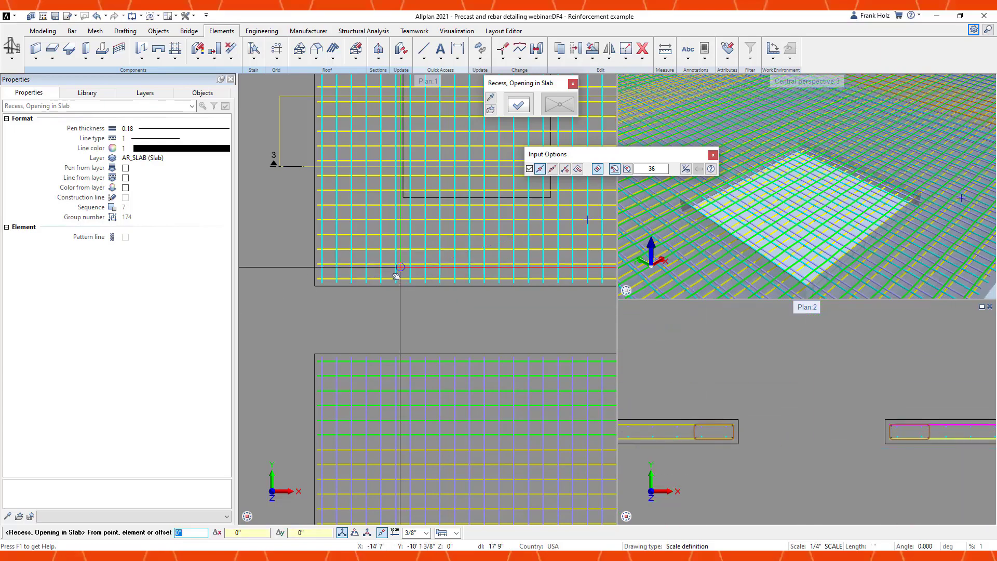
scroll(306, 309, down, 4)
scroll(306, 309, down, 3)
key(Escape)
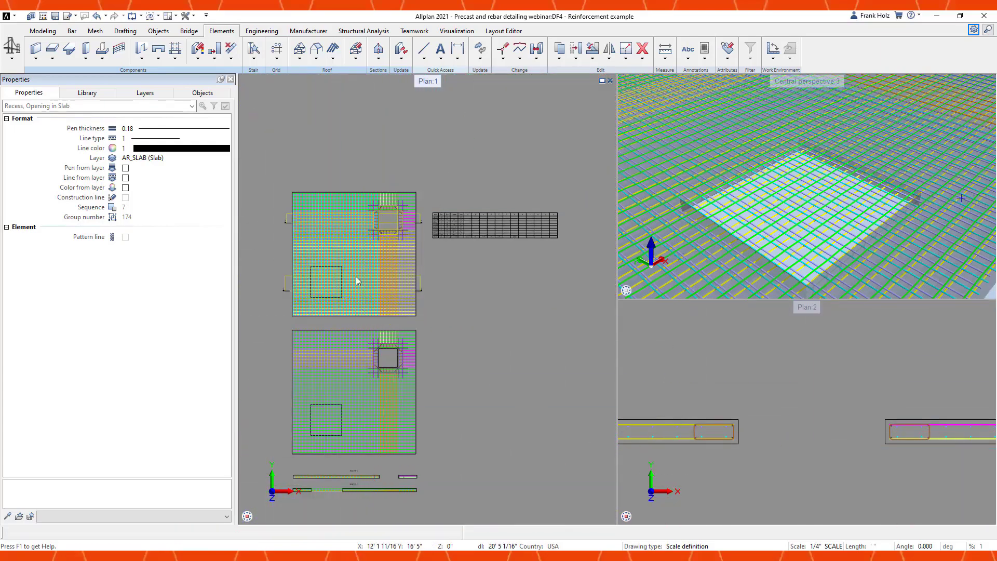
- Assign a new mark number to the horizontal bars crossing the new opening in the lower slab plan
scroll(315, 291, up, 4)
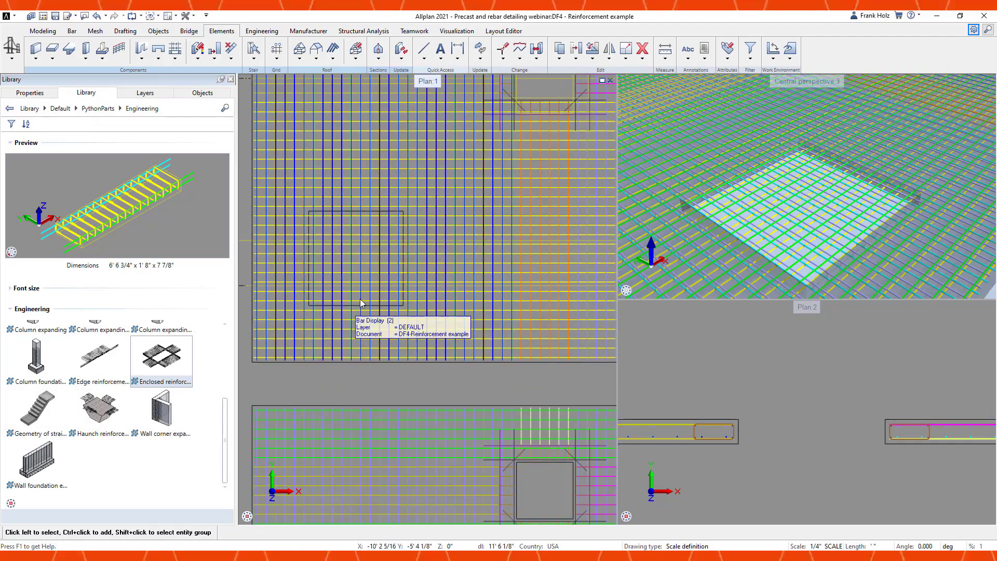
scroll(370, 286, up, 2)
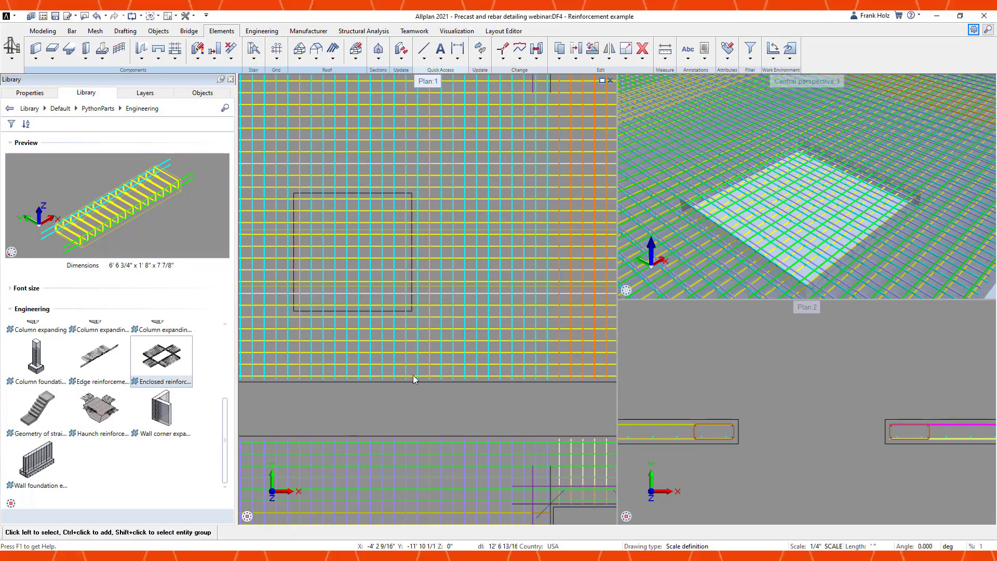
scroll(392, 442, down, 5)
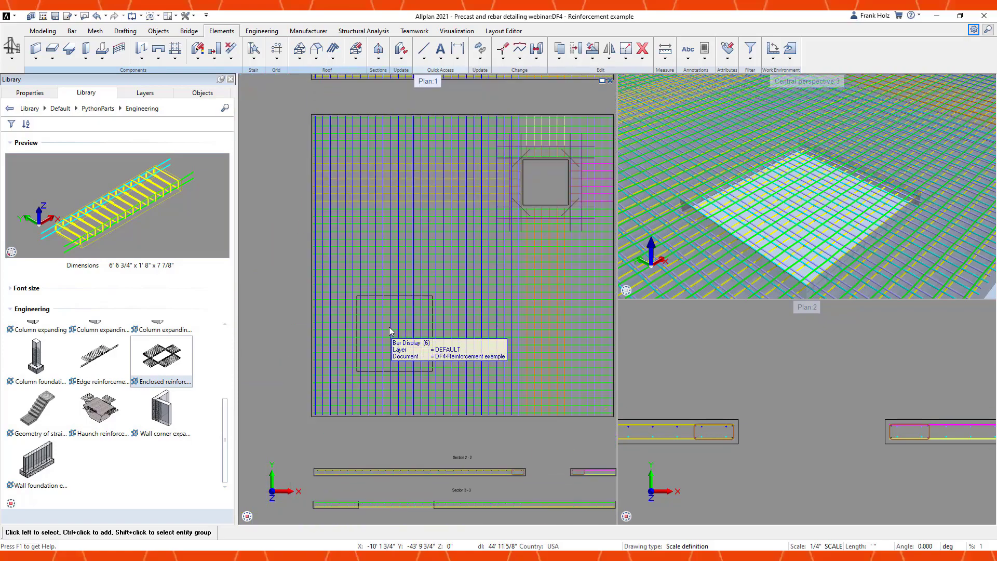
scroll(392, 335, up, 4)
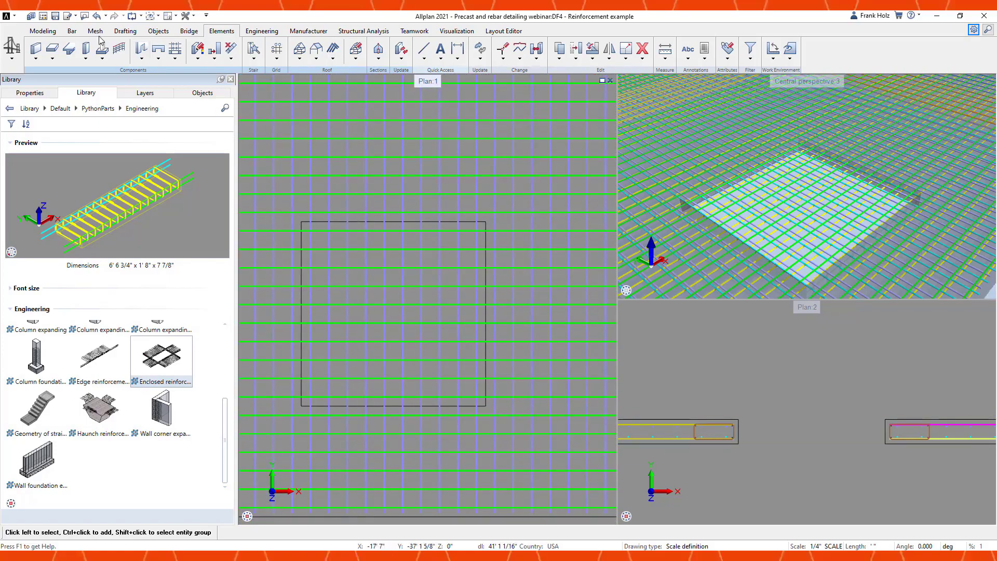
click(73, 31)
click(148, 63)
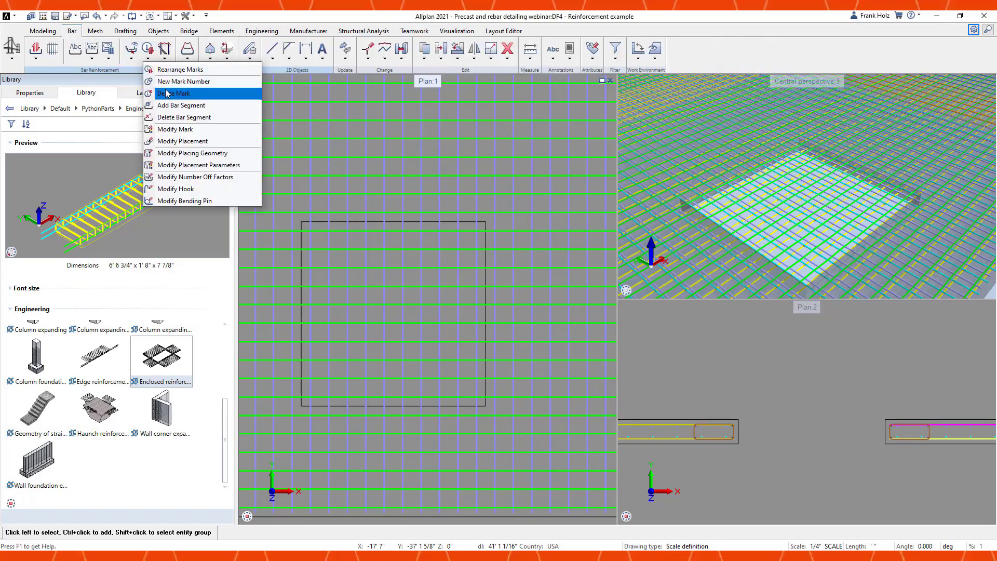
click(179, 81)
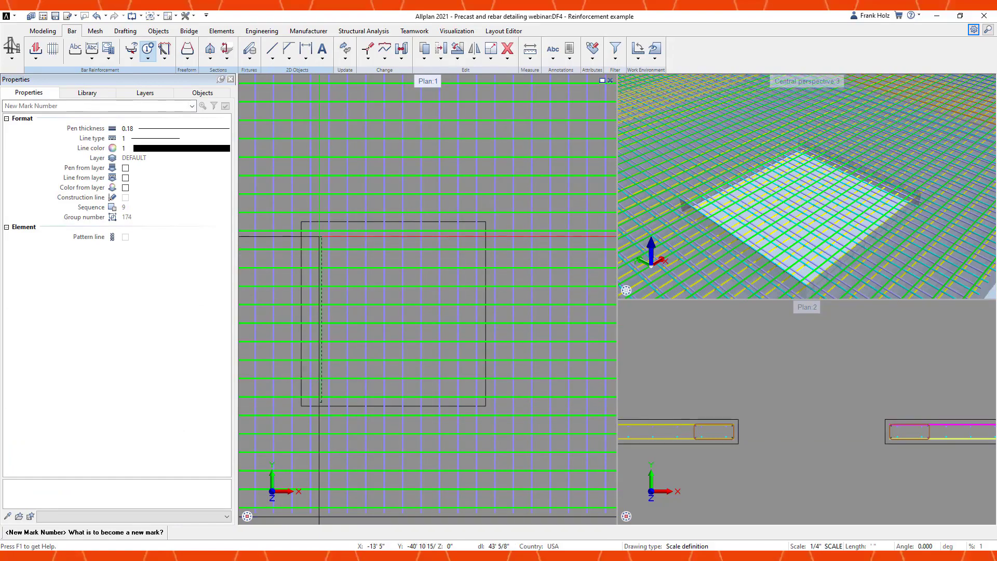
click(321, 235)
key(Return)
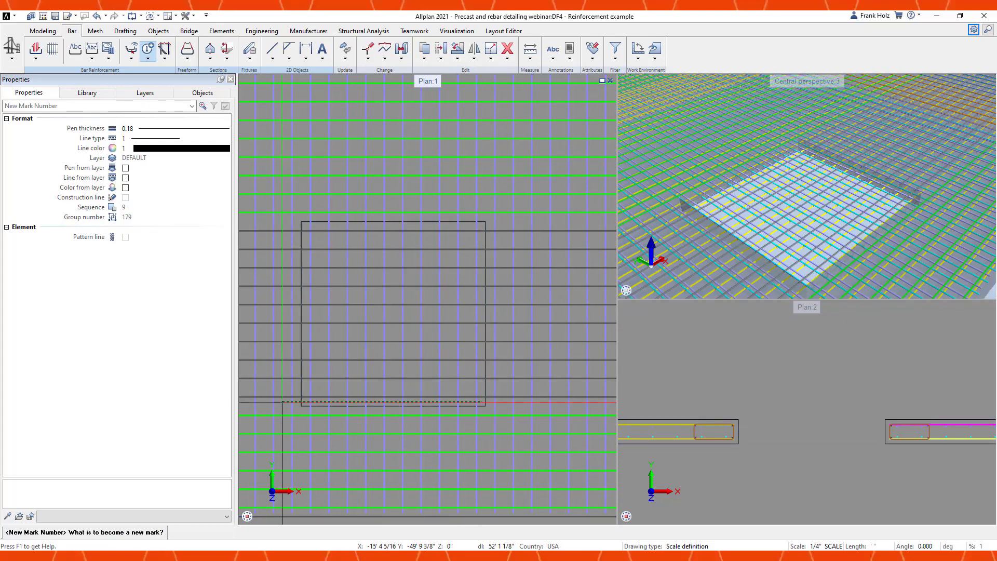
- Assign a new mark number to the vertical bars crossing the new opening and end the command
click(309, 408)
key(Return)
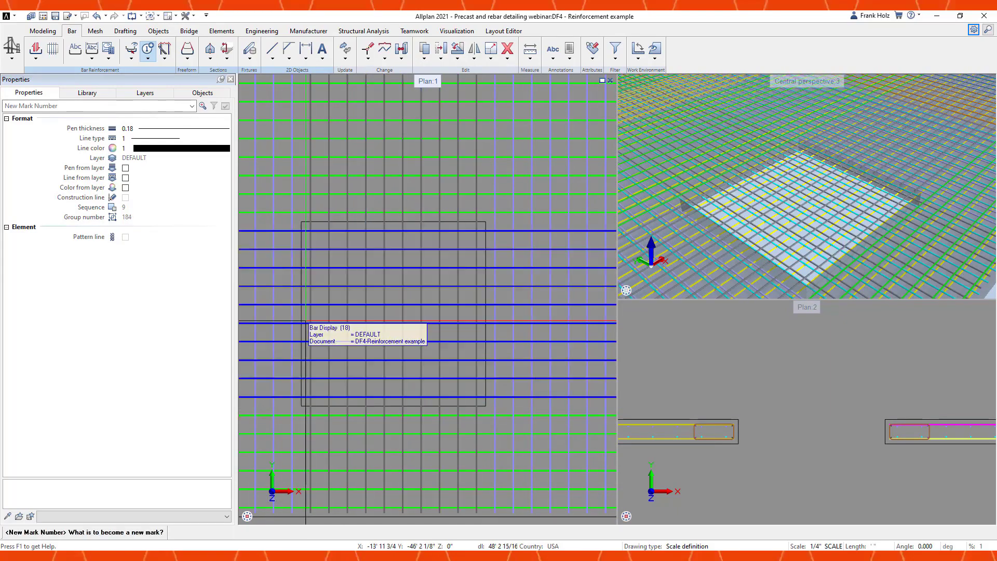
key(Escape)
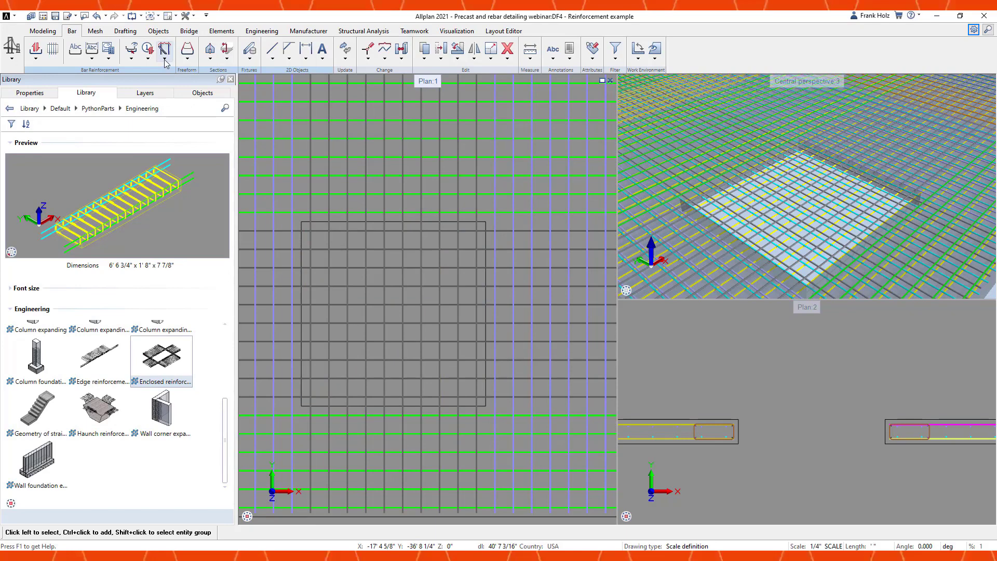
- Start the Coupler, Thread, Connecting Bar command with ERICO - LENTON as the manufacturer and accept the coupler settings
click(165, 61)
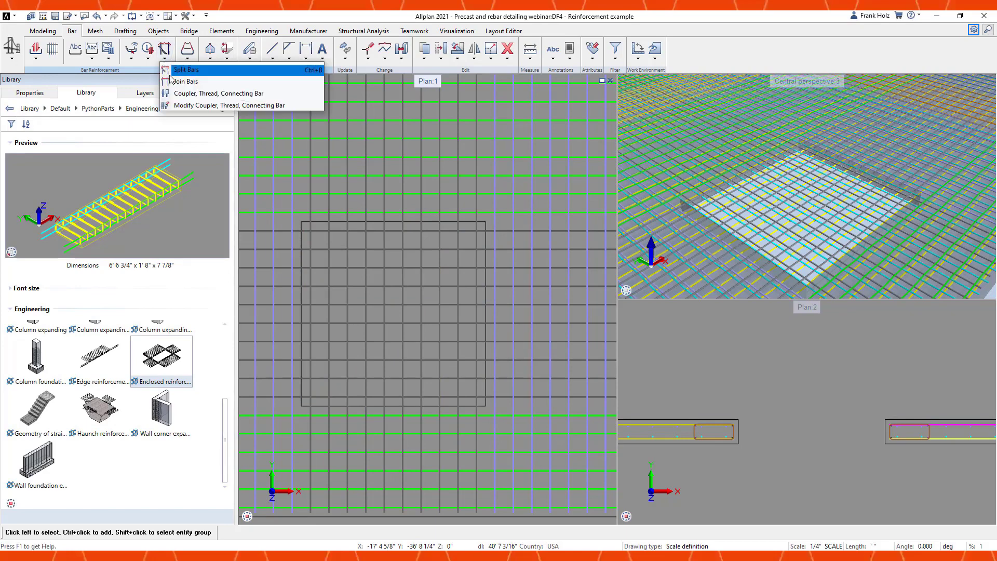
click(217, 94)
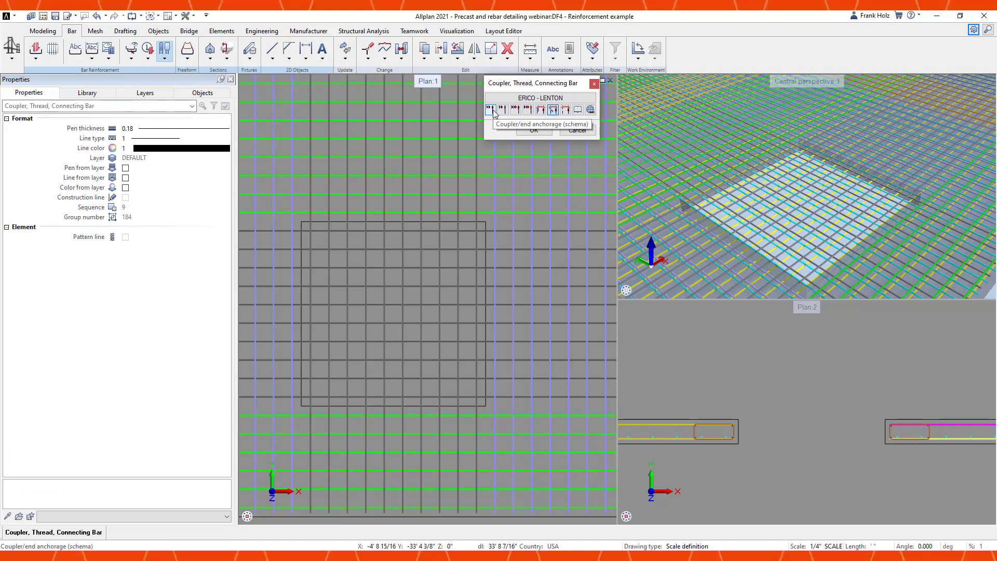
click(545, 102)
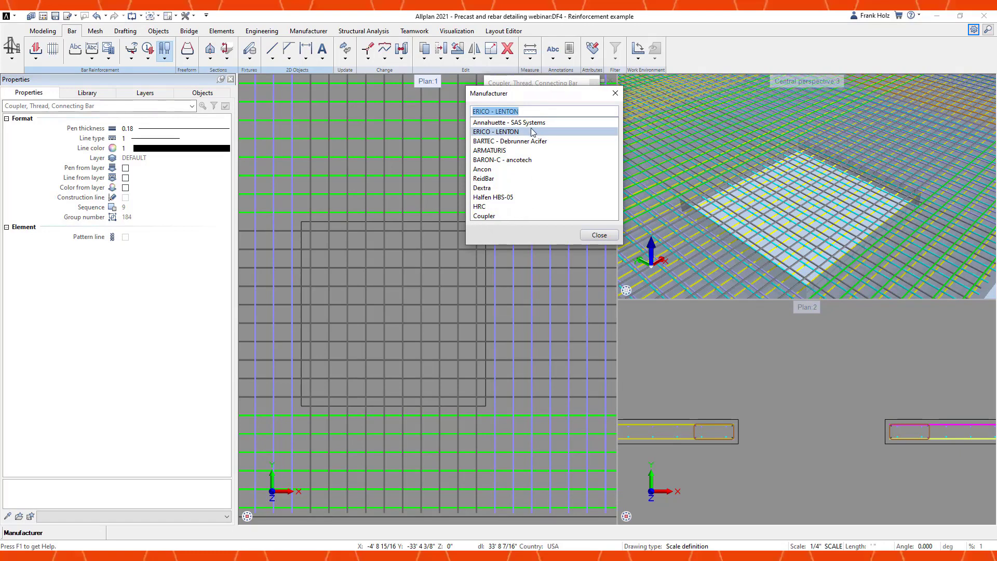
click(506, 132)
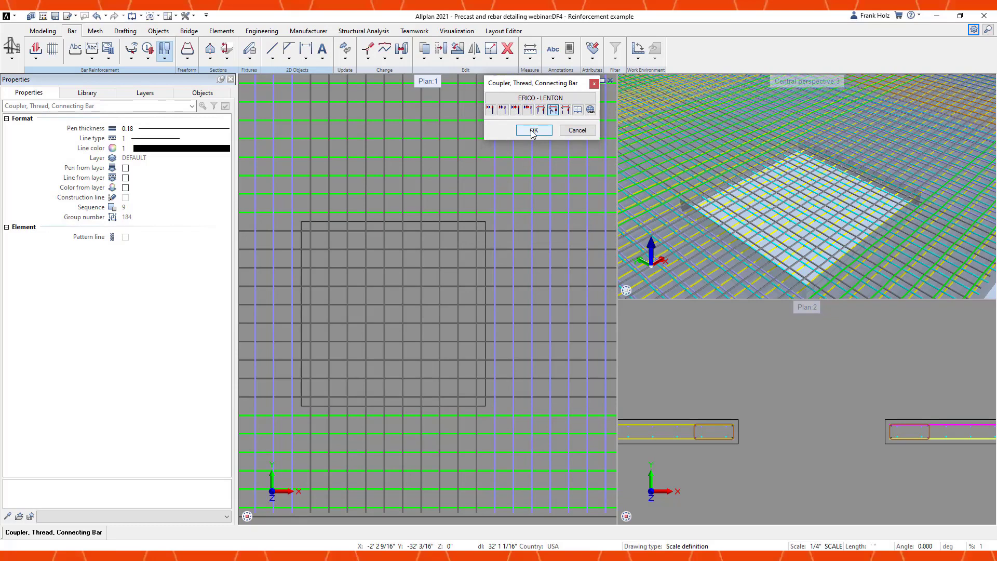
click(531, 131)
- Split the horizontal bars along the opening's left edge and add couplers EL25A12N on the outer side with 25 mm LENTON - Gewinde threads
middle_drag(261, 253, 350, 248)
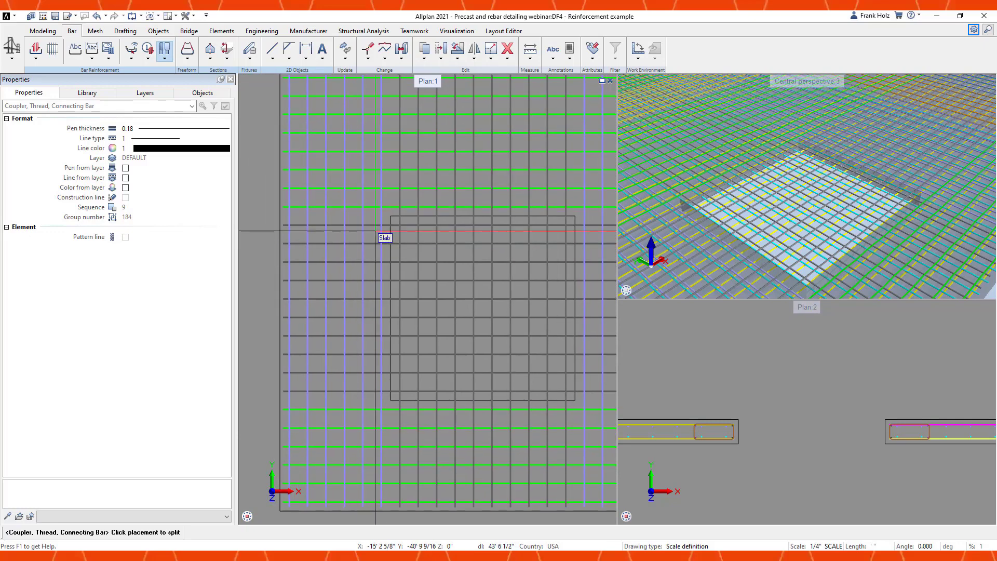
click(376, 225)
scroll(385, 205, up, 2)
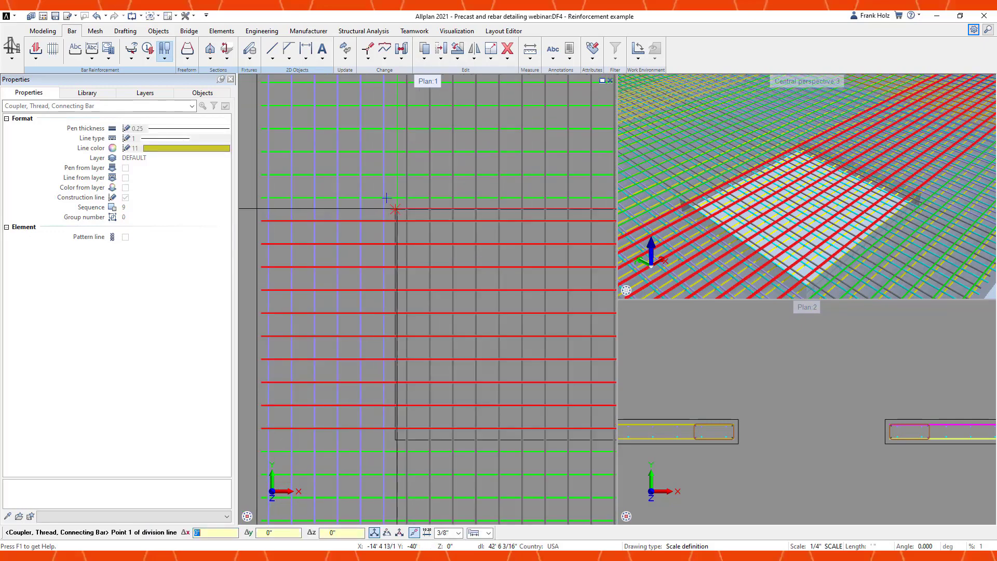
click(395, 209)
click(395, 438)
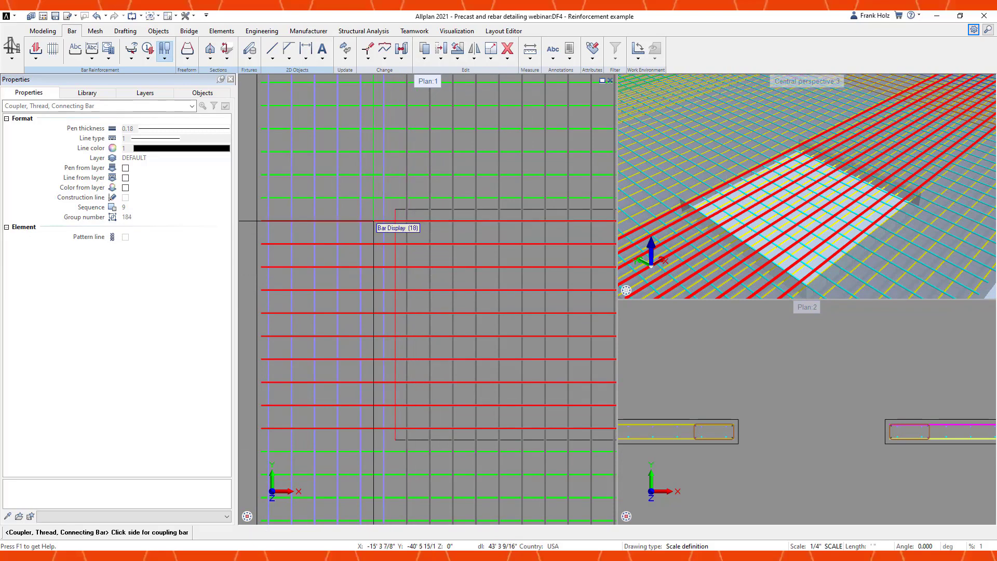
click(374, 221)
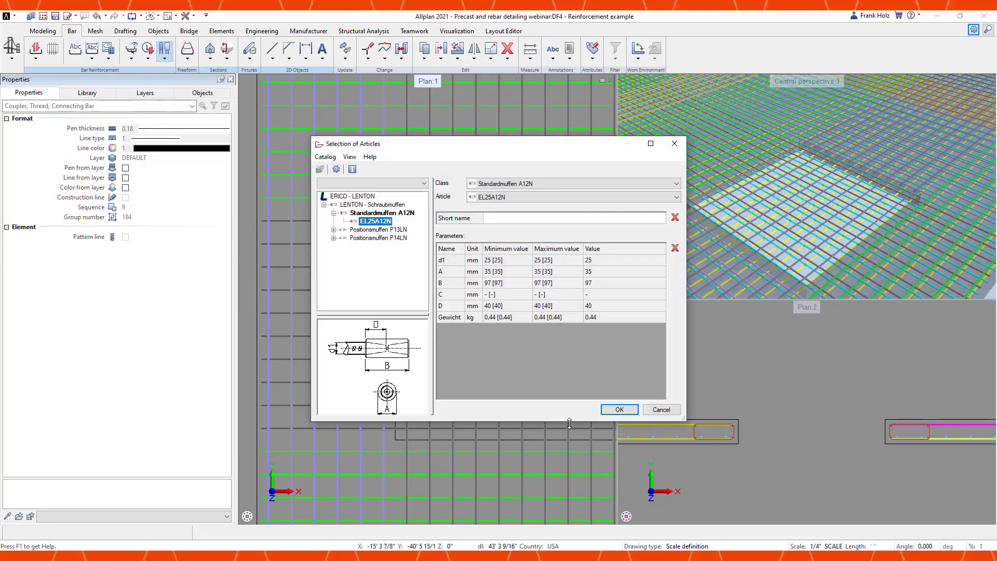
click(625, 409)
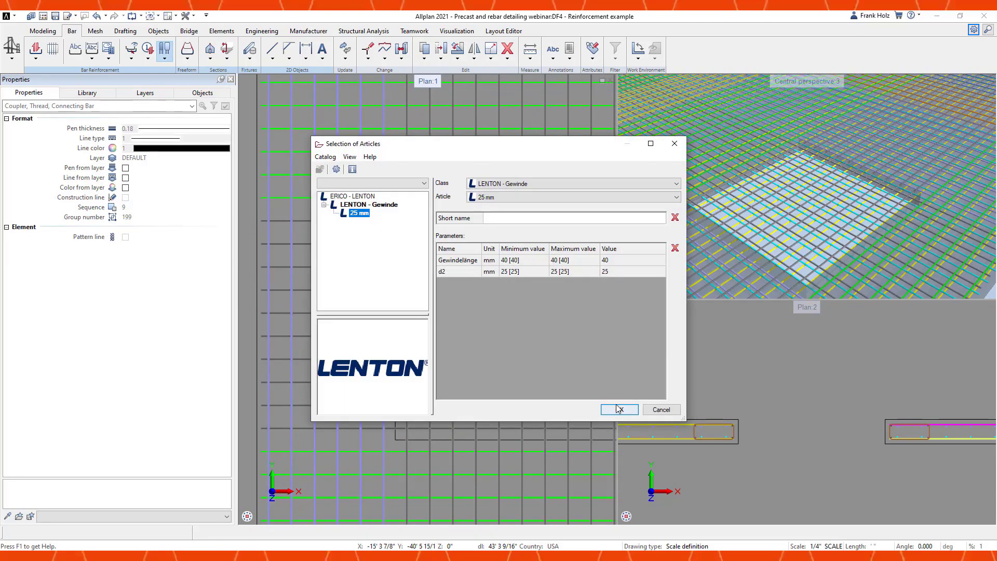
click(615, 406)
- Split the horizontal bars along the opening's right edge, adding EL25A12N couplers on the outer side and accepting the thread article
middle_drag(543, 351, 404, 343)
click(500, 326)
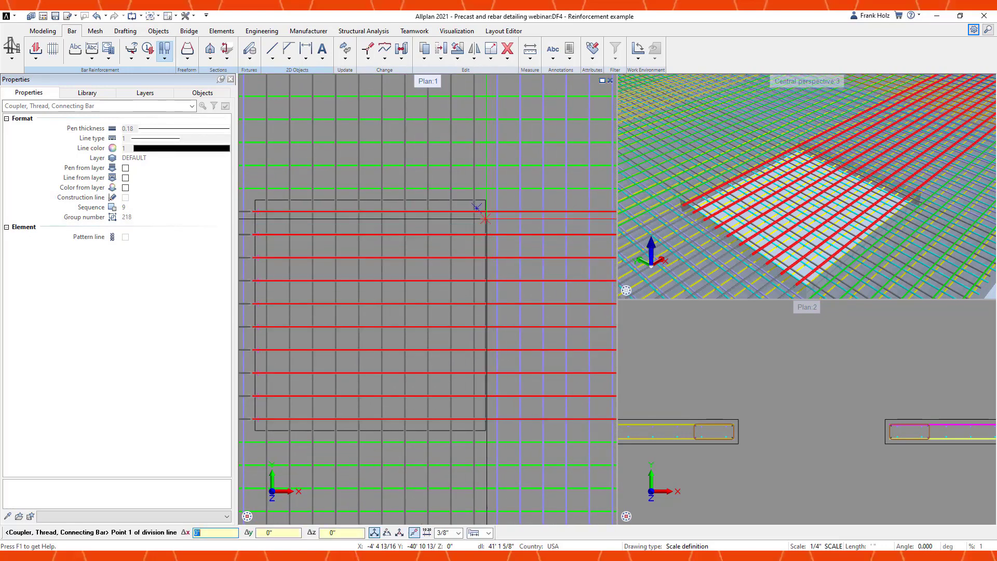
click(485, 200)
click(486, 430)
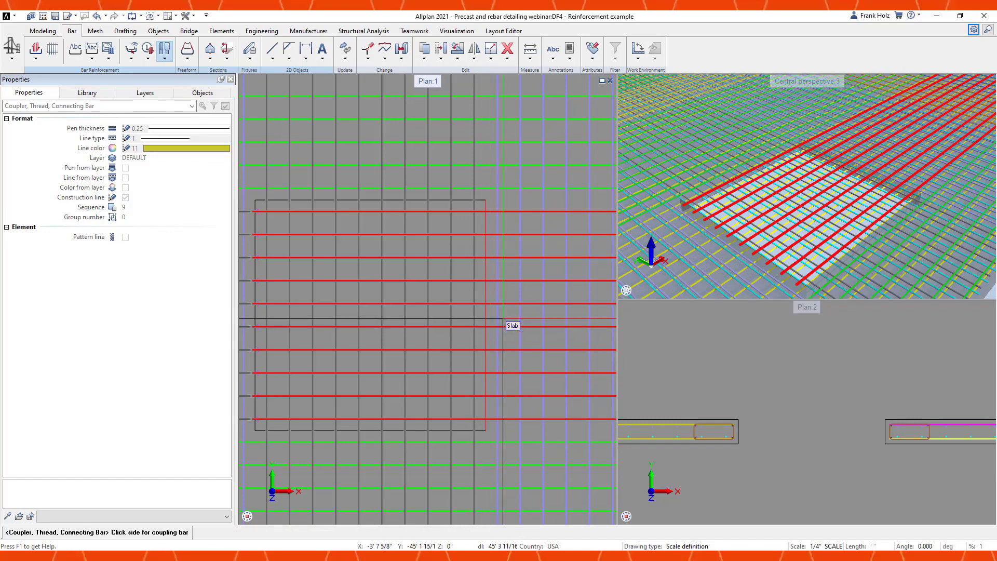
click(505, 327)
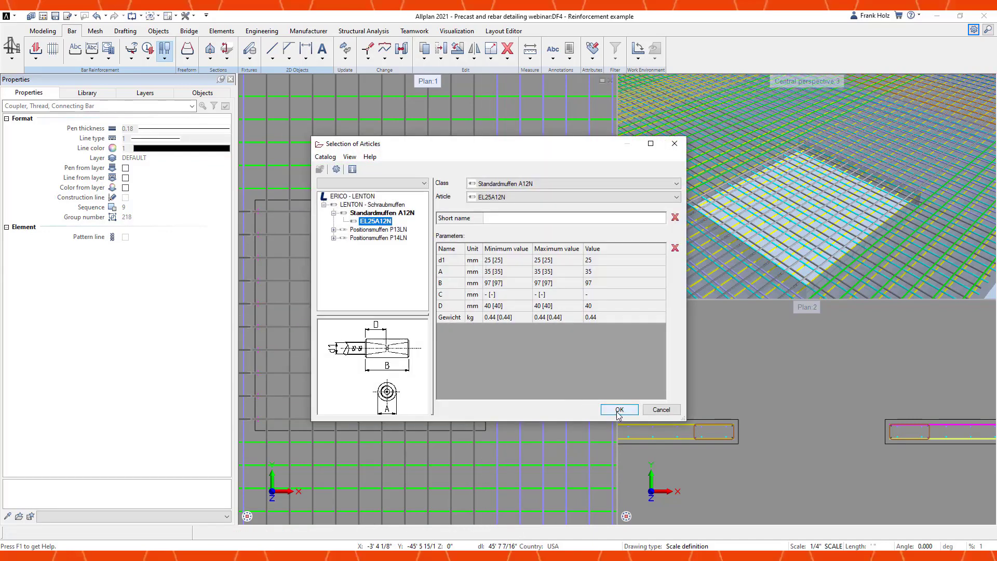
click(619, 410)
click(619, 410)
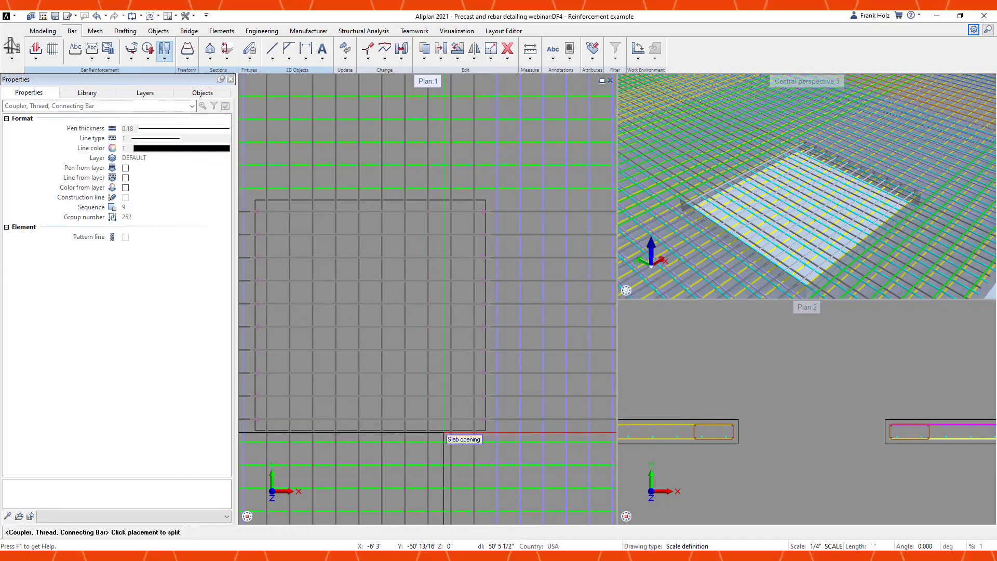
- Split the vertical bars along the opening's lower edge with couplers on the outer side and 25 mm LENTON - Gewinde threads
click(444, 432)
click(486, 431)
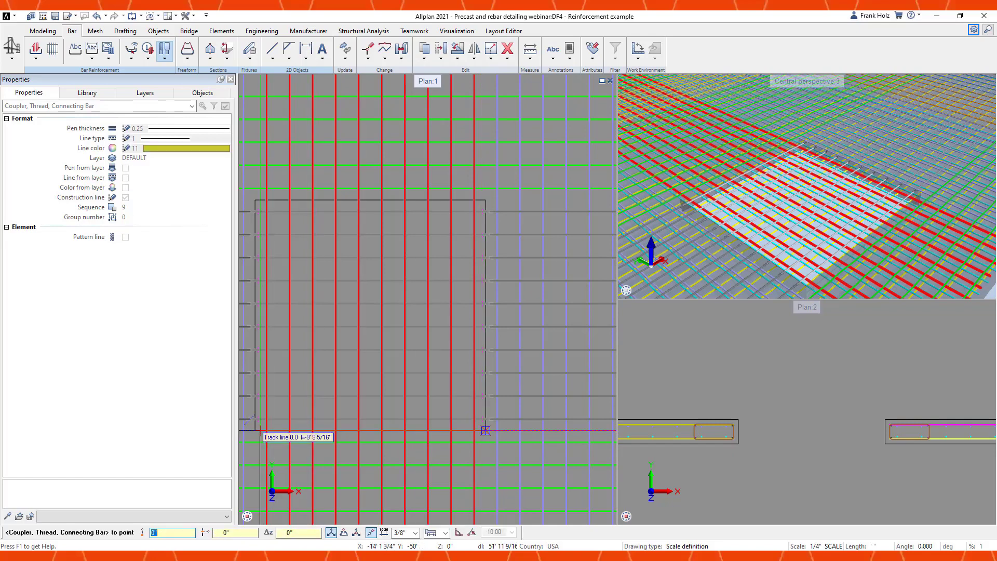
click(259, 430)
click(406, 439)
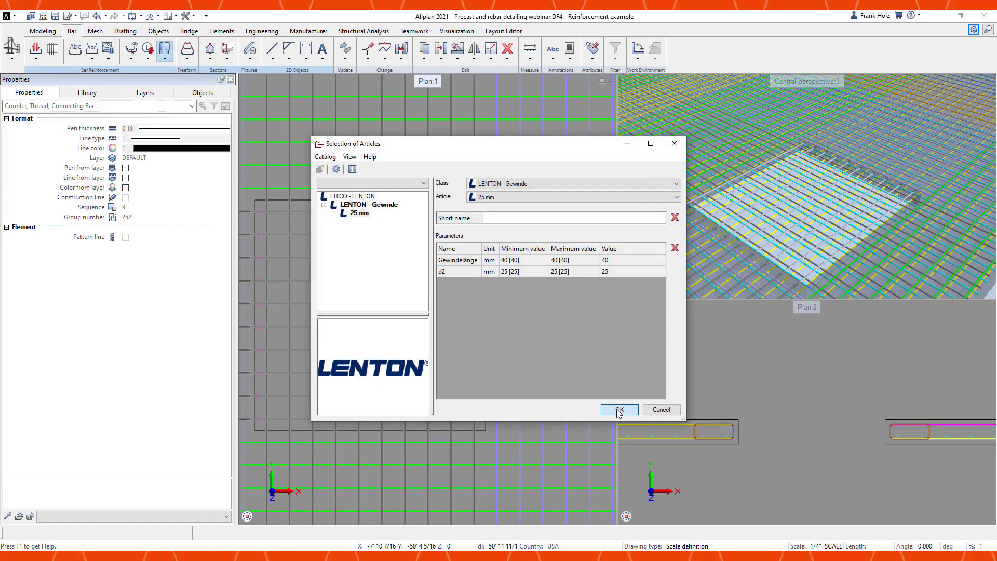
click(618, 409)
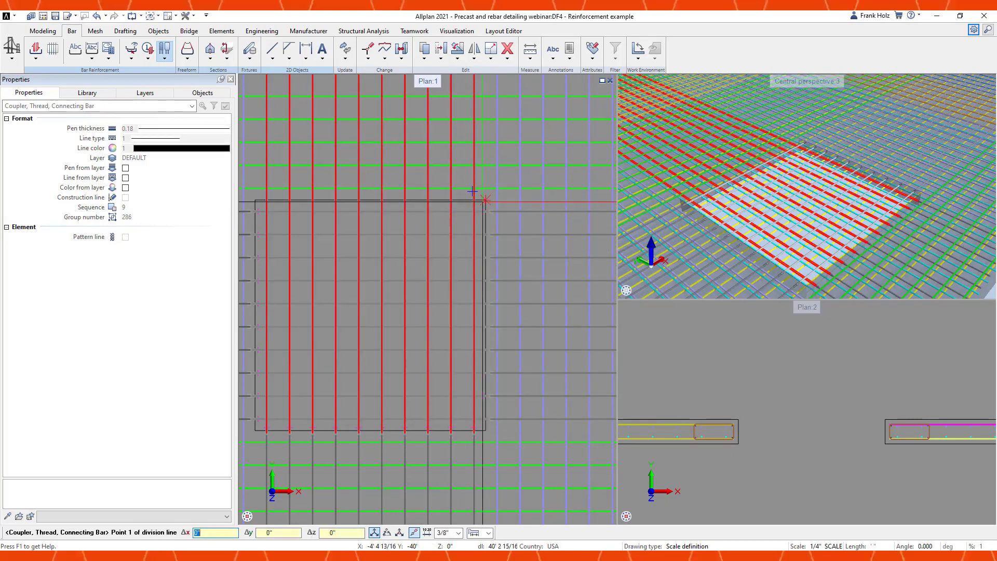
- Split the vertical bars along the opening's upper edge, accepting the proposed coupler and thread articles for the outer side
click(485, 200)
click(254, 201)
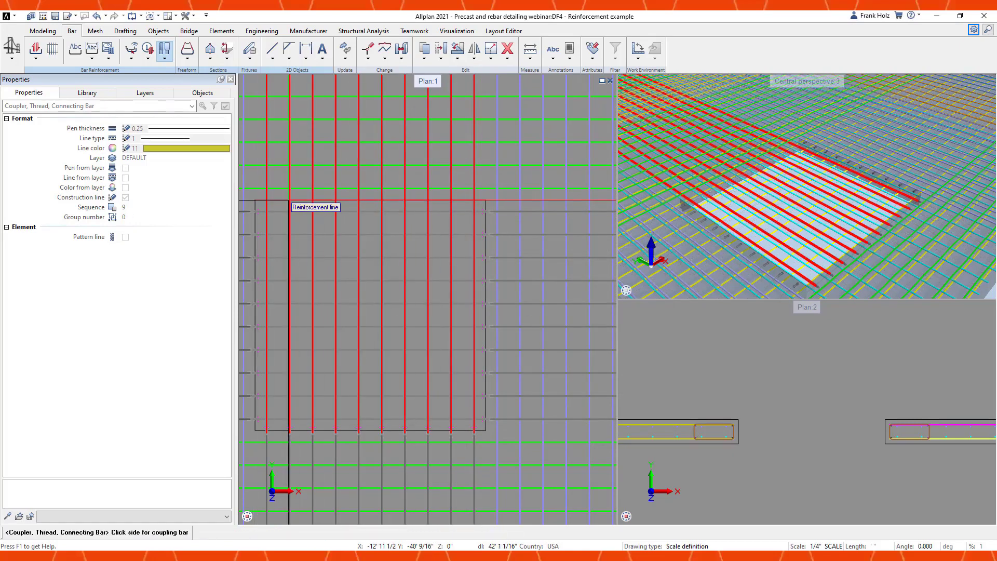
click(290, 196)
click(619, 409)
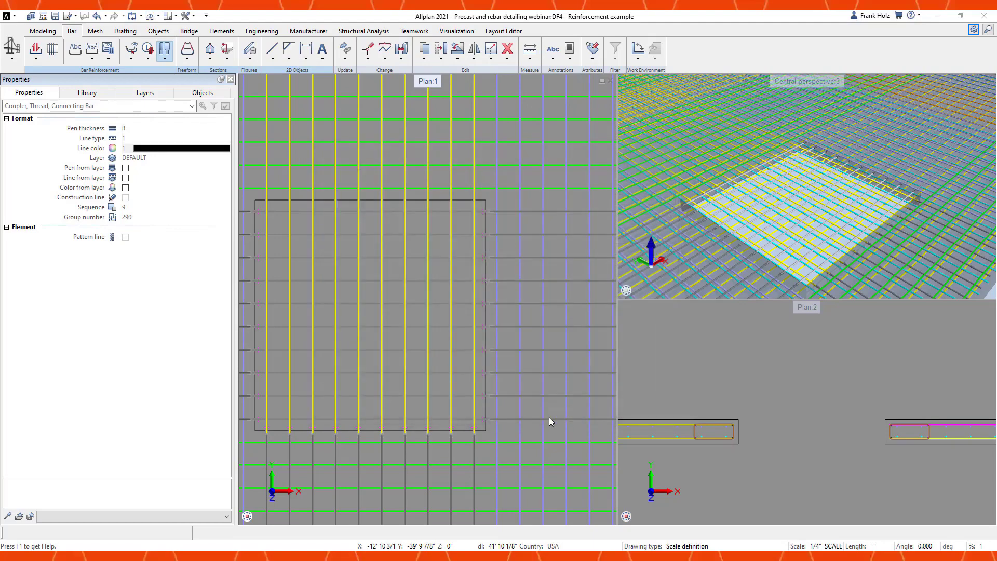
click(619, 410)
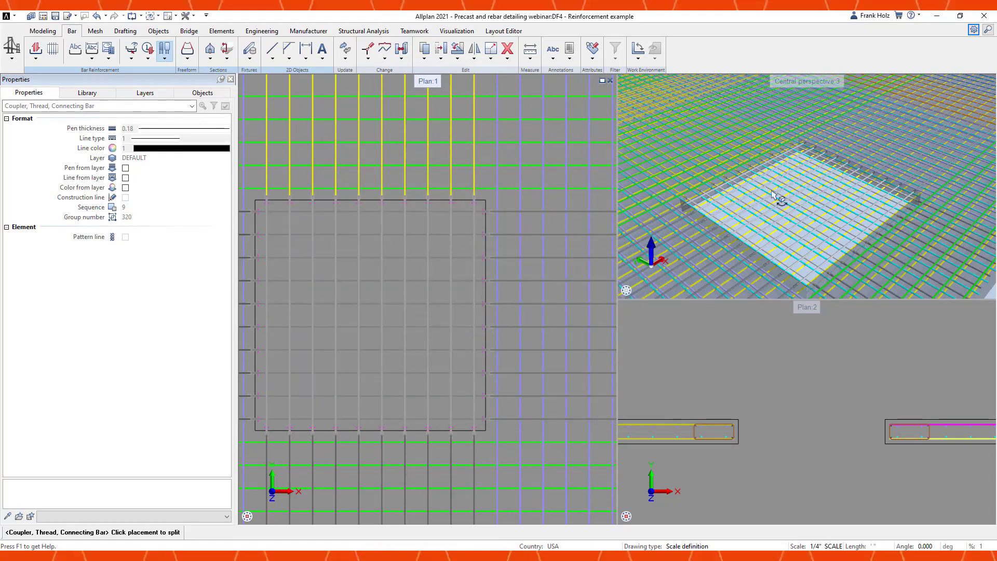
- Examine the new couplers and threads up close in the perspective view and end the coupler command
scroll(877, 163, up, 10)
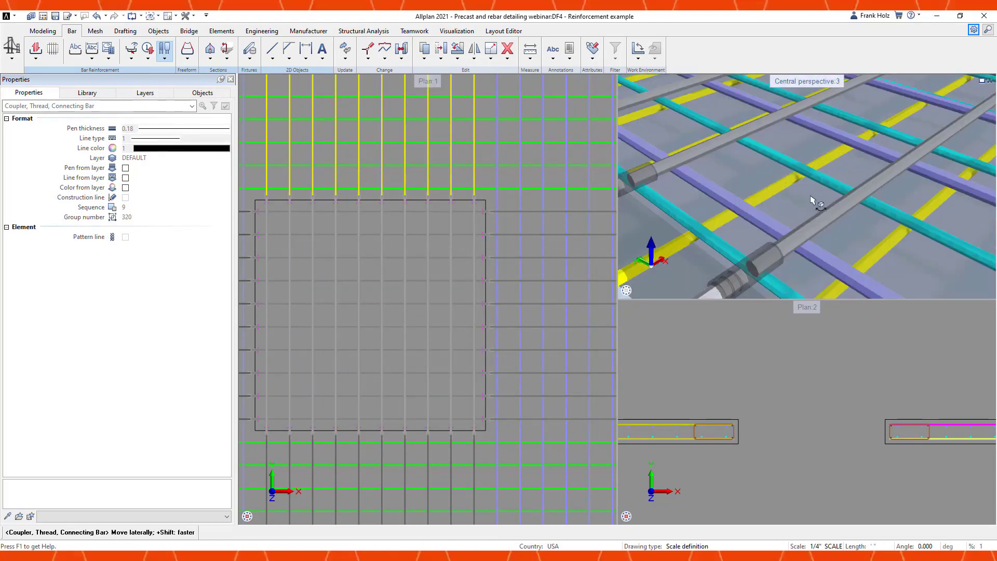
scroll(817, 200, up, 5)
key(Escape)
key(Escape)
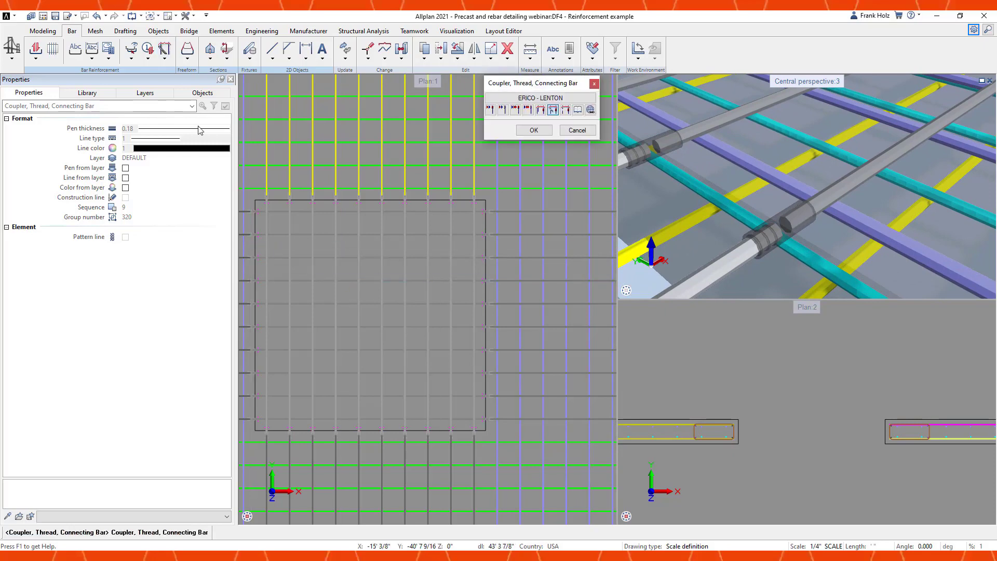
- List the individual bar reinforcement marks of DF4-Reinforcement example and toggle the visibility of mark 21 to identify its elements
click(182, 96)
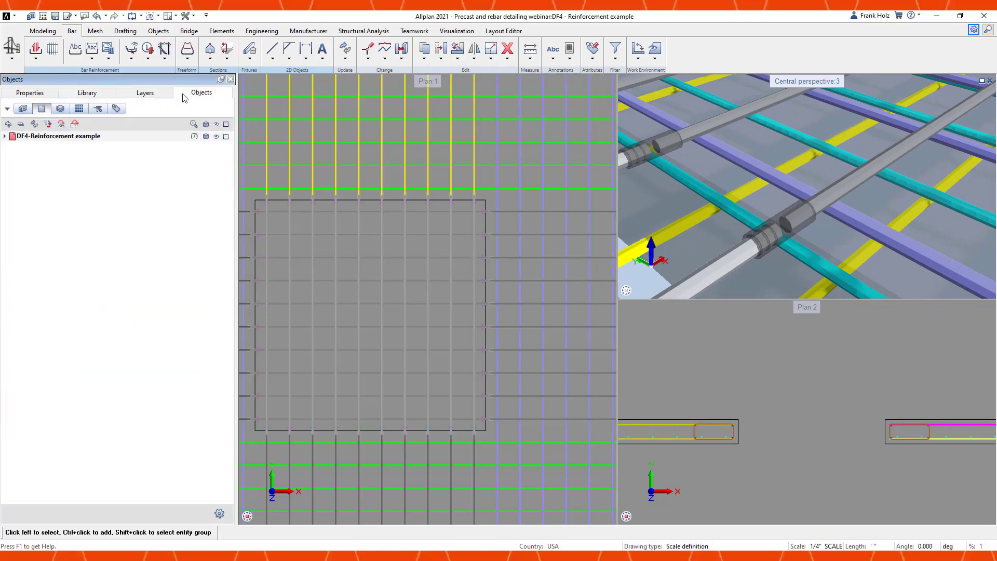
click(5, 136)
click(10, 155)
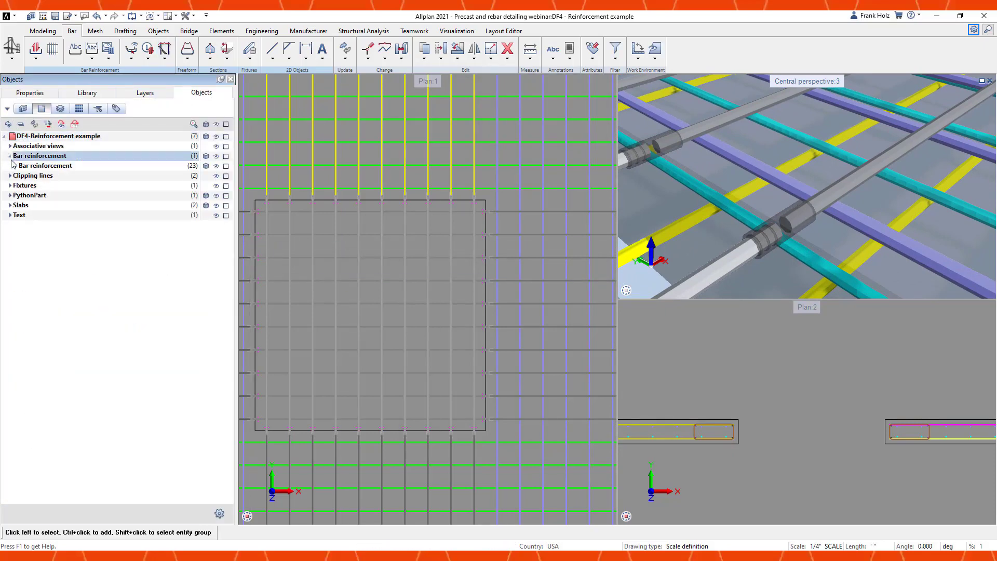
click(16, 166)
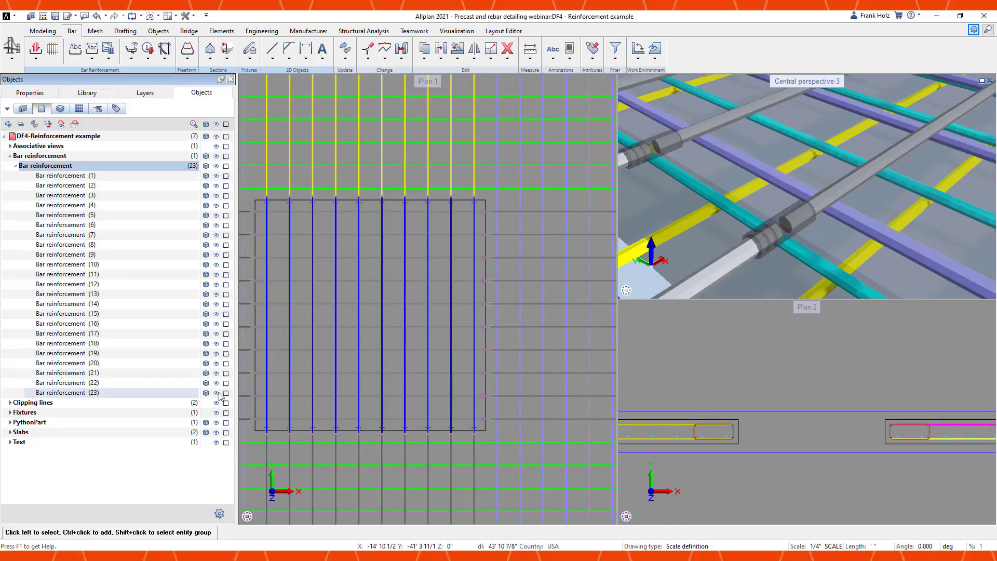
click(217, 373)
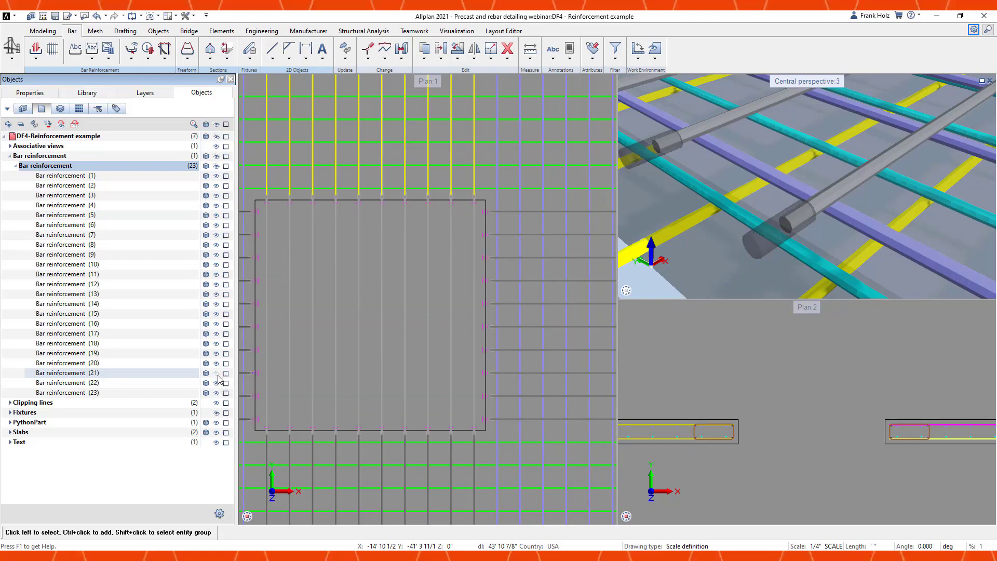
click(217, 374)
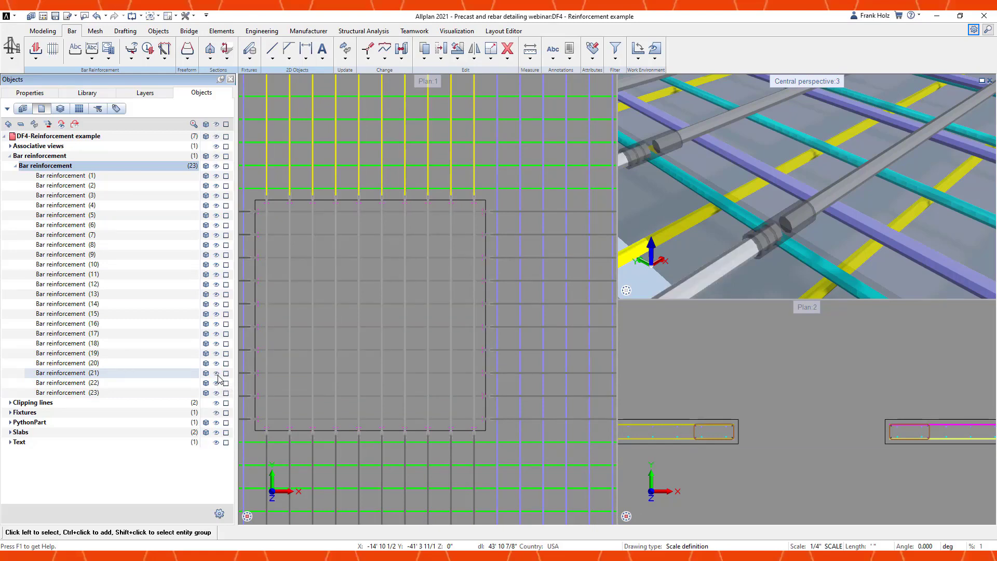
click(217, 373)
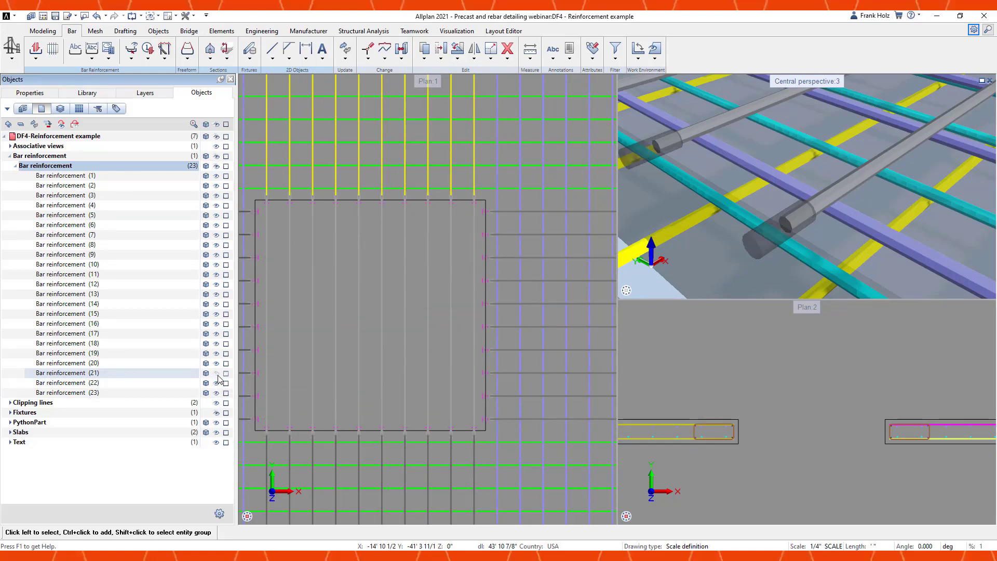
click(217, 373)
- Hide bar reinforcement mark 20, hide mark 19 and show mark 20 again
click(217, 363)
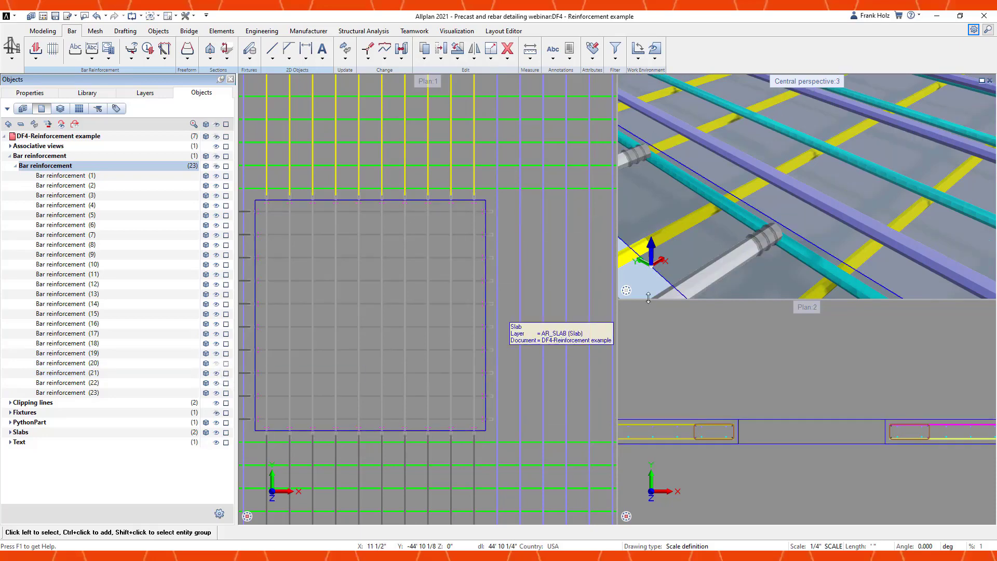
click(217, 353)
click(217, 364)
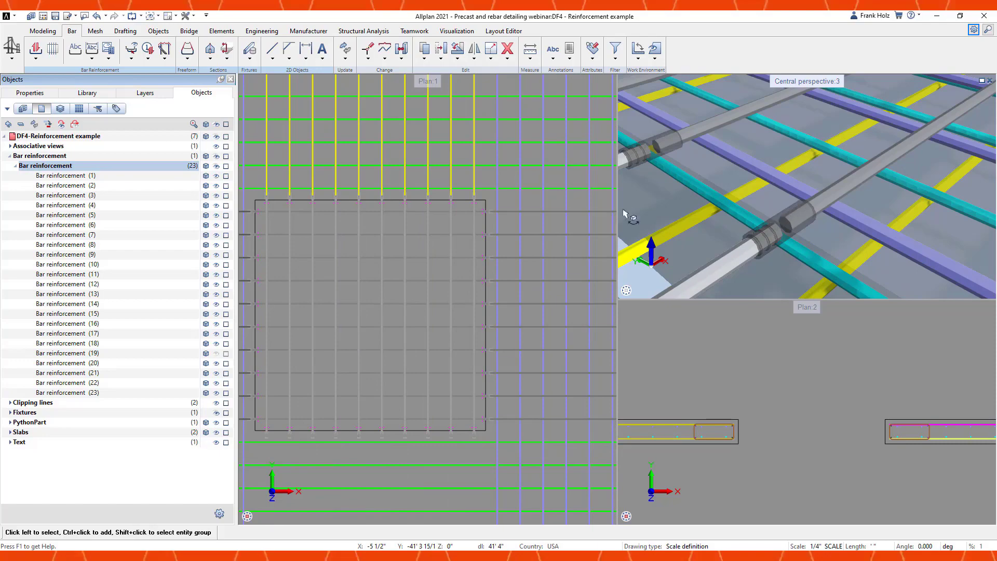
- Place the associative legend 45 Couplers, nuts, threads below the bar schedule beside the upper slab plan
scroll(400, 249, down, 5)
middle_drag(496, 222, 354, 337)
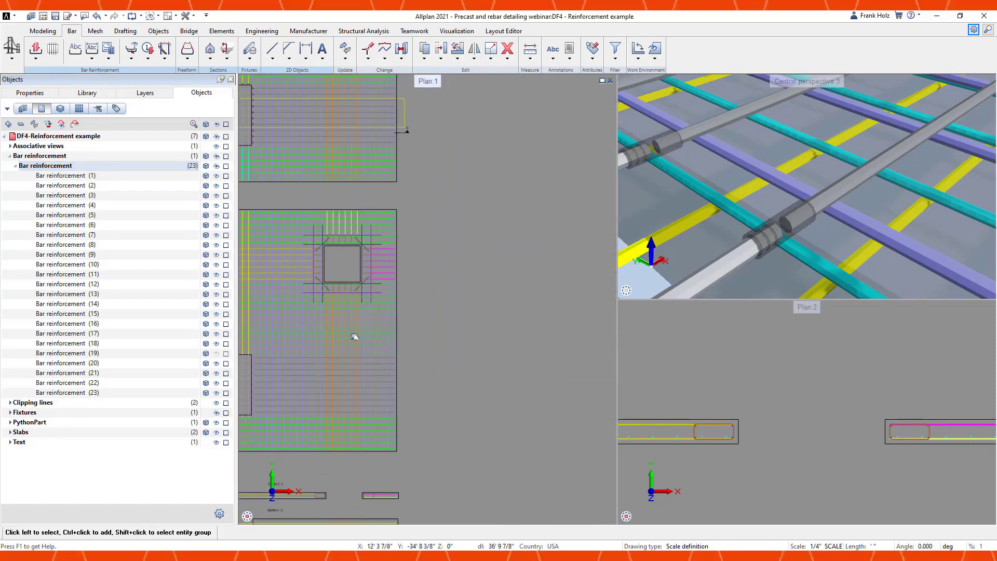
scroll(468, 218, up, 2)
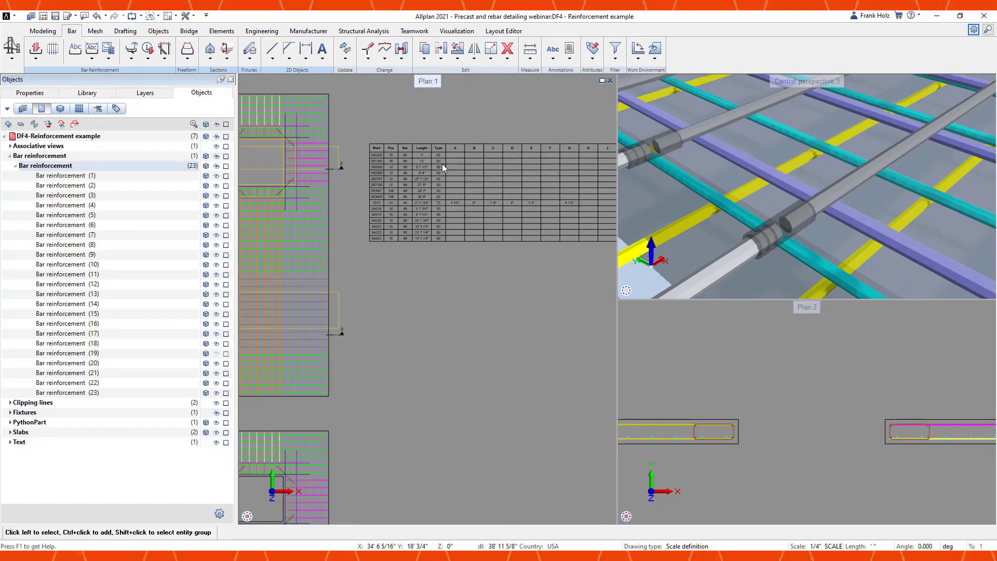
scroll(435, 170, down, 1)
middle_drag(433, 253, 458, 226)
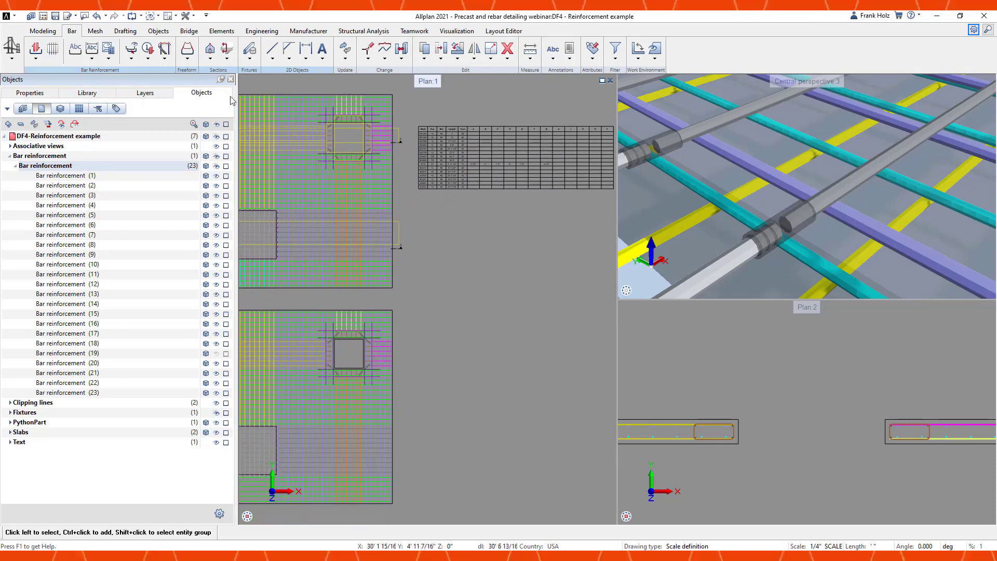
click(109, 49)
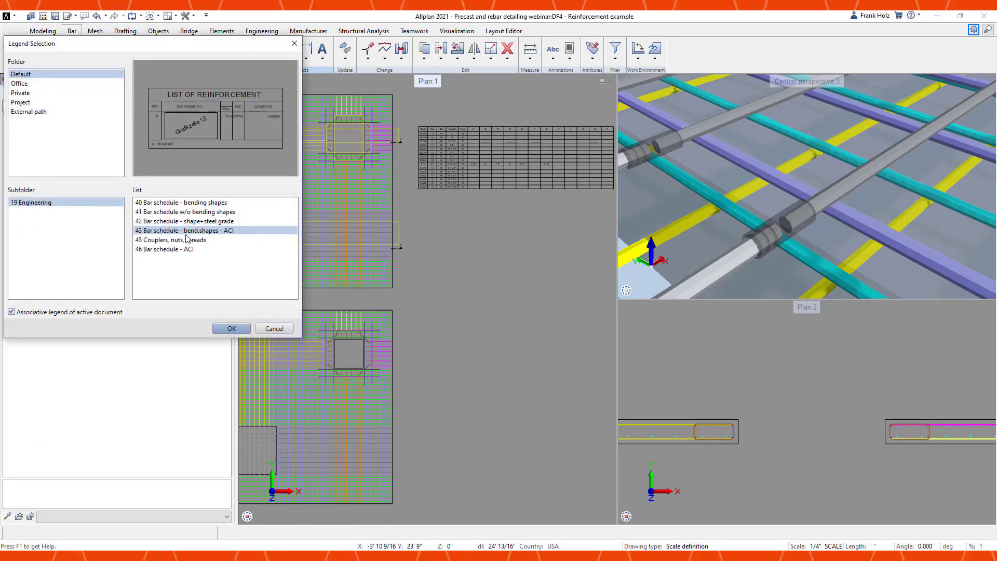
click(174, 240)
double_click(183, 242)
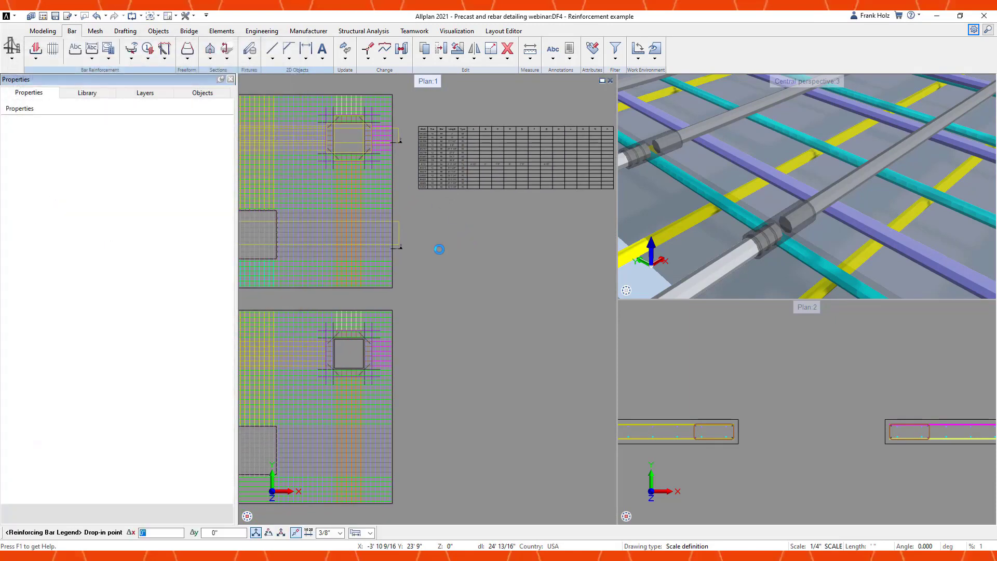
click(425, 250)
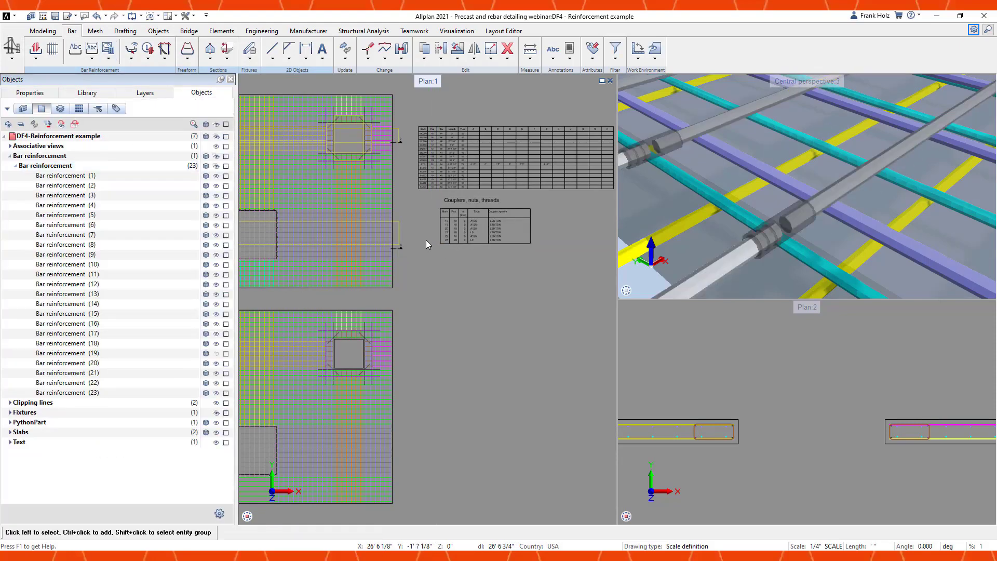
- Examine the couplers, nuts and threads legend and its place among the slab plans and bar schedule
scroll(502, 247, up, 3)
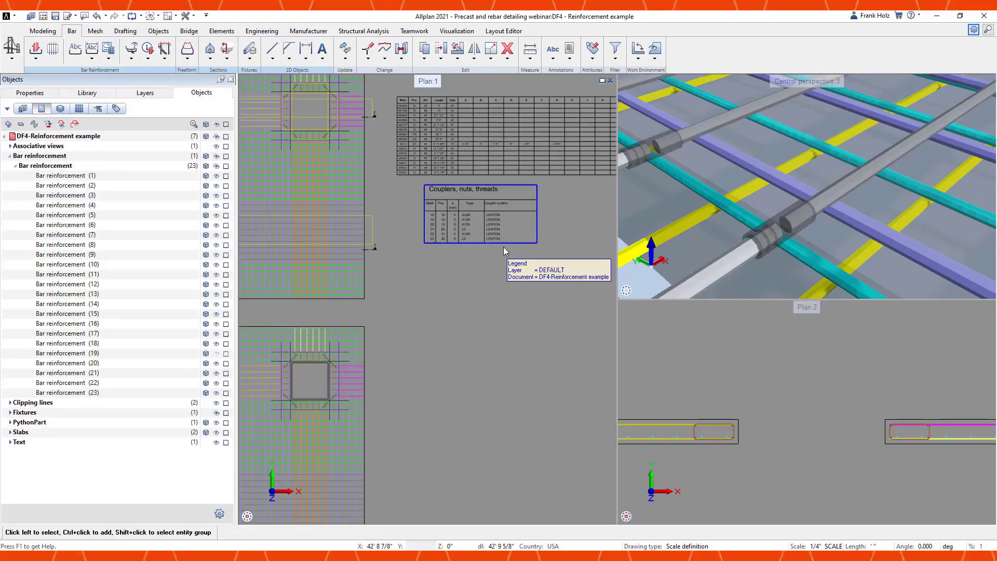
middle_drag(452, 281, 431, 351)
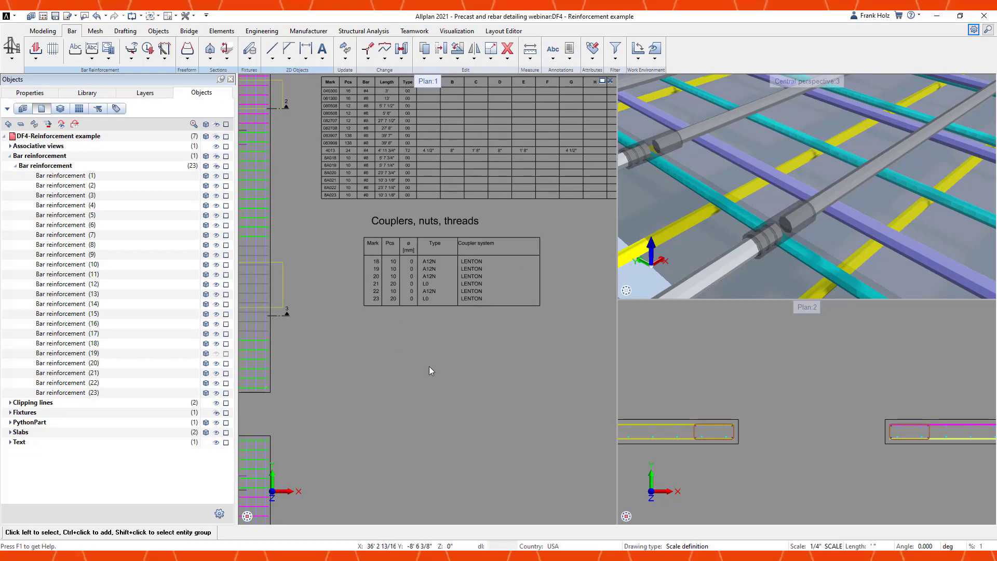
scroll(429, 366, down, 1)
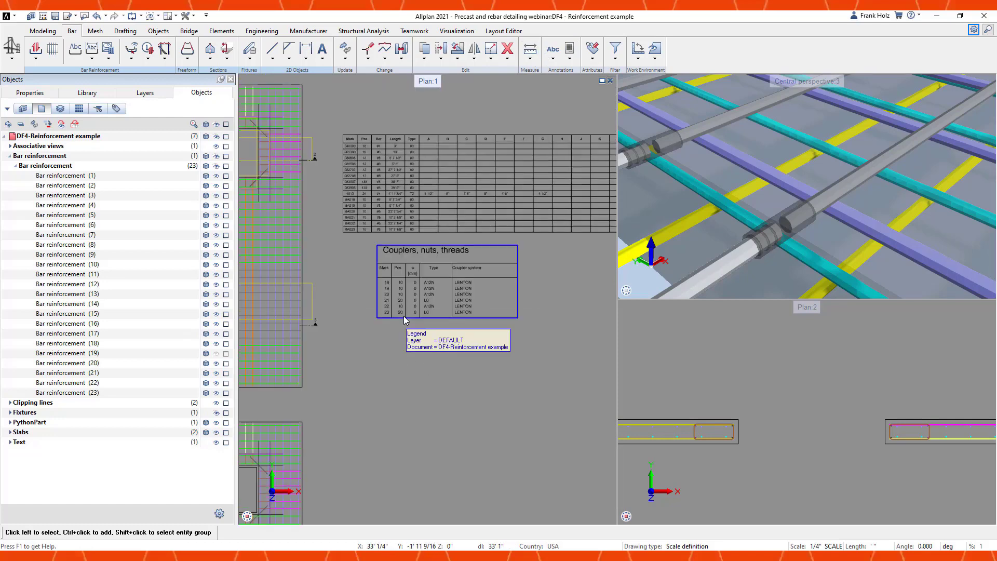
scroll(412, 306, down, 3)
middle_drag(418, 345, 493, 242)
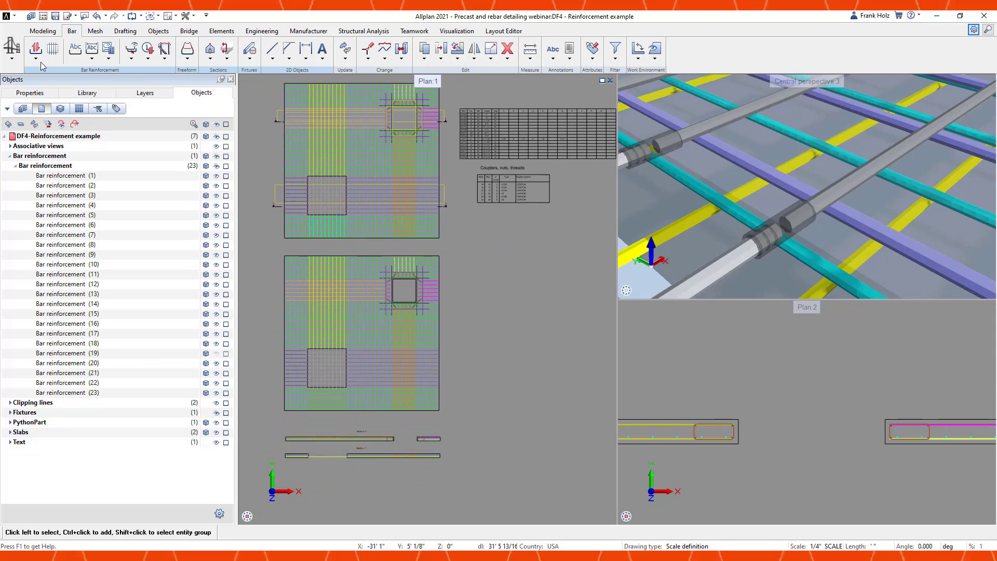
- Start ReleaseManager from the default library's Reinforcement tools folder
click(88, 93)
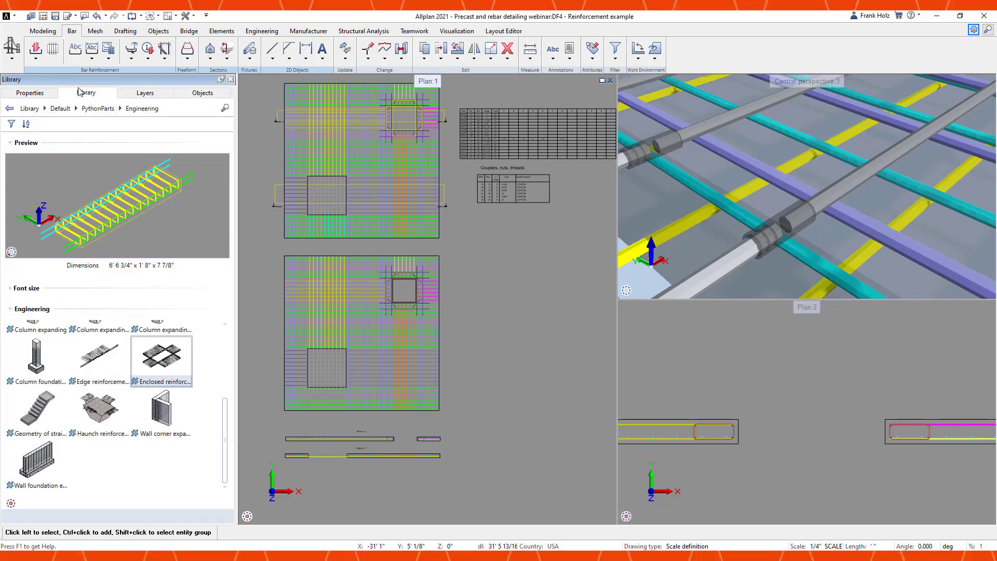
click(60, 108)
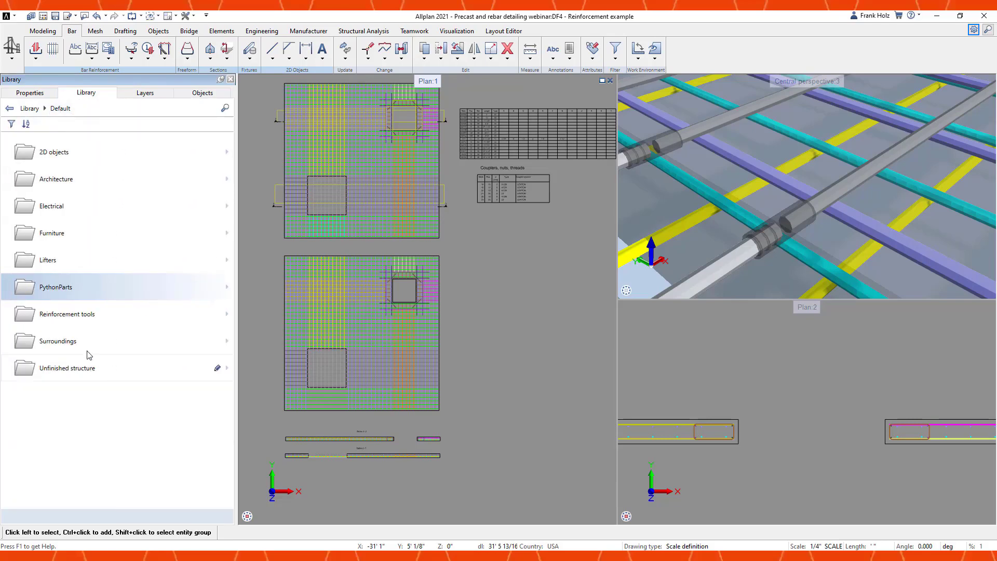
click(89, 314)
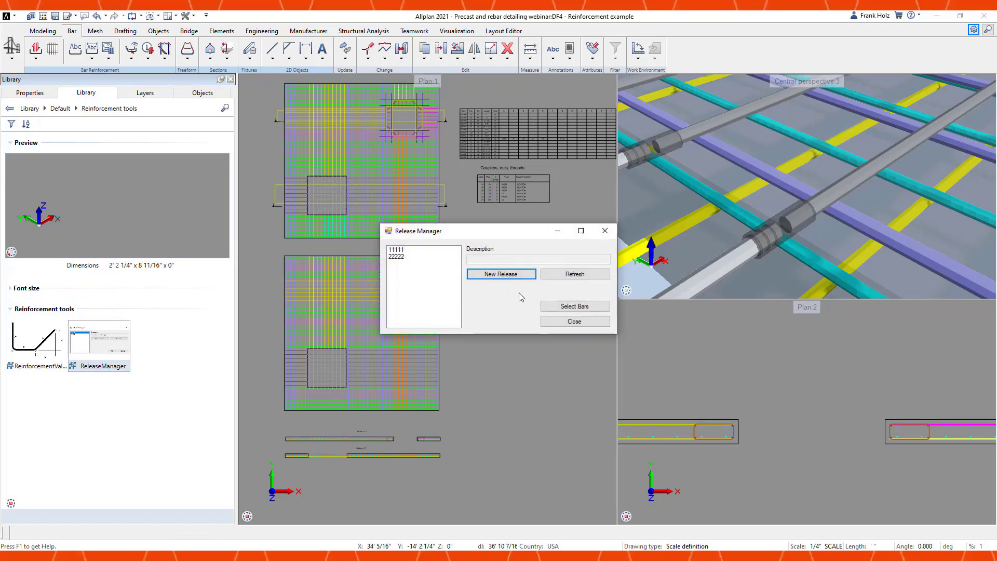
- Examine the New Release form with its release number, description and bid item fields, without adding a release
click(501, 274)
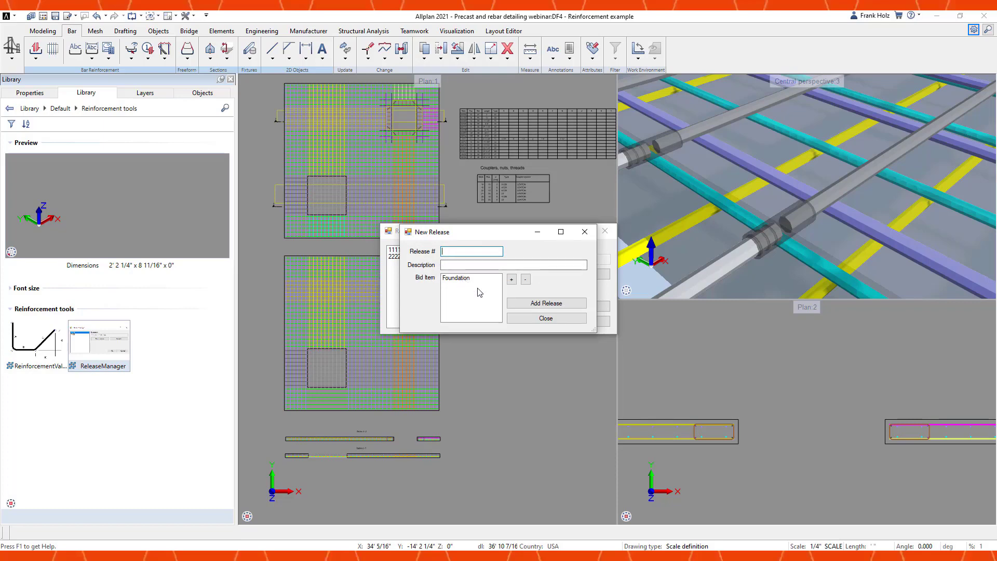
click(526, 320)
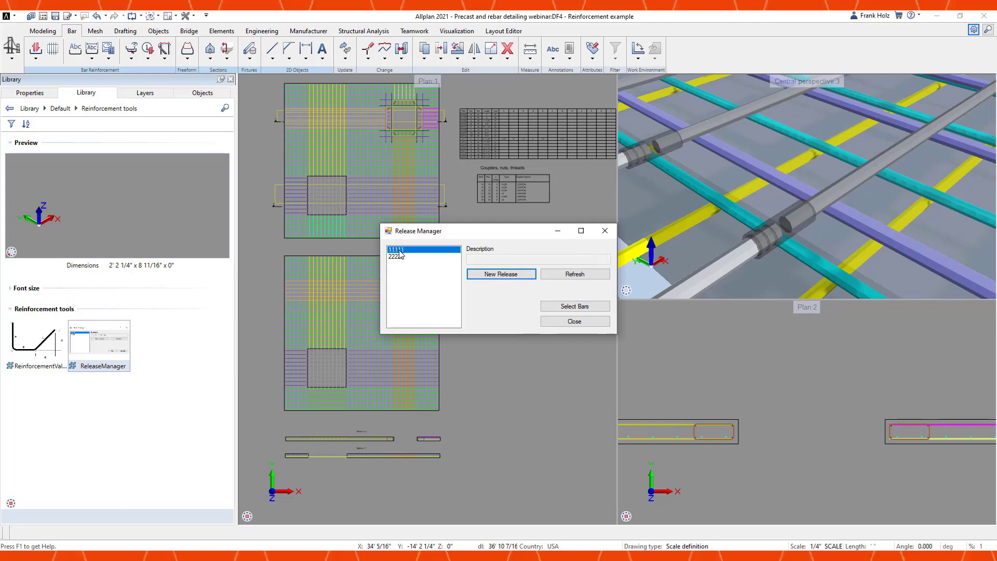
click(495, 274)
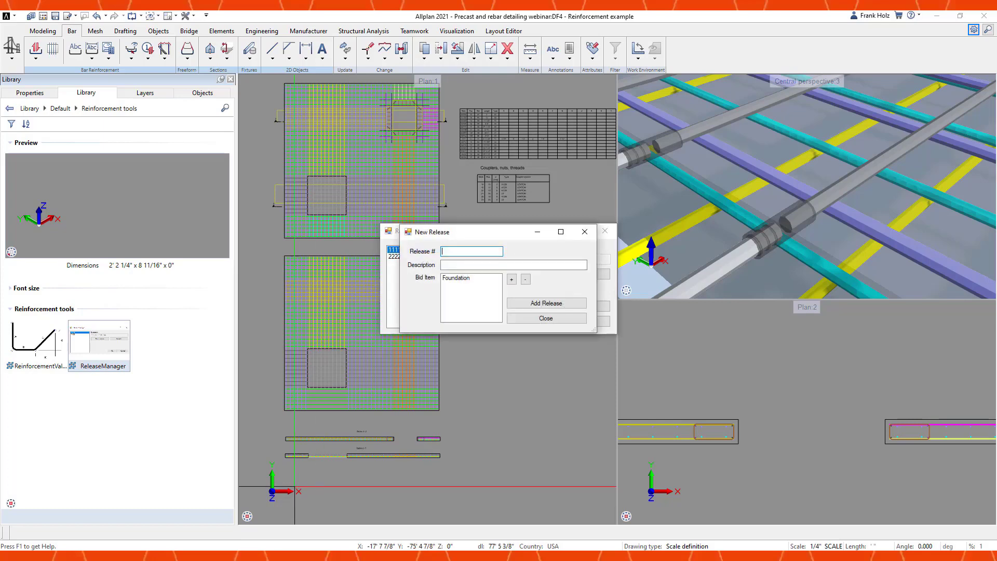
click(526, 321)
- Assign the bars in the lower of the two slab sections to release 11111
click(574, 307)
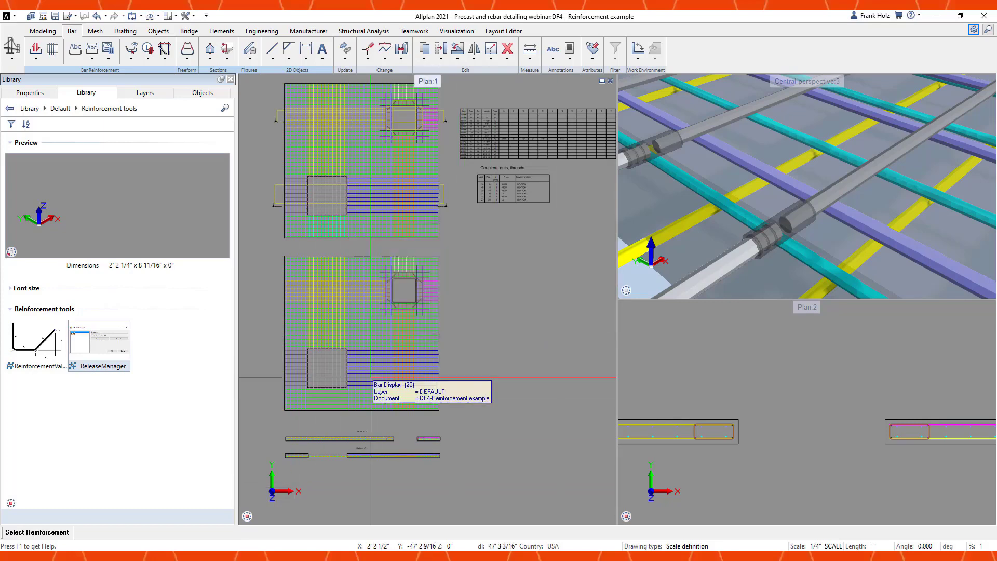
scroll(304, 482, up, 2)
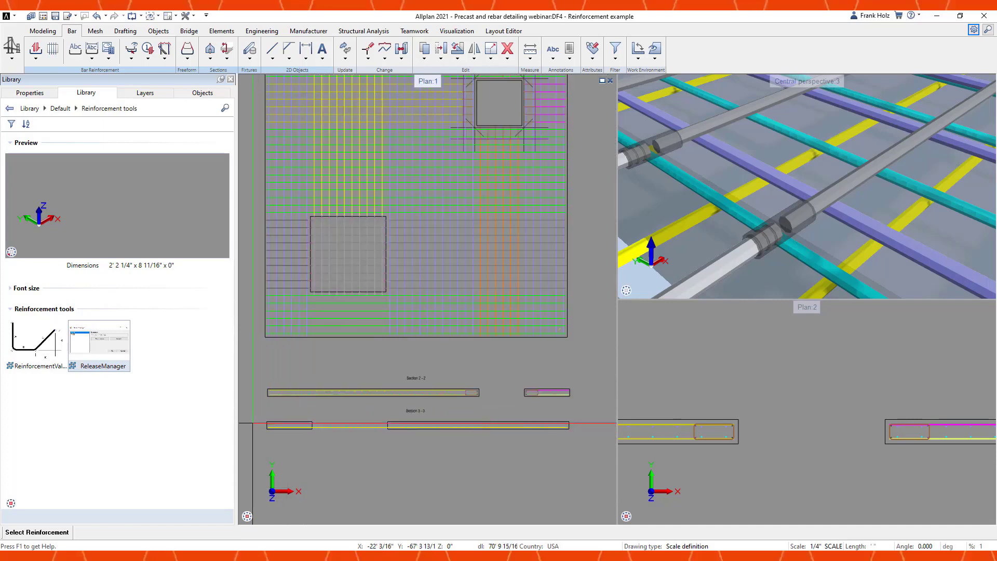
drag(253, 422, 610, 451)
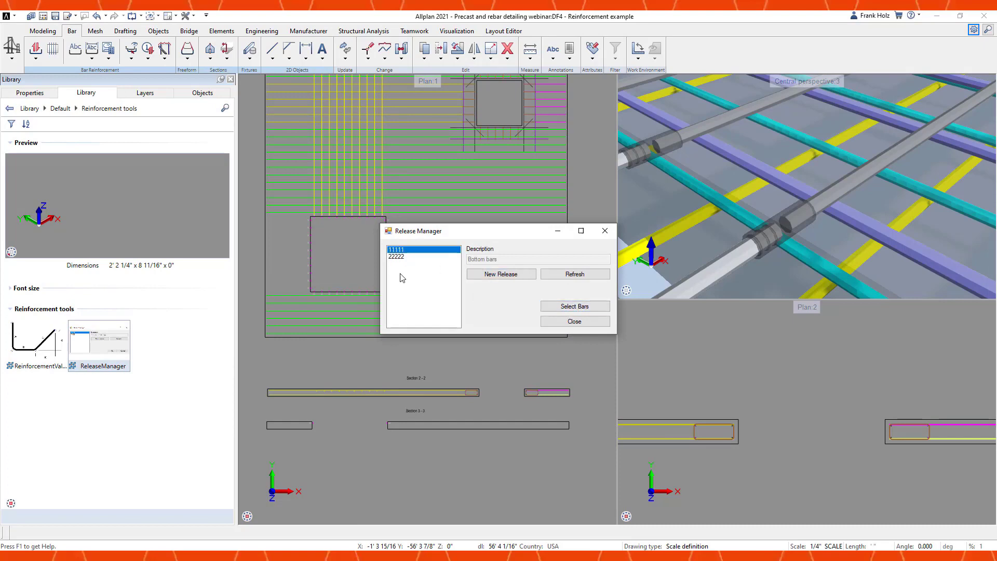
- Assign the top bars in the upper slab section and the bars around the upper-right opening to release 22222, then close the manager
click(567, 321)
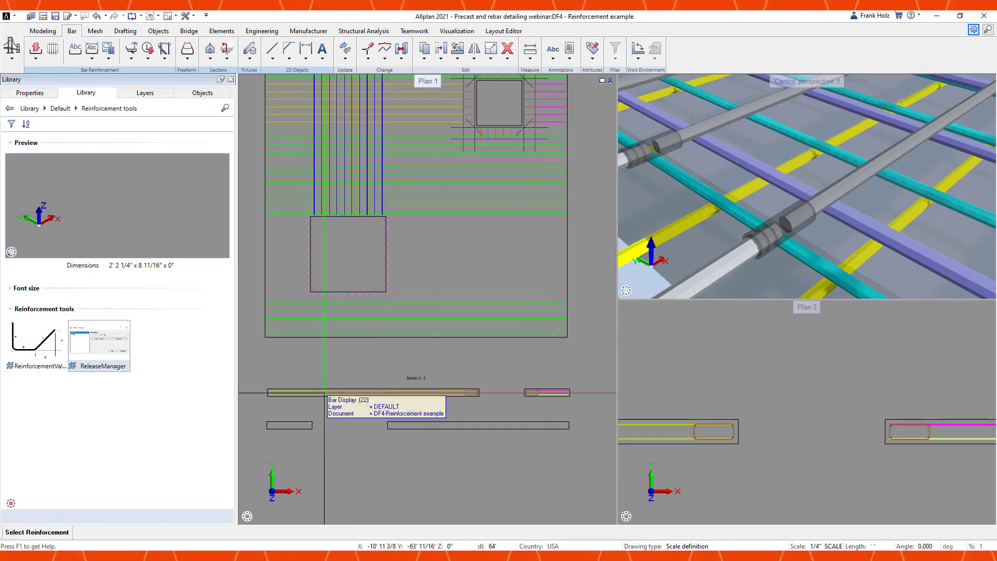
drag(252, 381, 582, 390)
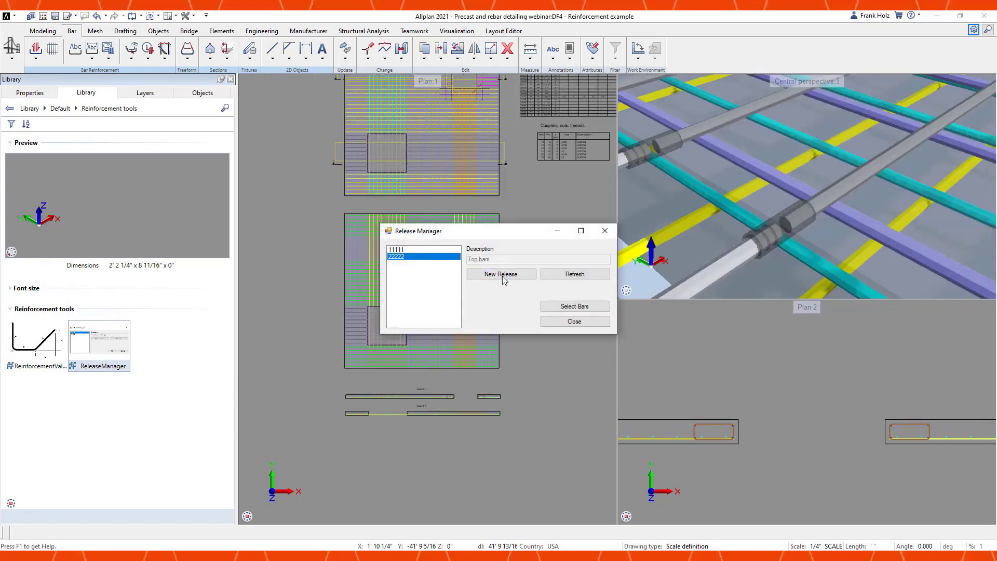
click(566, 306)
scroll(447, 262, up, 3)
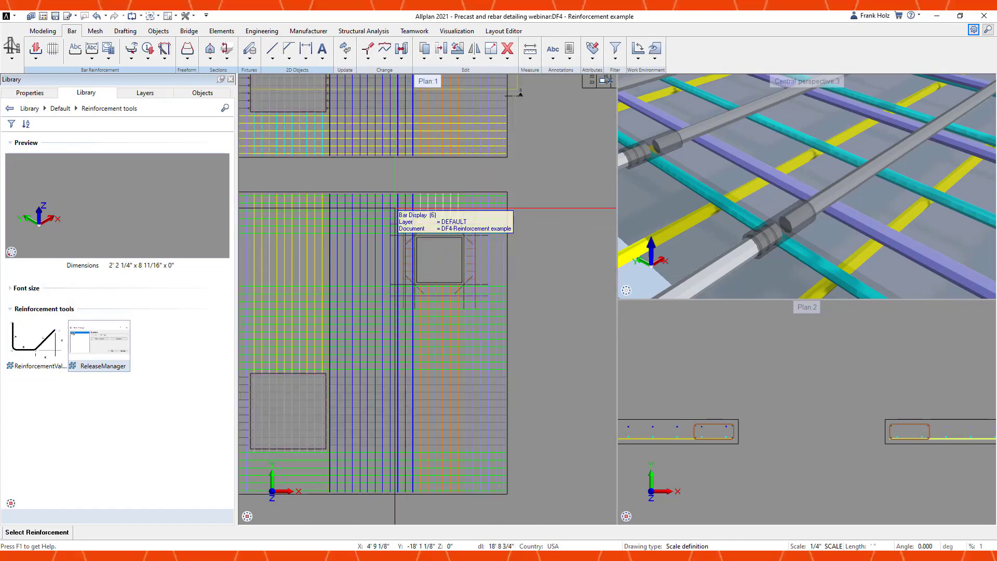
drag(447, 262, 488, 312)
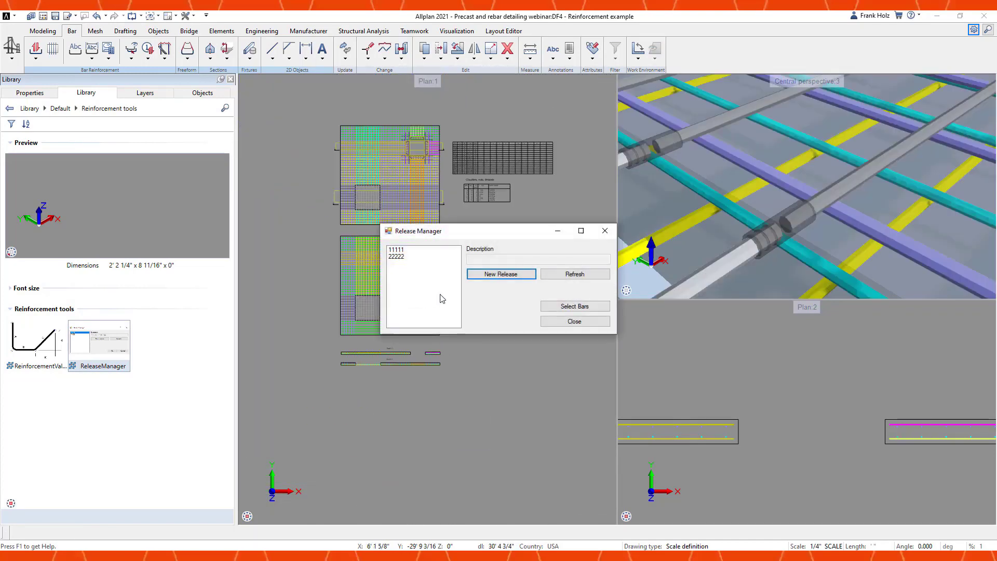
click(574, 321)
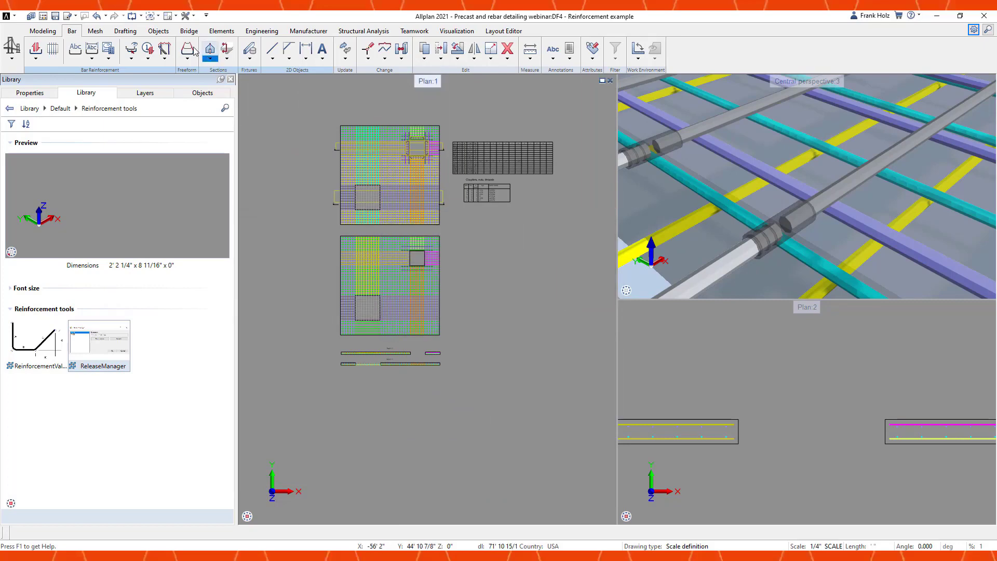
- Place the associative bar legend grouped by release from the Office folder below the couplers legend, beside the lower slab plan
click(107, 56)
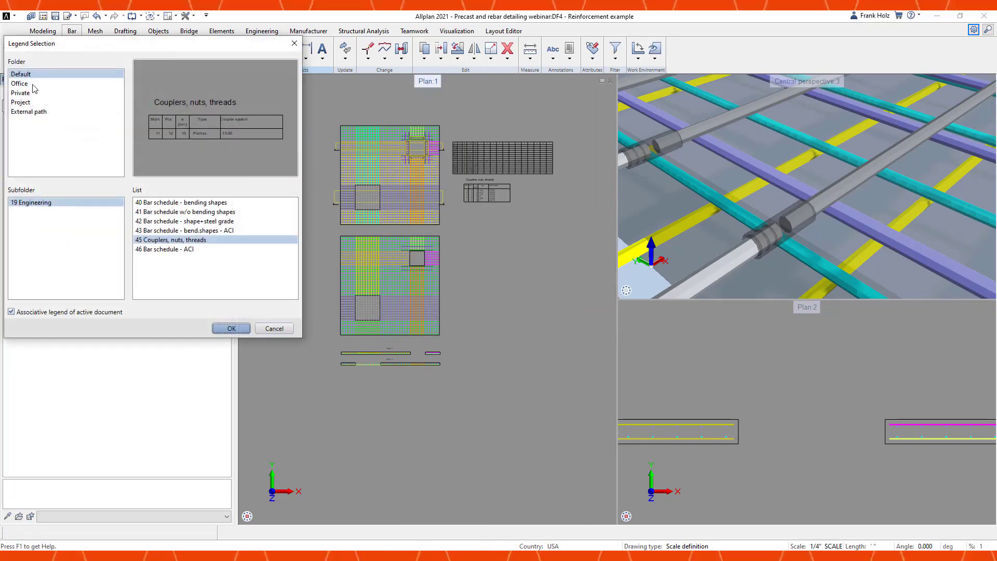
click(21, 84)
click(231, 329)
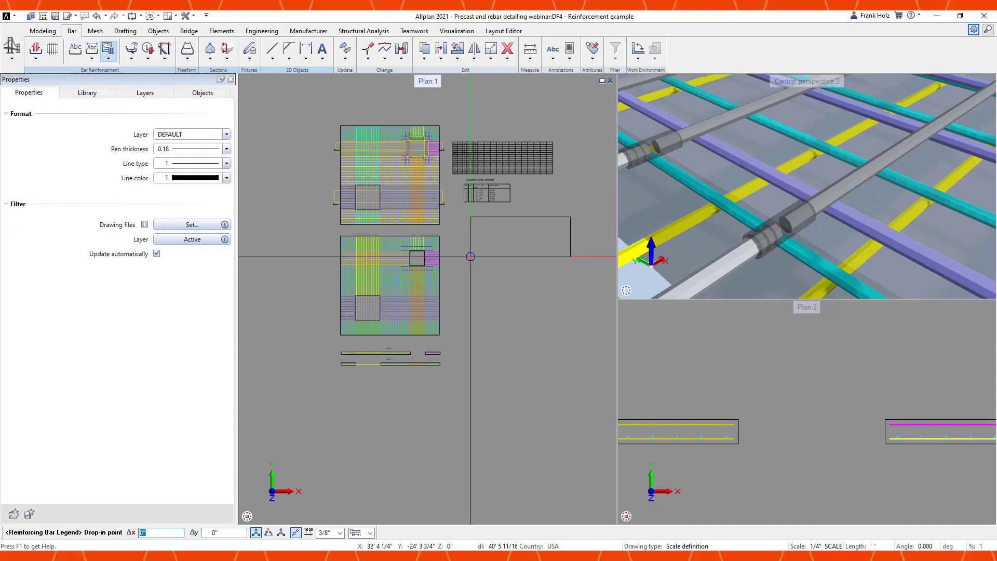
click(461, 259)
scroll(507, 246, up, 4)
scroll(508, 246, up, 1)
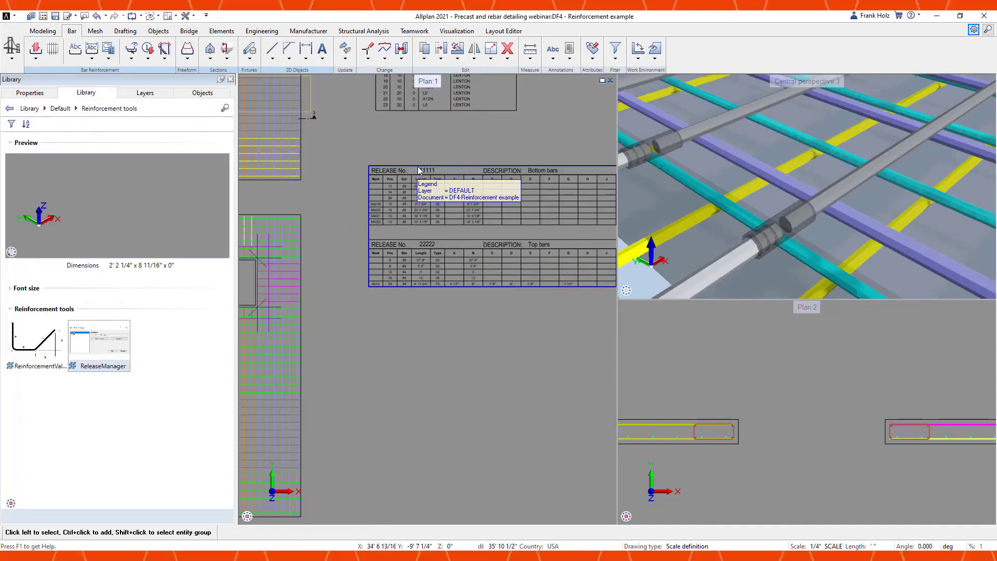
scroll(454, 185, down, 3)
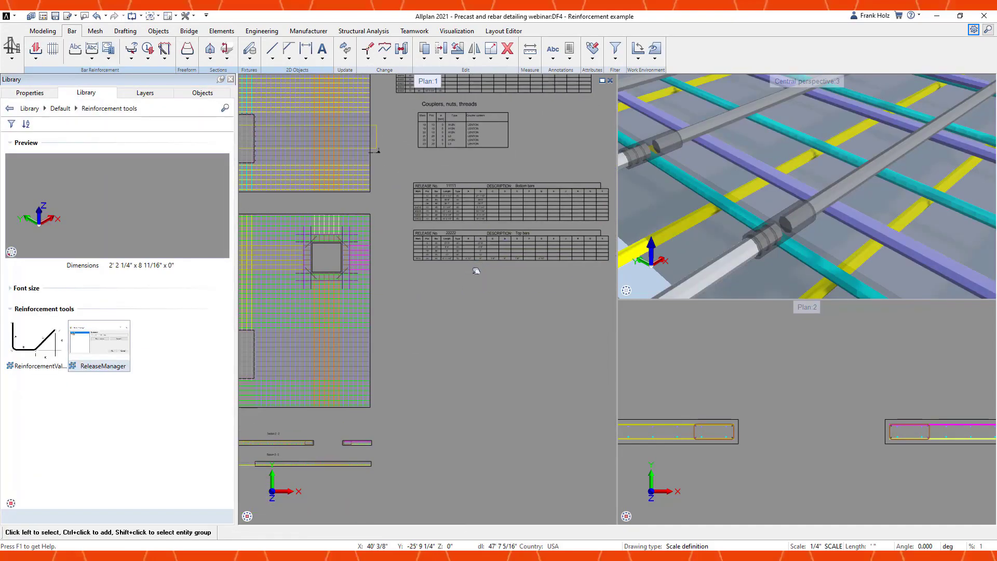
scroll(435, 289, up, 2)
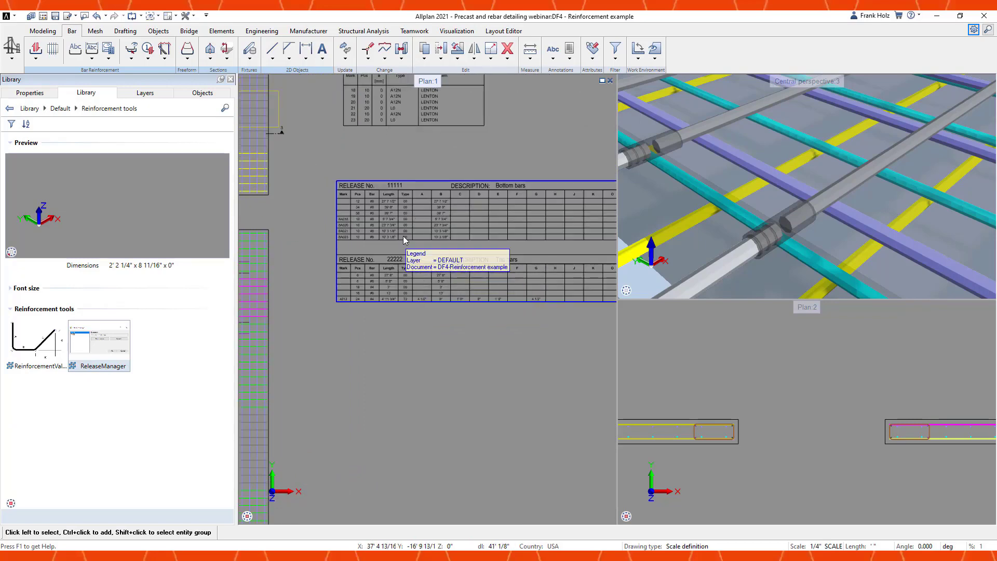
scroll(403, 235, down, 2)
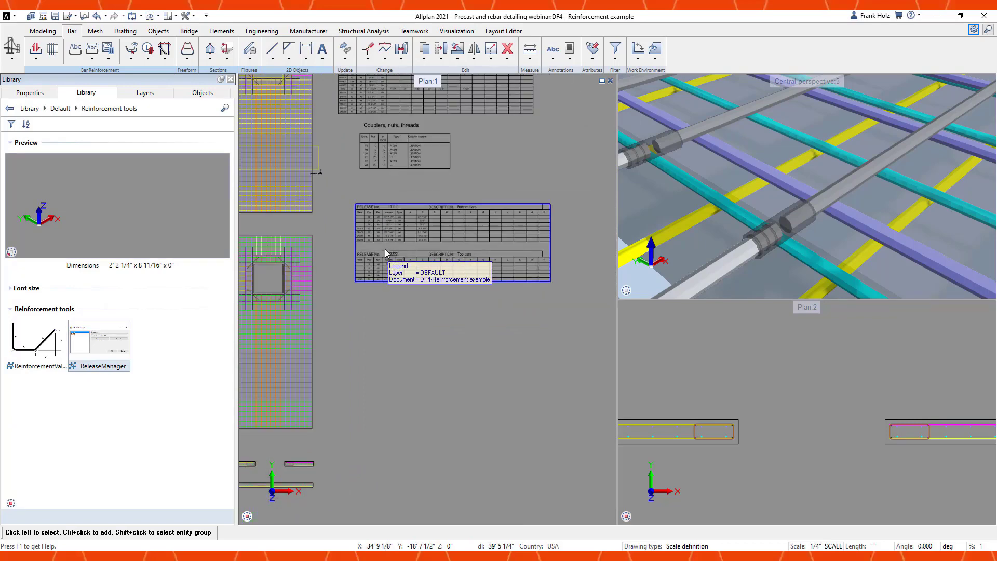
- Review the aSa export settings for release 11111 and leave without exporting
click(112, 63)
click(131, 133)
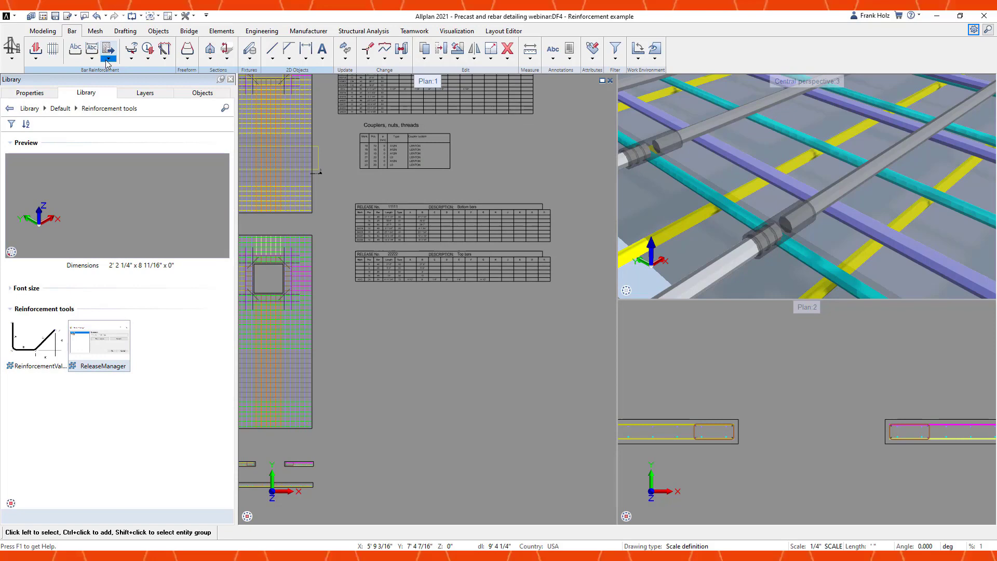
click(107, 59)
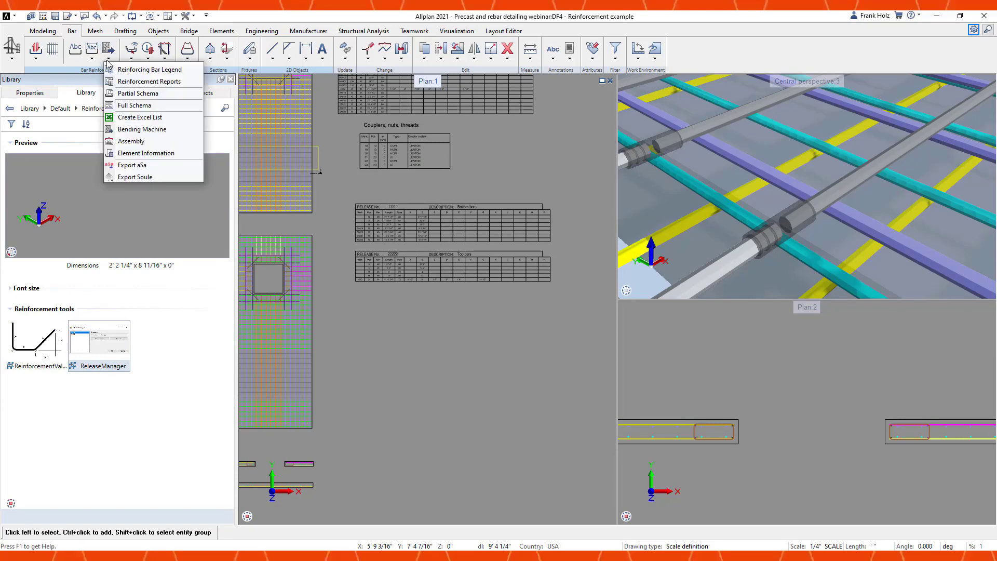
click(147, 167)
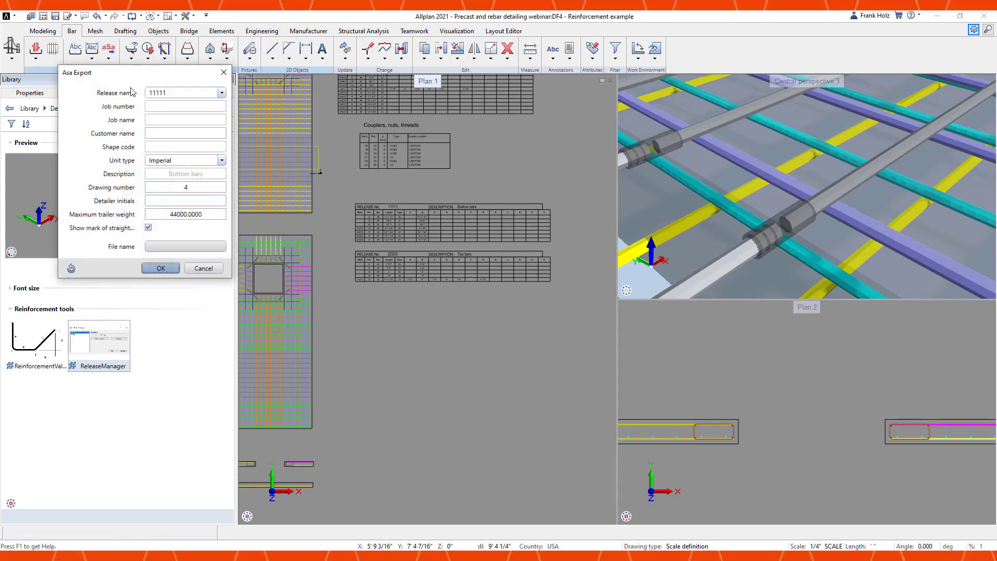
drag(150, 82, 408, 155)
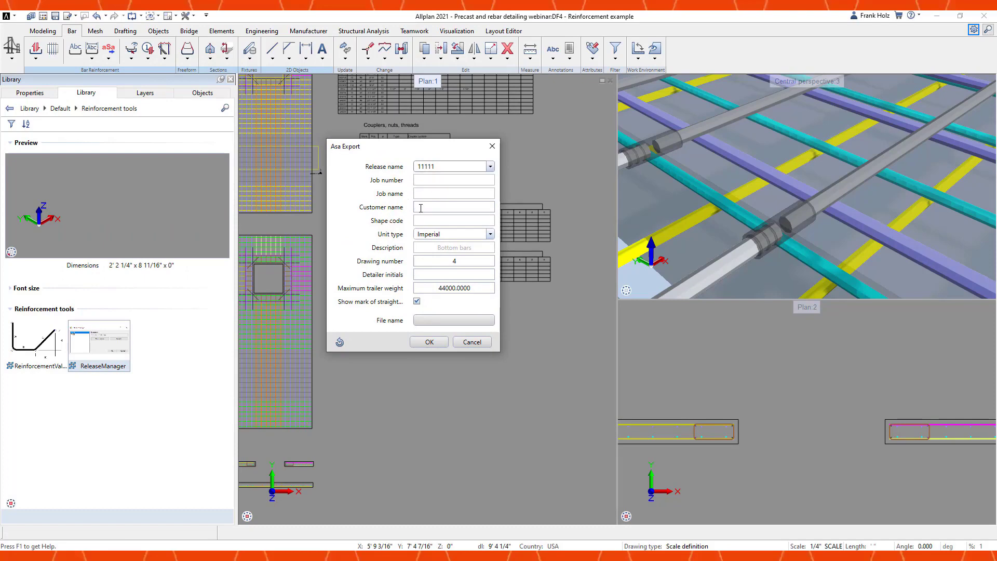
key(Escape)
- Review the Soule export settings for release 11111 and leave without exporting
click(109, 59)
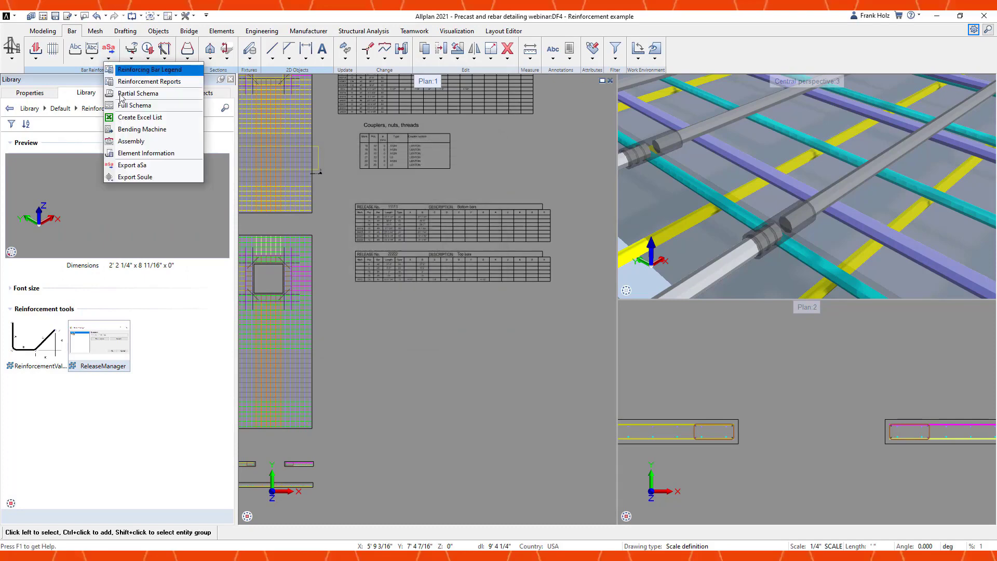
click(133, 177)
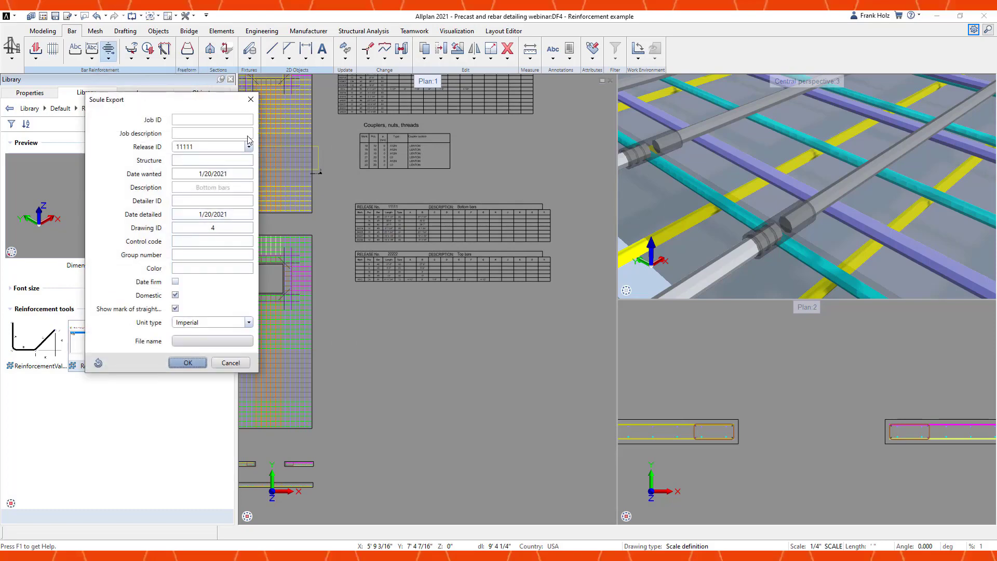
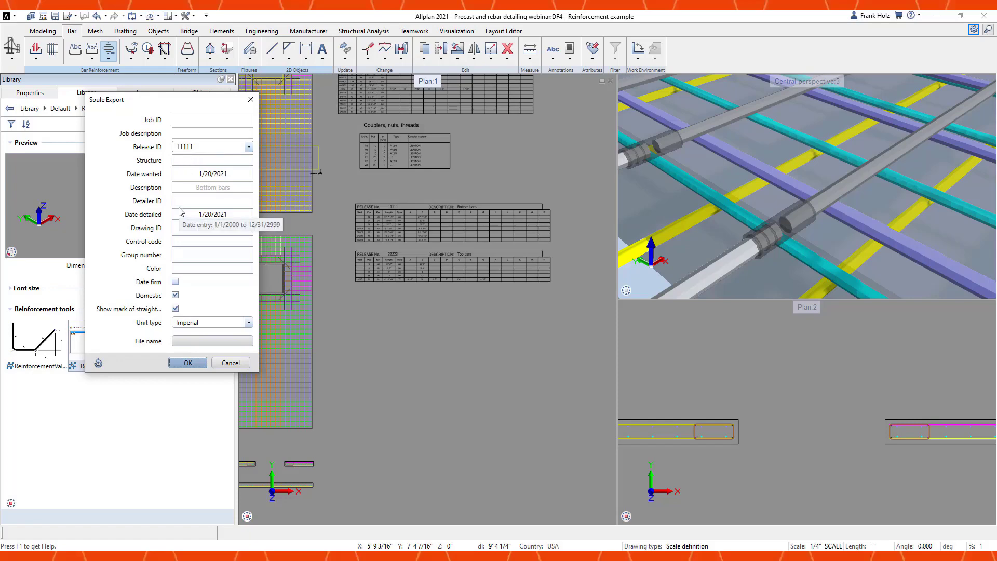
key(Escape)
- Modify the placement display to a single bar for the central placements and those beside and above the lower-left opening of the lower plan
mouse_move(336, 355)
middle_down()
mouse_move(467, 367)
mouse_move(499, 347)
mouse_move(524, 309)
middle_up()
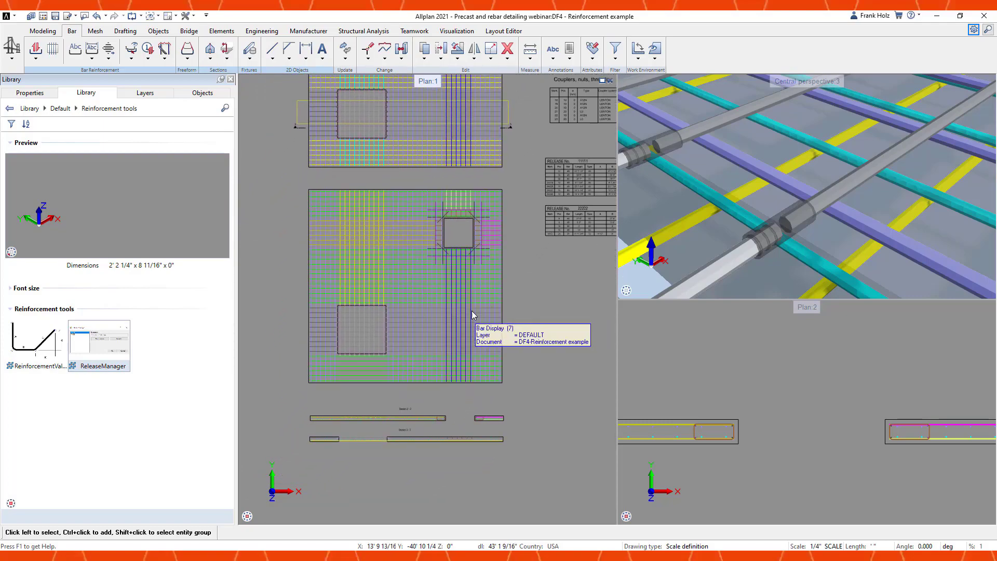
scroll(439, 329, up, 2)
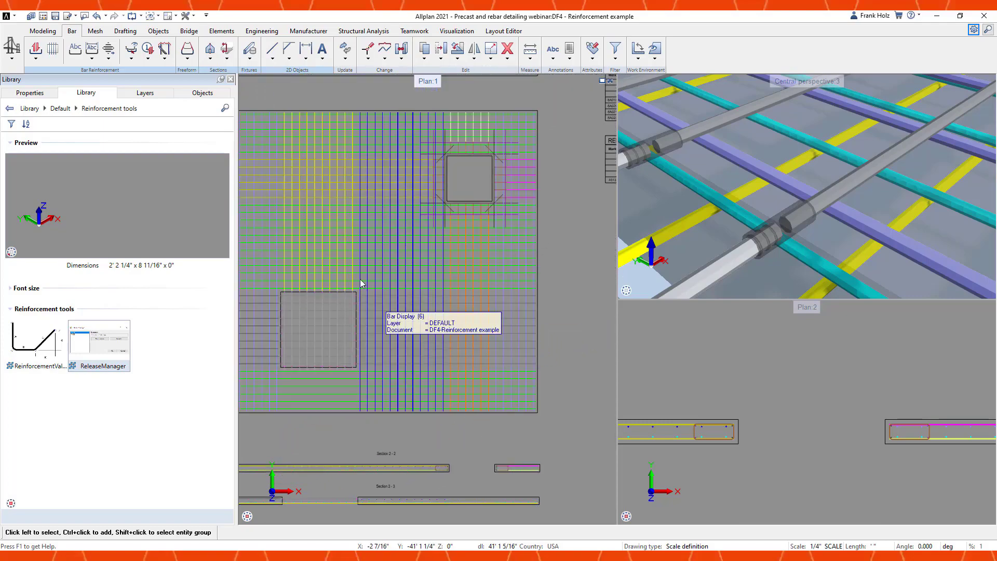
click(130, 52)
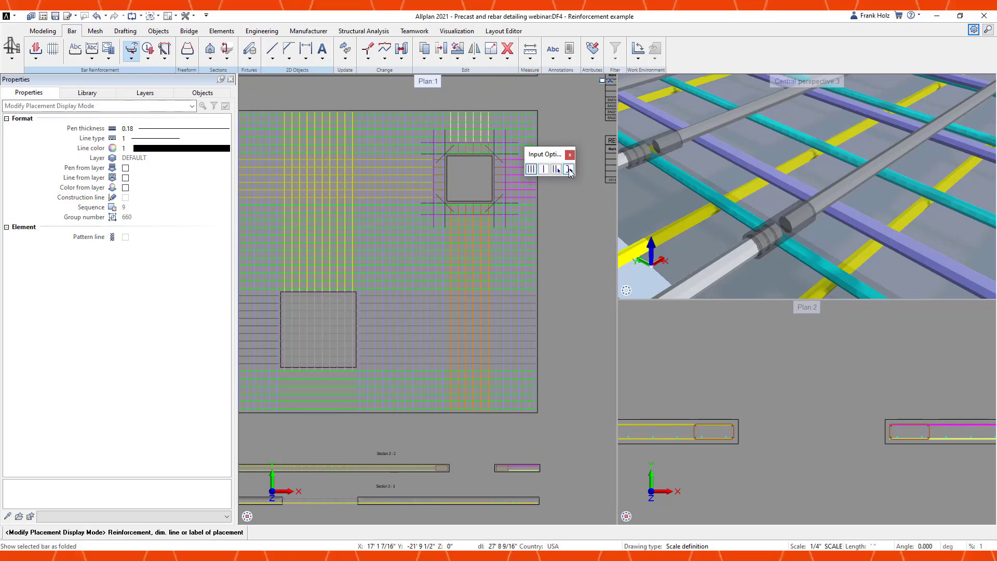
click(556, 172)
click(544, 170)
click(388, 314)
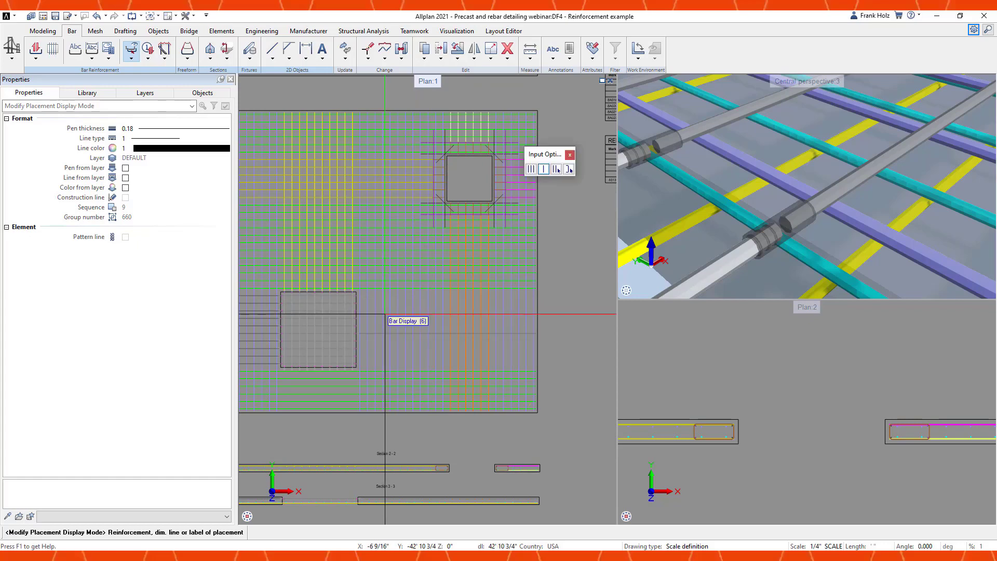
click(387, 273)
click(352, 263)
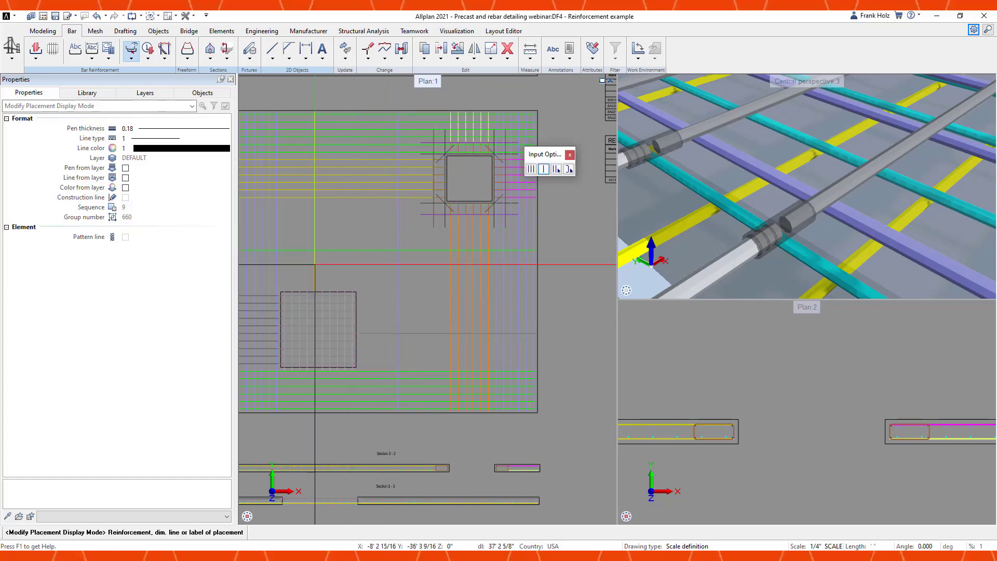
- Modify the placement display to a single bar for the edge placements and those around the upper-right opening of the lower plan
click(272, 267)
click(265, 306)
click(269, 378)
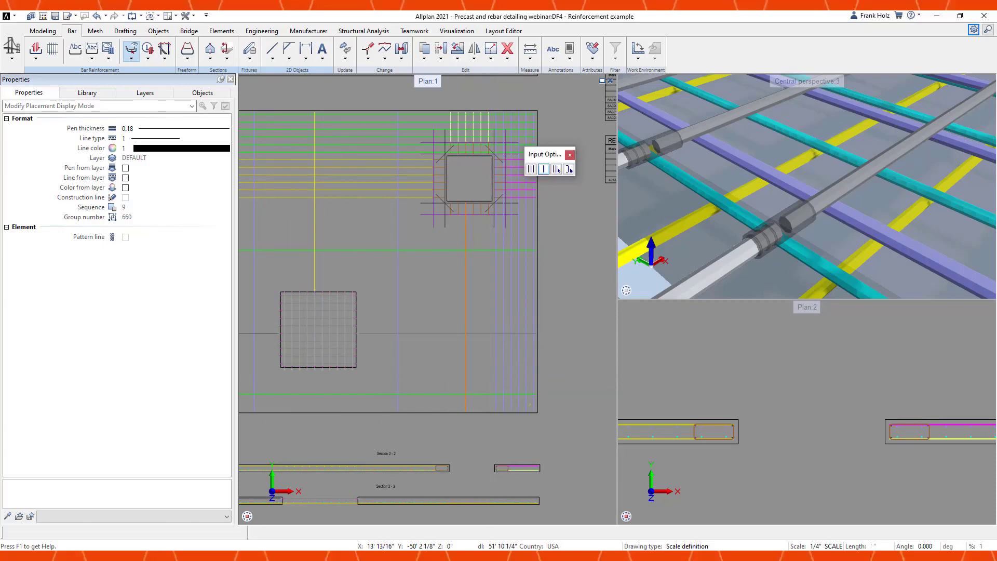
click(486, 369)
click(386, 182)
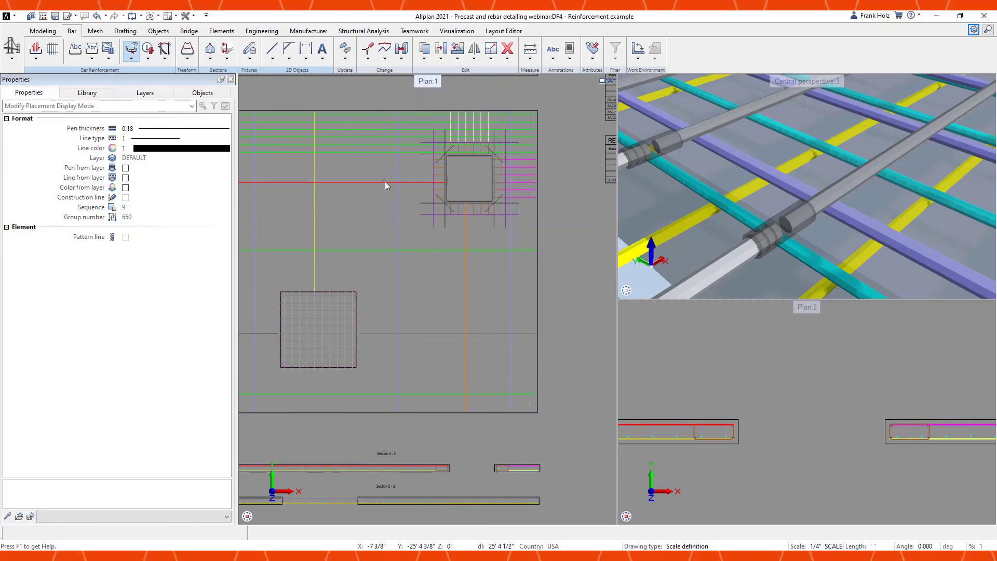
click(371, 145)
click(467, 116)
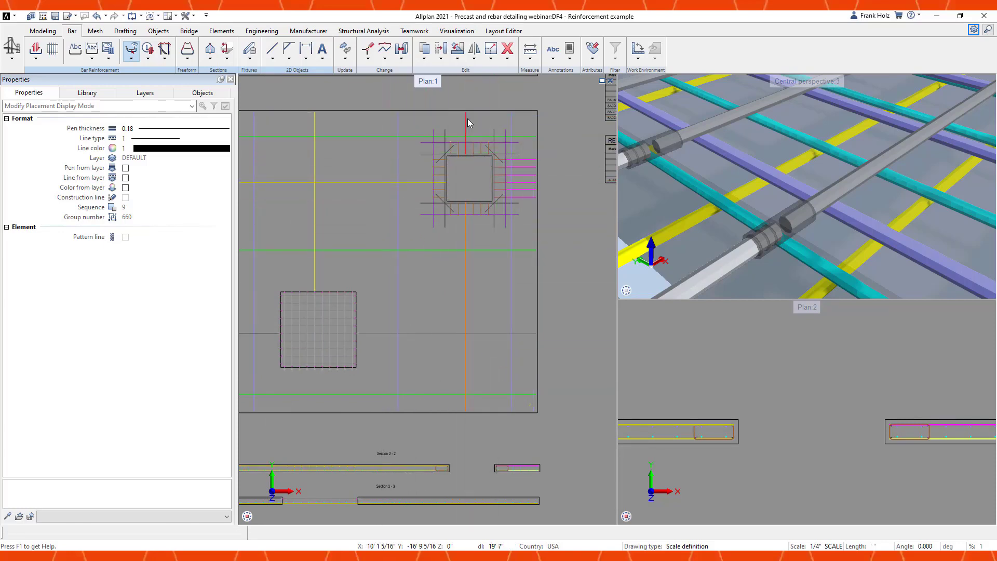
click(525, 182)
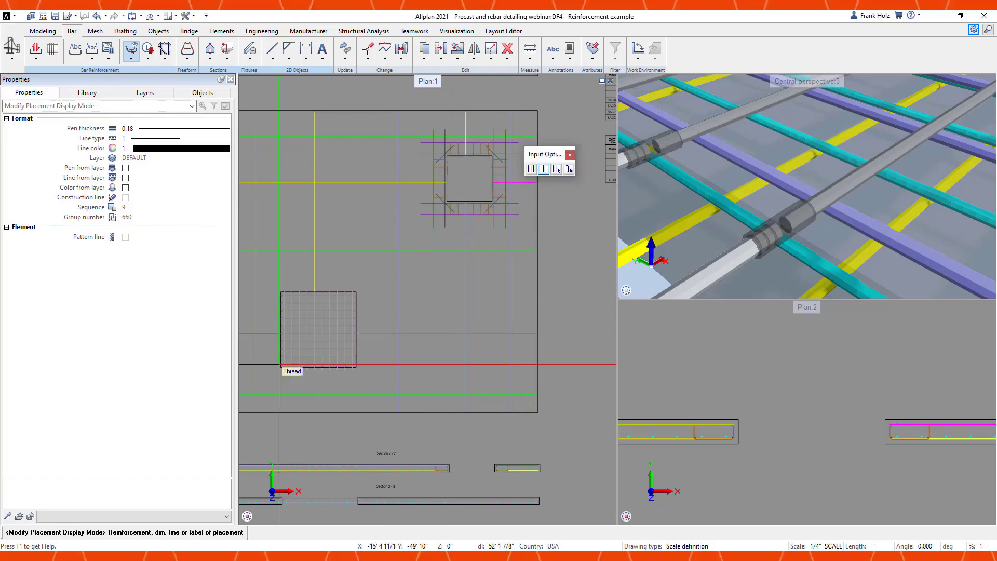
- Reduce the bar placements shown inside the lower-left opening of the lower plan to a single representative bar
scroll(327, 341, up, 3)
click(341, 296)
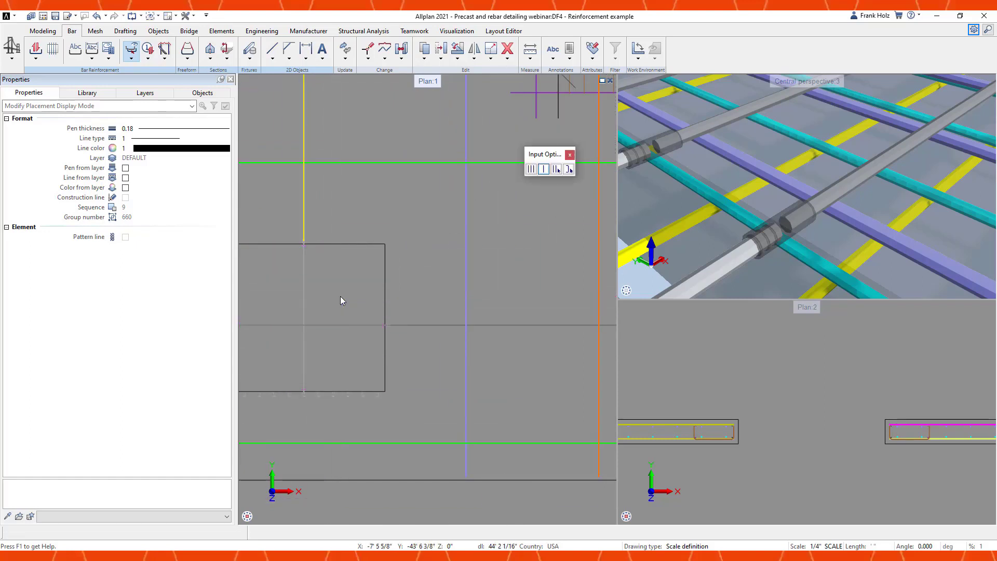
scroll(365, 299, down, 1)
middle_drag(365, 300, 444, 309)
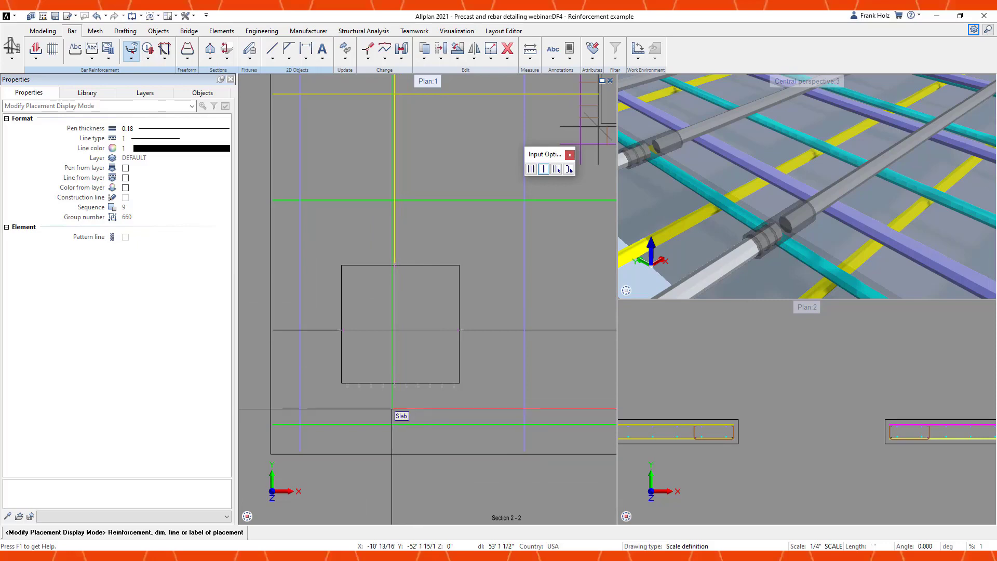
key(Escape)
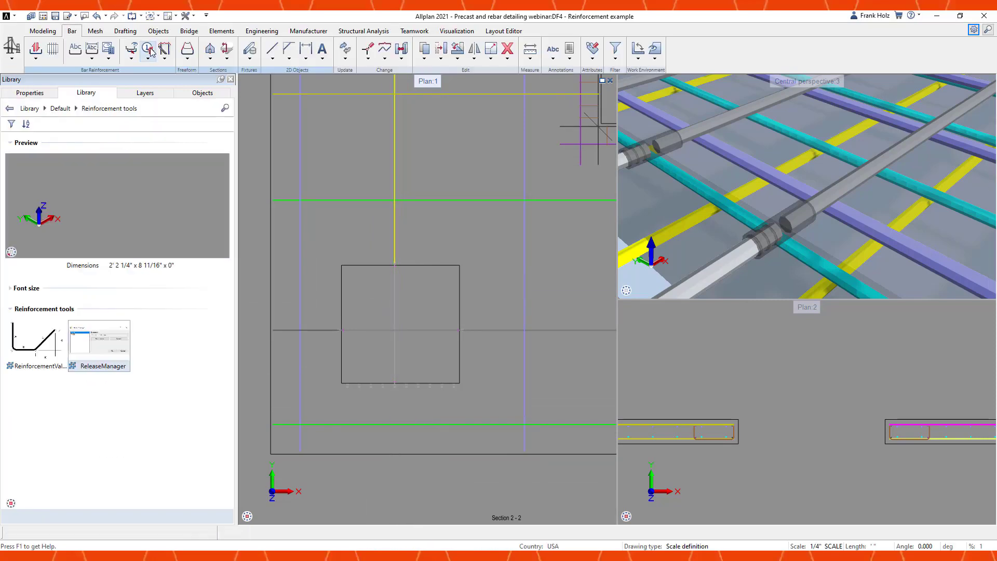
- Rearrange the marks from 1 to 9999 for meshes and rebars, combining identical shapes with a 1/4" tolerance
click(148, 49)
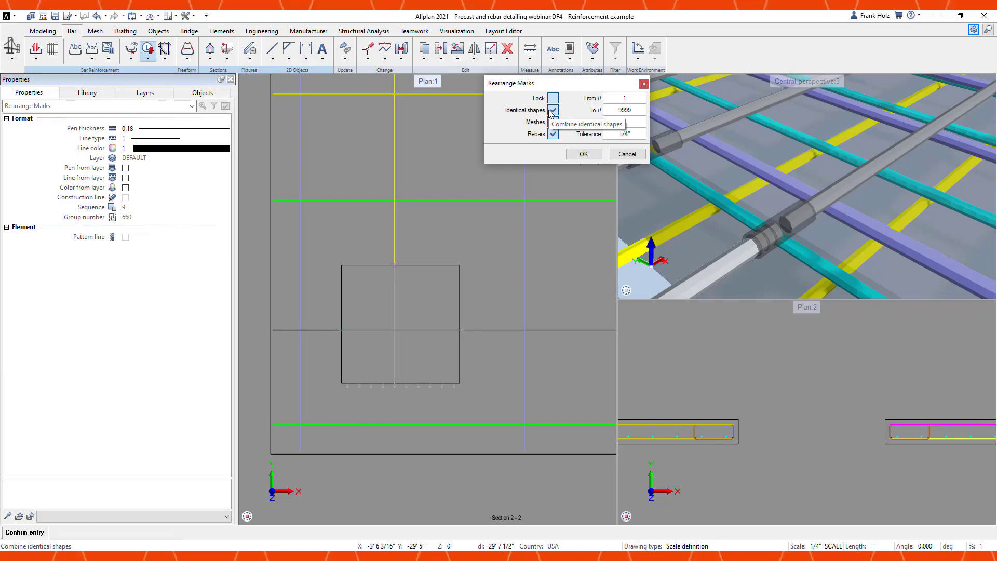
click(582, 153)
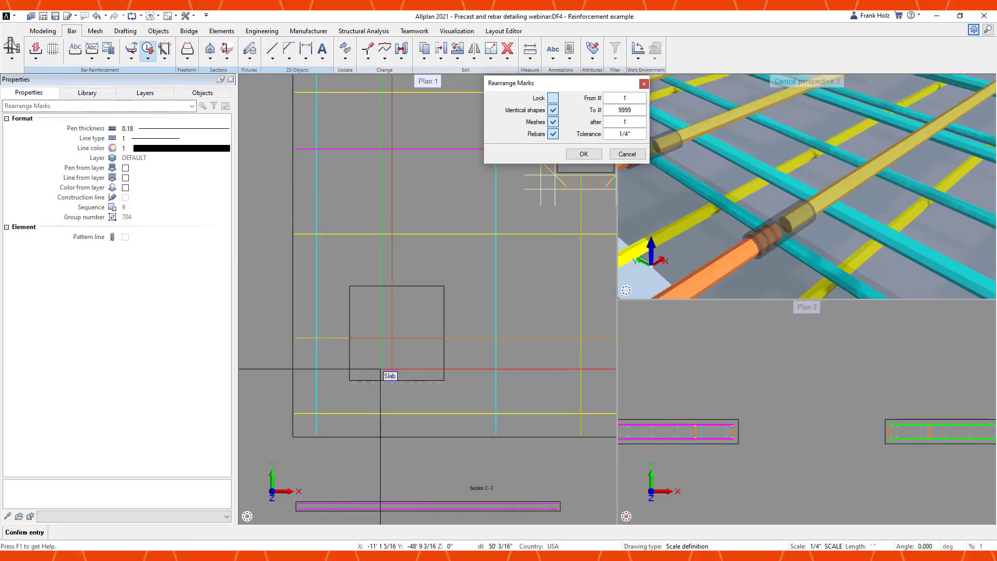
middle_drag(432, 357, 387, 422)
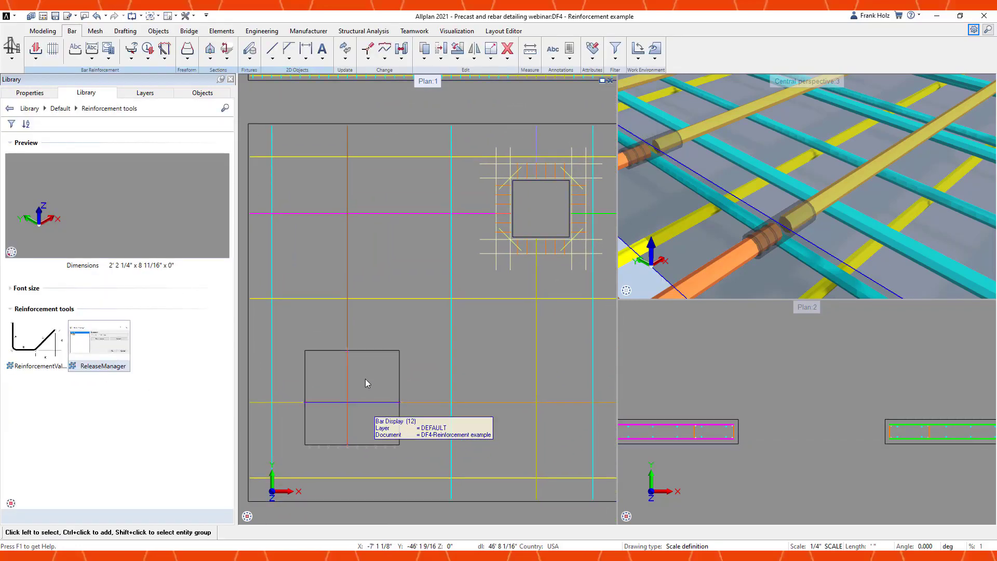
- Dimension the leftmost vertical placement of the lower plan using the transverse bar favorite, placing its T&B label and leader below the line
click(92, 50)
click(272, 317)
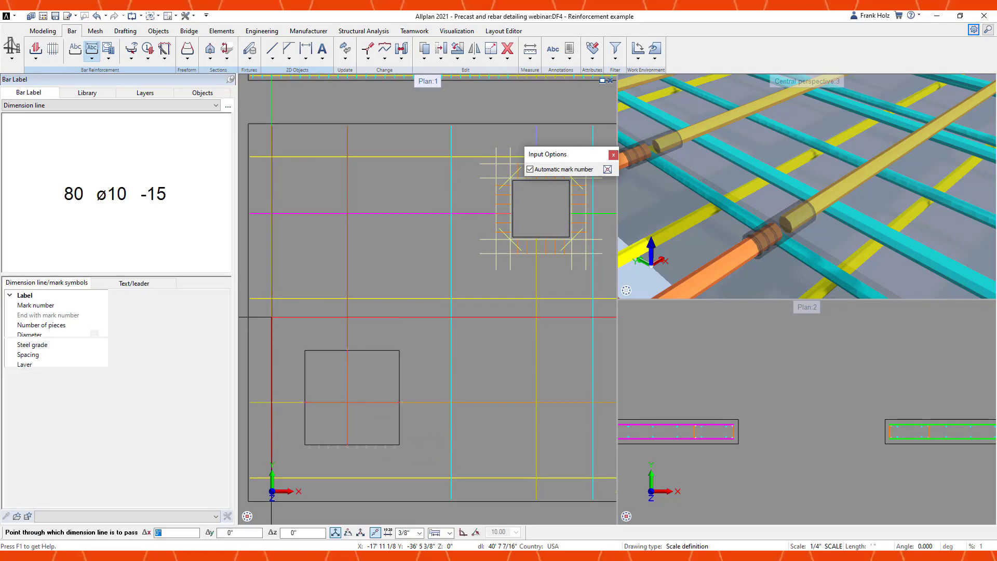
click(95, 516)
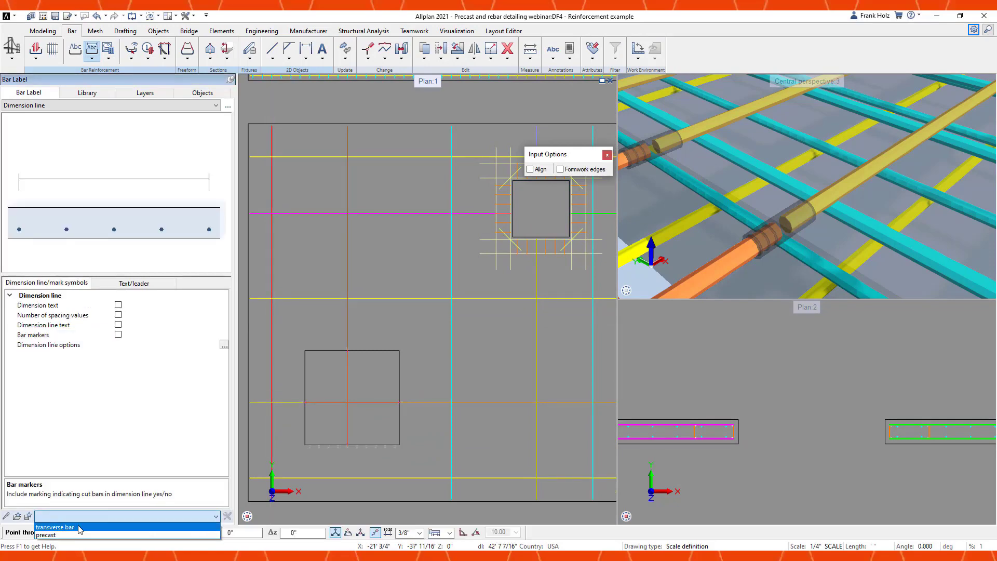
click(81, 531)
scroll(299, 318, up, 3)
middle_drag(349, 316, 447, 328)
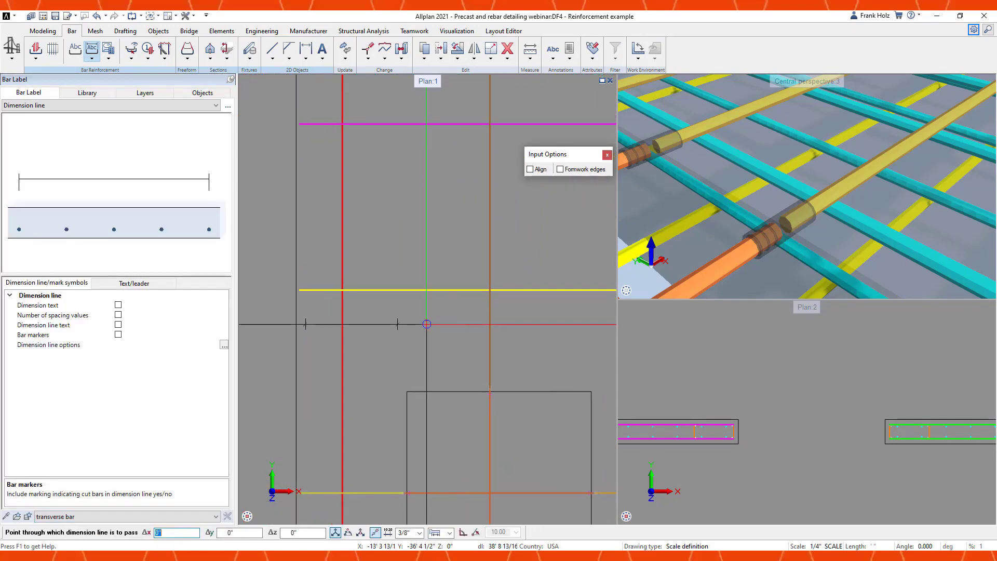
click(425, 338)
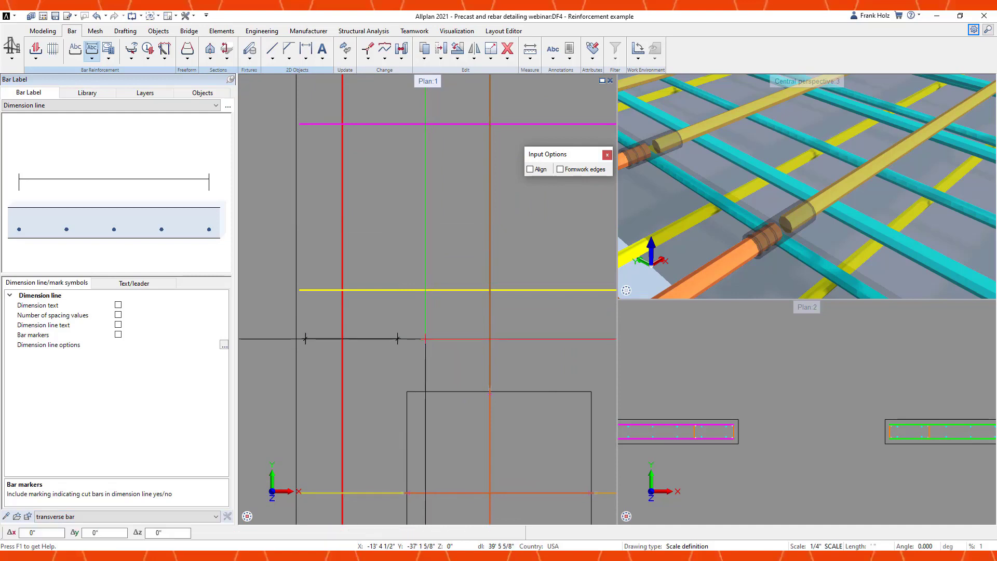
click(413, 360)
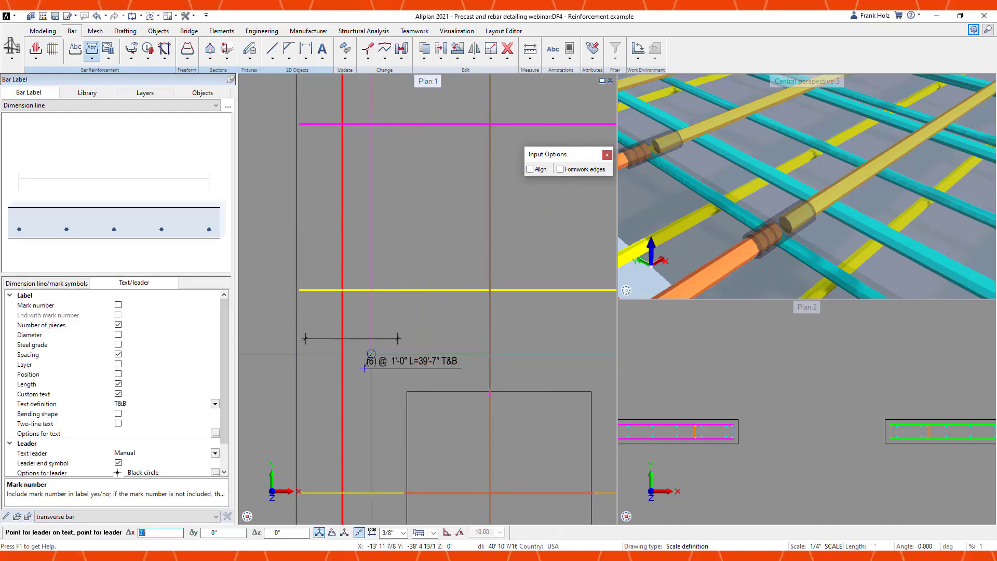
click(364, 367)
click(364, 339)
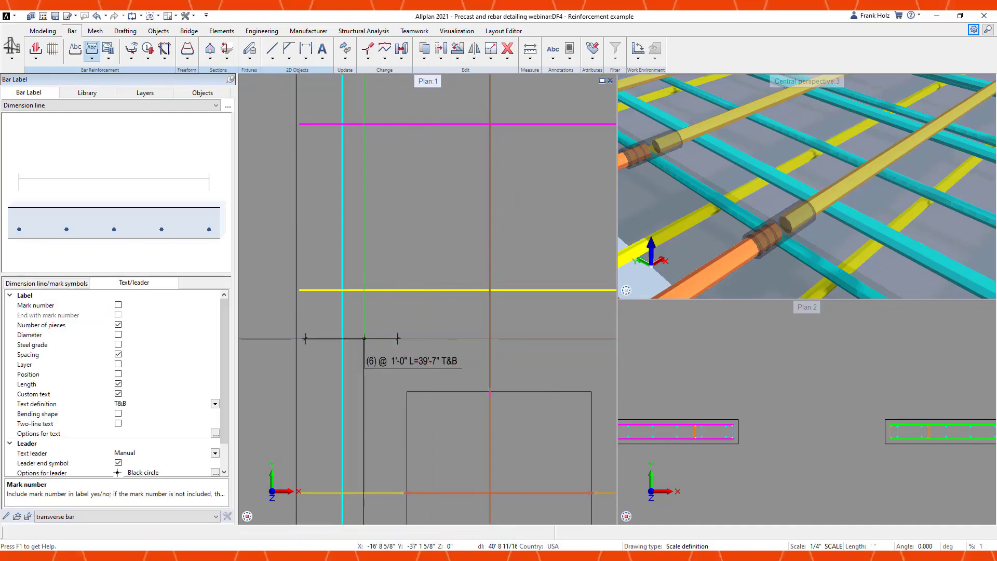
- Dimension the vertical placement above the lower-left opening in line with the first dimension, placing its T&B label above the line
click(490, 326)
click(399, 338)
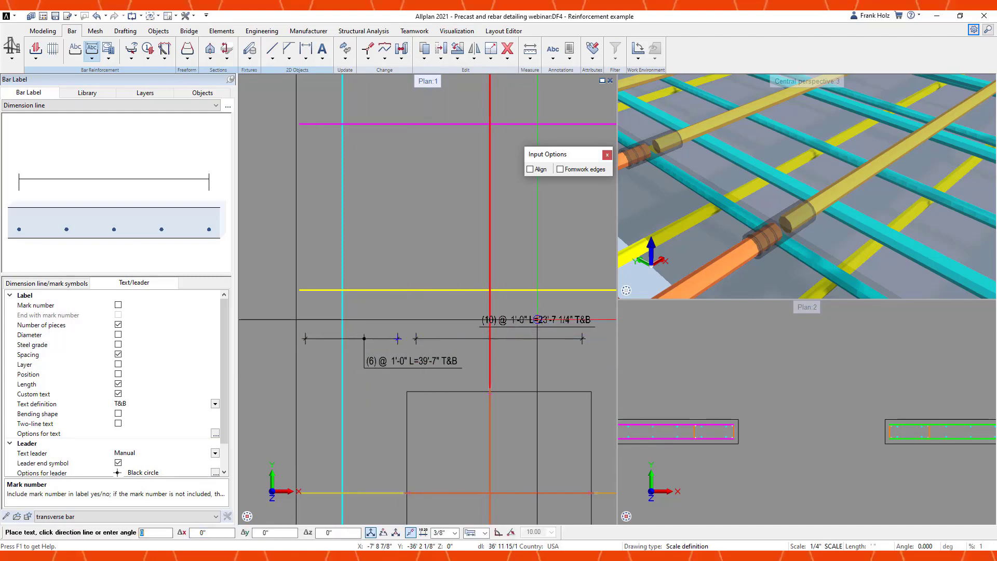
middle_drag(538, 323, 445, 322)
click(488, 313)
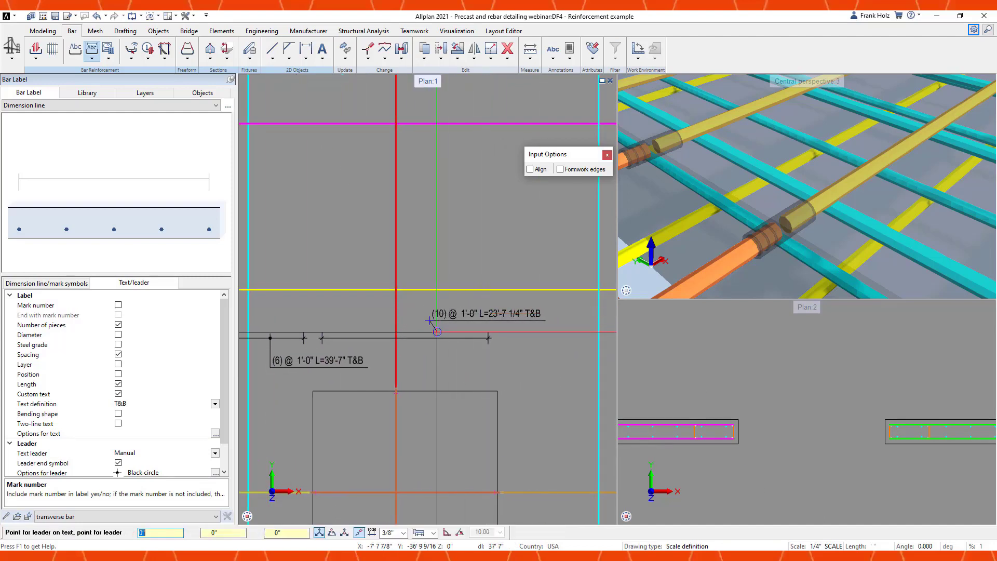
- Dimension the central vertical placement in line with the previous dimensions and place its T&B label with a leader below the line
middle_drag(395, 389, 247, 381)
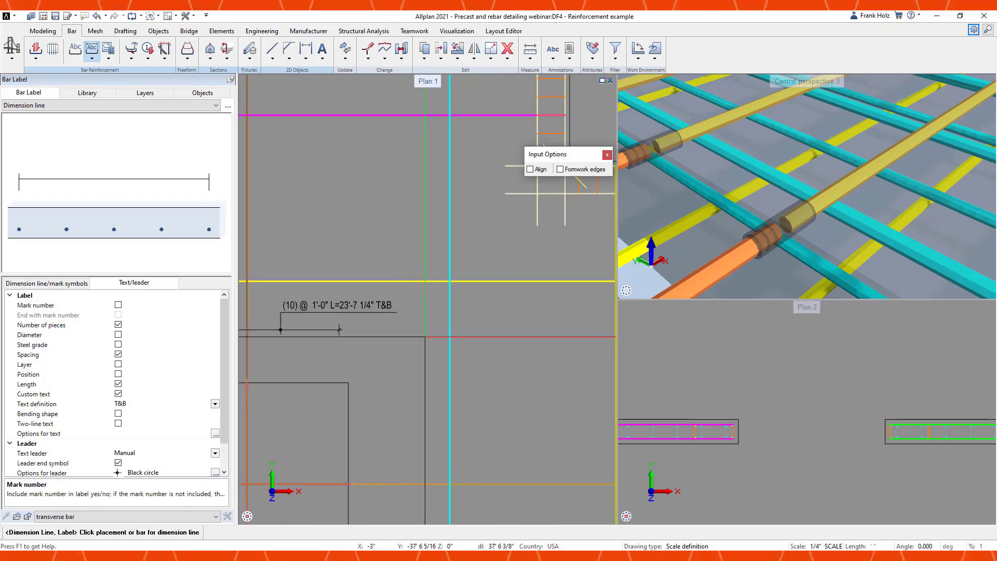
click(450, 331)
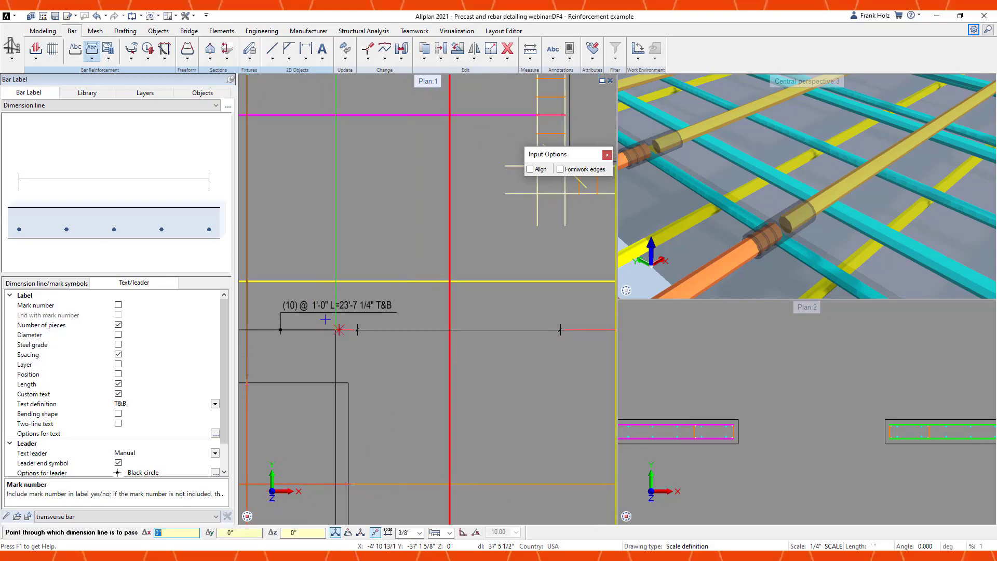
click(477, 339)
middle_drag(517, 355, 432, 345)
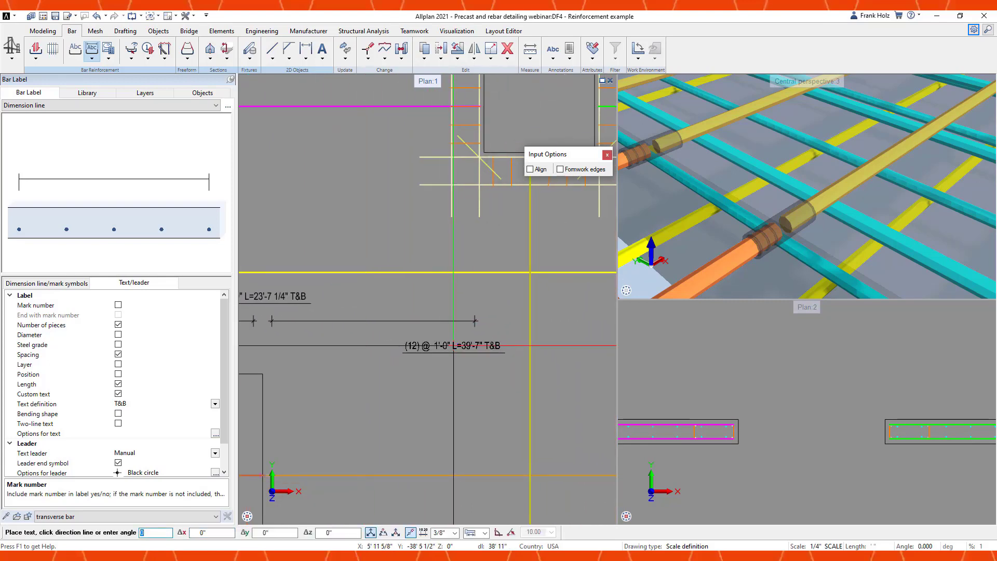
click(402, 347)
click(402, 320)
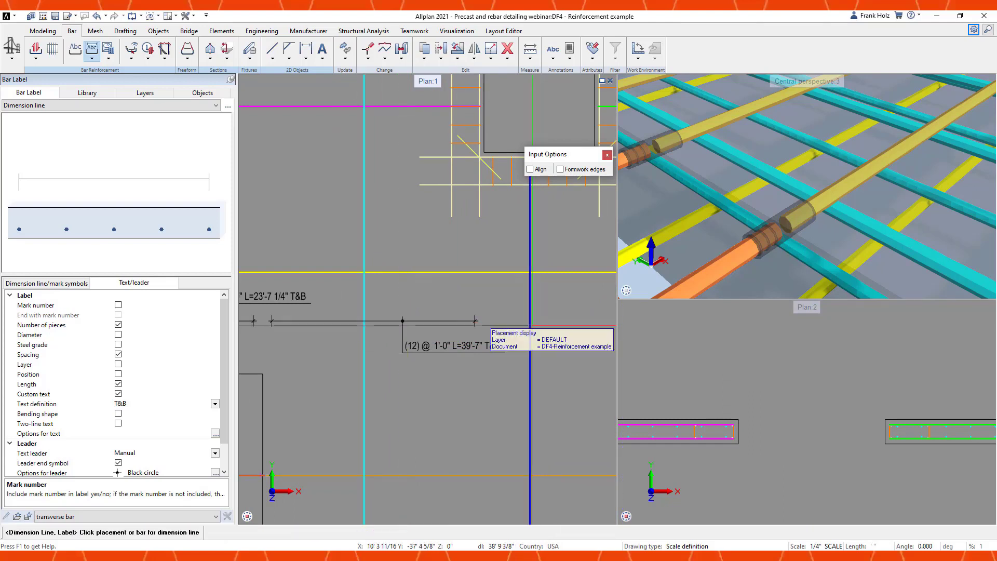
- Add an aligned dimension line without a text label to the vertical placement below the upper-right opening
click(530, 335)
click(475, 320)
middle_drag(593, 294, 464, 306)
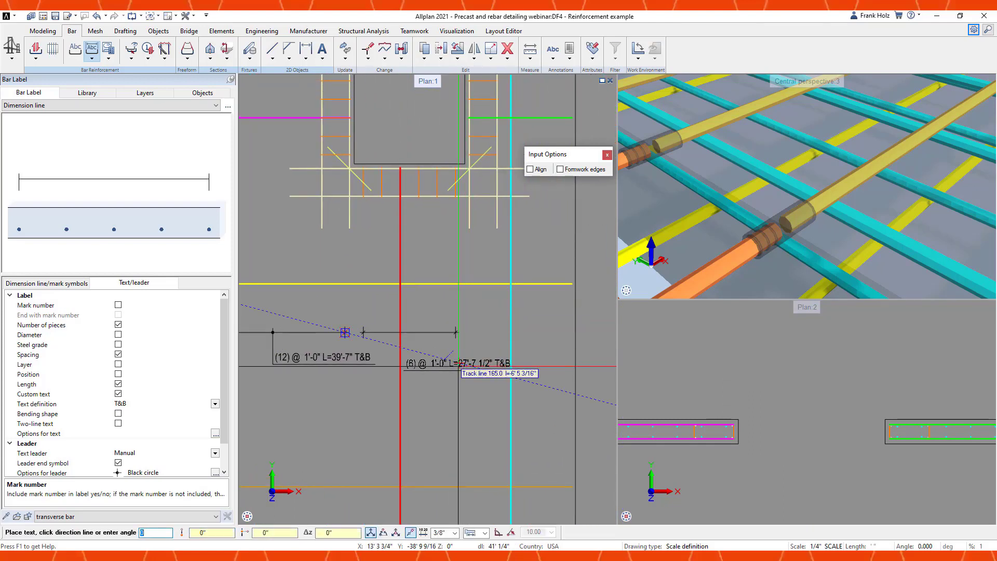
click(477, 404)
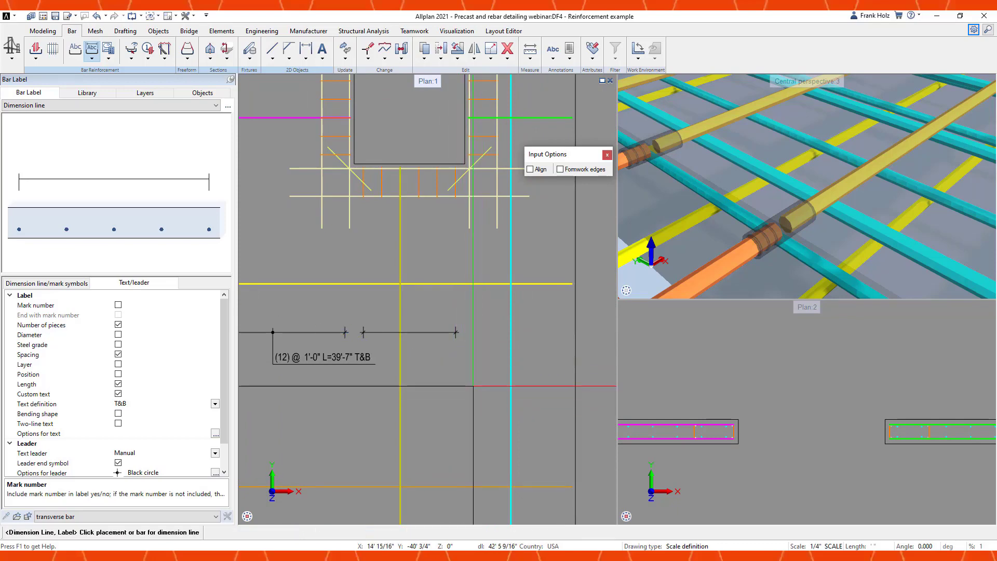
scroll(480, 385, down, 2)
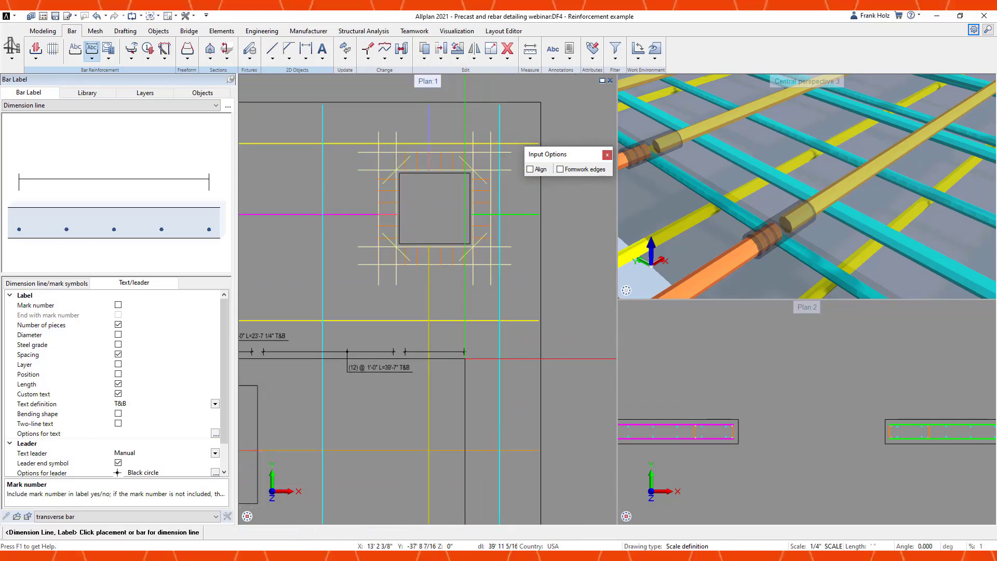
scroll(464, 358, down, 1)
key(Escape)
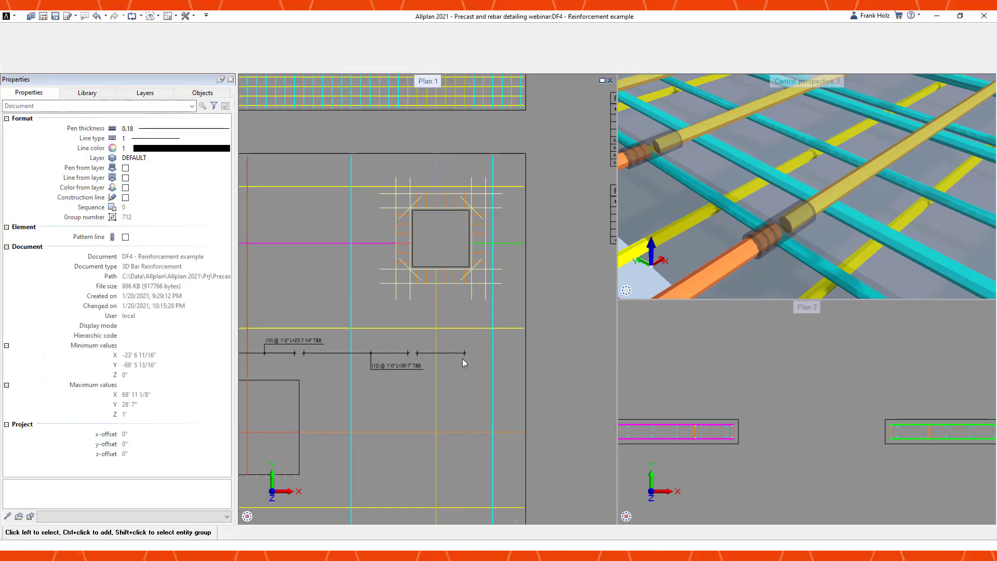
scroll(463, 362, down, 3)
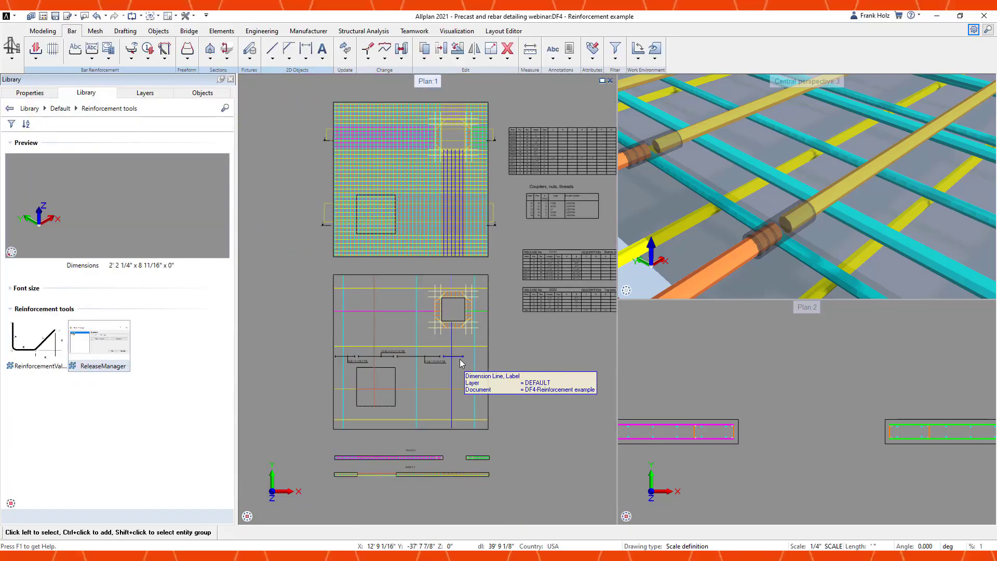
middle_drag(409, 322, 377, 319)
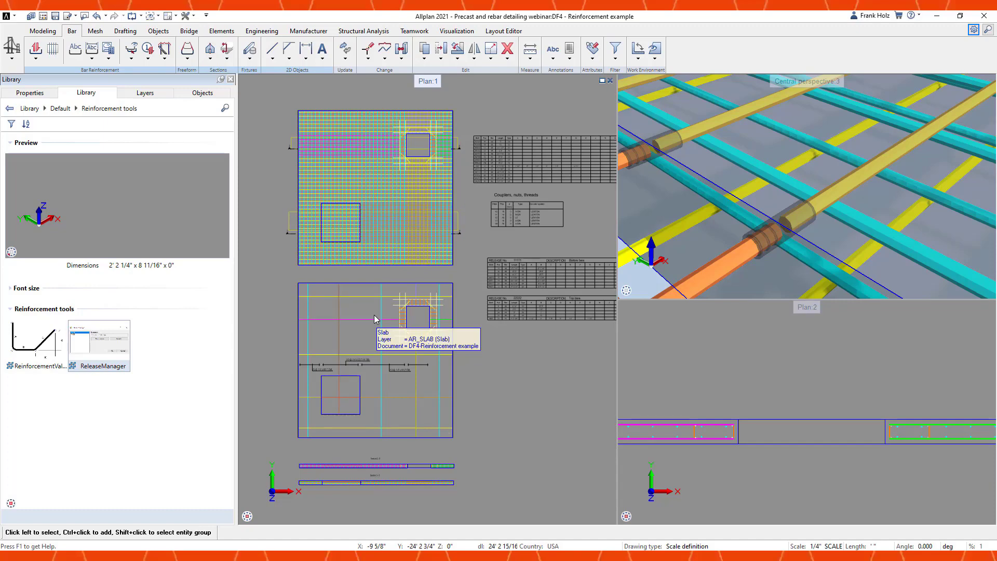
- Open the local project "Reinforcing demo complete" and inspect its reinforced foundation in the 3D view
ctrl+double_click(513, 368)
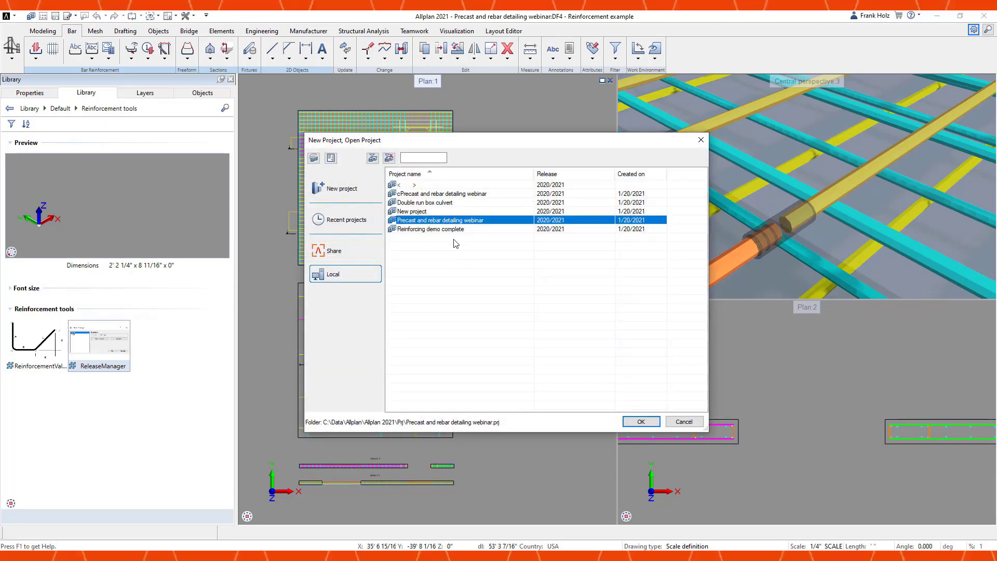
double_click(435, 229)
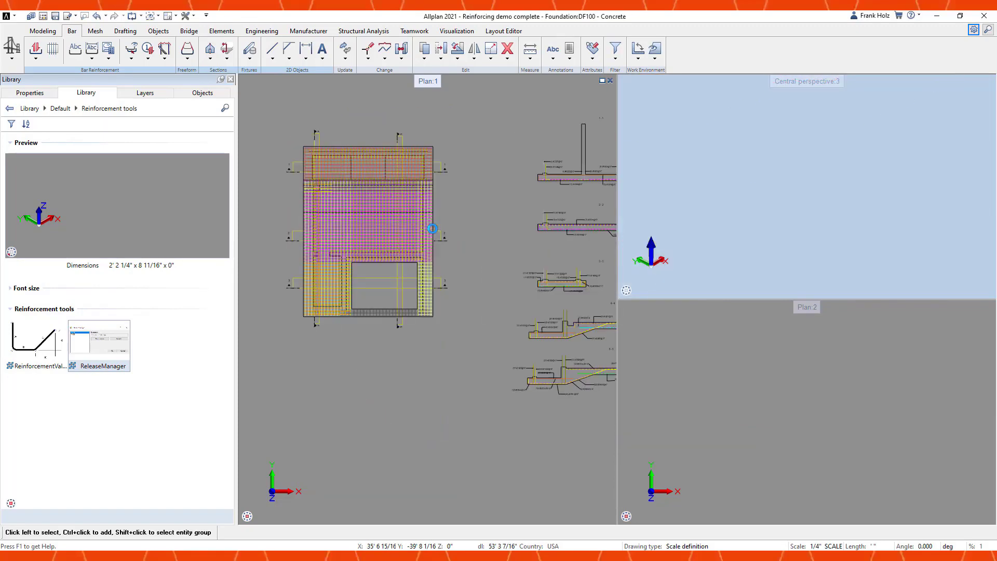
middle_drag(638, 231, 400, 188)
scroll(819, 199, up, 5)
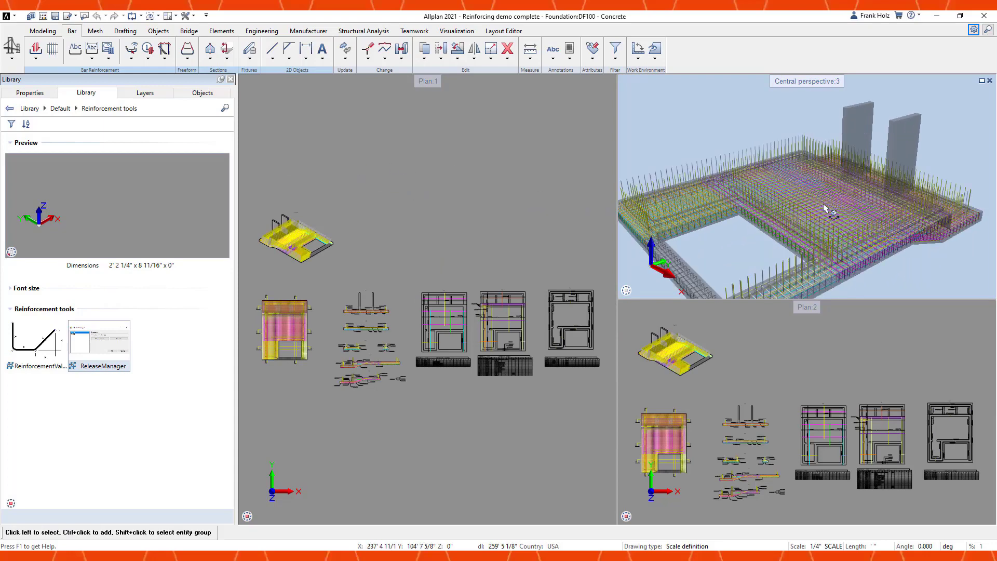
middle_drag(819, 202, 712, 186)
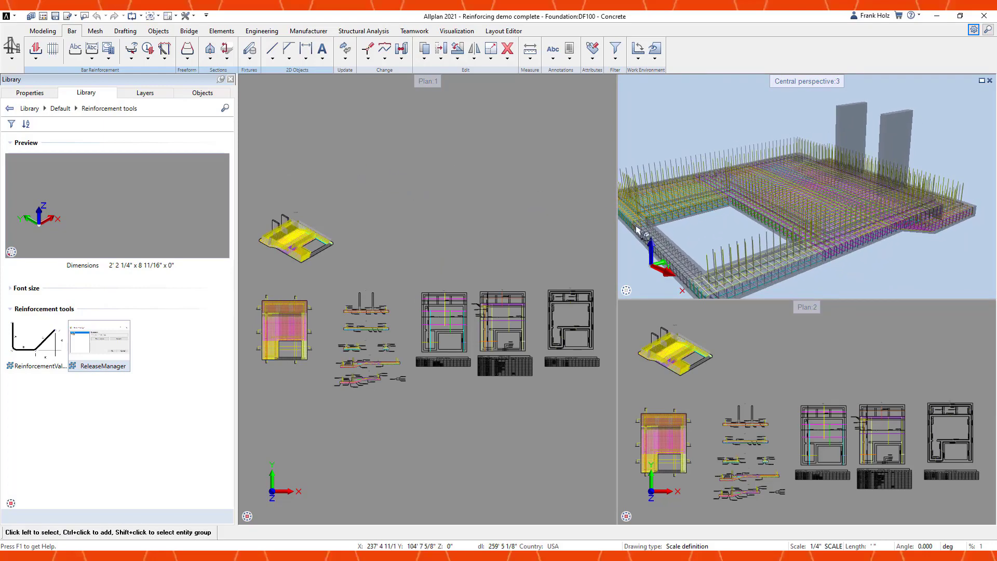
- Maximize the plan viewport to examine the foundation's isometric view, plans, sections and bar lists
double_click(429, 244)
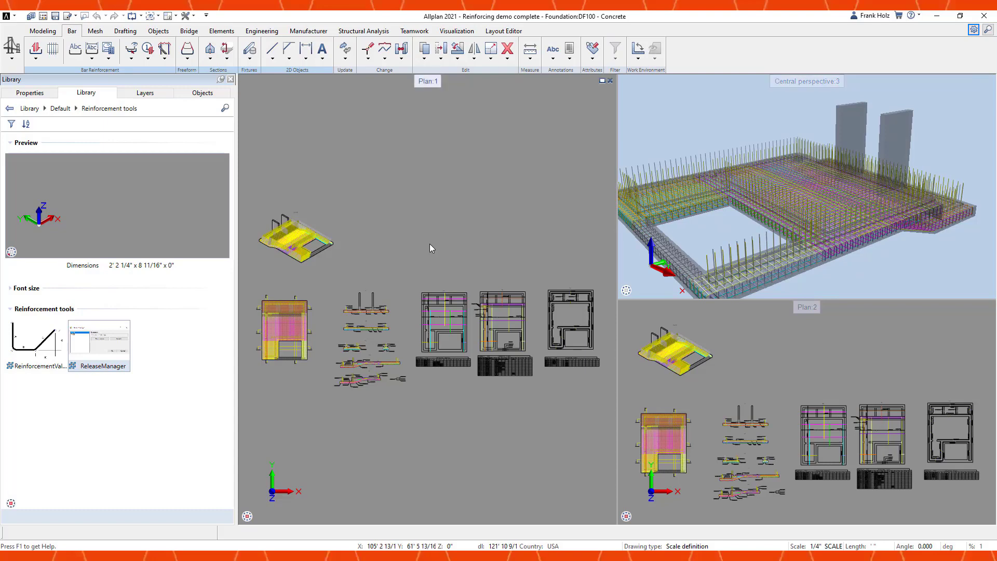
key(Escape)
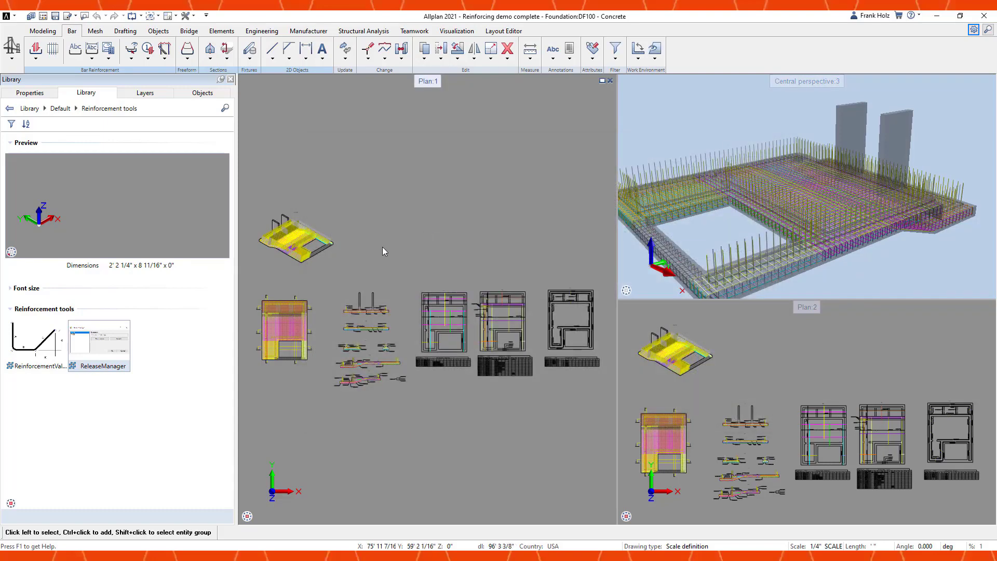
middle_drag(399, 230, 403, 207)
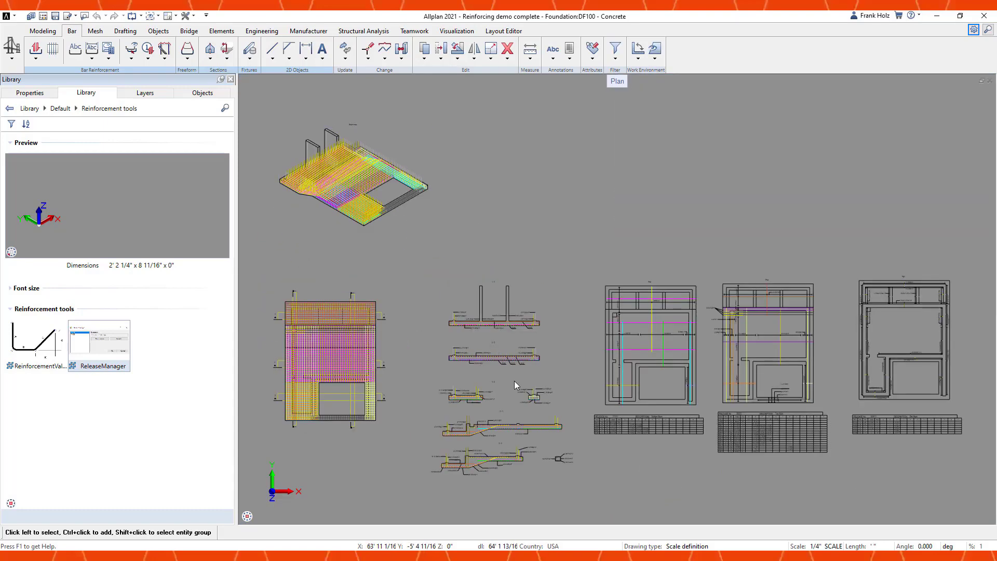
- Examine the foundation sections, the bottom, top and dowel bar plans with their labels, and the release bar lists beneath them
scroll(514, 382, up, 3)
middle_drag(514, 382, 468, 313)
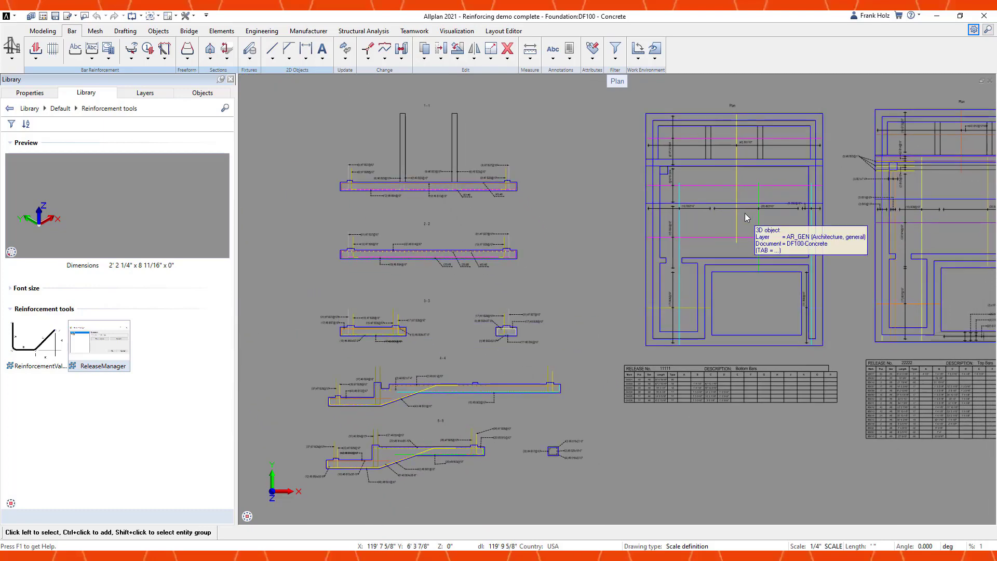
mouse_move(746, 217)
middle_down()
mouse_move(641, 218)
mouse_move(567, 245)
middle_up()
scroll(567, 245, up, 3)
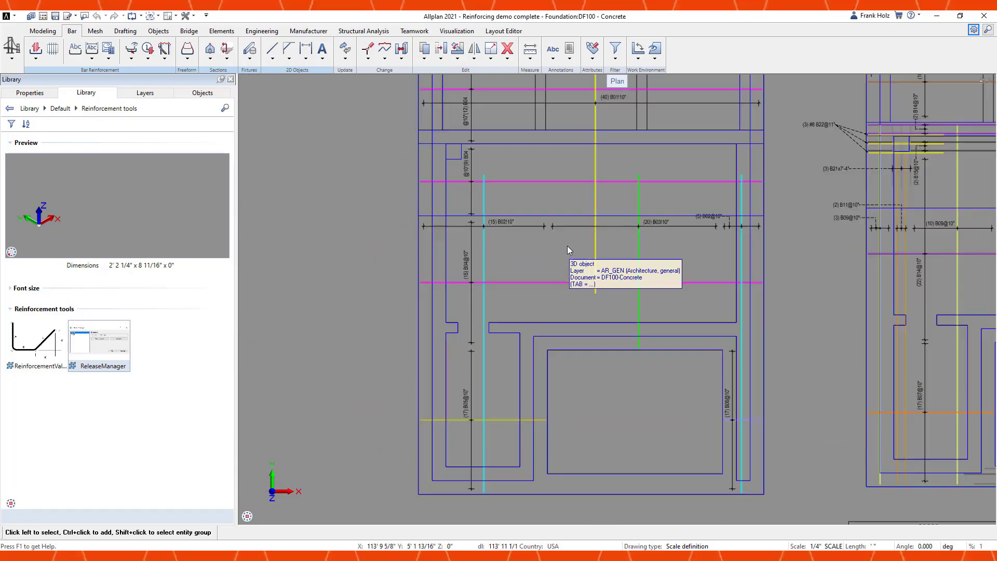
mouse_move(837, 262)
middle_down()
mouse_move(683, 263)
mouse_move(585, 296)
mouse_move(481, 275)
middle_up()
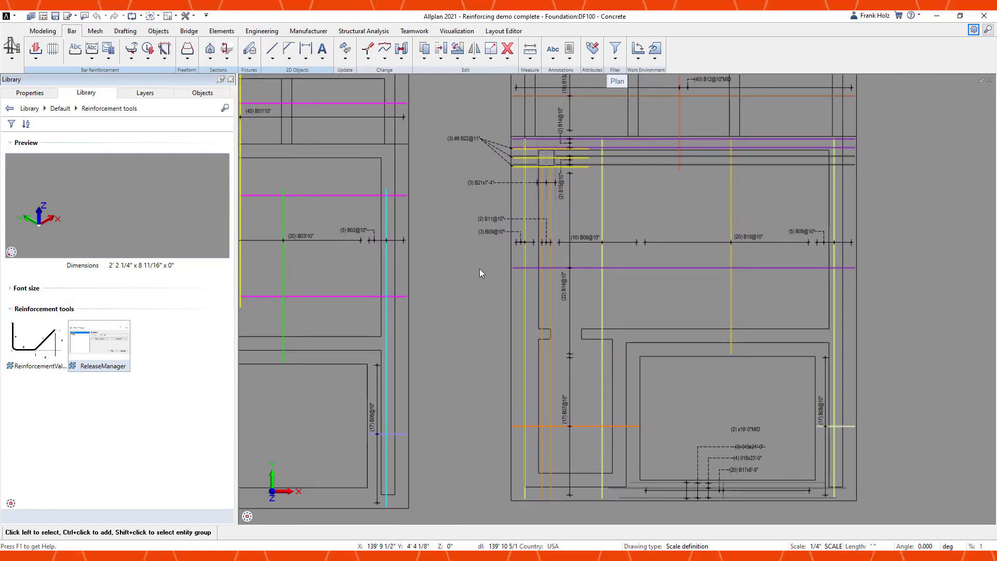
scroll(478, 269, down, 4)
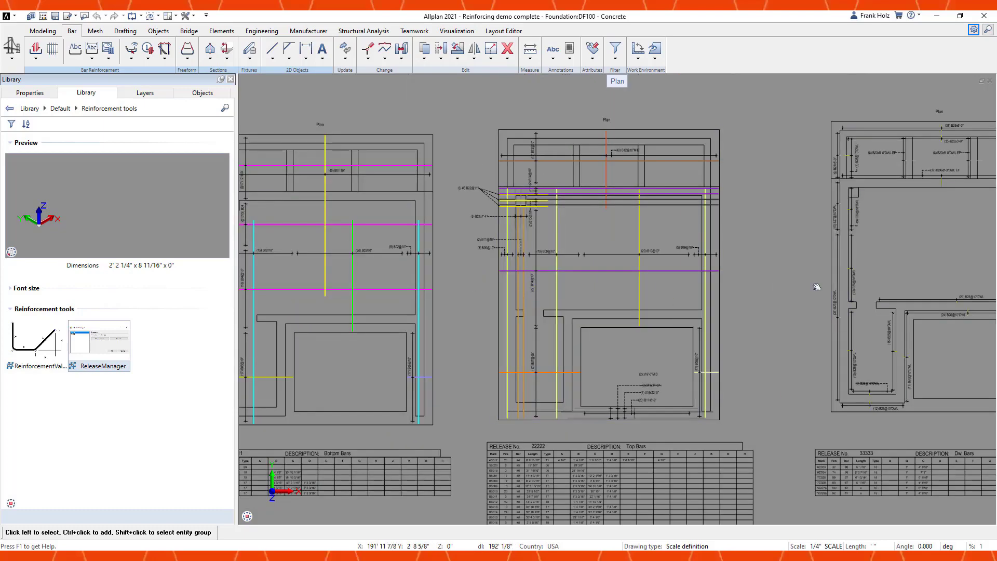
middle_drag(816, 286, 668, 267)
scroll(668, 266, down, 1)
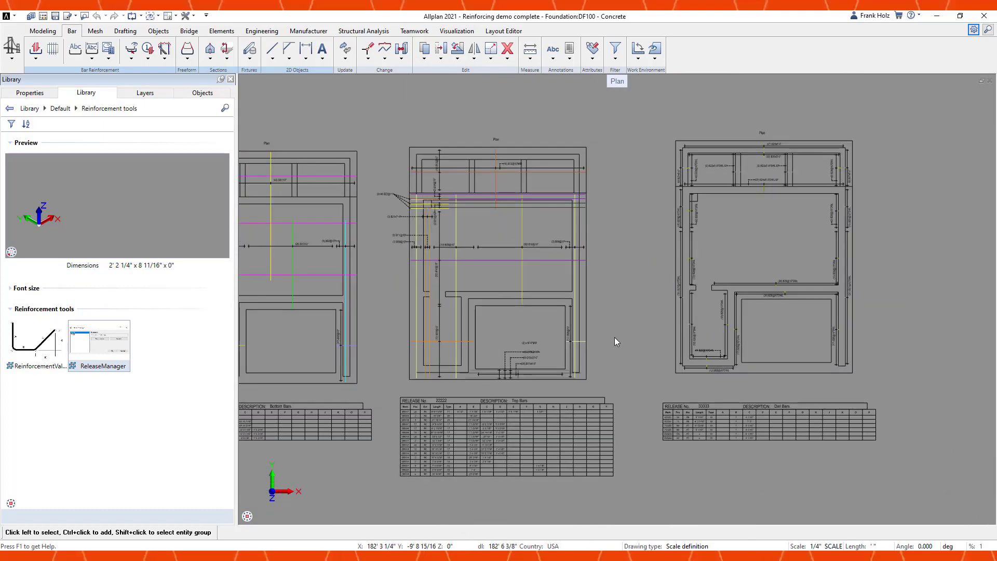
middle_drag(585, 354, 649, 330)
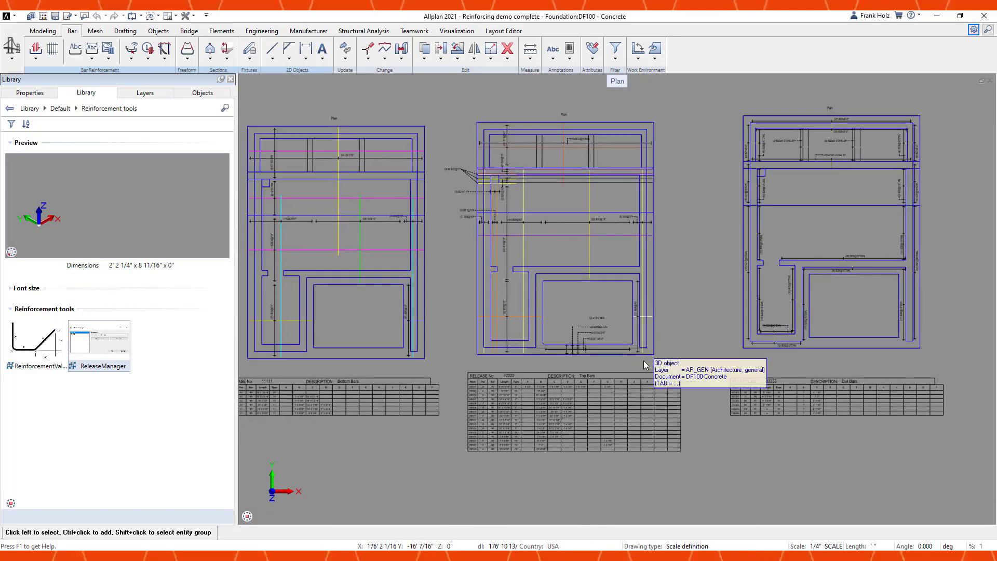
scroll(714, 375, down, 1)
scroll(714, 375, down, 1)
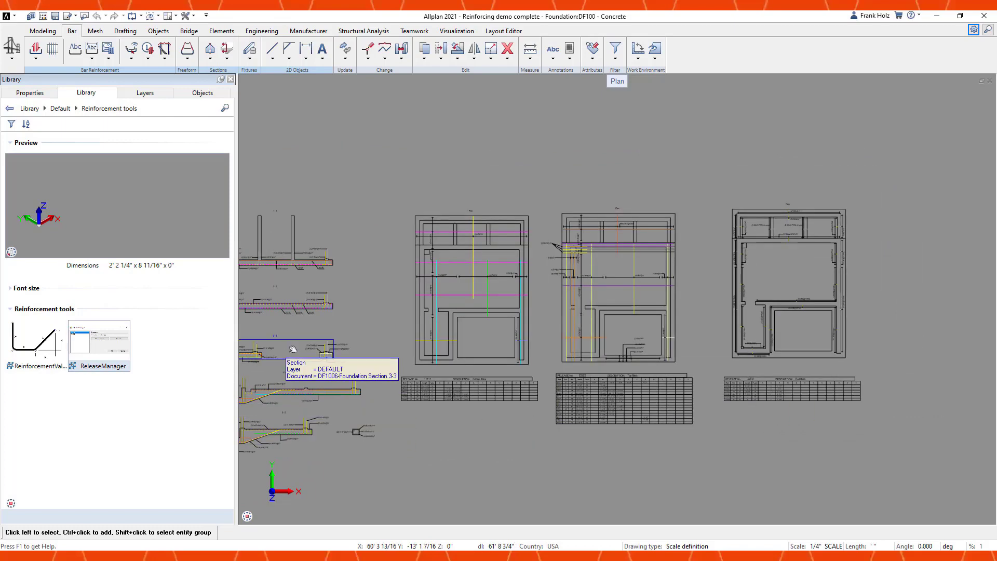
scroll(287, 345, up, 1)
middle_drag(287, 346, 481, 338)
scroll(481, 338, up, 1)
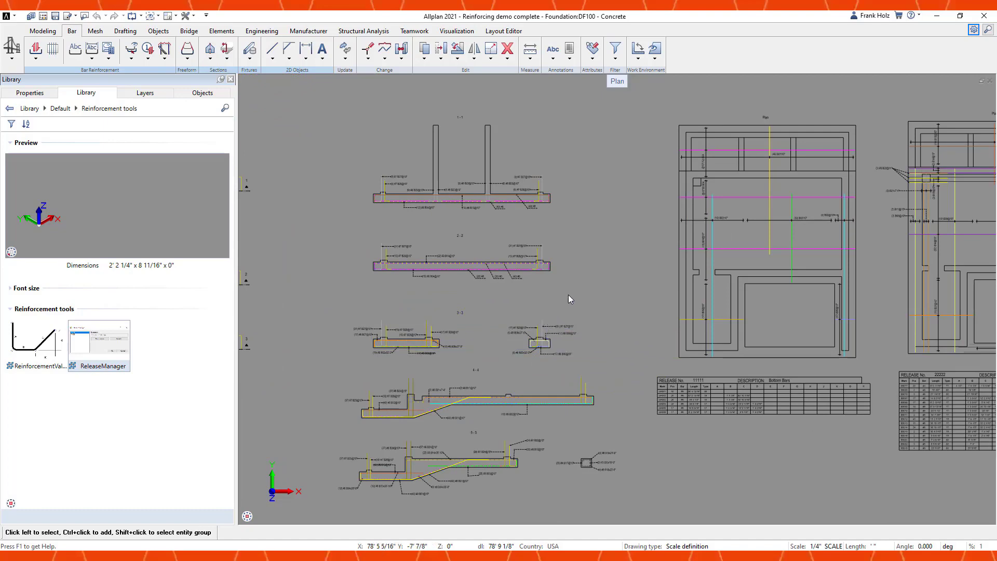
scroll(595, 275, down, 2)
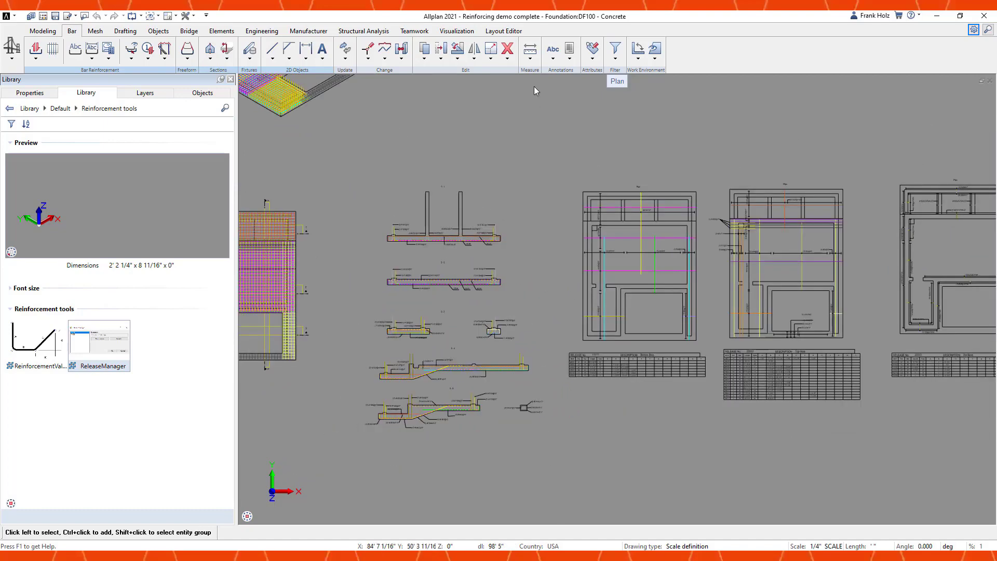
- Switch to the Sections layout and place drawing file 1011 Foundation Dwl Bar lists in the sheet's upper-left area
click(509, 31)
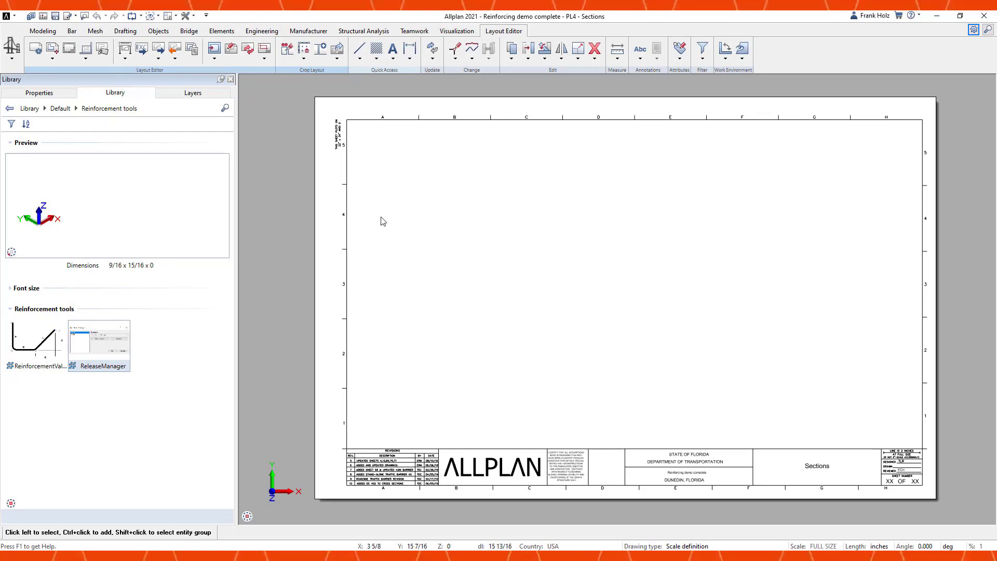
click(552, 111)
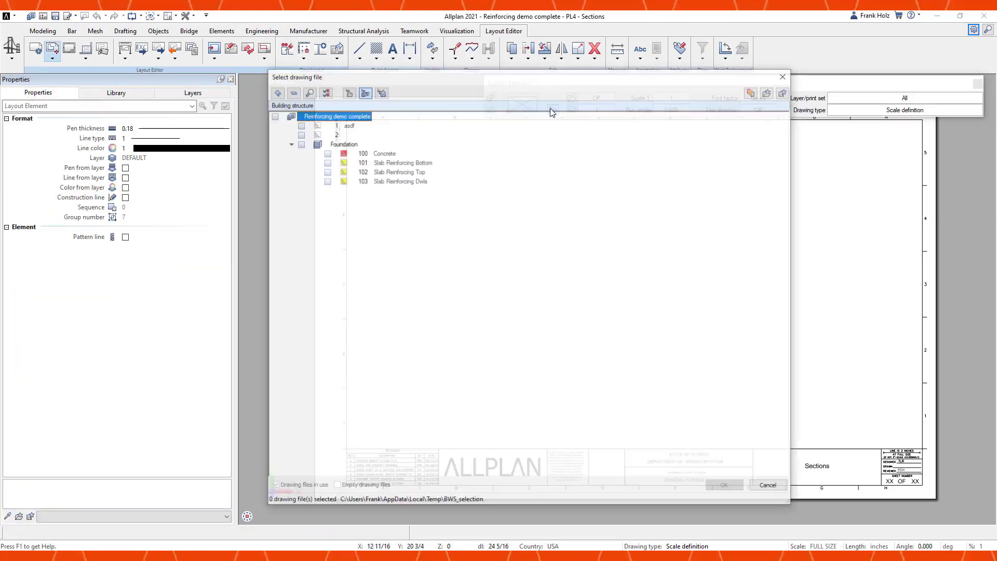
click(380, 92)
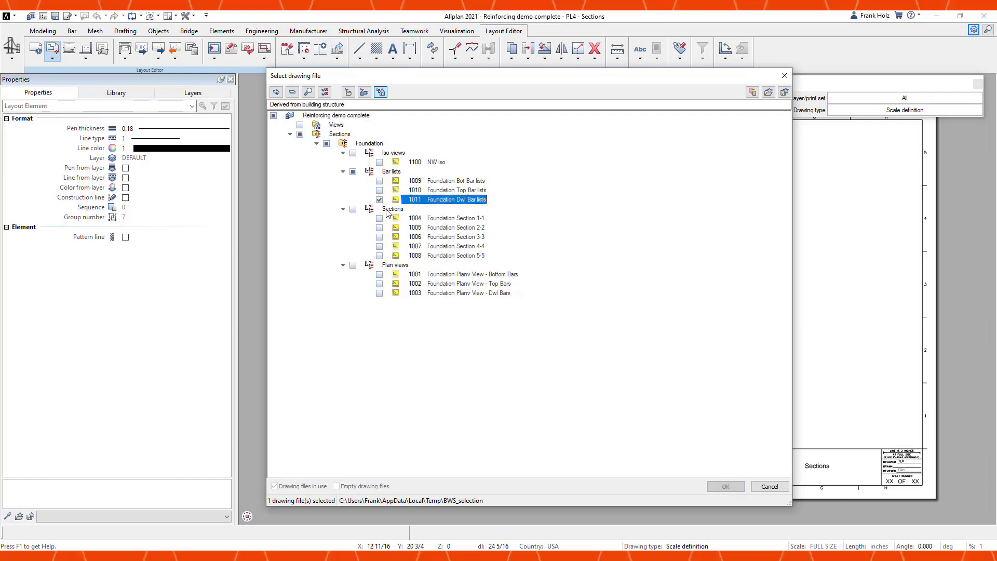
click(709, 481)
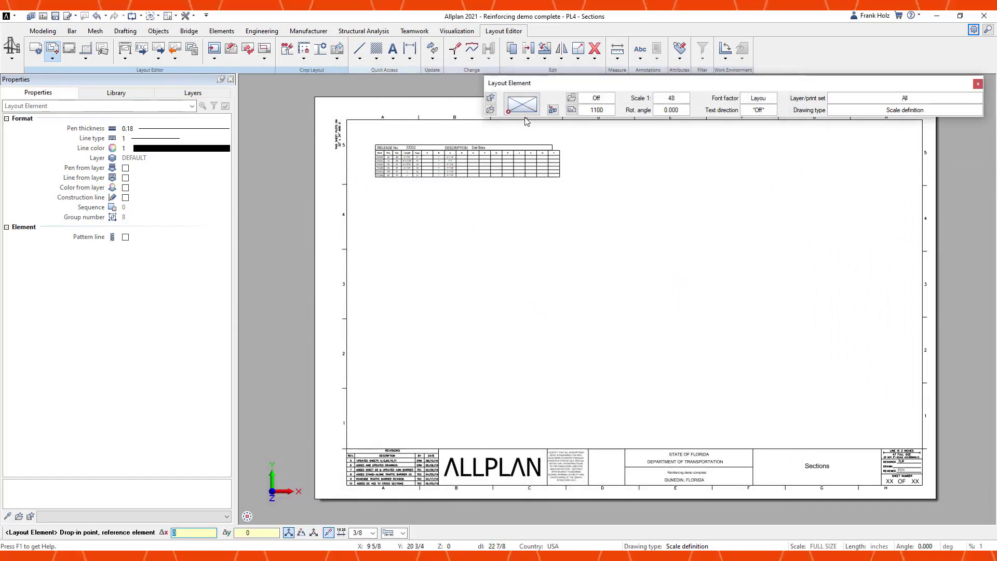
- Place the foundation section drawing files 1004 to 1008 as layout elements at scale 1:48 beside the sheet
click(552, 110)
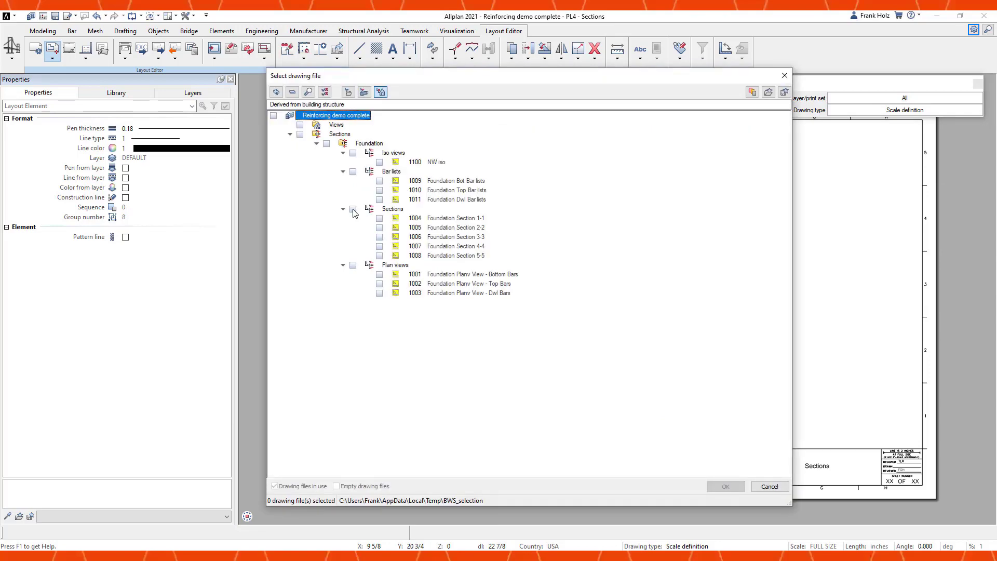
click(737, 490)
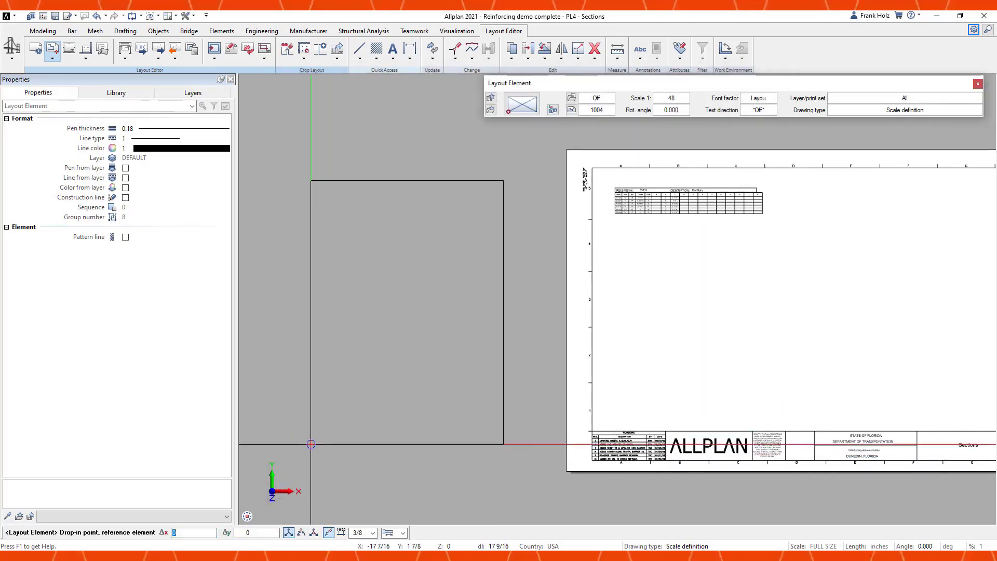
click(424, 345)
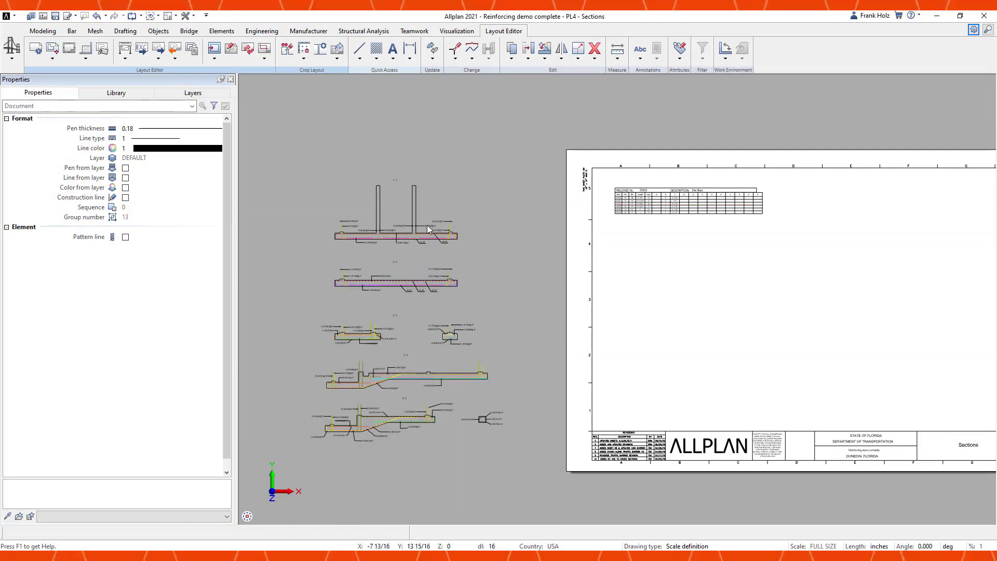
- Move sections 1-1, 2-2 and 3-3 together onto the sheet below the dowel bar list
drag(474, 181, 370, 342)
click(399, 262)
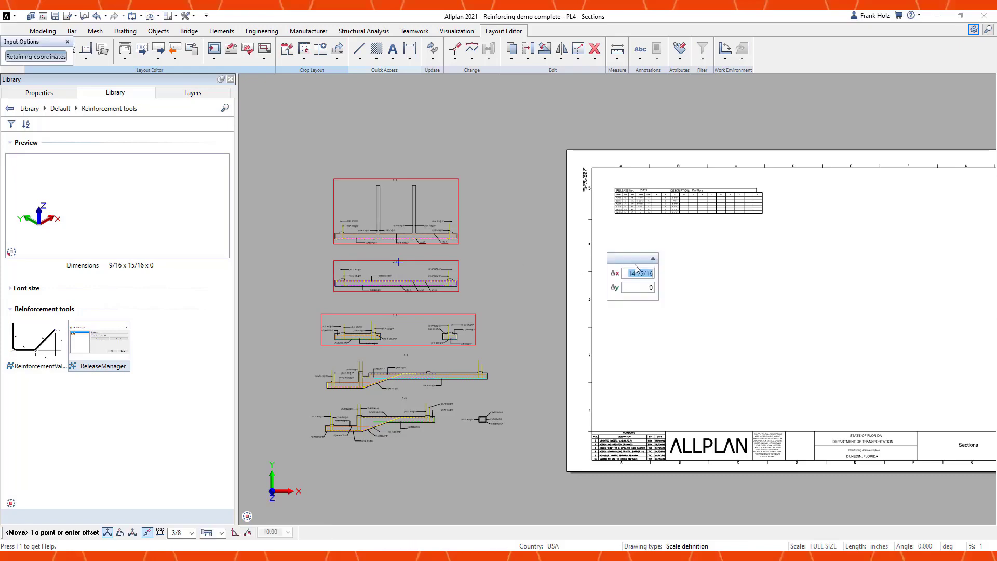
scroll(801, 260, up, 1)
scroll(801, 260, up, 1)
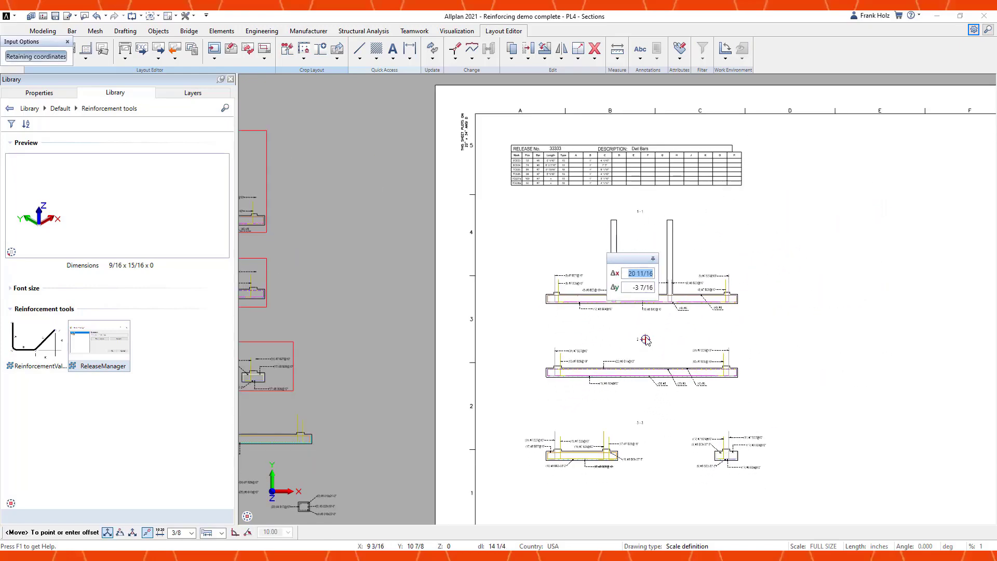
click(647, 333)
- Delete the layout elements of sections 4-4 and 5-5 remaining outside the sheet
middle_drag(397, 314, 407, 191)
scroll(408, 192, down, 1)
key(Escape)
drag(403, 238, 282, 397)
key(Delete)
- Place drawing file 1002, the top bars plan view, on the right half of the sheet at scale 1:48
middle_drag(828, 327, 666, 375)
scroll(655, 373, down, 1)
key(l)
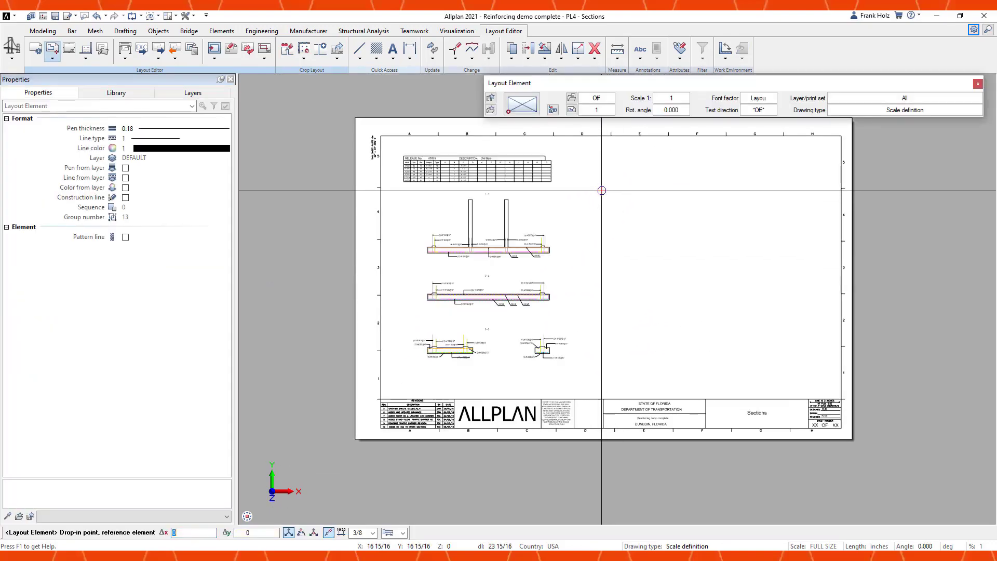
click(554, 110)
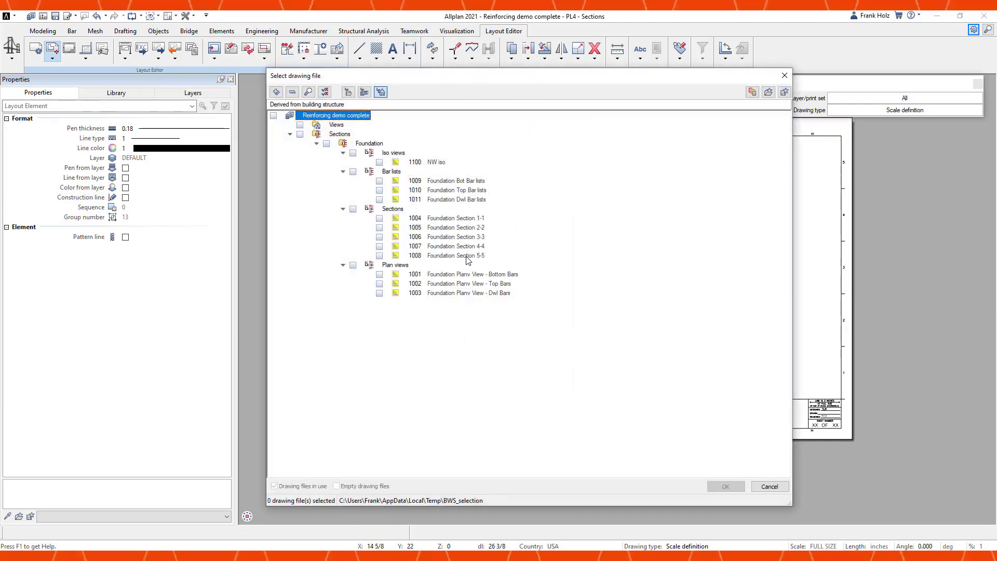
click(726, 486)
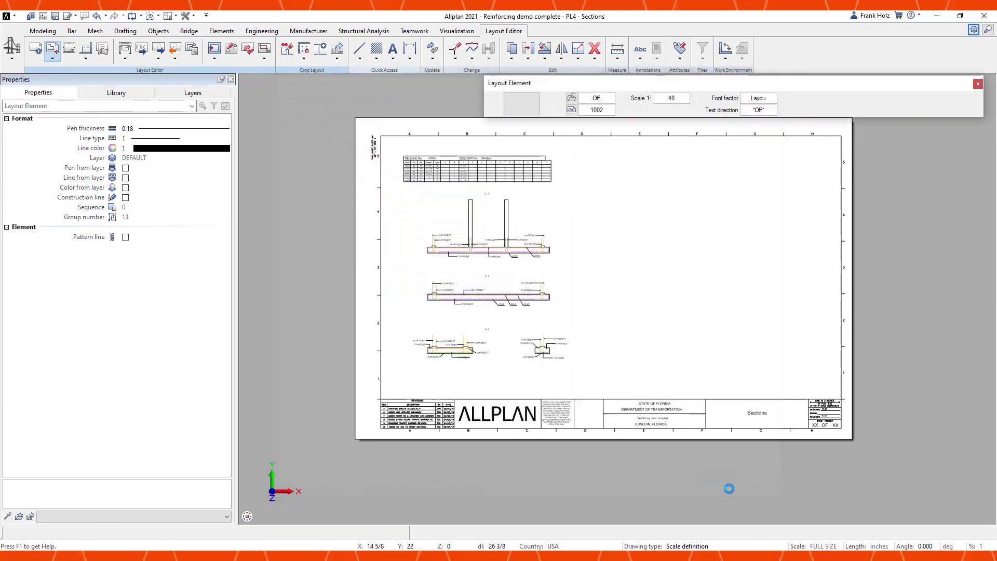
click(672, 341)
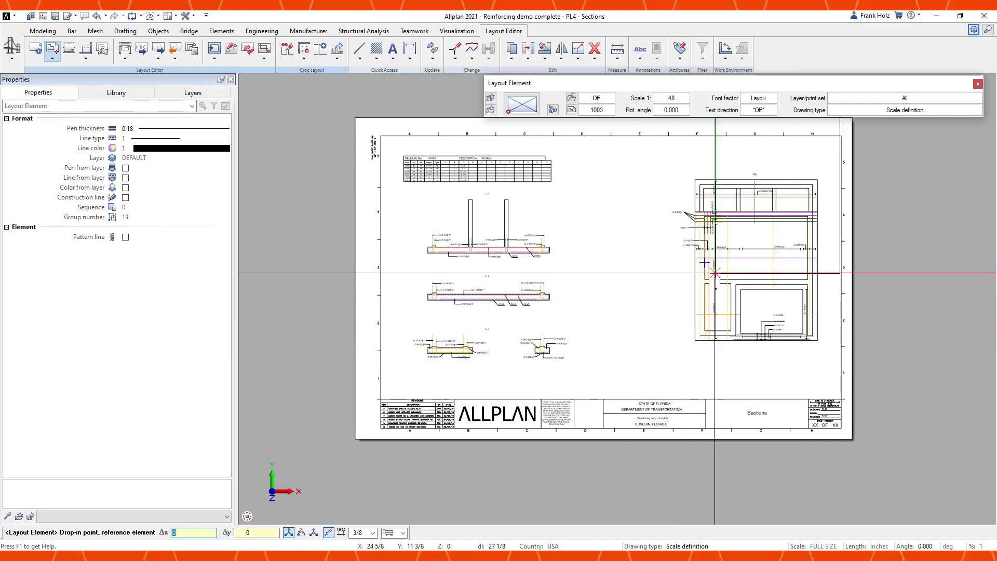
- Place a second top bars plan from drawing file 1002 beside the sheet at 1/2" scale (1:24) with font factor 2
scroll(523, 236, up, 5)
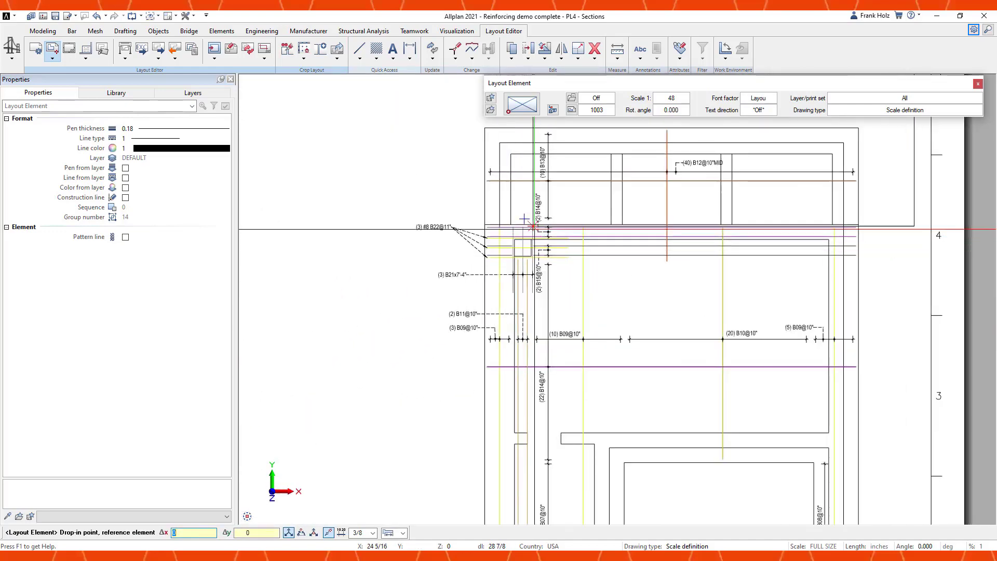
scroll(558, 238, down, 5)
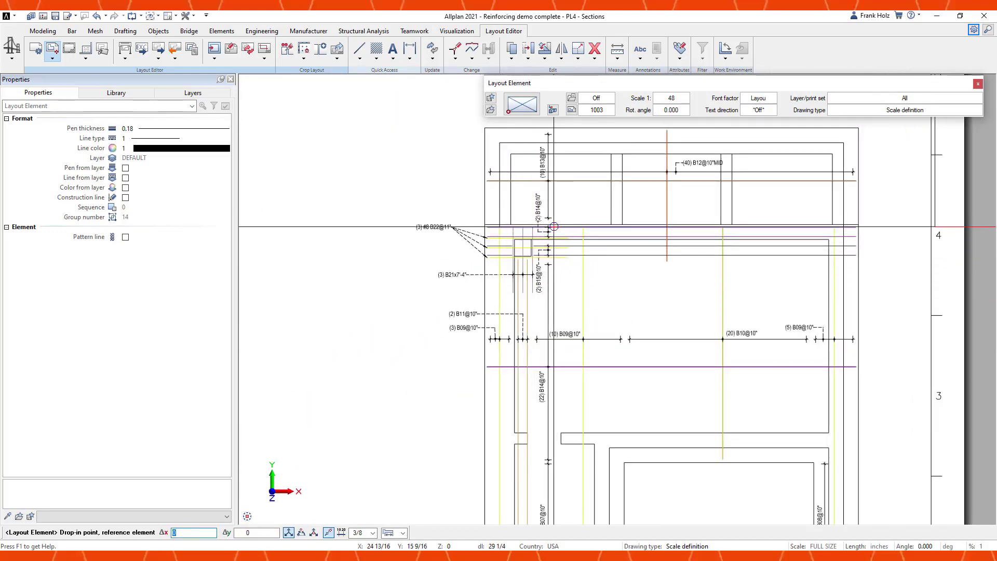
click(551, 111)
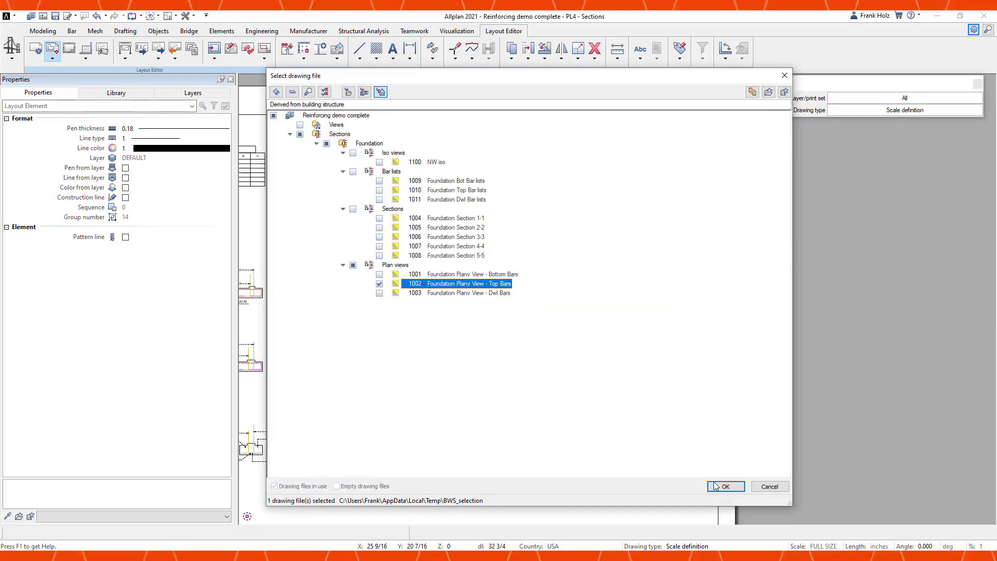
click(725, 486)
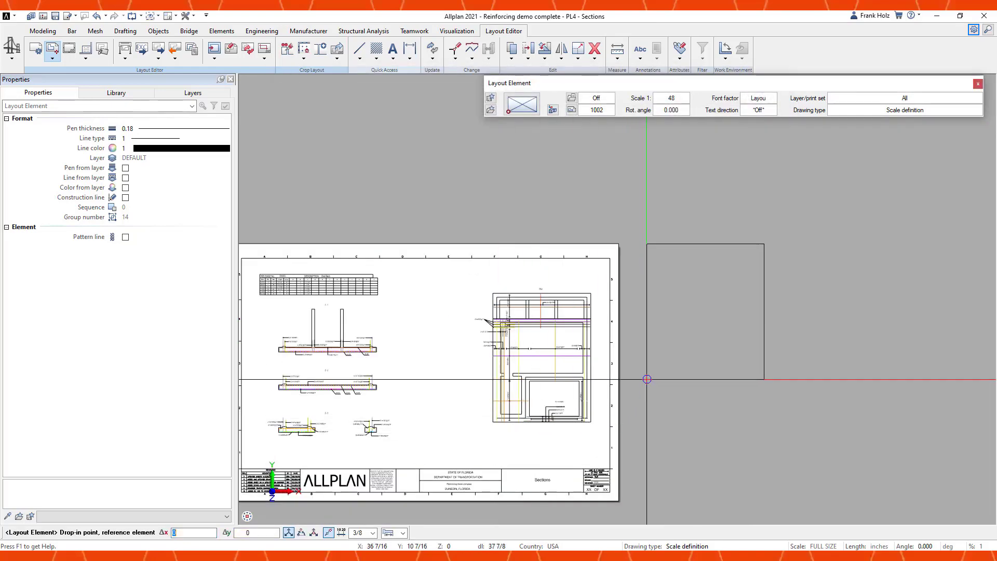
click(667, 99)
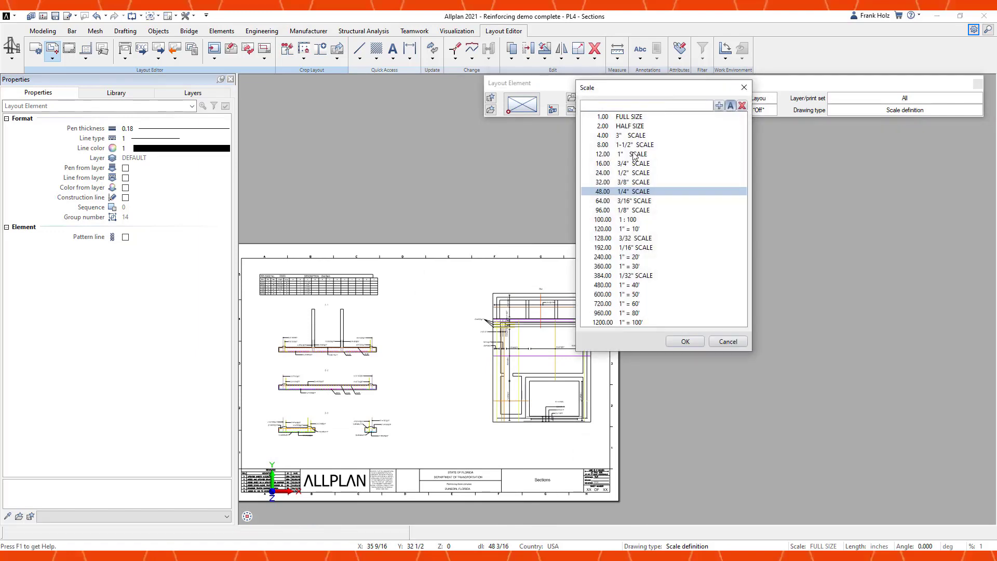
double_click(628, 173)
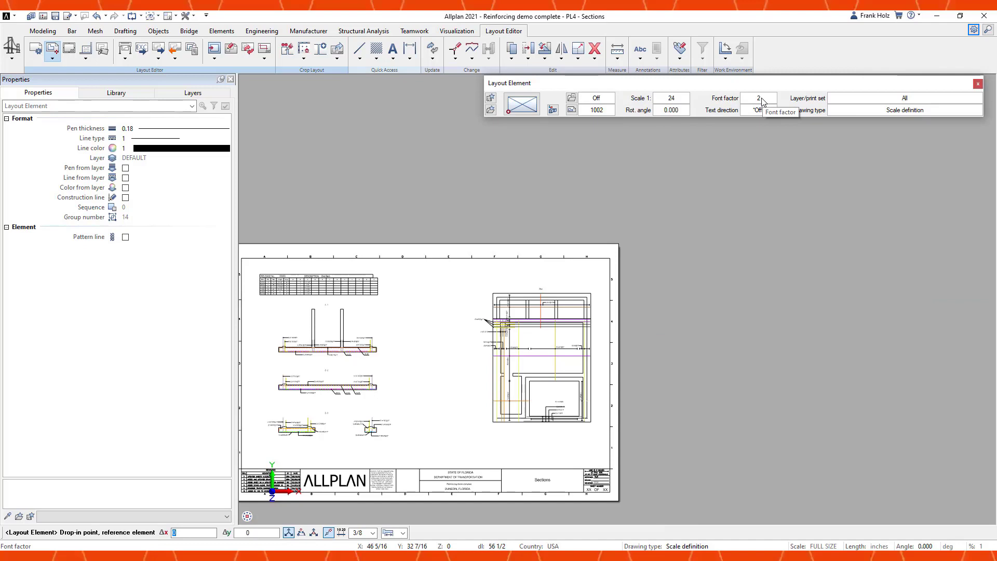
click(673, 481)
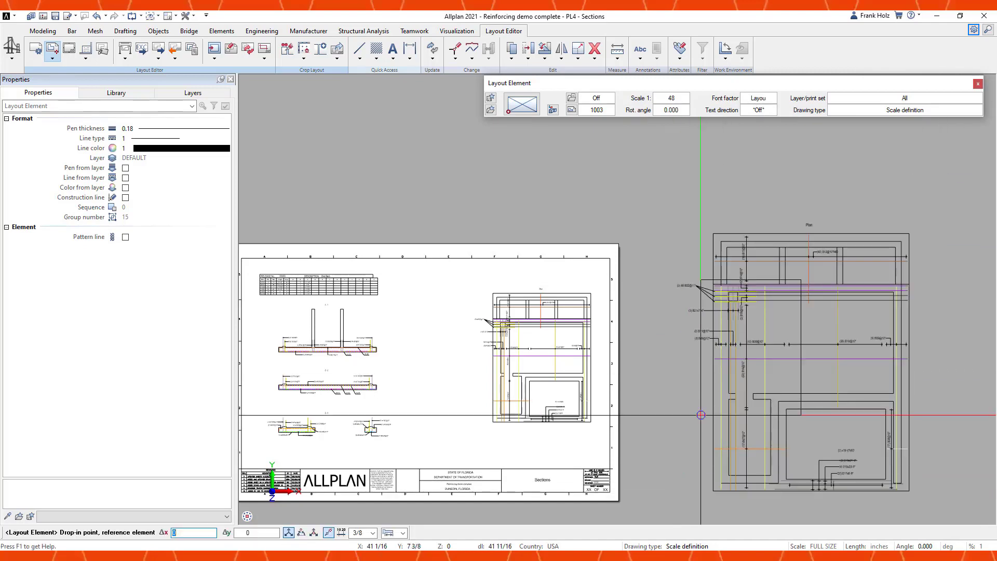
- Draw a circle centered on the small square opening near the upper-left corner of the enlarged top bars plan
scroll(729, 312, up, 3)
key(Escape)
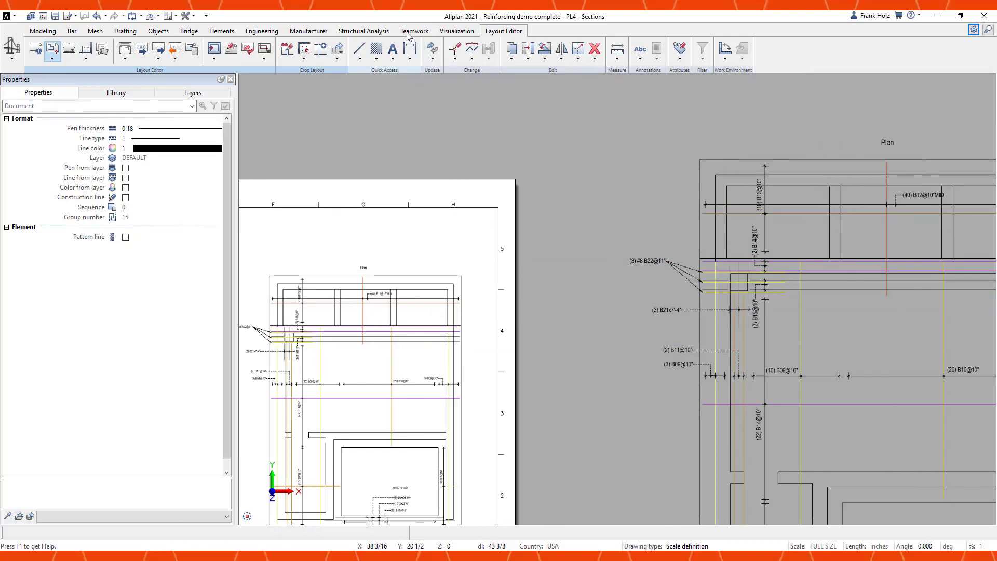
click(362, 61)
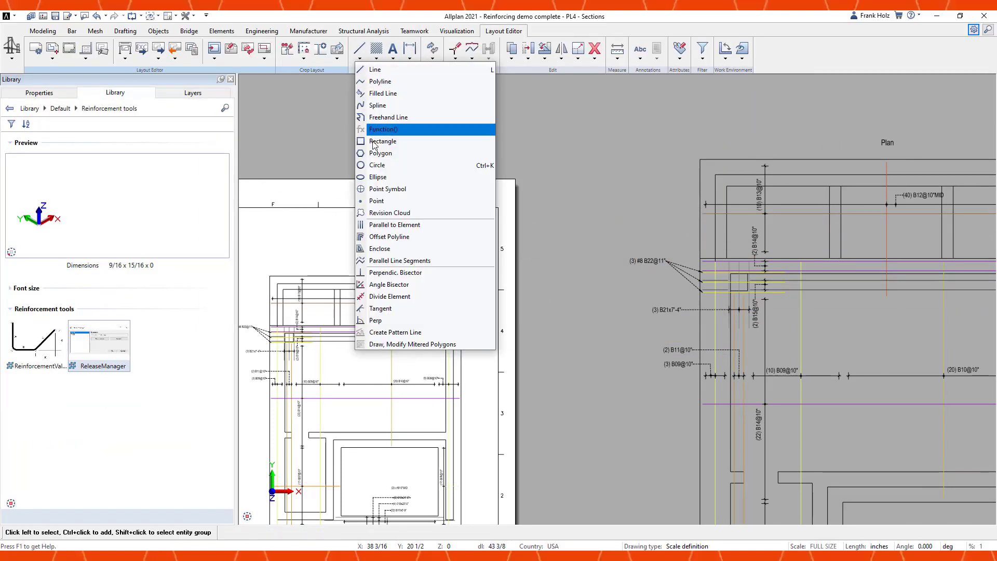
click(375, 165)
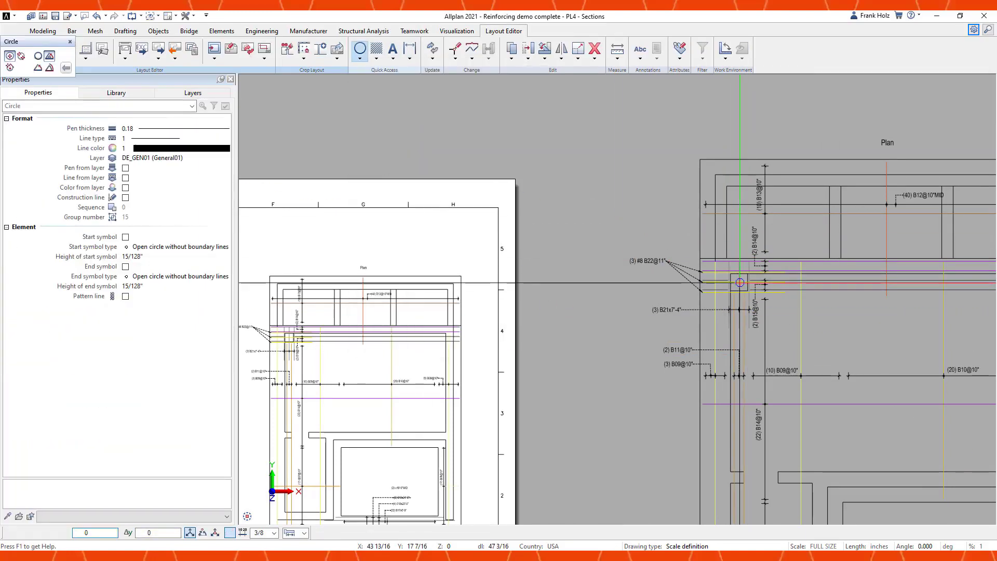
click(739, 282)
click(788, 322)
scroll(791, 313, down, 3)
key(Escape)
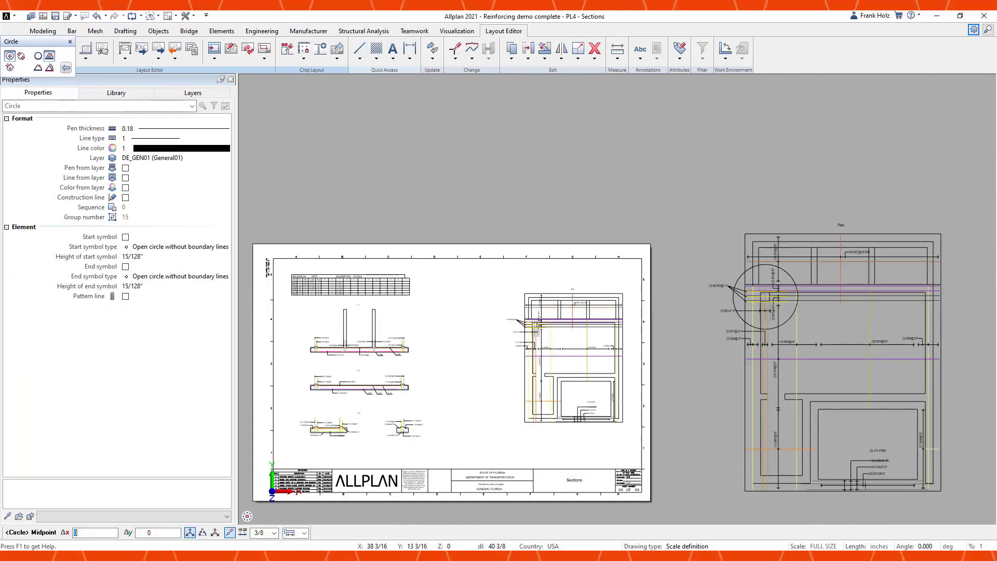
- Draw a matching circle around the same small square opening on the top bars plan inside the sheet
scroll(530, 317, up, 5)
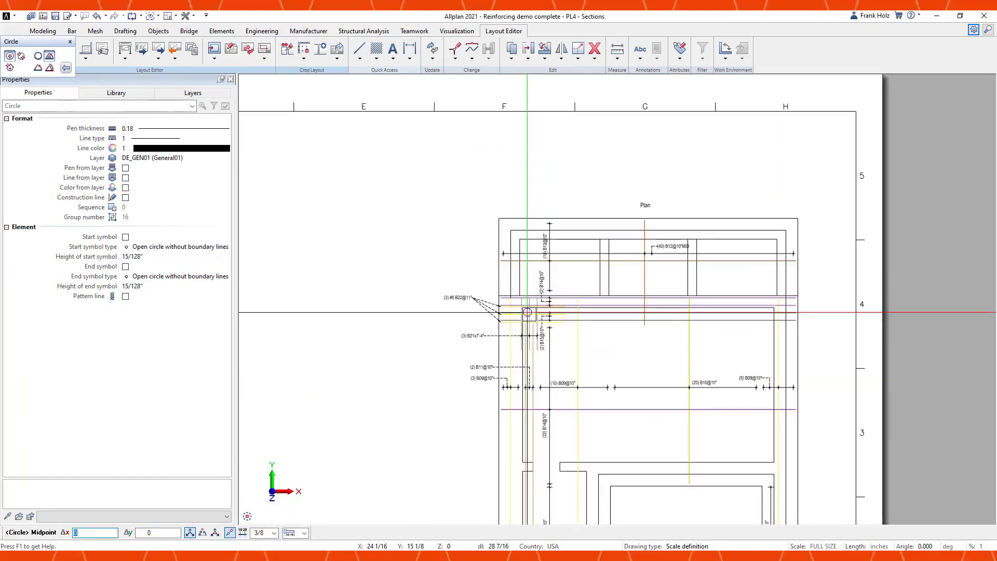
click(528, 312)
click(570, 346)
scroll(548, 334, down, 3)
key(Escape)
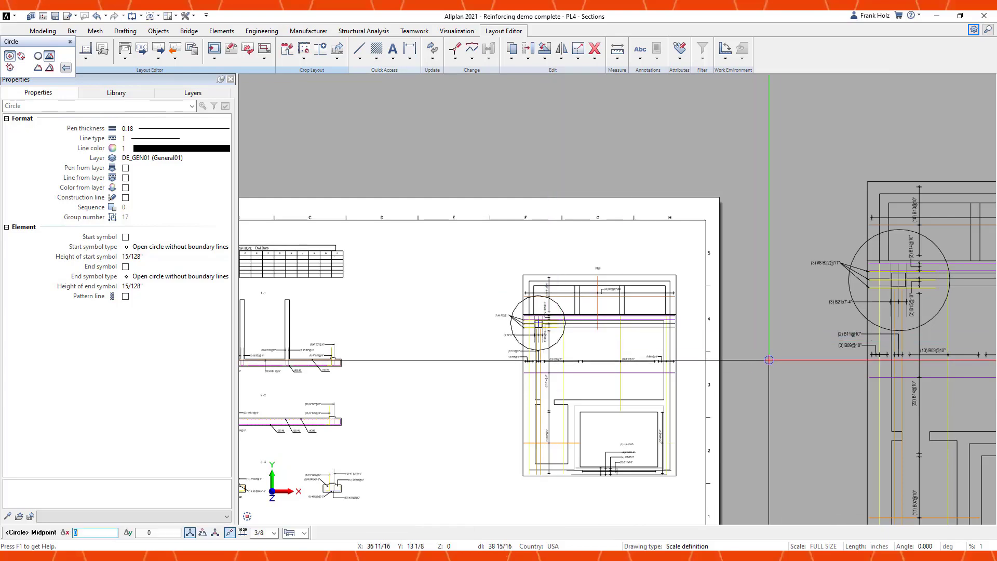
- Crop the enlarged top bars plan beside the sheet with a layout window bounded by its detail circle
middle_drag(769, 360, 541, 314)
scroll(541, 314, down, 1)
key(Escape)
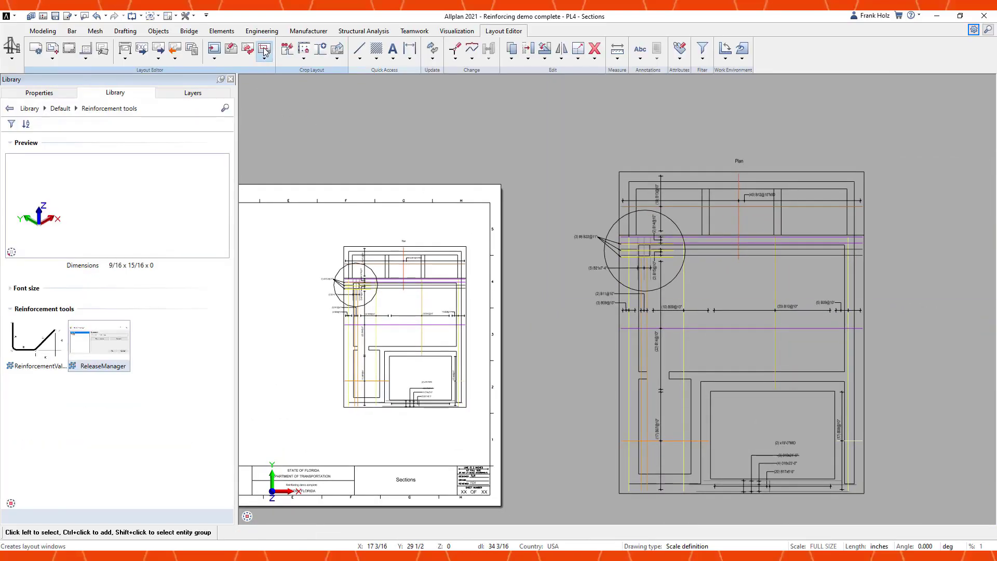
click(263, 50)
double_click(307, 81)
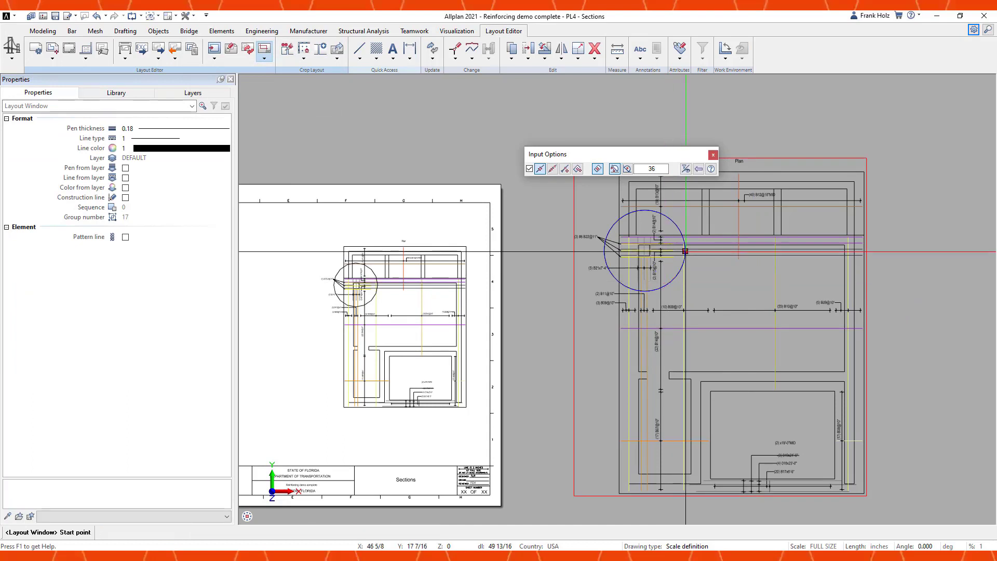
click(685, 251)
key(Escape)
- Move the circular detail window onto the sheet, between the sections and the top bars plan
drag(571, 182, 740, 360)
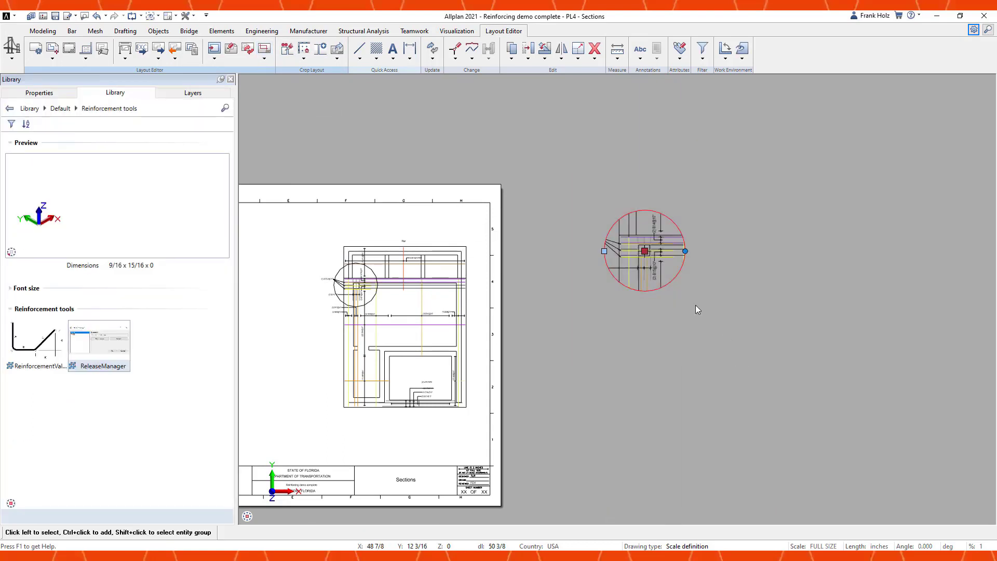
click(644, 251)
scroll(331, 294, up, 2)
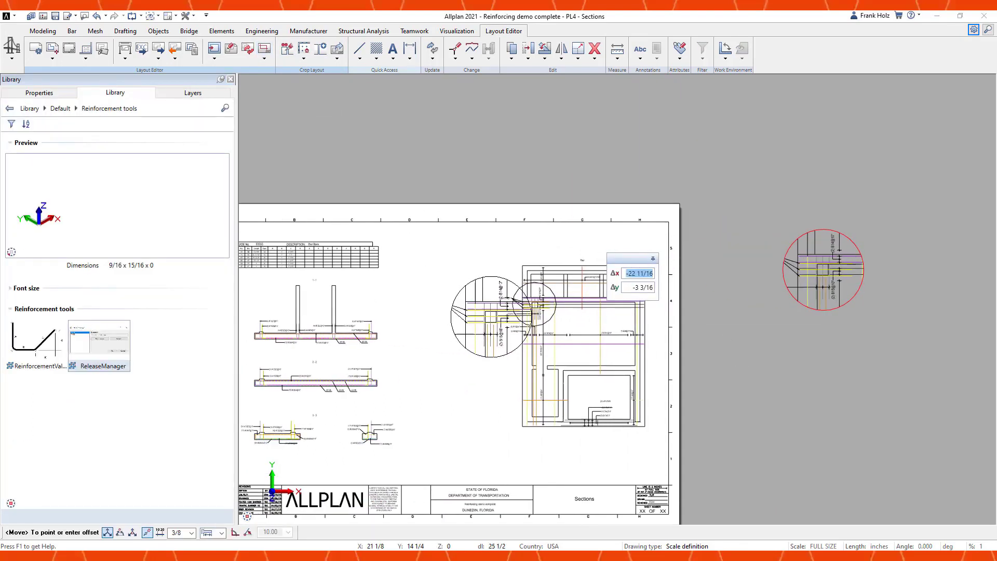
click(454, 326)
key(Escape)
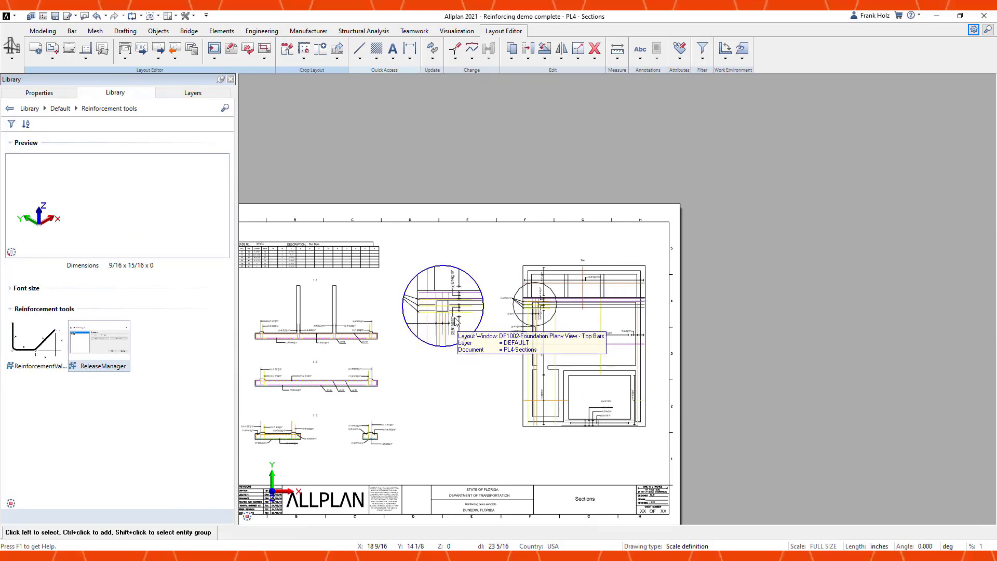
- Draw two connecting lines from the upper and lower edges of the enlarged detail circle to the plan's circle
key(l)
scroll(482, 256, up, 3)
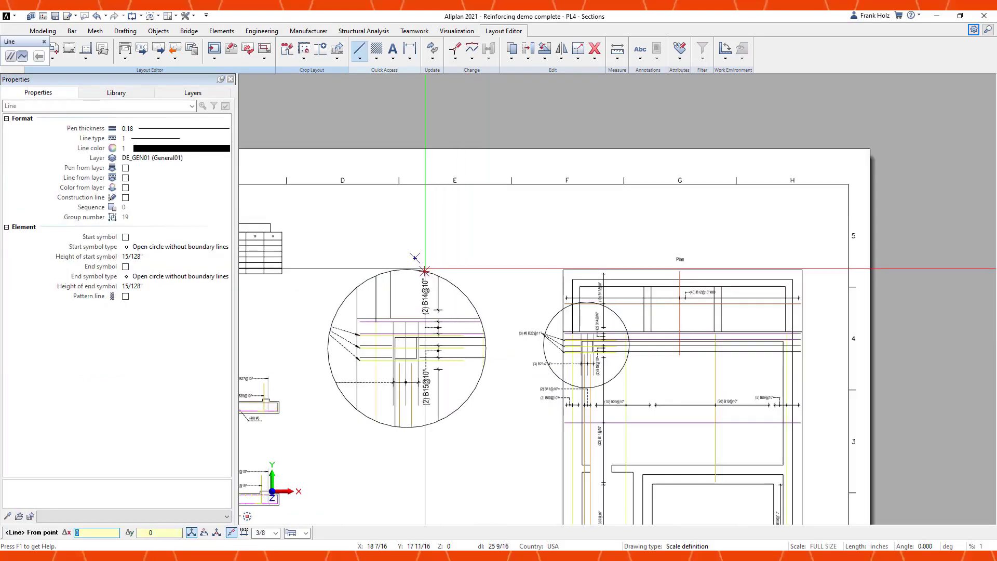
click(407, 269)
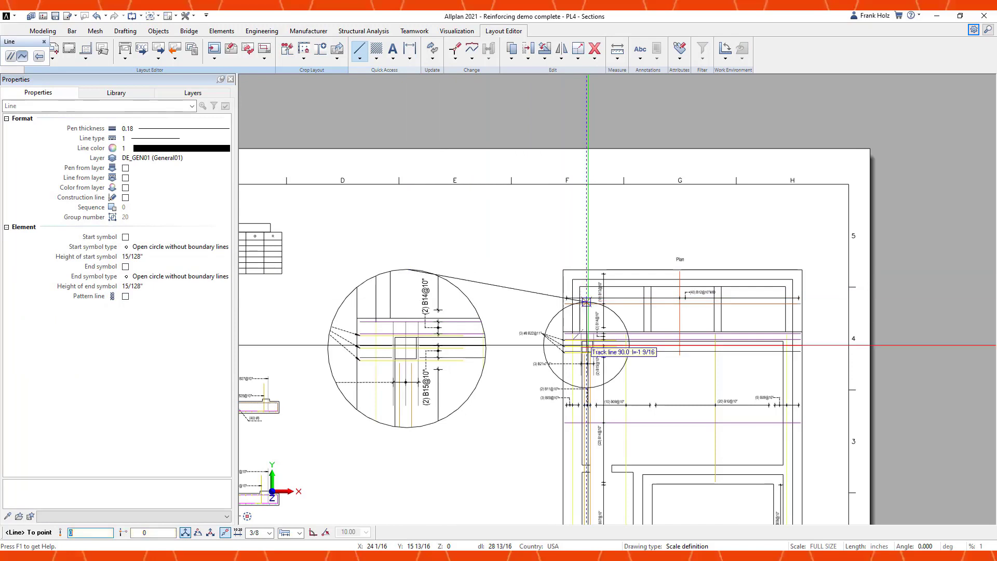
click(587, 387)
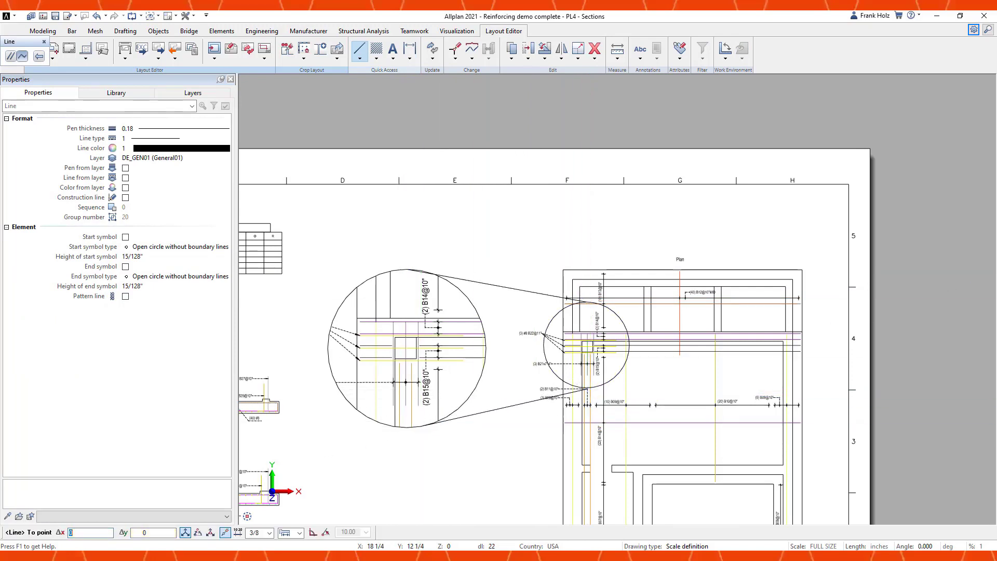
click(421, 426)
middle_drag(447, 491, 475, 415)
key(Escape)
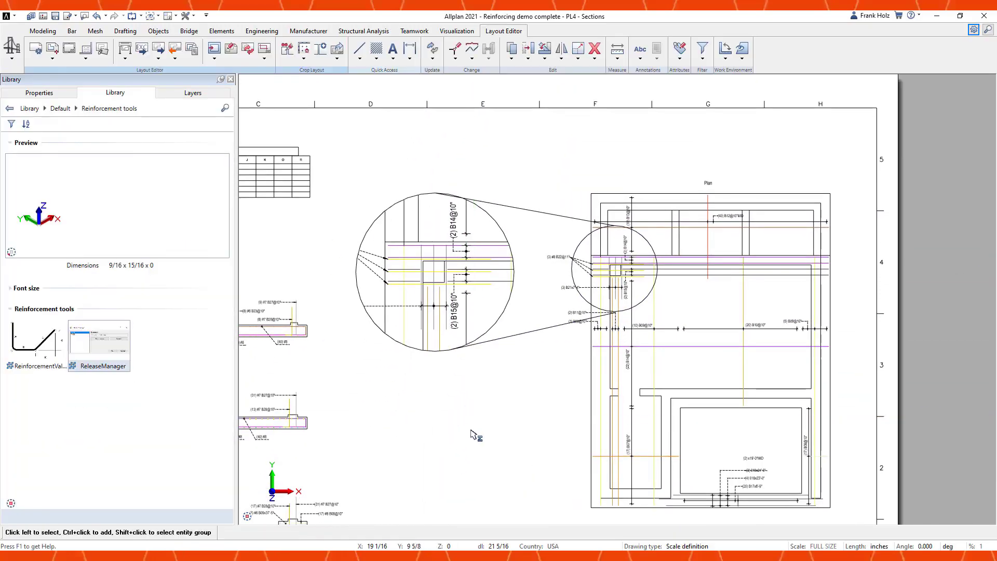
- Place the horizontal text "SUMP DETAIL" at 1/4" height below the enlarged circular detail
key(t)
click(509, 379)
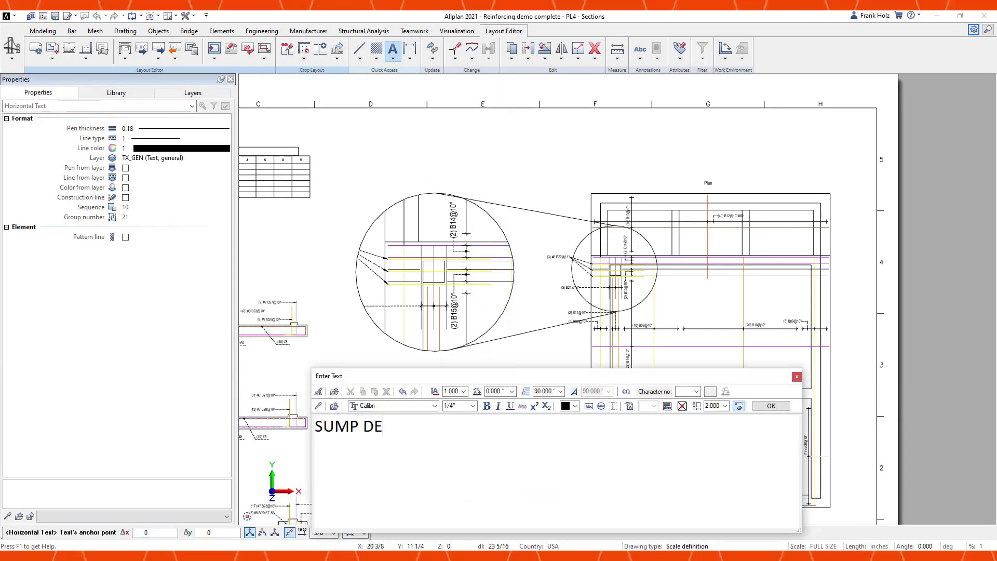
key(ctrl+Return)
key(Escape)
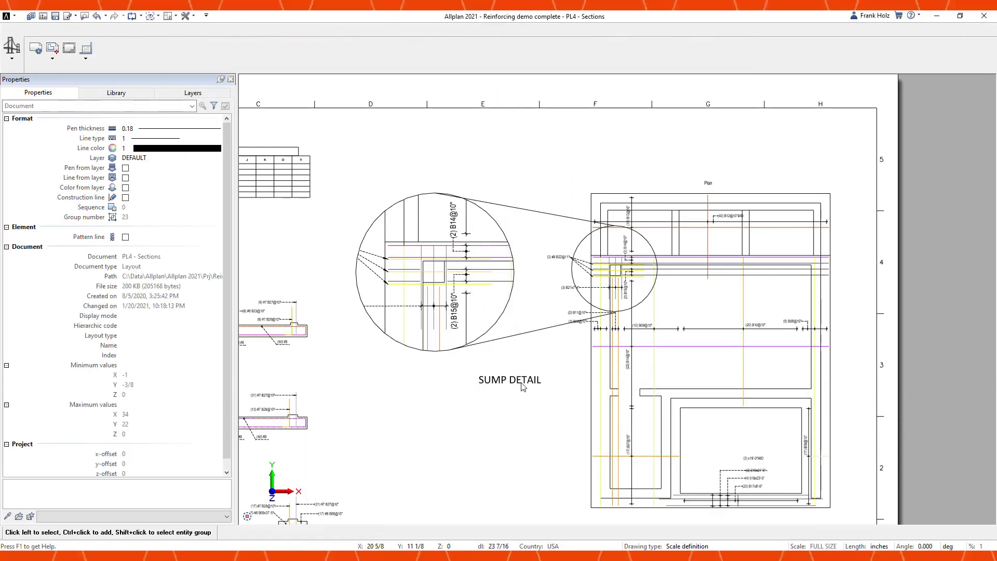
- Add a text leader that underlines the SUMP DETAIL label and points to the lower edge of the detail circle
right_click(522, 383)
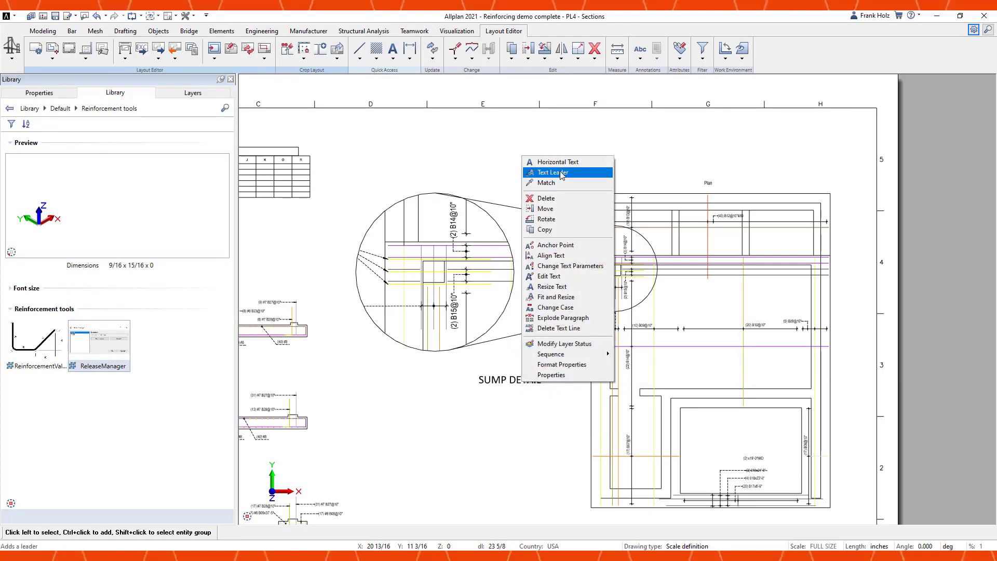
click(561, 175)
click(541, 385)
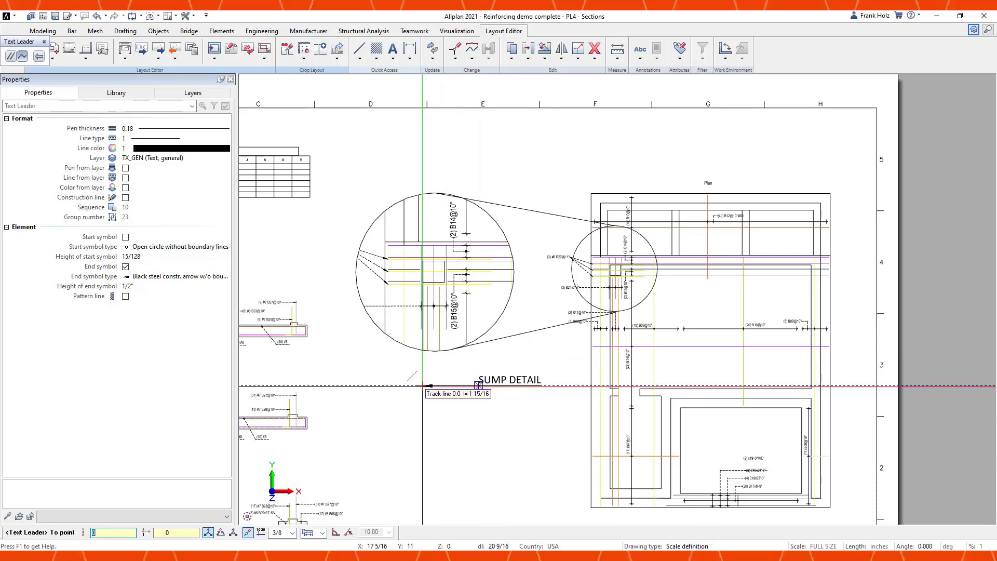
click(423, 385)
click(408, 346)
key(Escape)
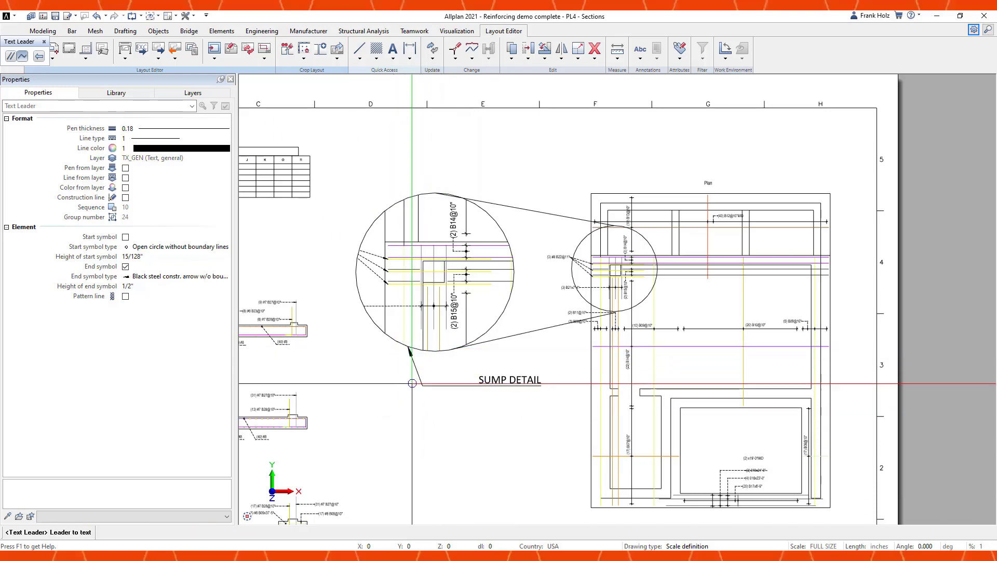
middle_drag(447, 418, 437, 361)
scroll(437, 361, down, 2)
key(Escape)
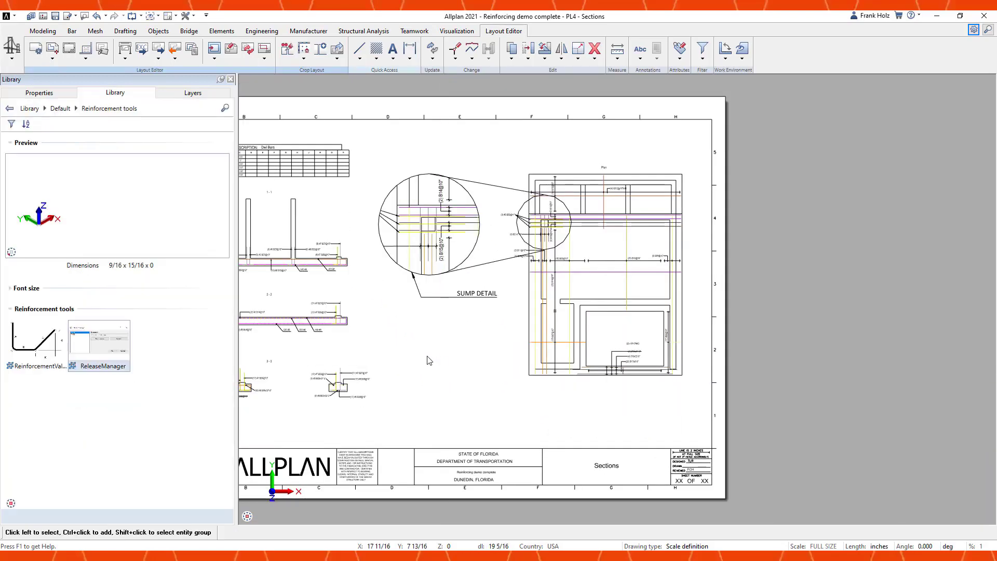
- Insert the CIP toe wall detail from the private Notes and details library below the plan on the sheet
click(28, 108)
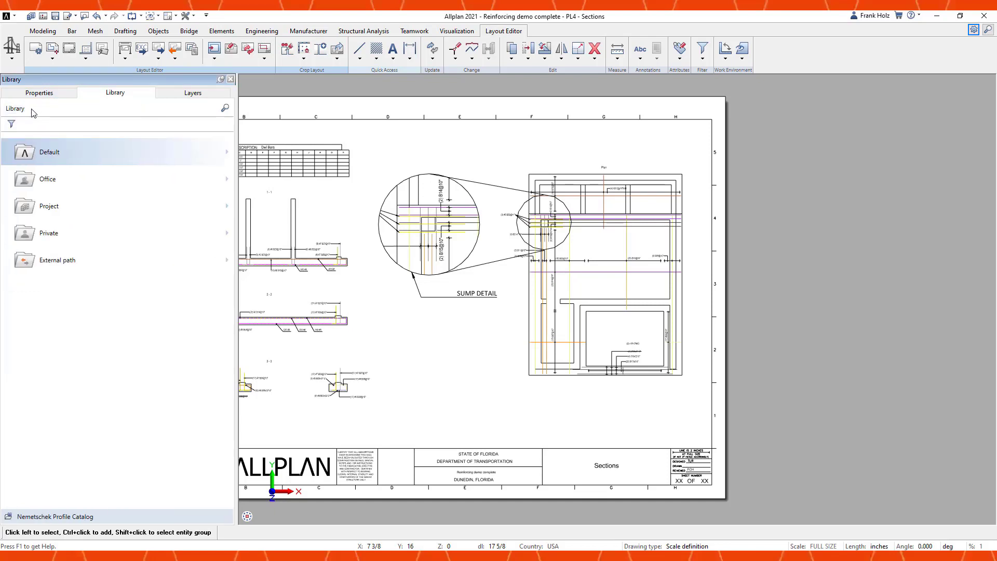
click(39, 237)
click(54, 205)
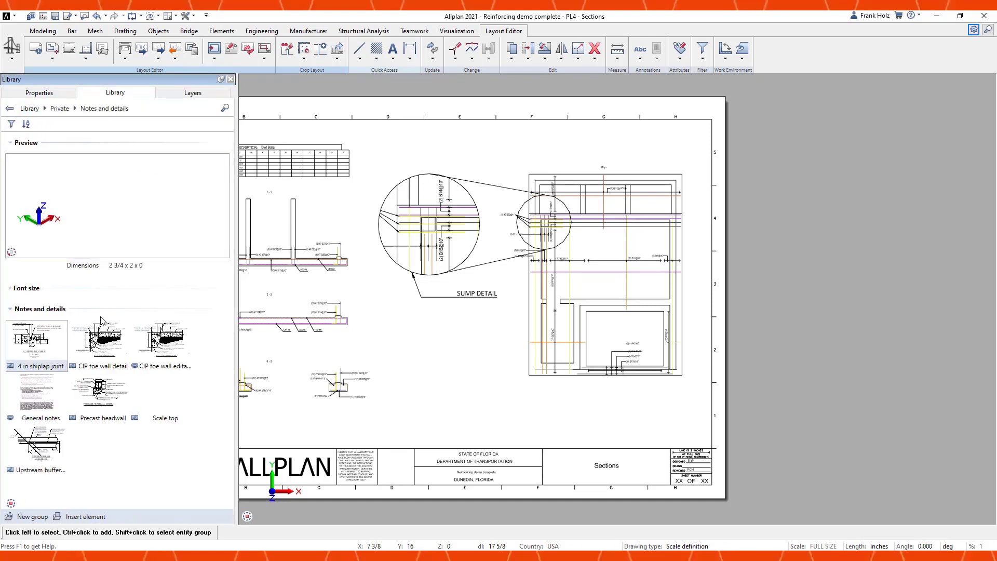
click(98, 340)
scroll(657, 413, up, 2)
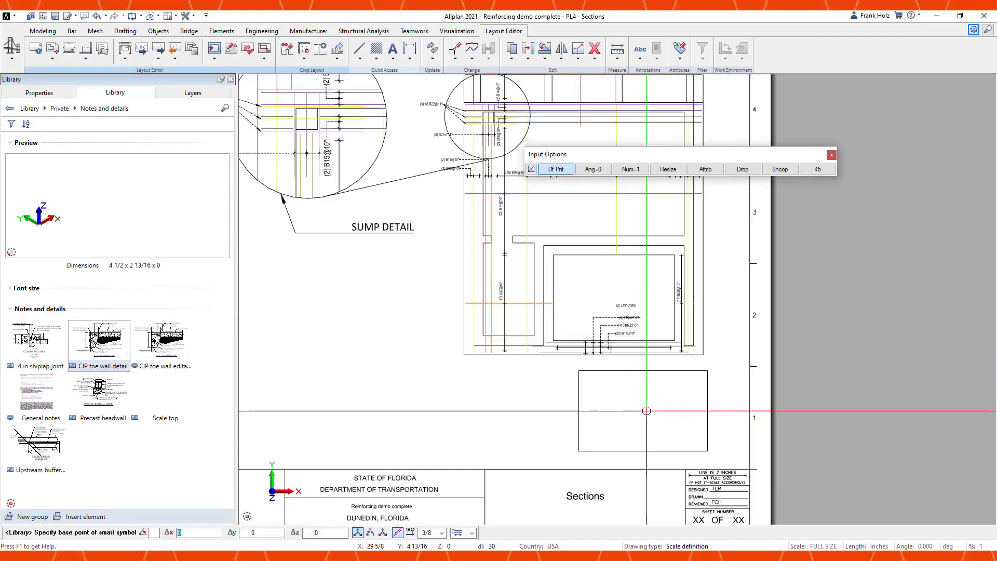
click(657, 415)
scroll(663, 422, up, 1)
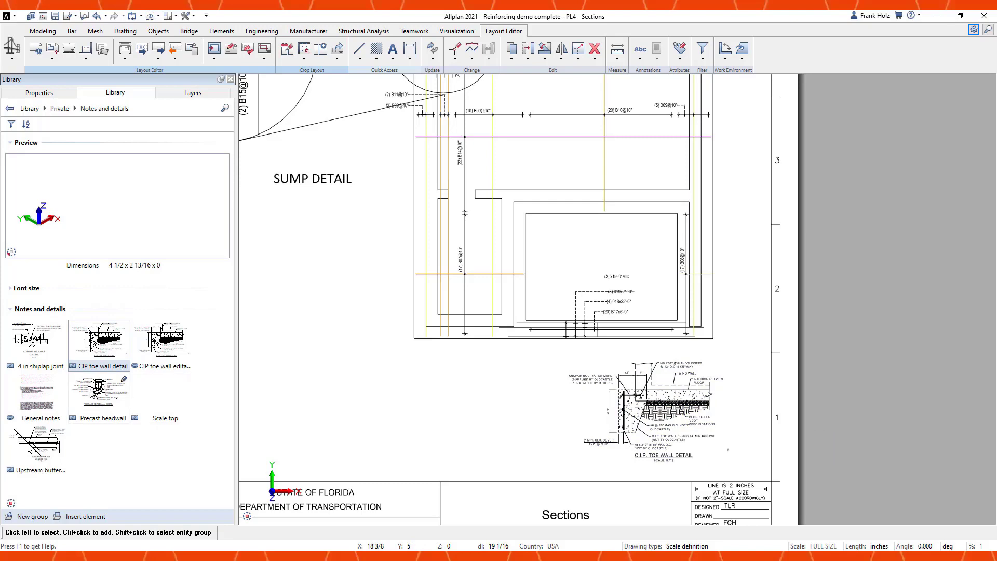
- Insert the Precast headwall detail from the library beside the toe wall detail and review the sheet
click(99, 391)
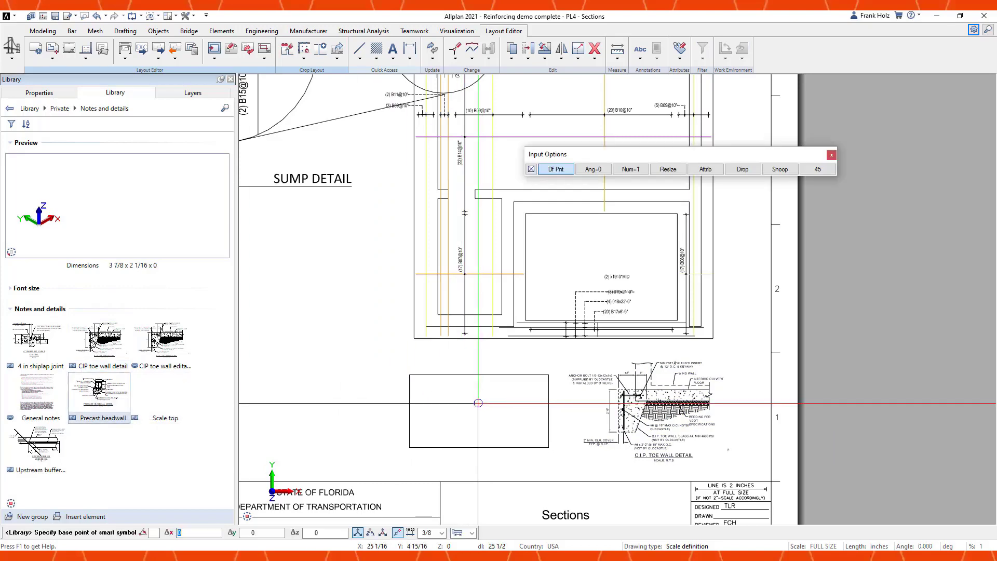
click(478, 402)
scroll(537, 415, down, 2)
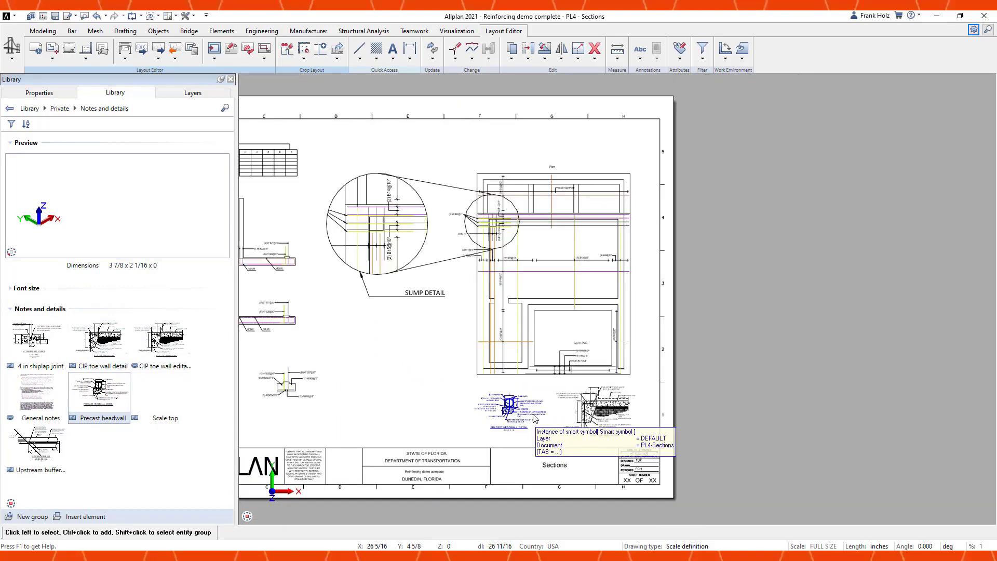
middle_drag(420, 412, 479, 424)
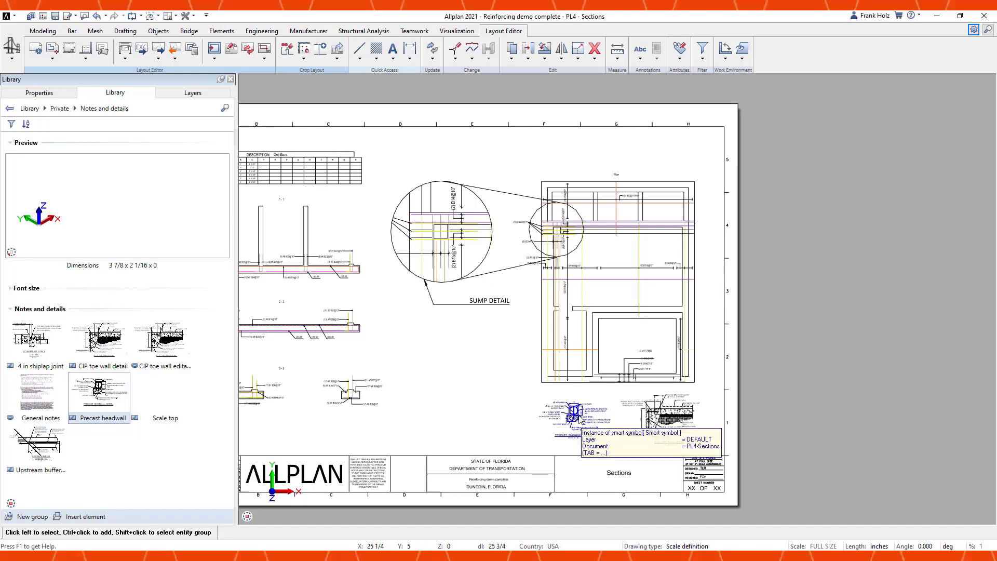
scroll(578, 426, up, 3)
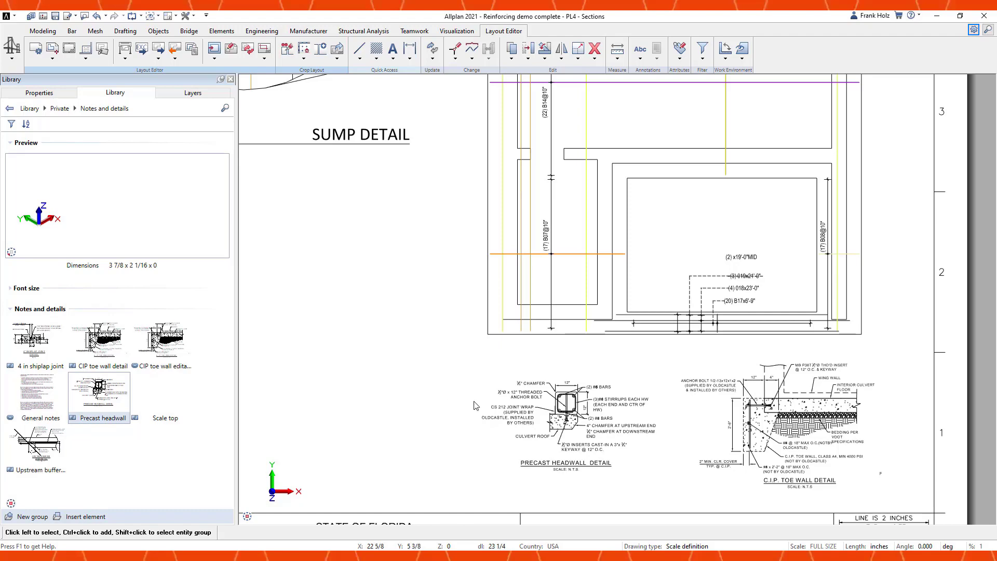
scroll(466, 412, down, 5)
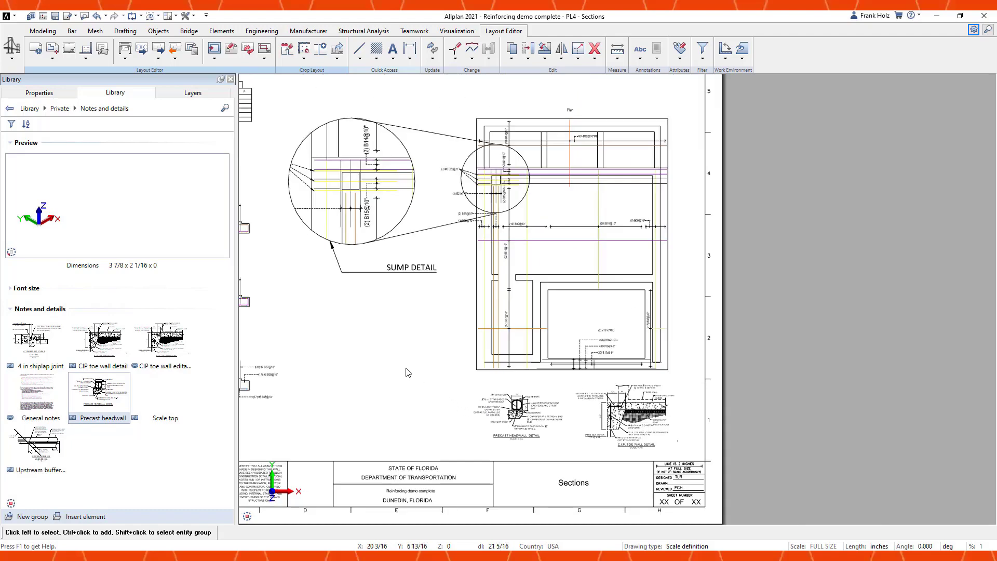
scroll(502, 383, up, 2)
scroll(502, 382, down, 2)
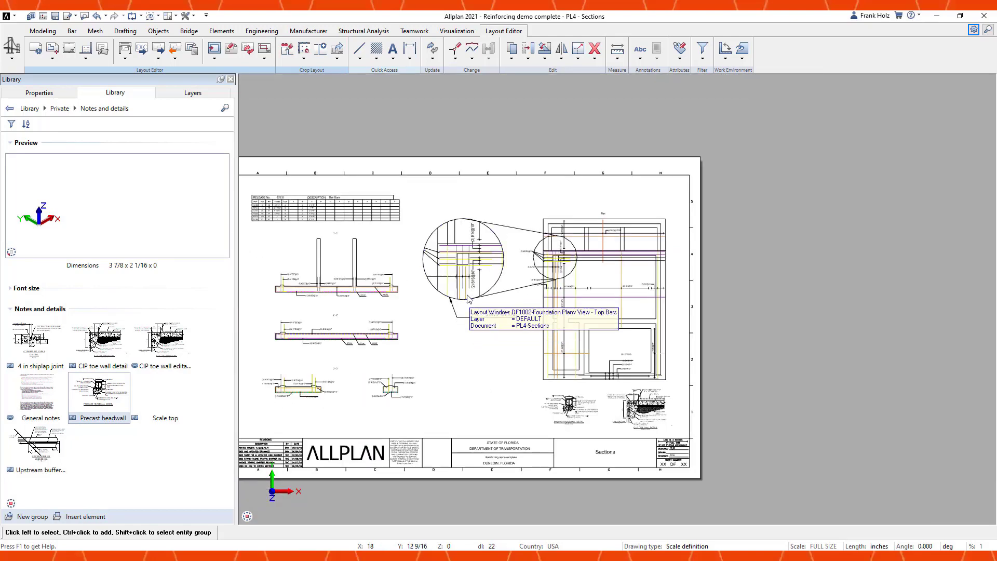
- Open the foundation model in BIM Explorer and center the reinforcement in the view
click(417, 33)
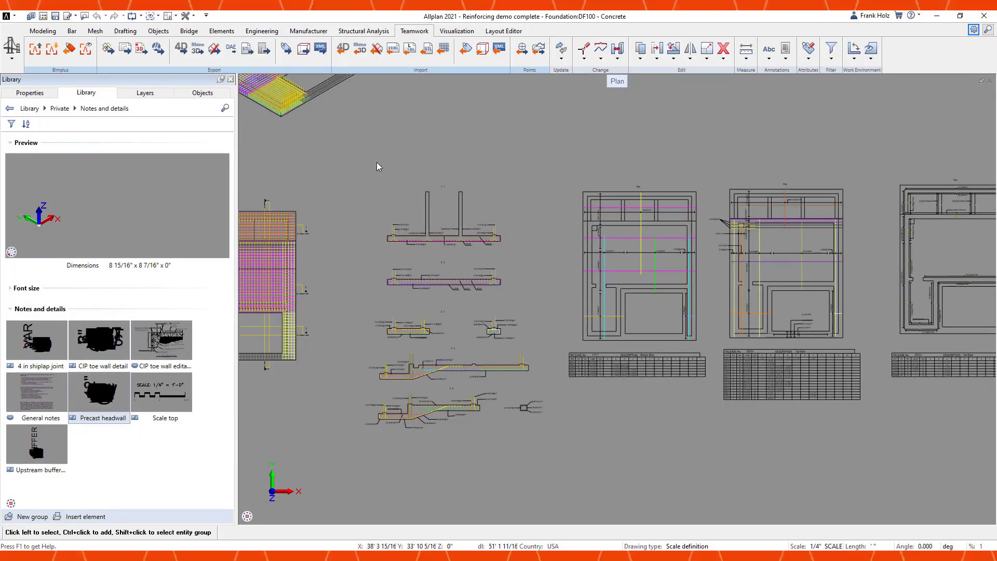
click(88, 50)
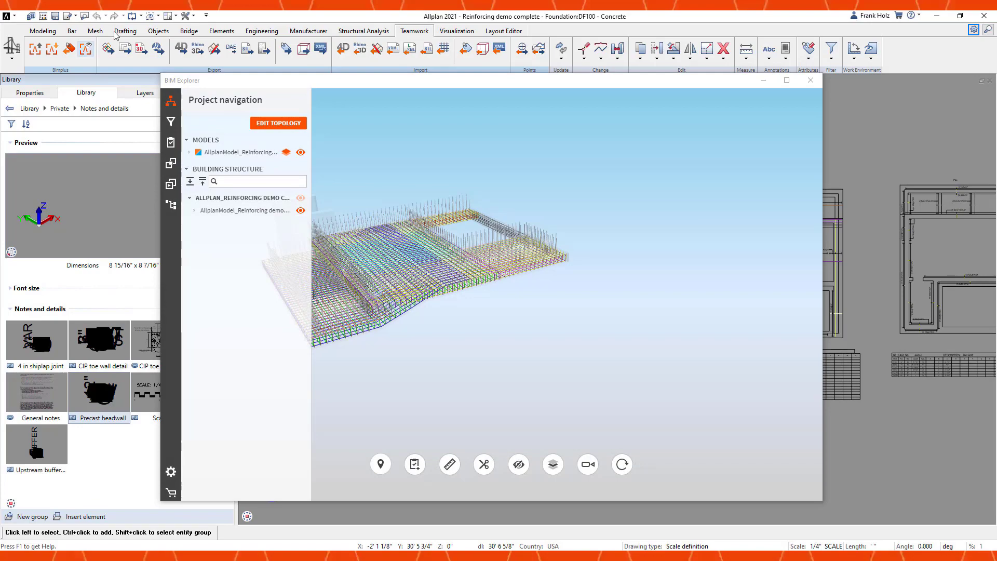
middle_drag(390, 252, 545, 275)
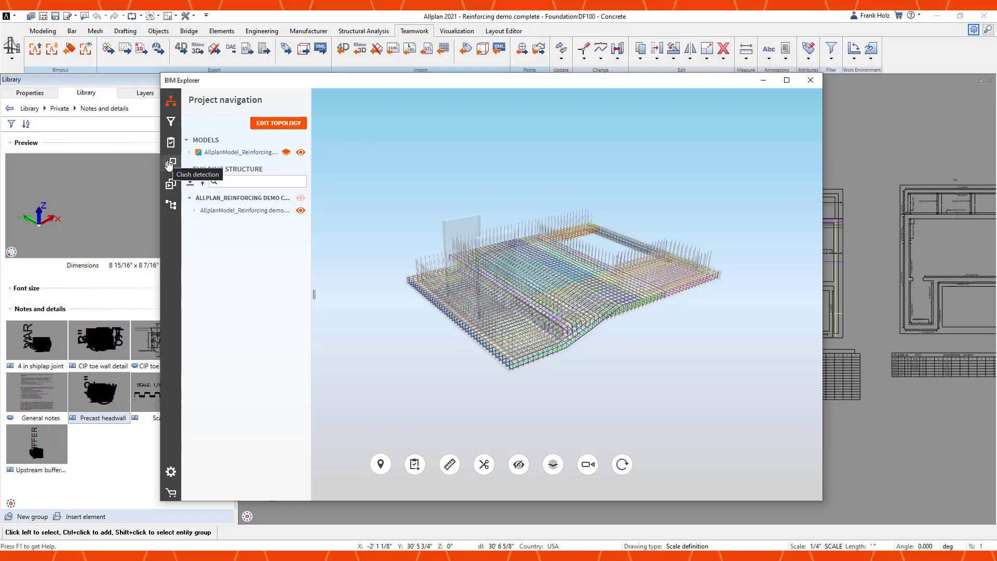
- Add the Release Id attribute to the object navigator's filter criteria and apply the custom filter
click(171, 121)
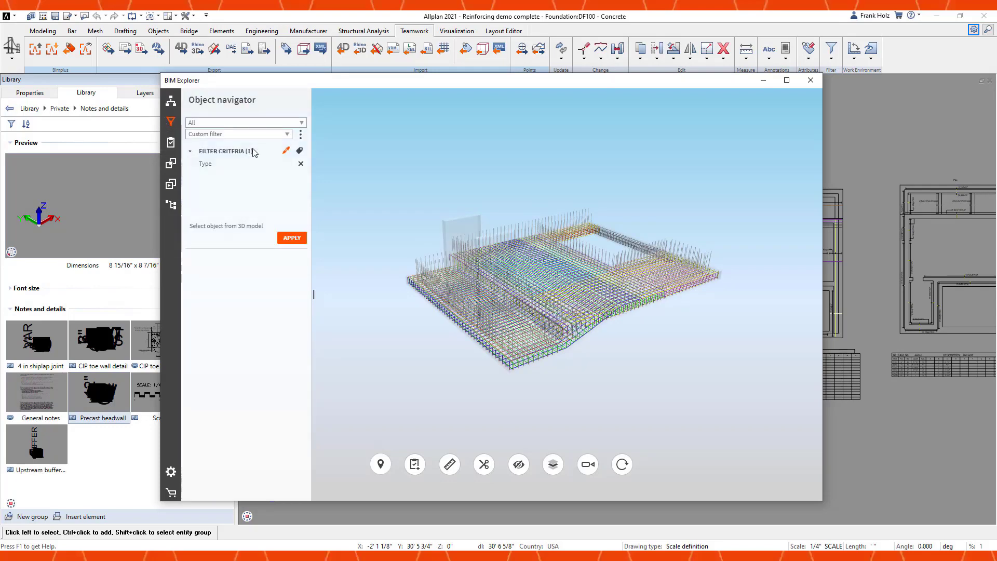
click(299, 150)
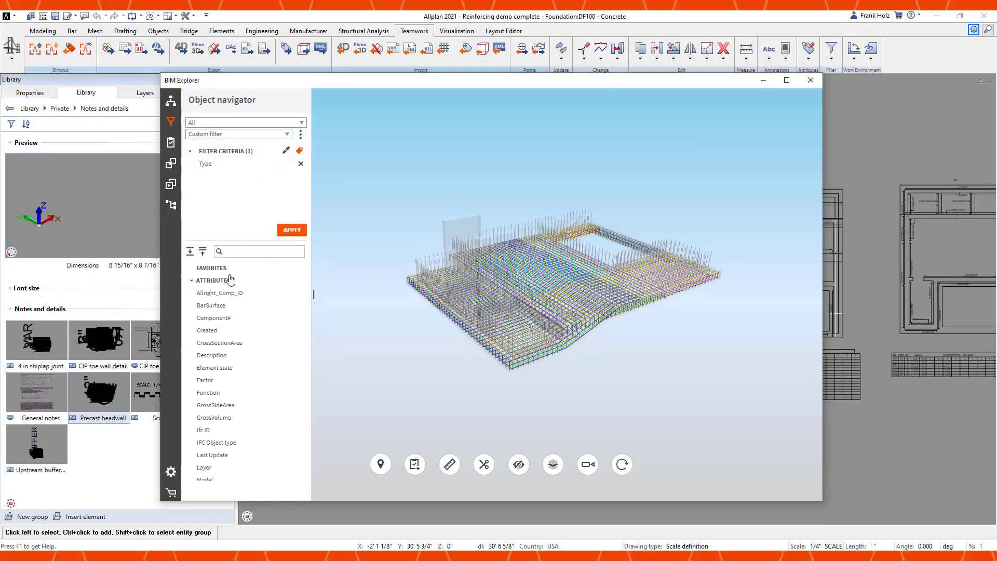
scroll(218, 345, down, 3)
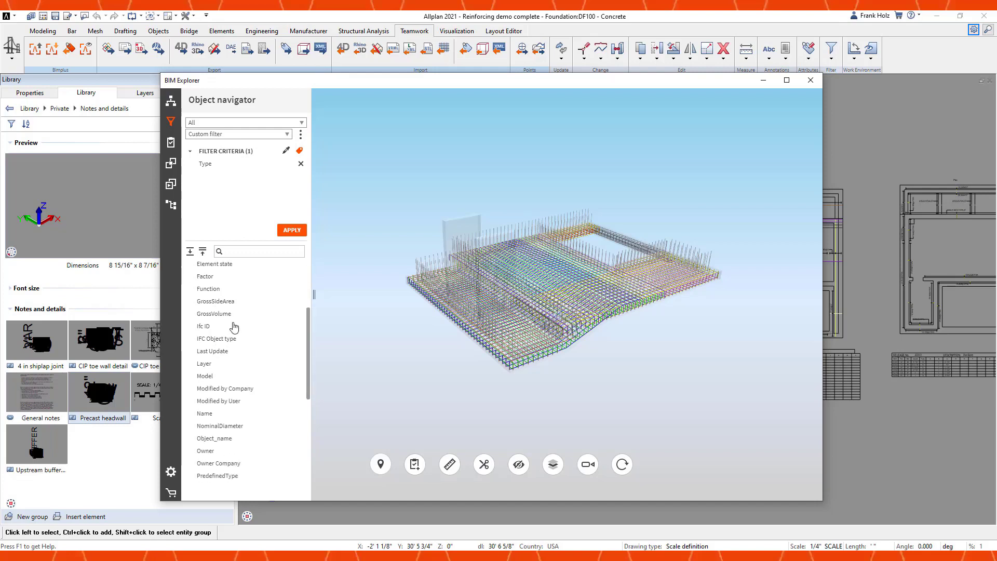
scroll(234, 325, down, 4)
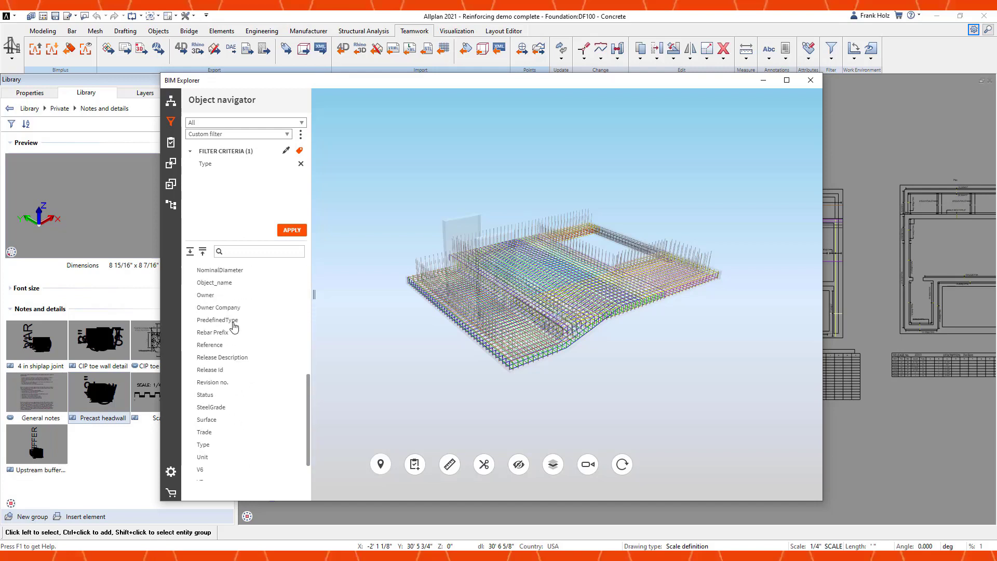
click(217, 370)
click(292, 230)
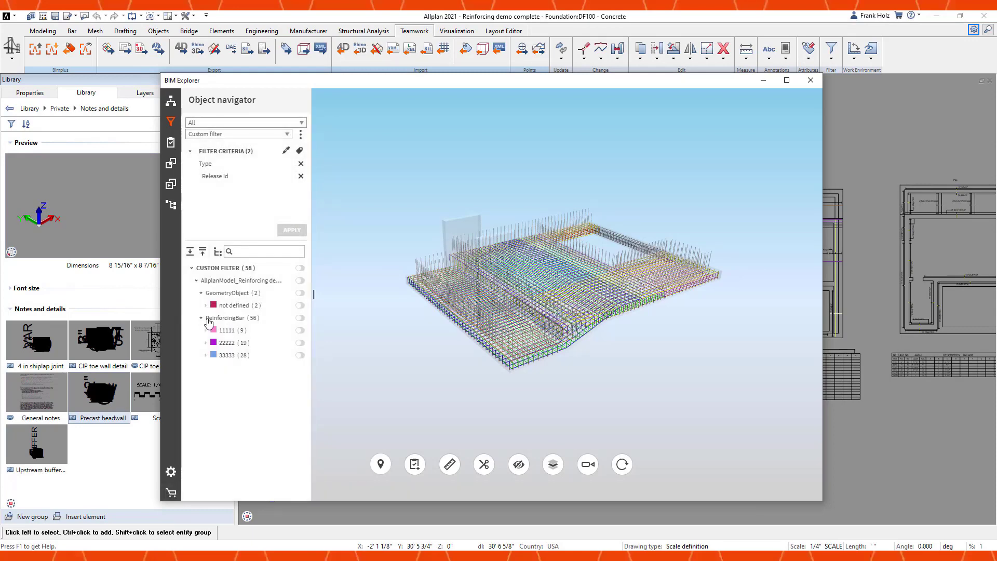
- Select the reinforcing bars of release 11111 and open the list of selected bars in the properties
double_click(227, 330)
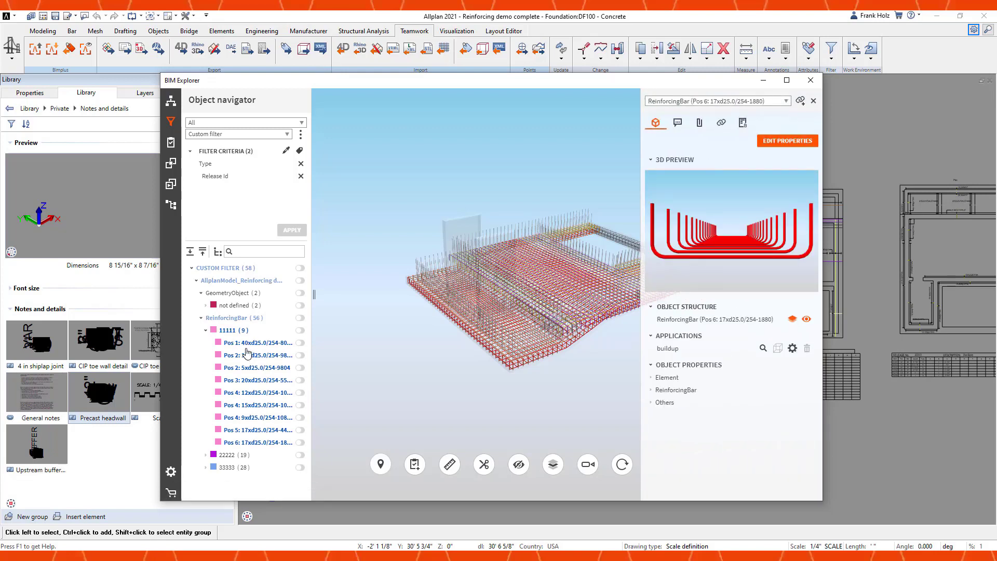
click(715, 101)
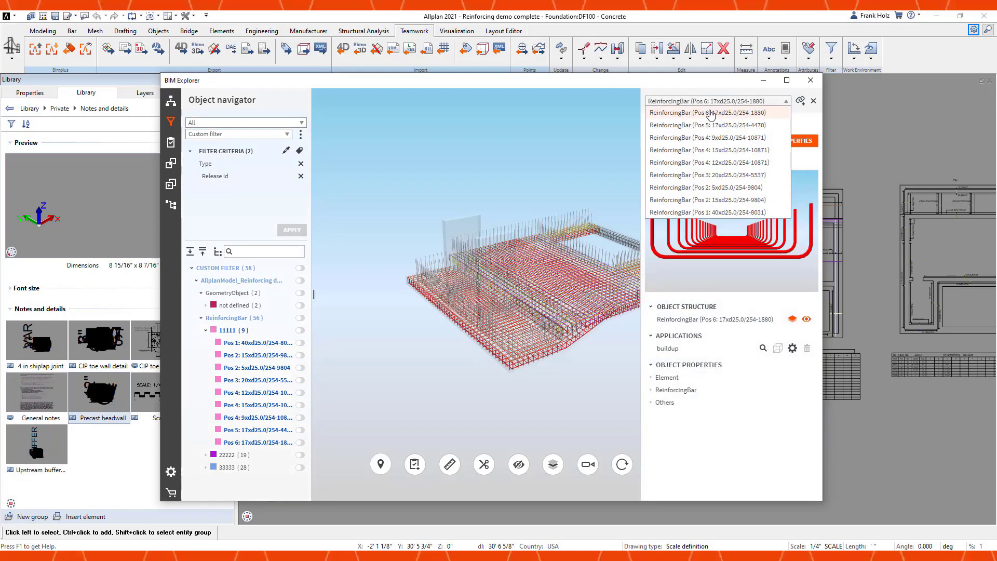
- Examine the Pos 4: 12xd25.0/254-10871 bar from several angles in the 3D preview and expand its ReinforcingBar properties
click(689, 157)
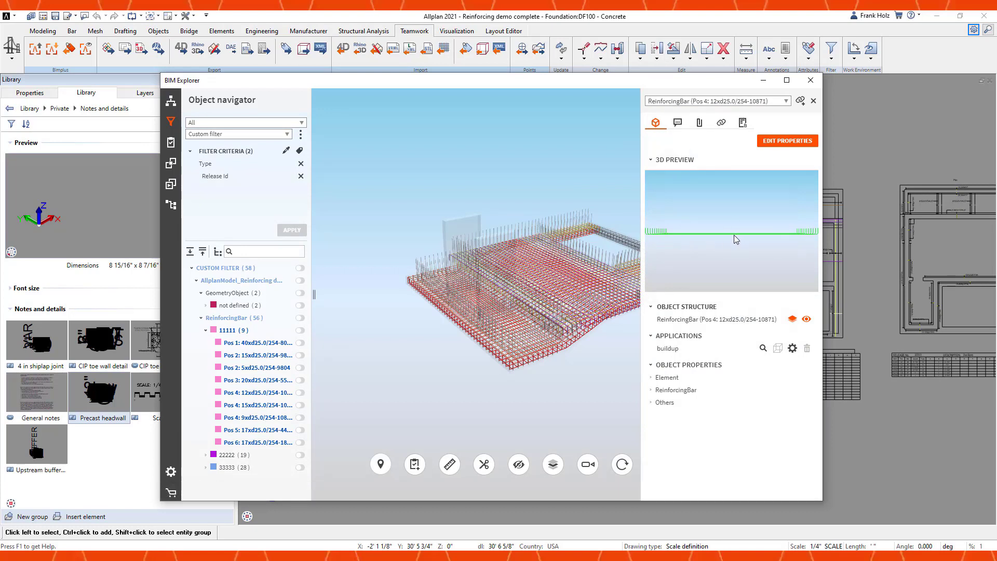
drag(712, 250, 699, 274)
click(651, 390)
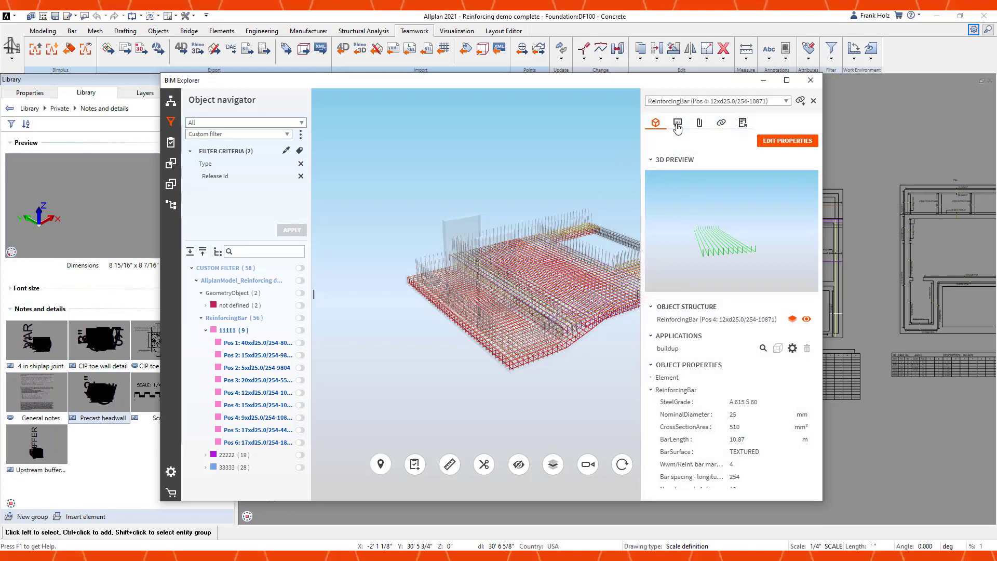
- Select the PP3D_Body geometry object in the model, review its 3D preview, comments and attachments, and clear the selection
click(542, 271)
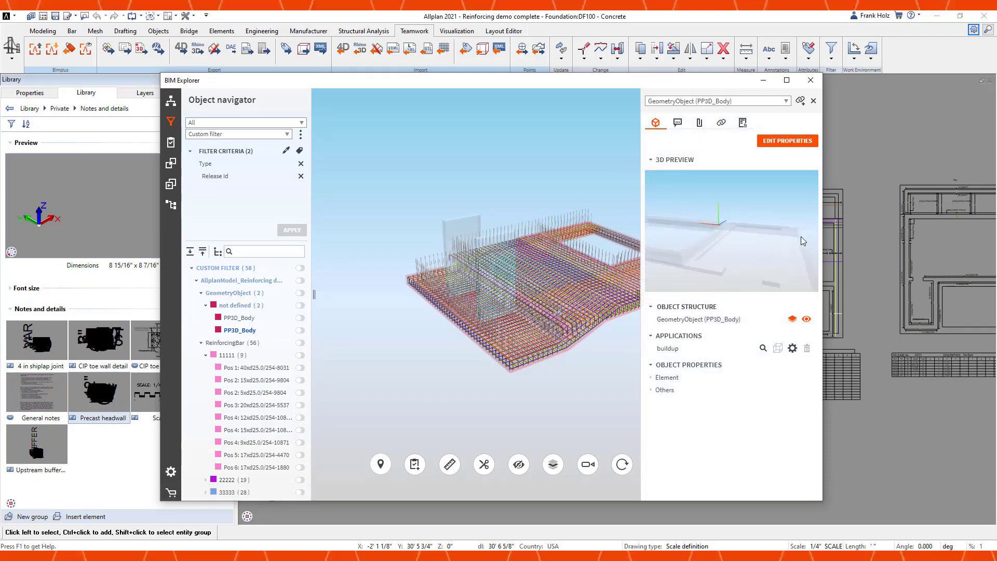
drag(721, 222, 756, 222)
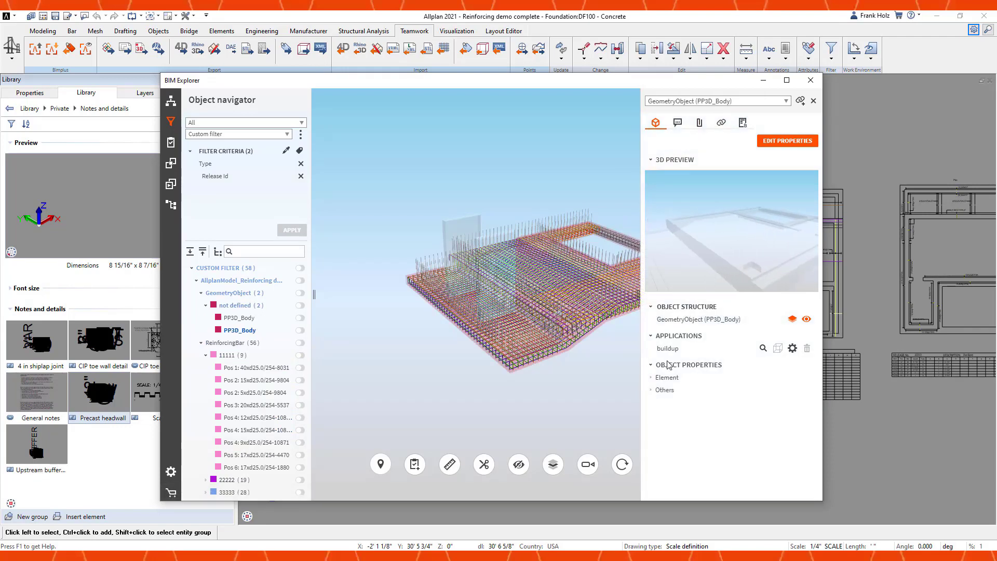
click(679, 125)
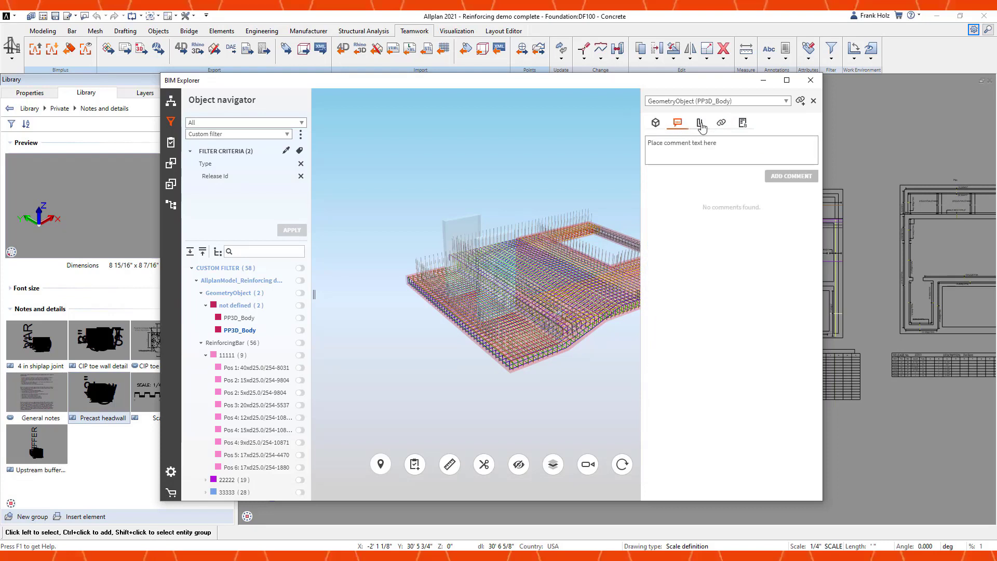
click(700, 125)
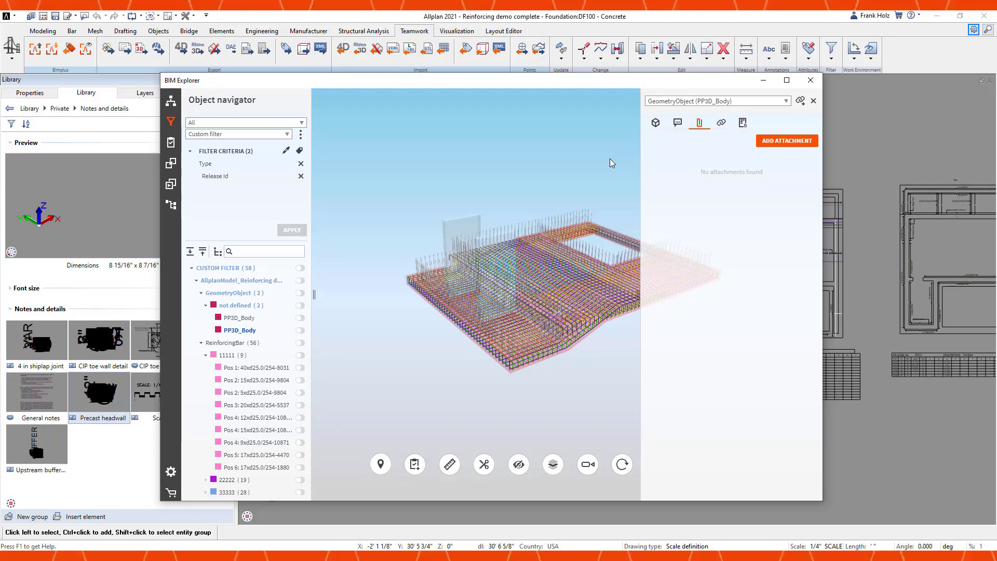
click(518, 133)
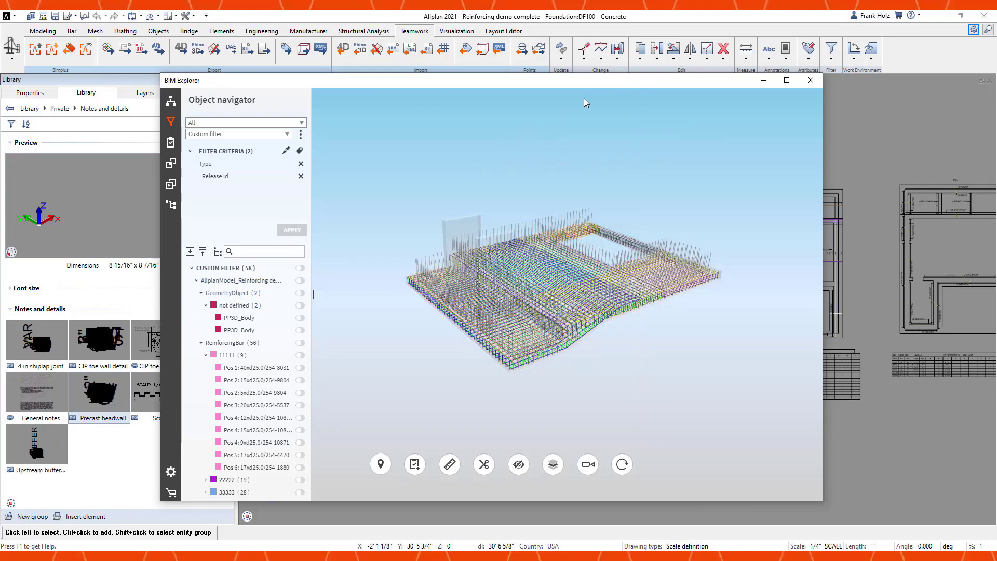
scroll(540, 294, up, 2)
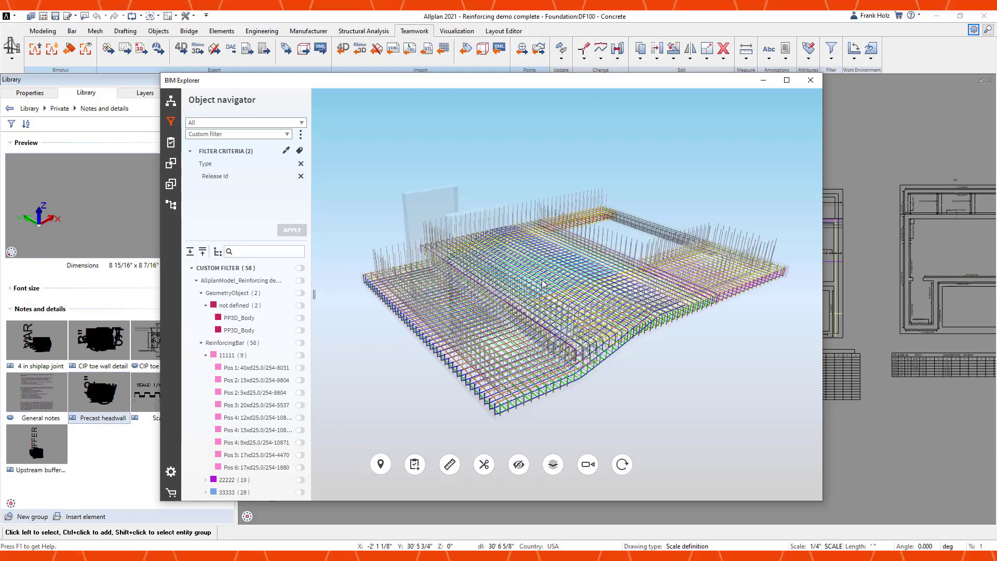